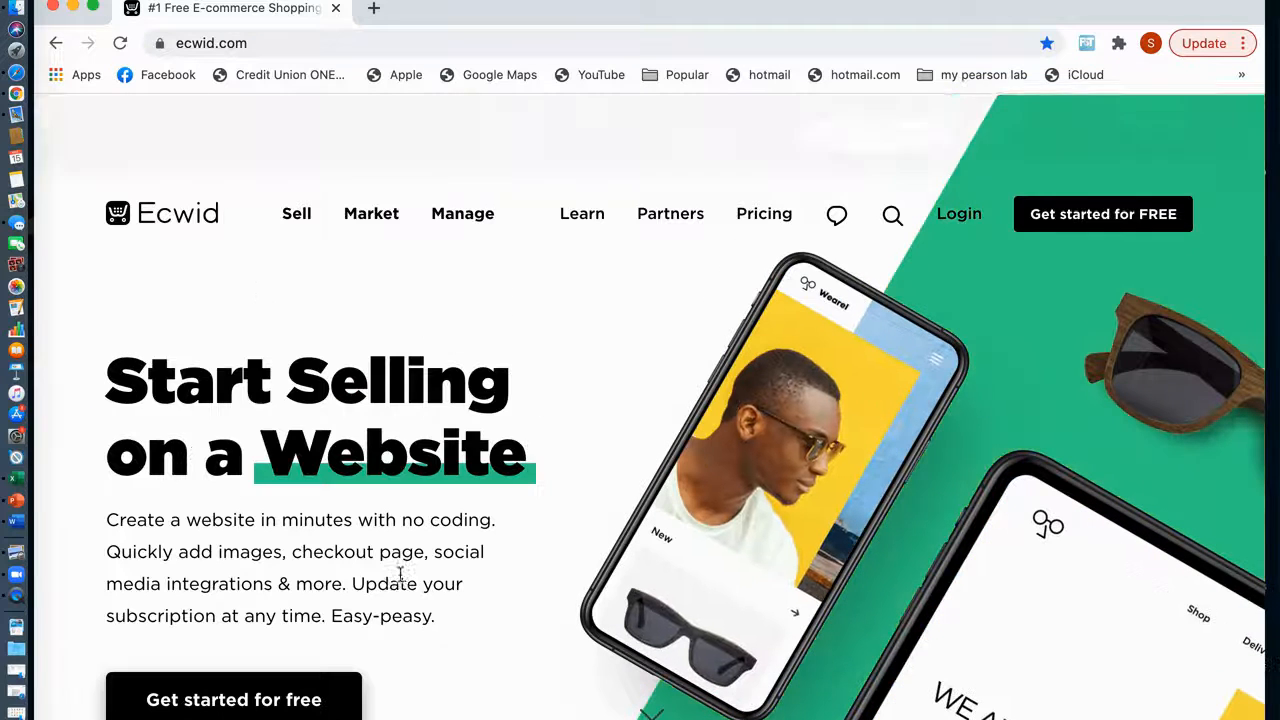
Start a free Ecwid account from the homepage's "Get started for free" button
{"action": "left_click", "coordinate": [215, 698]}
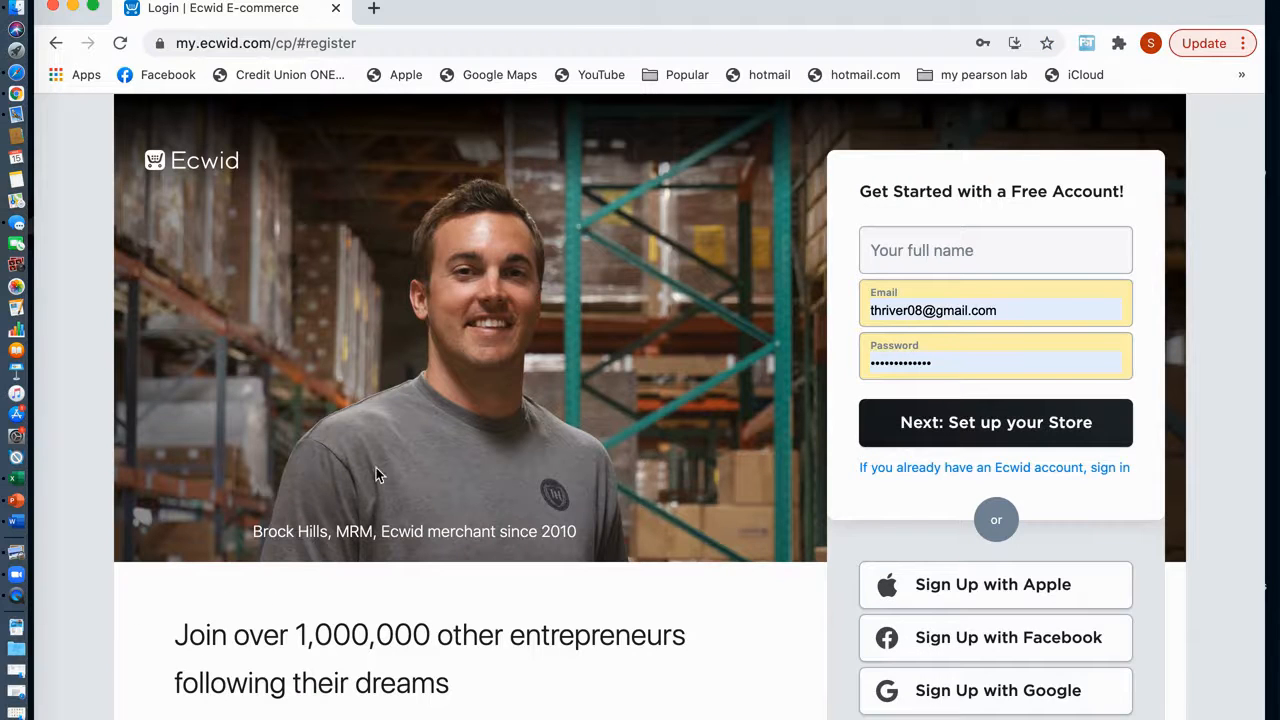
Register the account with a saved name, a replacement e-mail address and a new password
{"action": "left_click", "coordinate": [953, 248]}
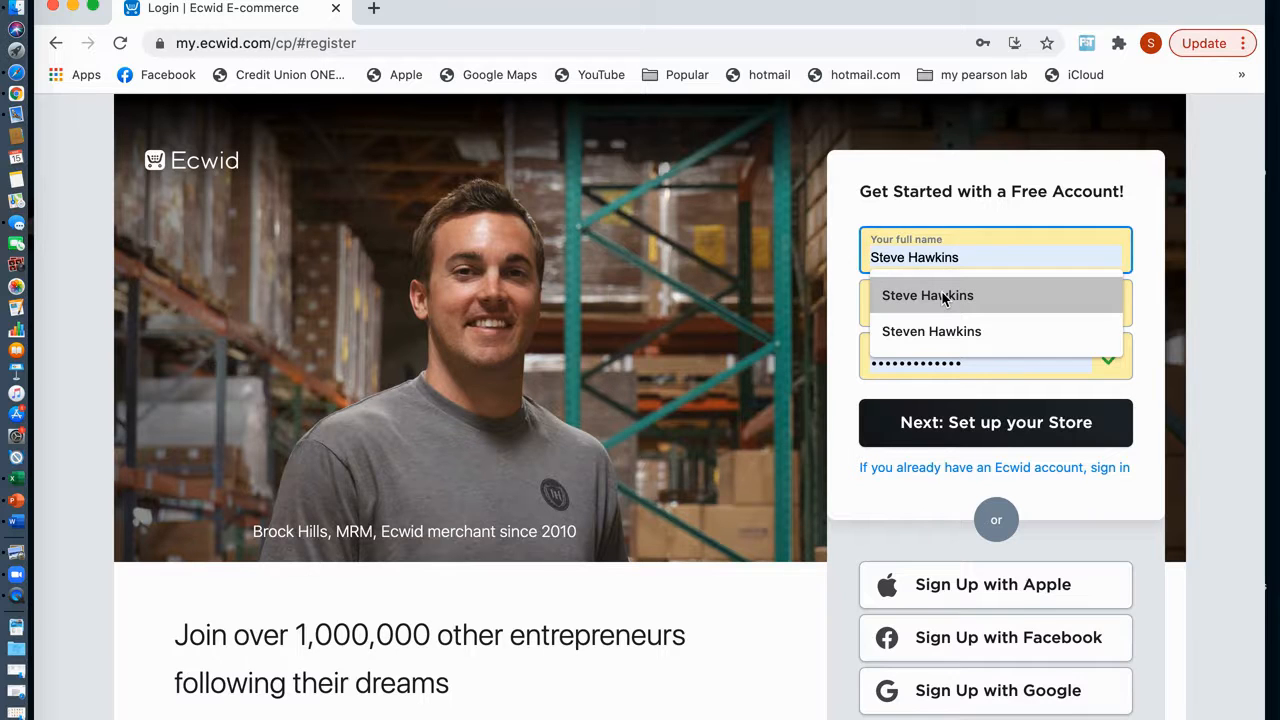
{"action": "left_click", "coordinate": [944, 296]}
{"action": "left_click_drag", "start_coordinate": [1063, 315], "coordinate": [860, 310]}
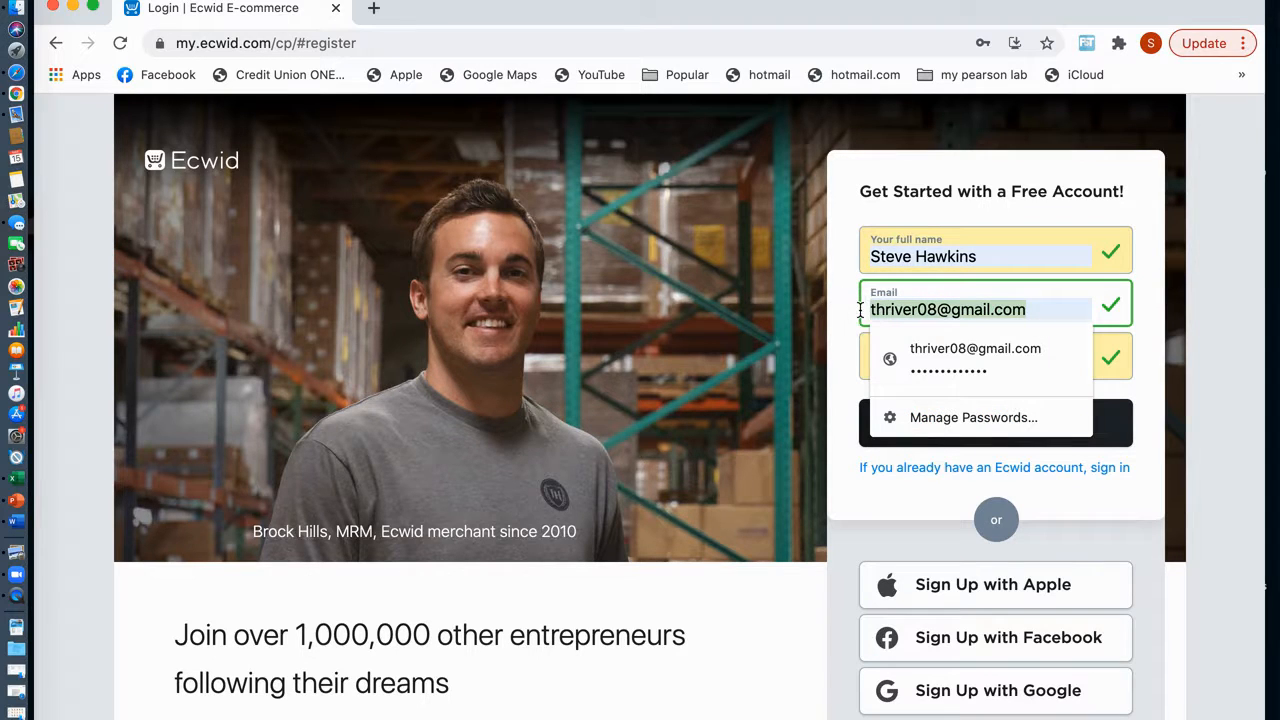
{"action": "type", "text": "trusthawk"}
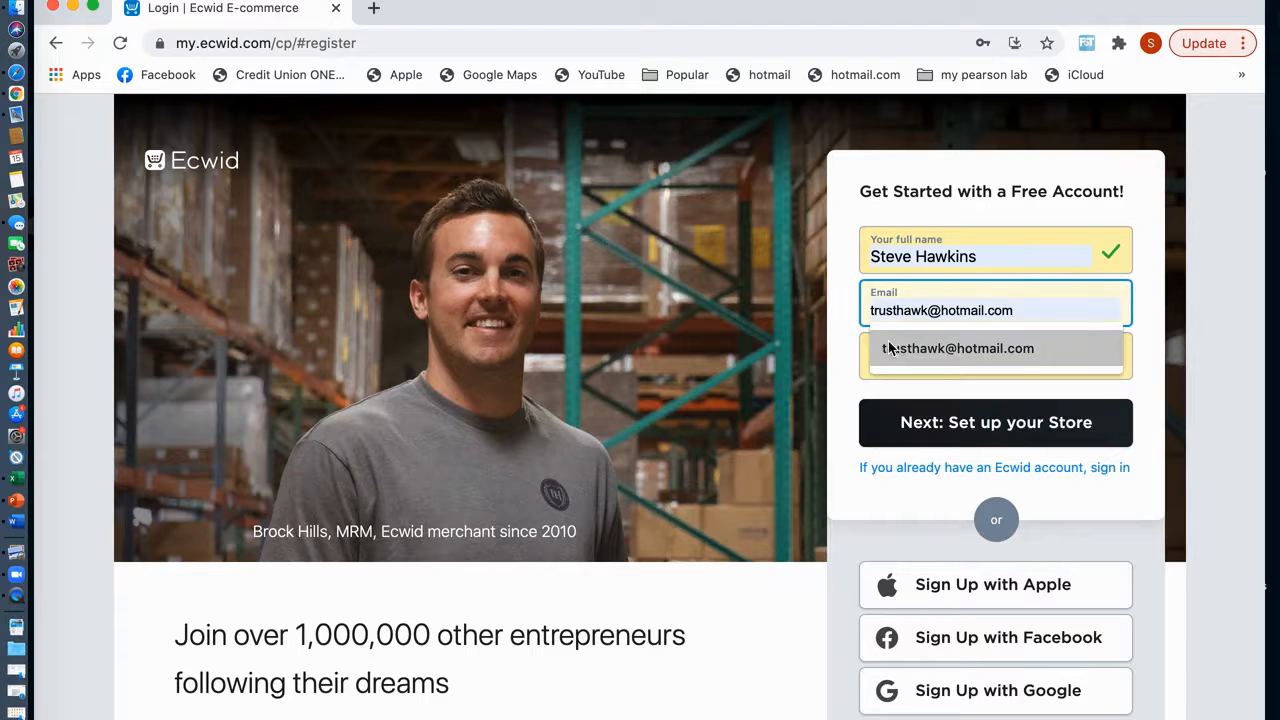
{"action": "left_click", "coordinate": [932, 350]}
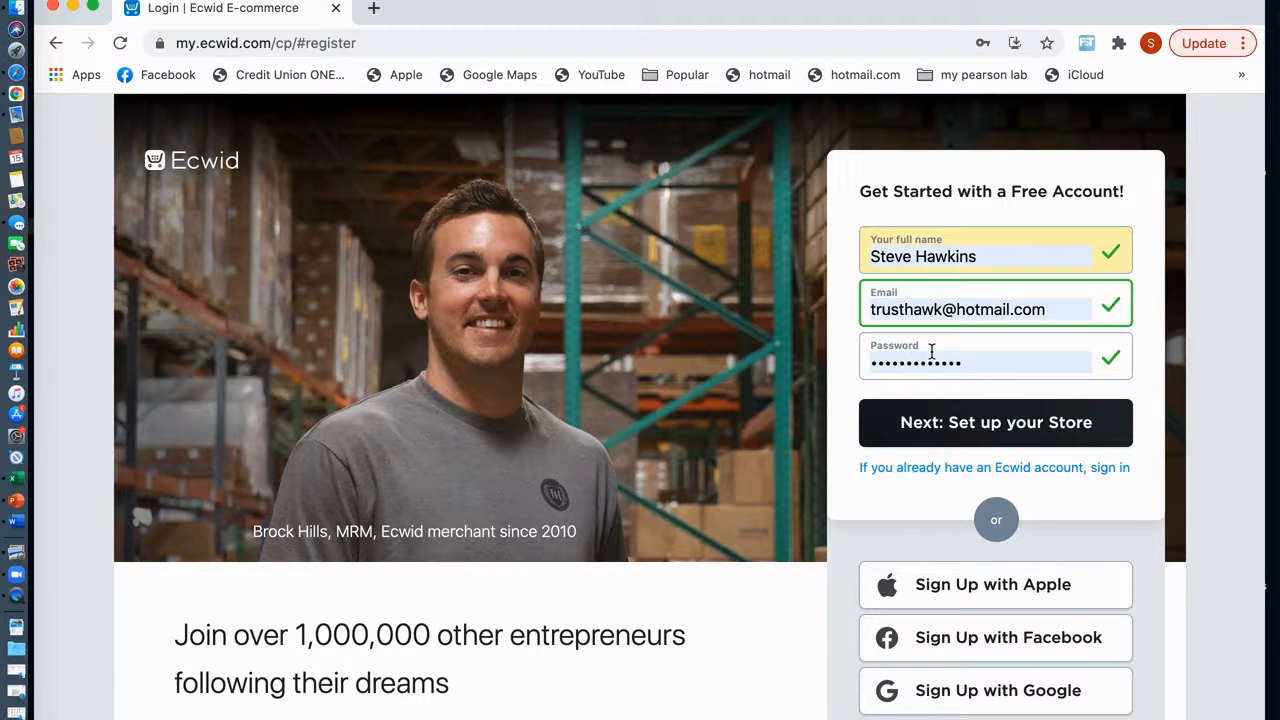
{"action": "double_click", "coordinate": [981, 365]}
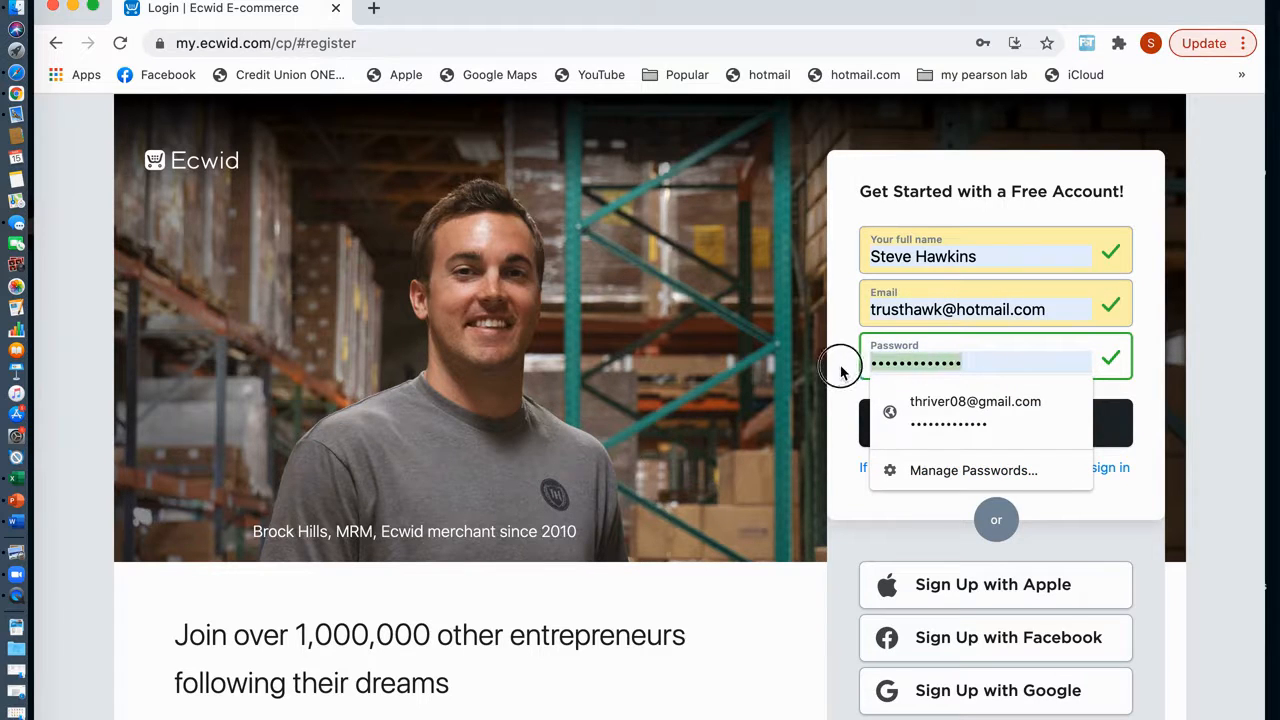
{"action": "type", "text": "t"}
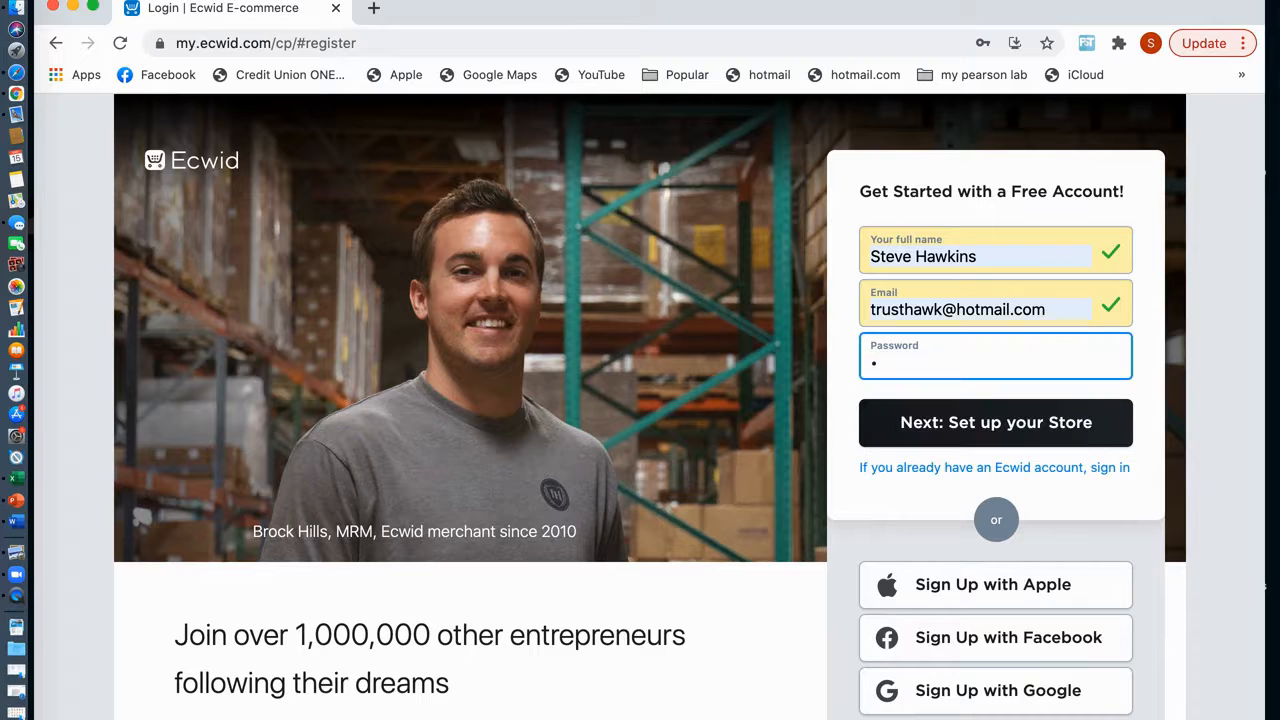
{"action": "type", "text": "•••••"}
{"action": "left_click", "coordinate": [959, 427]}
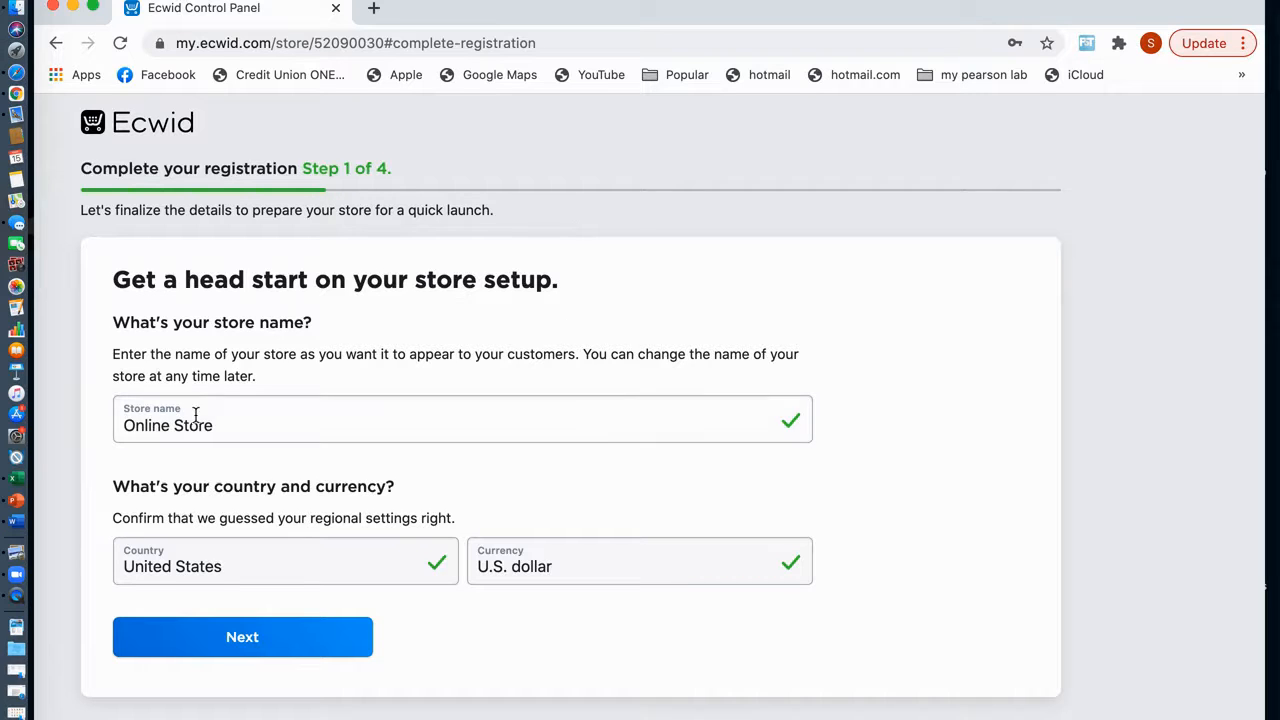
Rename the store from "Online Store" to Thrive
{"action": "left_click_drag", "start_coordinate": [221, 426], "coordinate": [111, 426]}
{"action": "type", "text": "Thrive"}
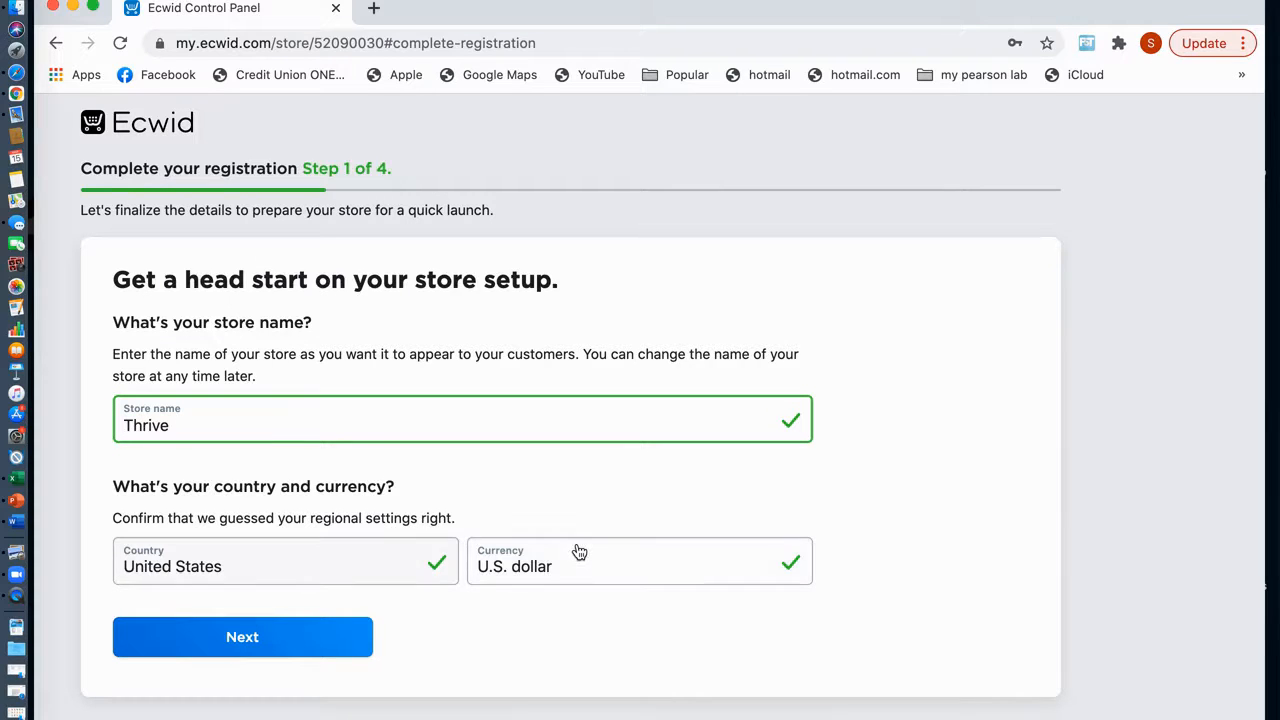
{"action": "left_click", "coordinate": [260, 648]}
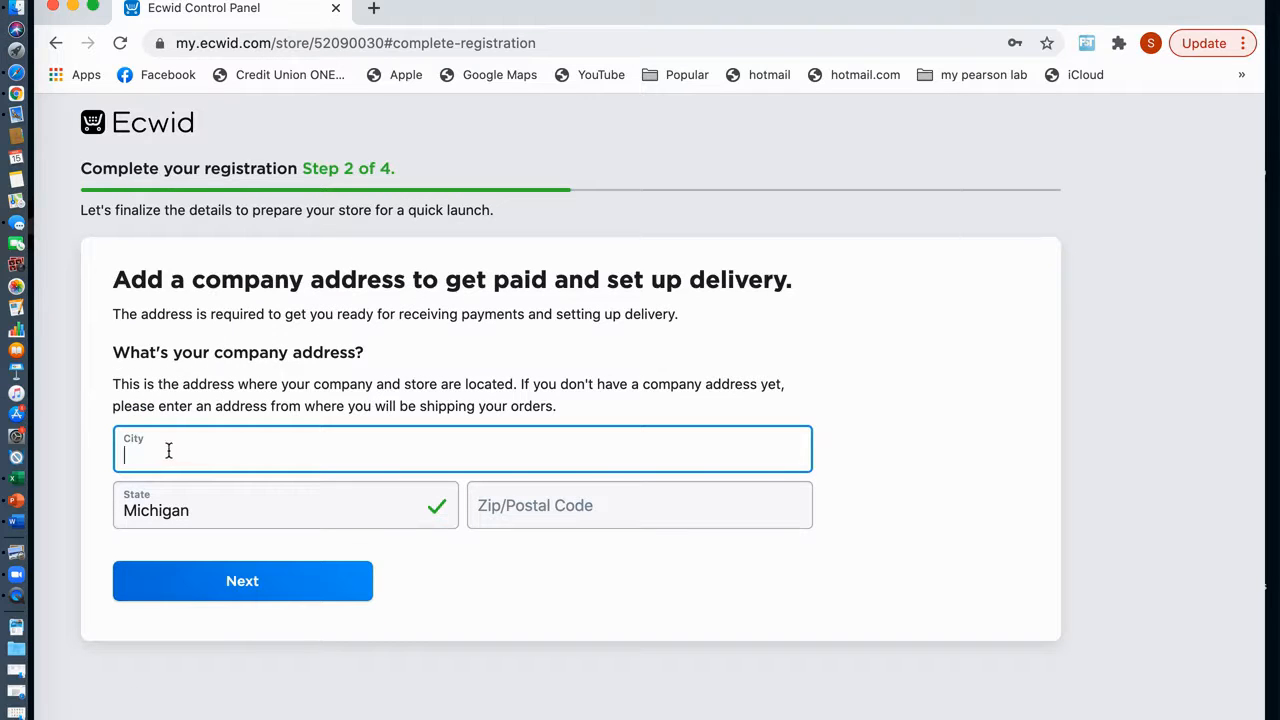
Enter Macomb as the company city and 48044 as the zip code
{"action": "type", "text": "Macomb"}
{"action": "left_click", "coordinate": [556, 505]}
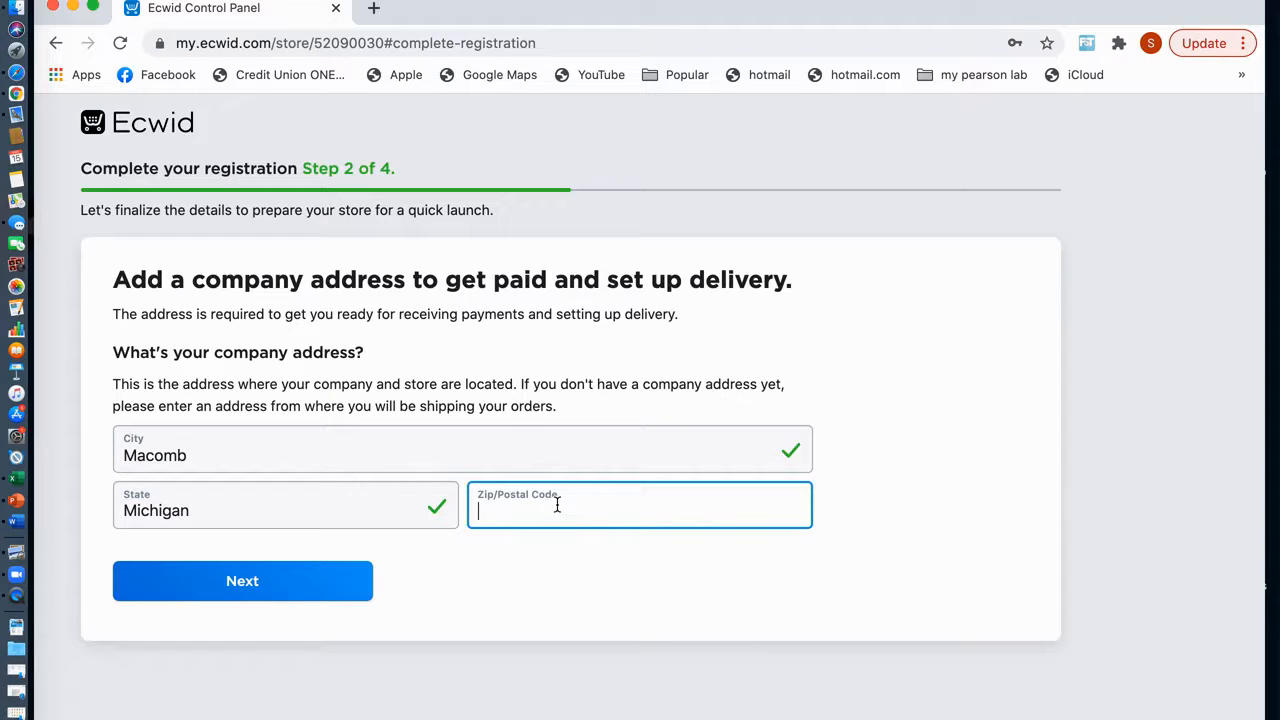
{"action": "type", "text": "48044"}
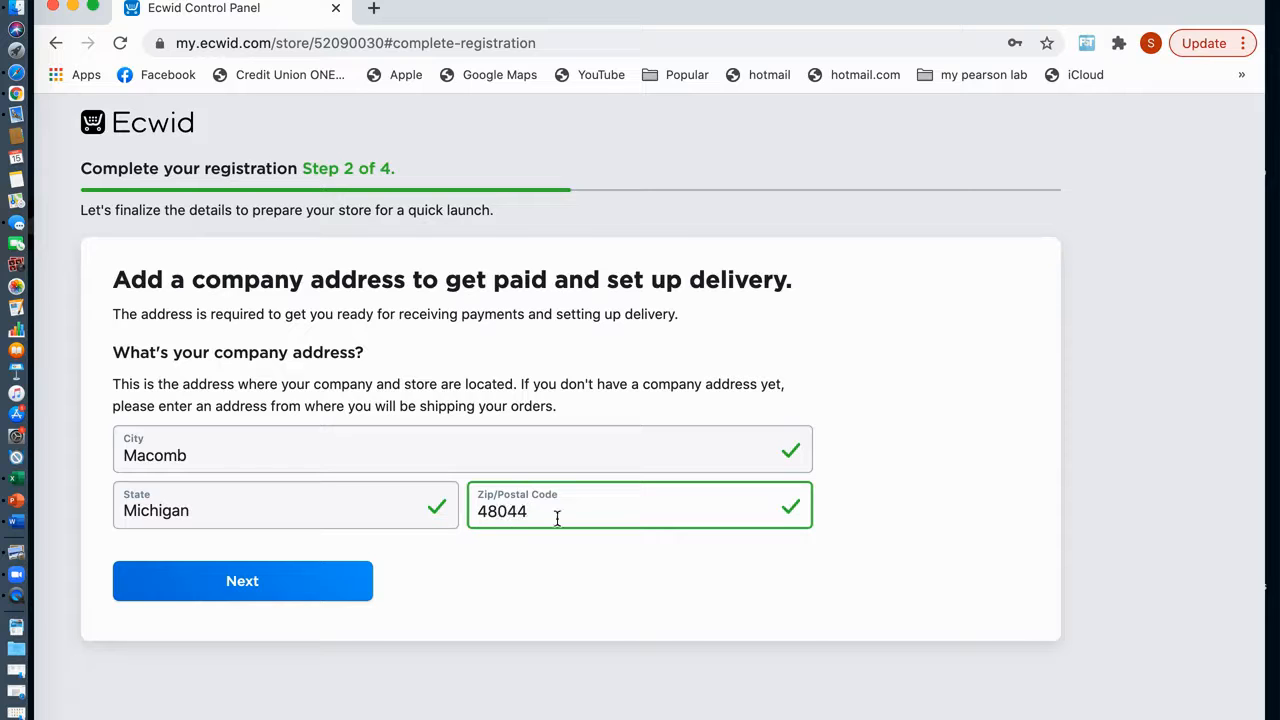
{"action": "left_click", "coordinate": [276, 592]}
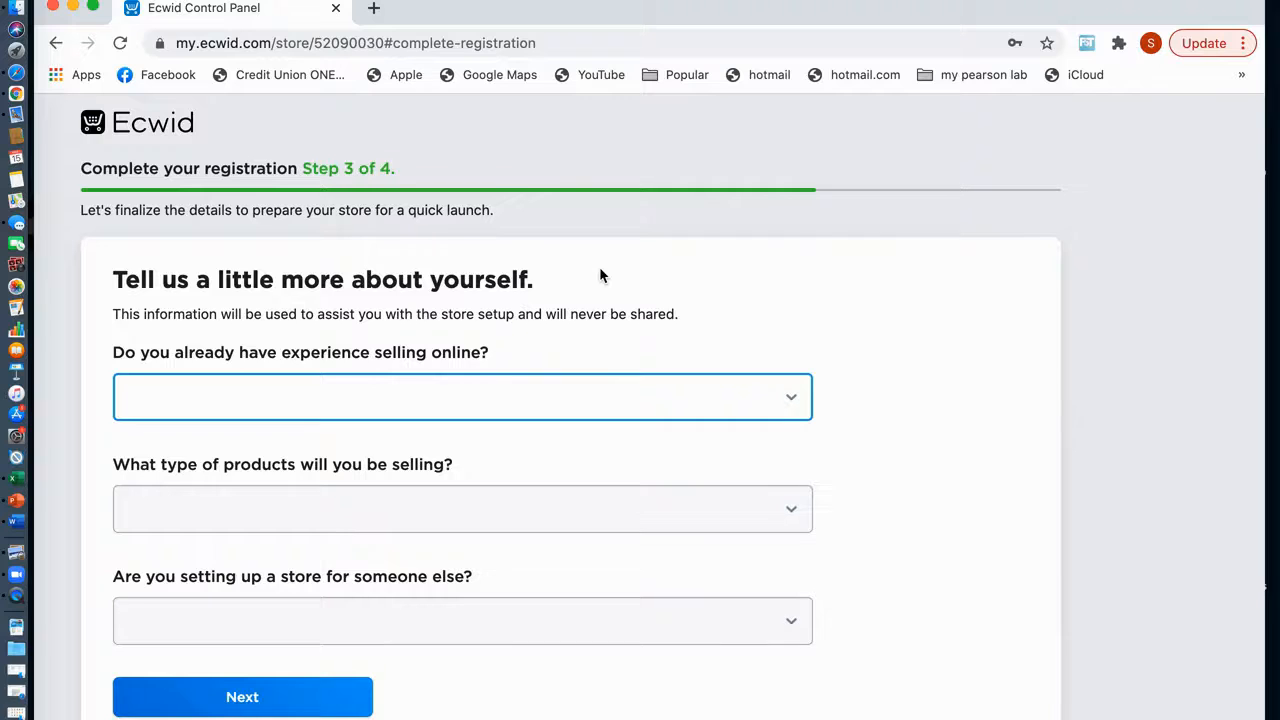
Answer "I'm just getting started", Health/Beauty products, and No to setting up for someone else
{"action": "scroll", "coordinate": [603, 275], "scroll_direction": "down", "scroll_amount": 1}
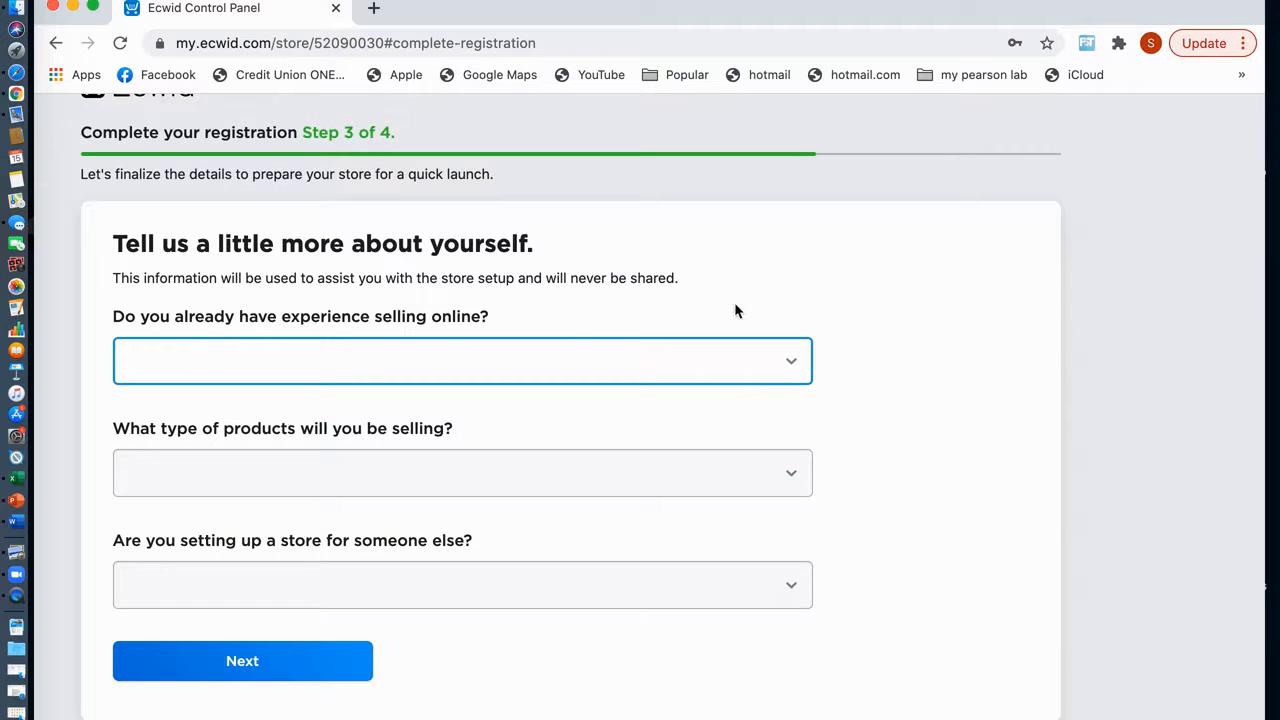
{"action": "left_click", "coordinate": [800, 366]}
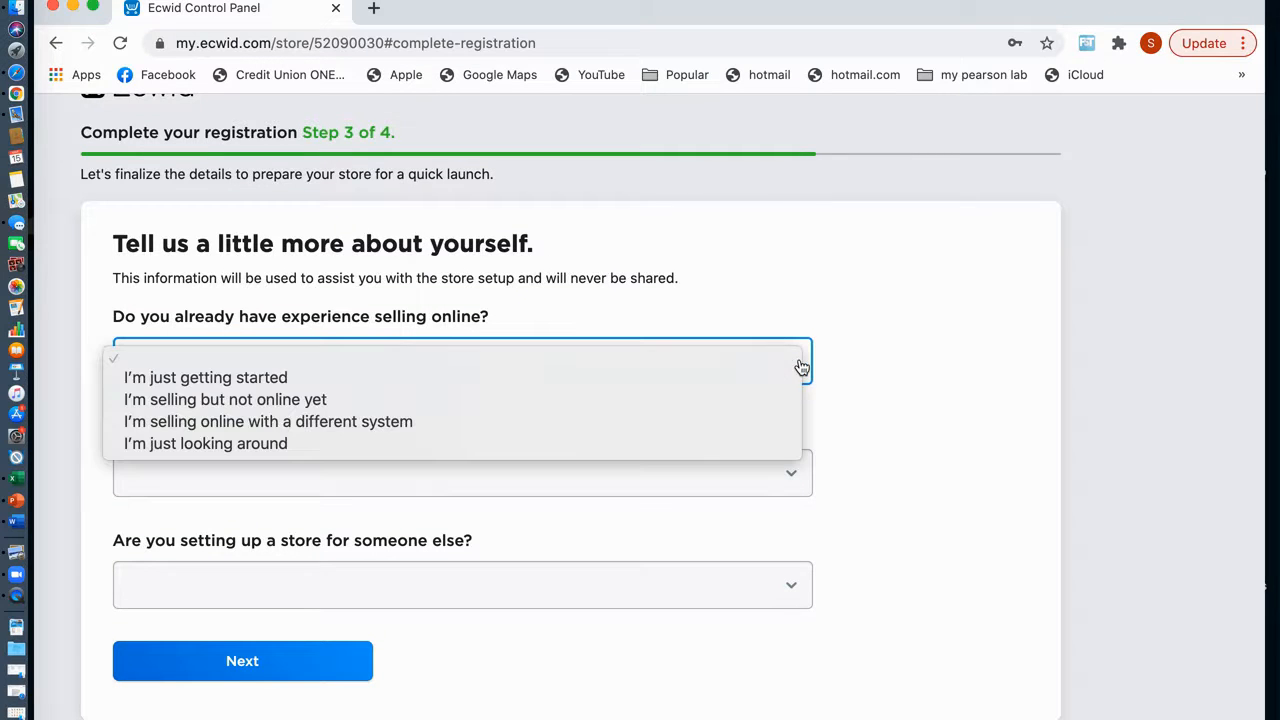
{"action": "left_click", "coordinate": [592, 387]}
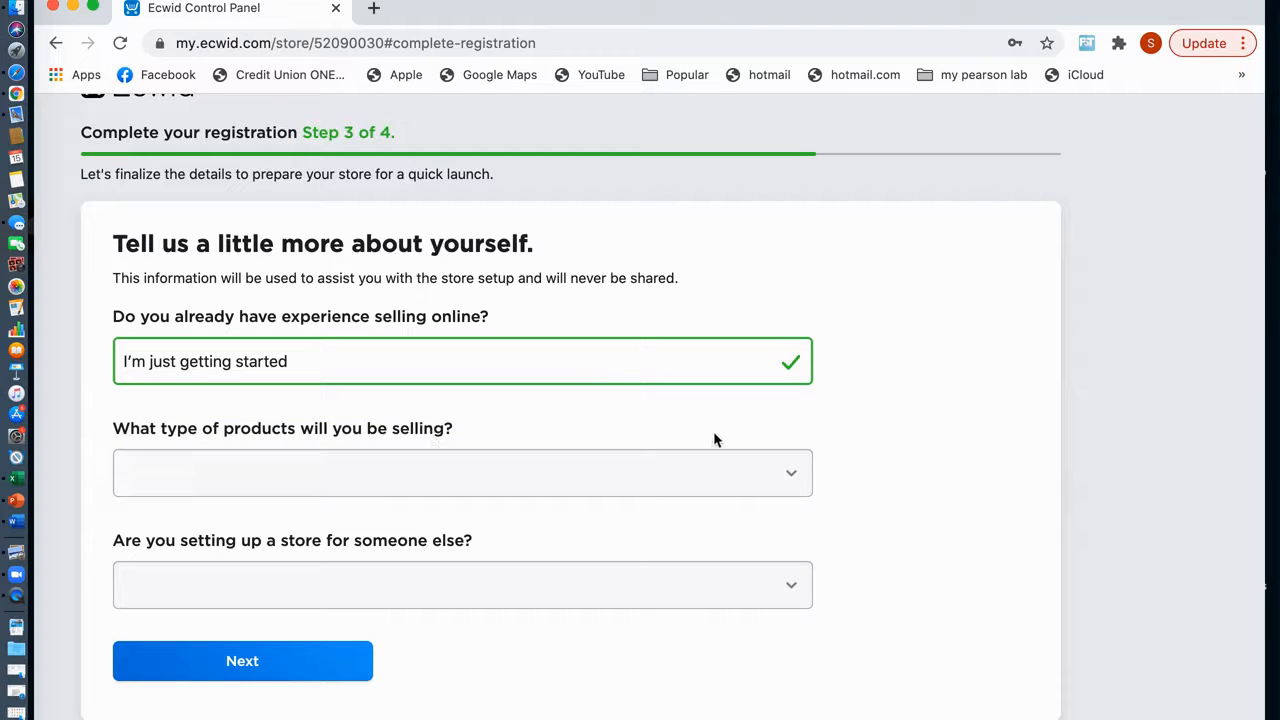
{"action": "left_click", "coordinate": [799, 484]}
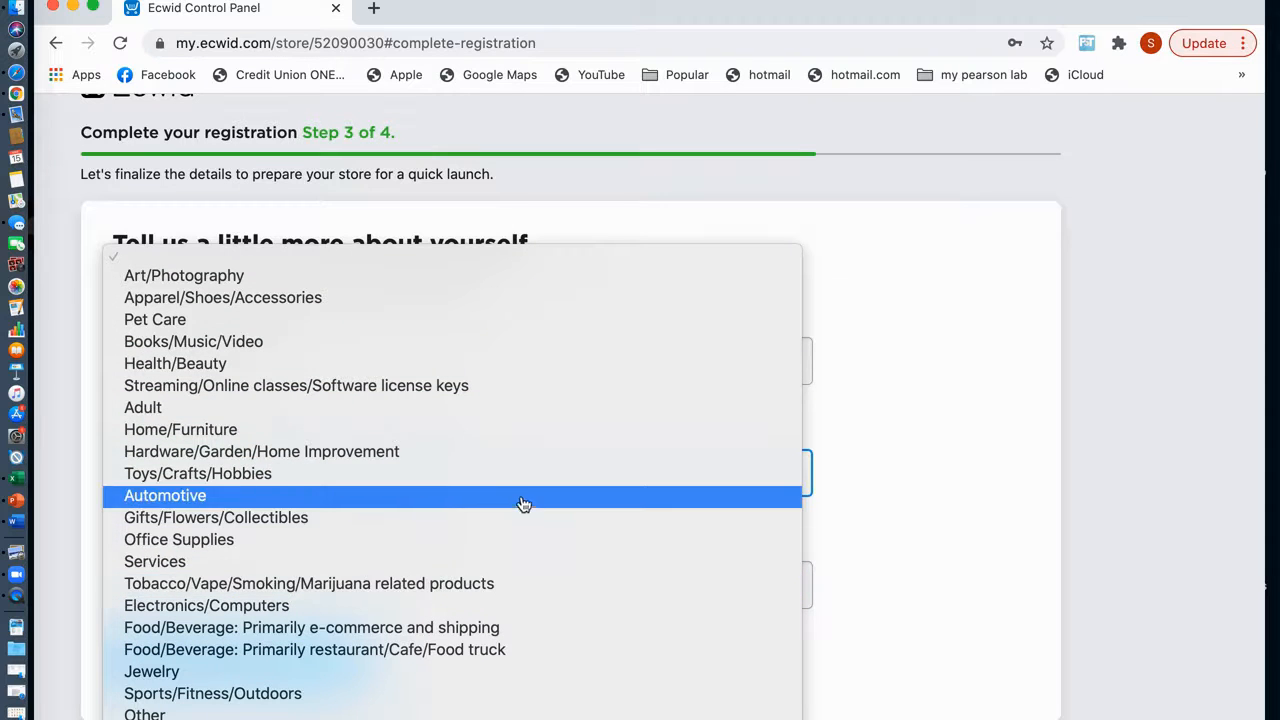
{"action": "left_click", "coordinate": [519, 379]}
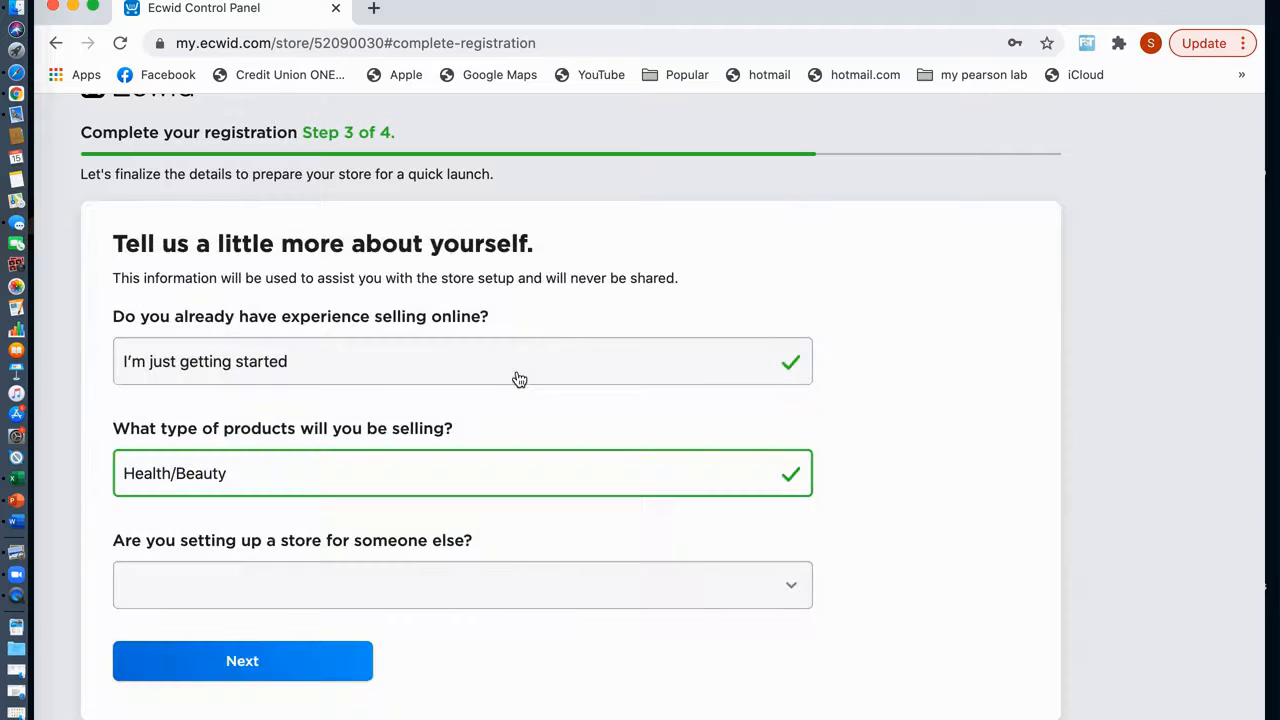
{"action": "left_click", "coordinate": [760, 587]}
{"action": "left_click", "coordinate": [749, 622]}
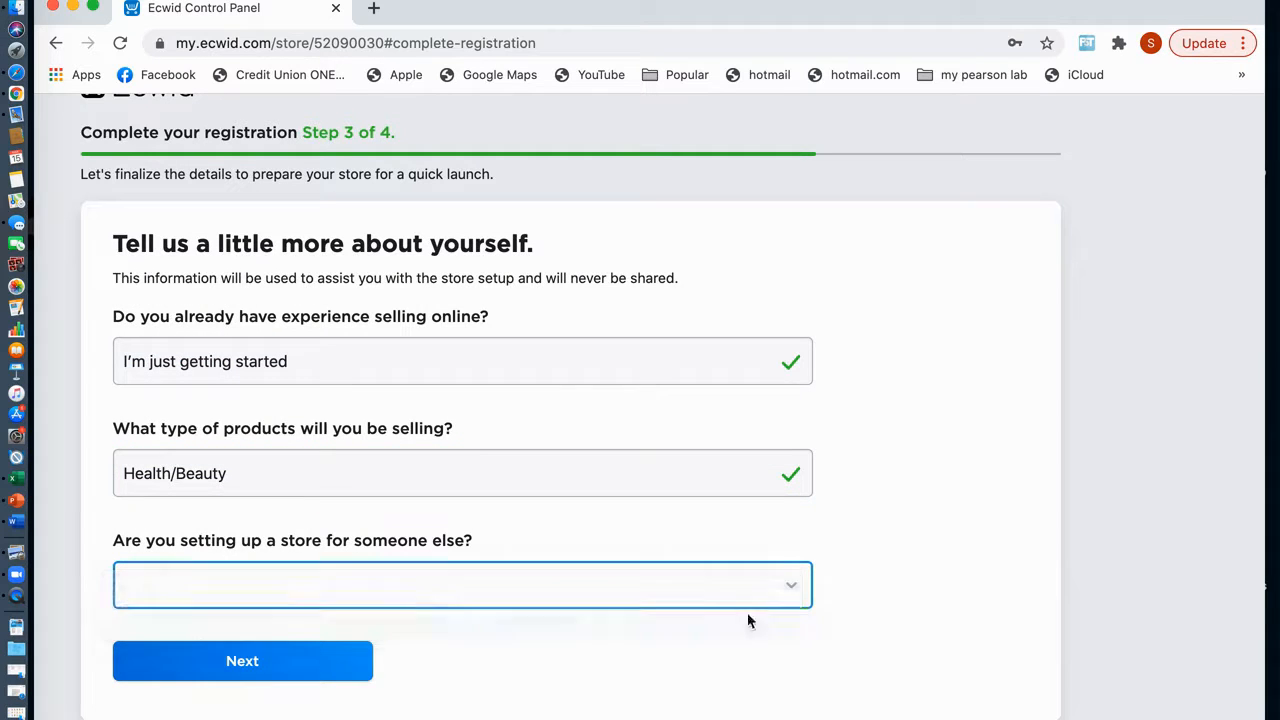
{"action": "left_click", "coordinate": [262, 667]}
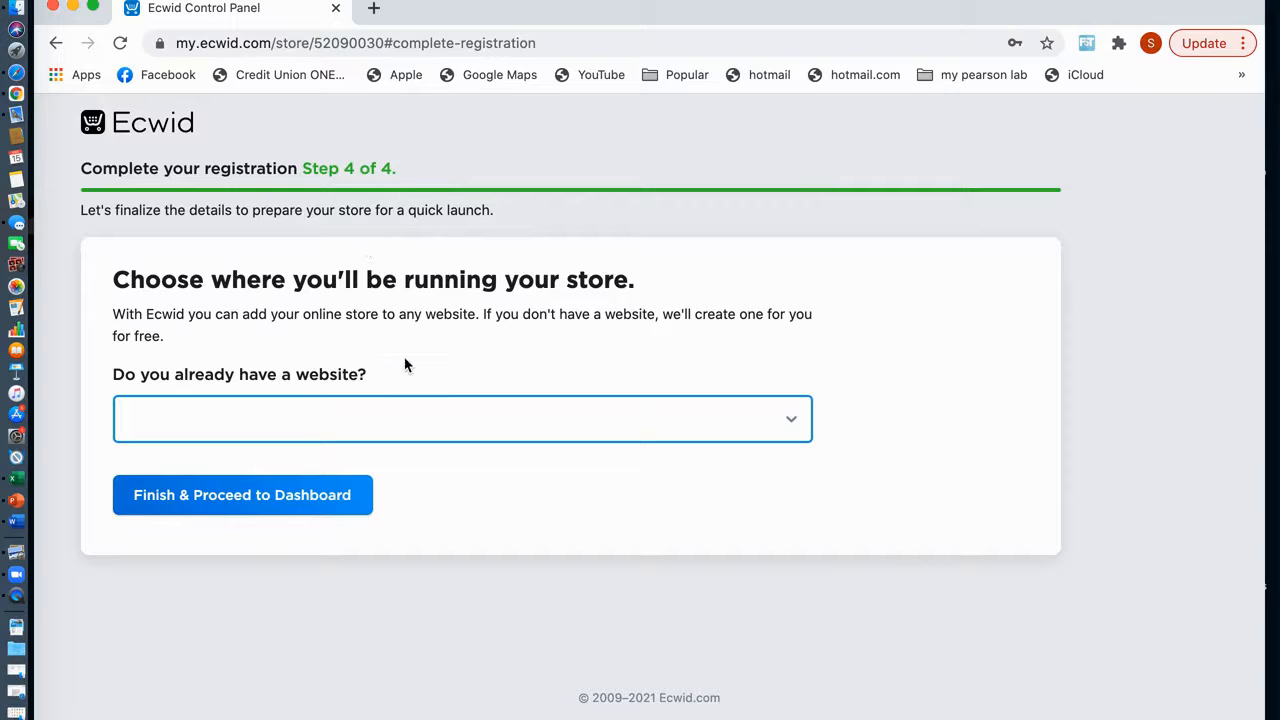
Answer No to having a website, find a free store address, and finish registration
{"action": "left_click", "coordinate": [795, 428]}
{"action": "left_click", "coordinate": [783, 457]}
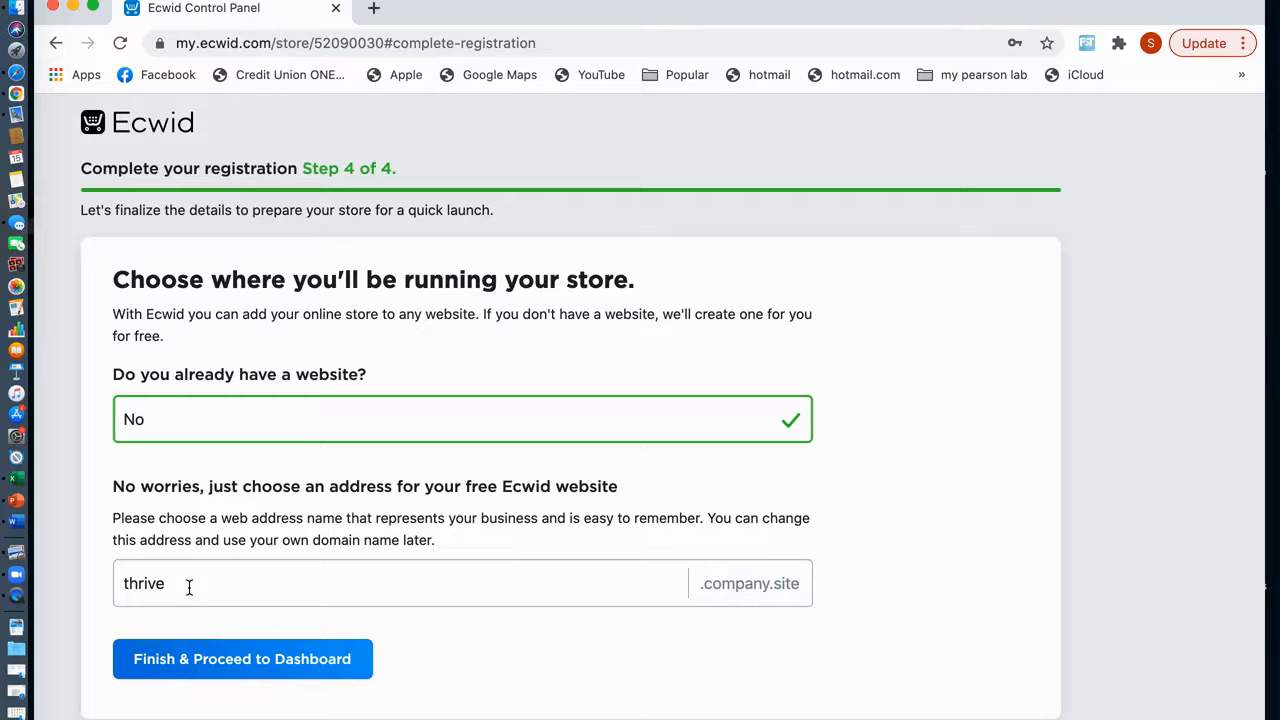
{"action": "left_click", "coordinate": [247, 664]}
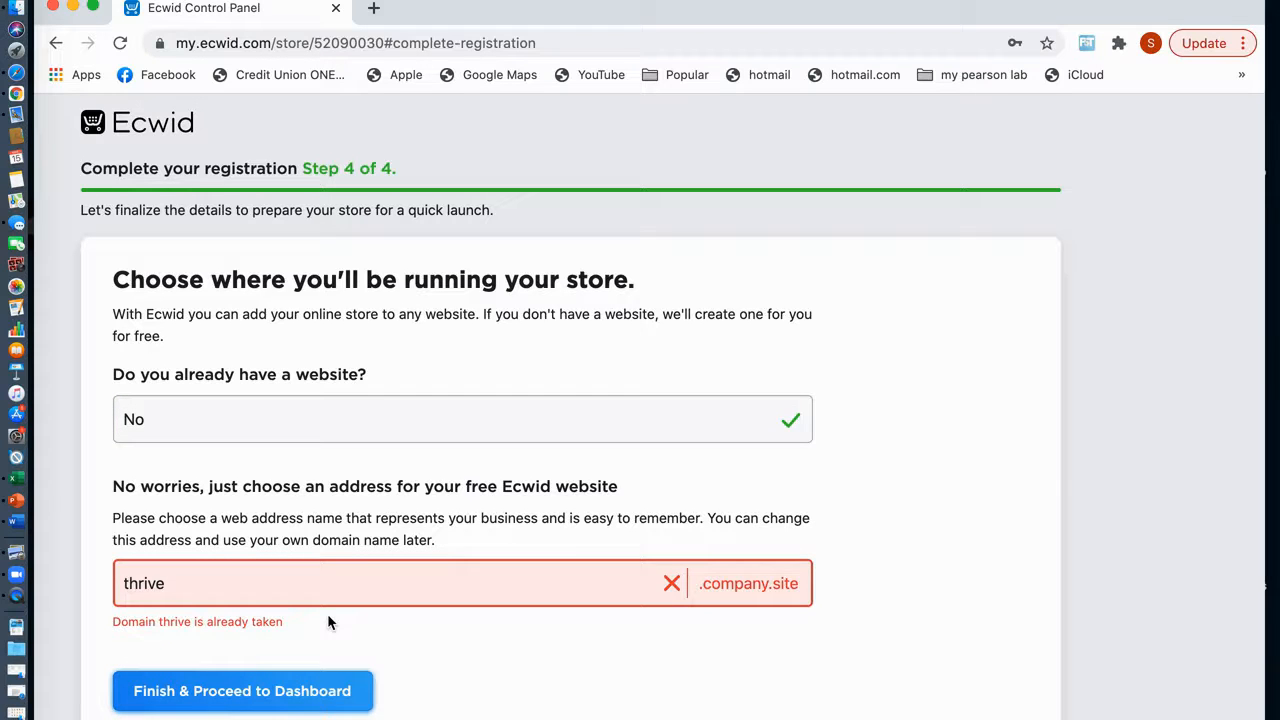
{"action": "left_click", "coordinate": [200, 586]}
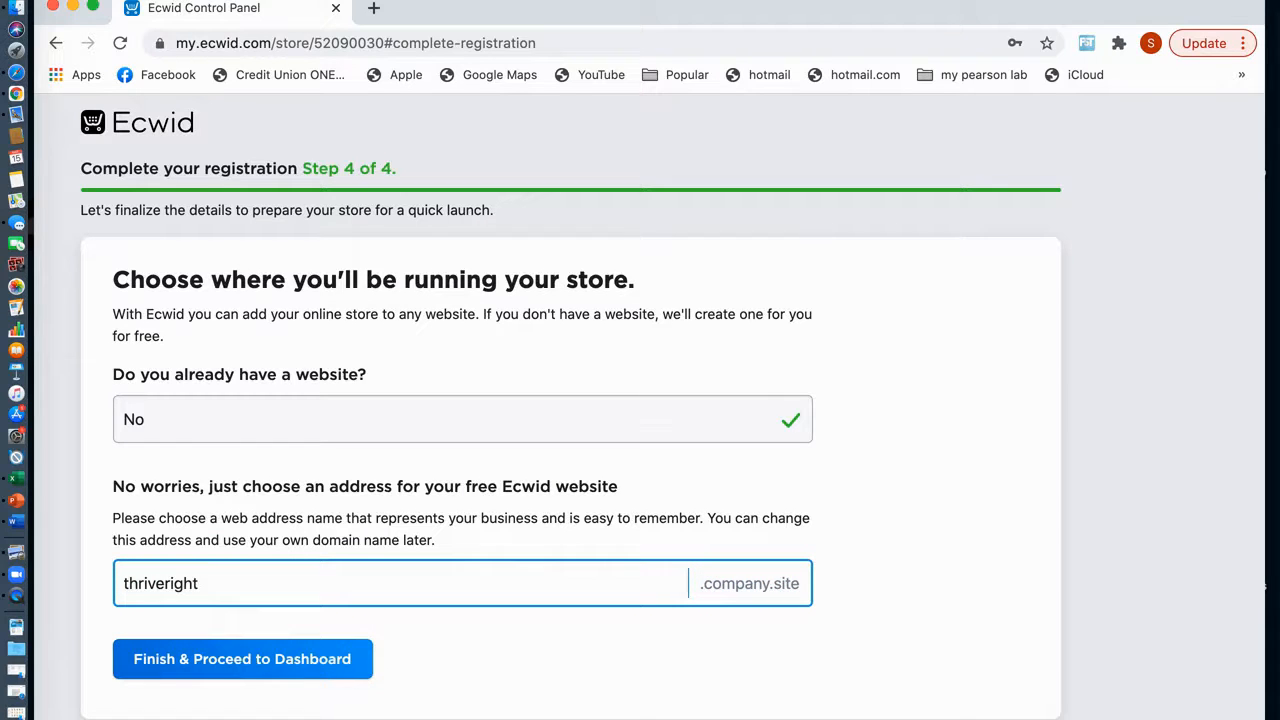
{"action": "left_click", "coordinate": [247, 664]}
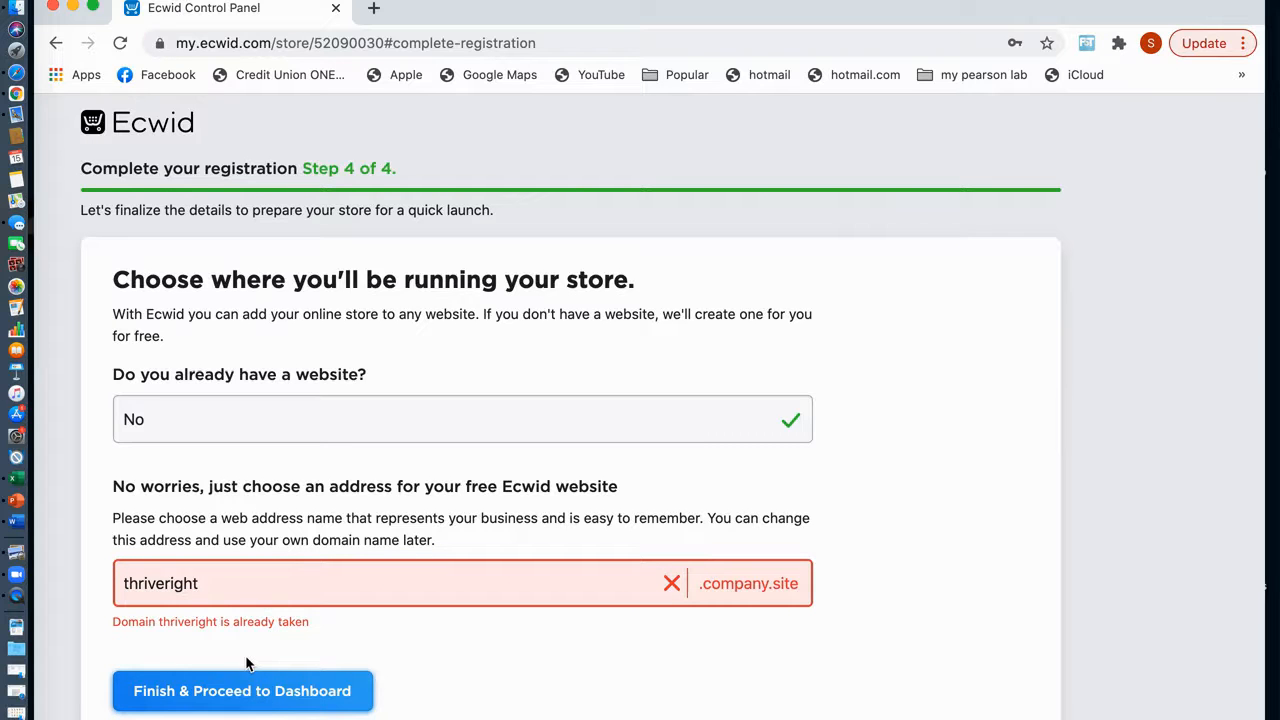
{"action": "left_click", "coordinate": [230, 583]}
{"action": "key", "text": "BackSpace"}
{"action": "key", "text": "BackSpace"}
{"action": "key", "text": "BackSpace"}
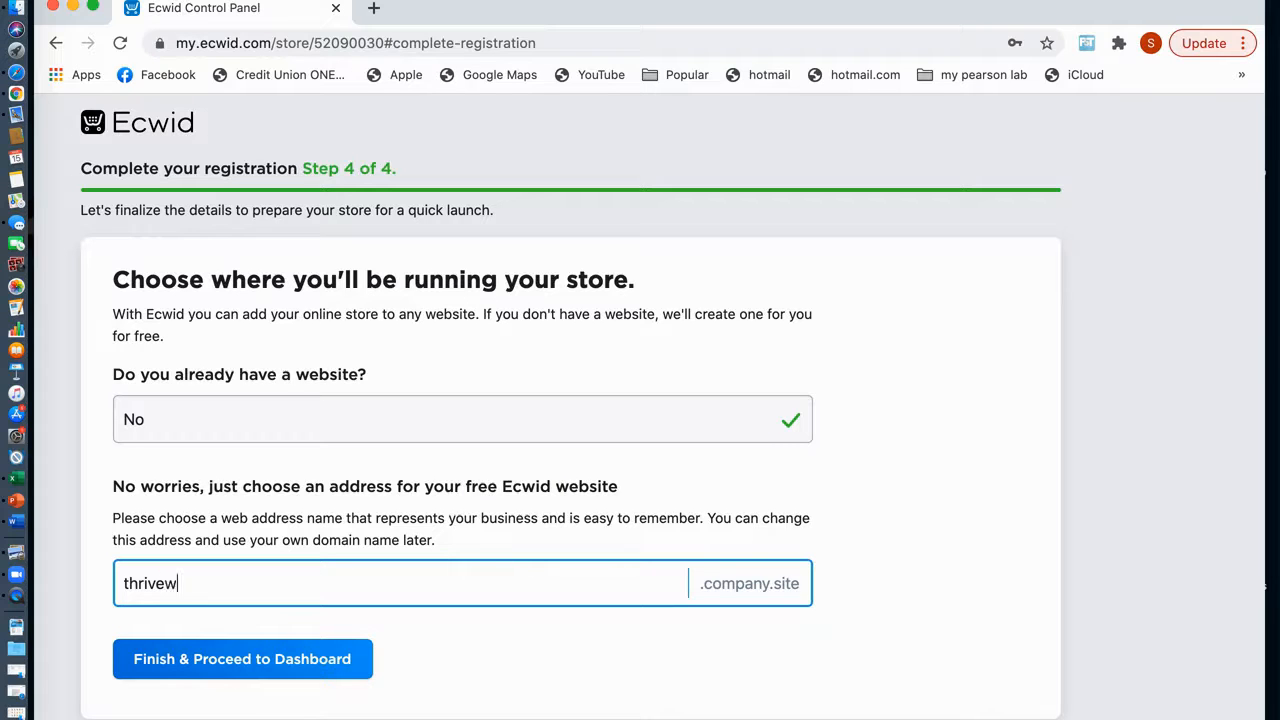
{"action": "type", "text": "hthrive"}
{"action": "left_click", "coordinate": [228, 661]}
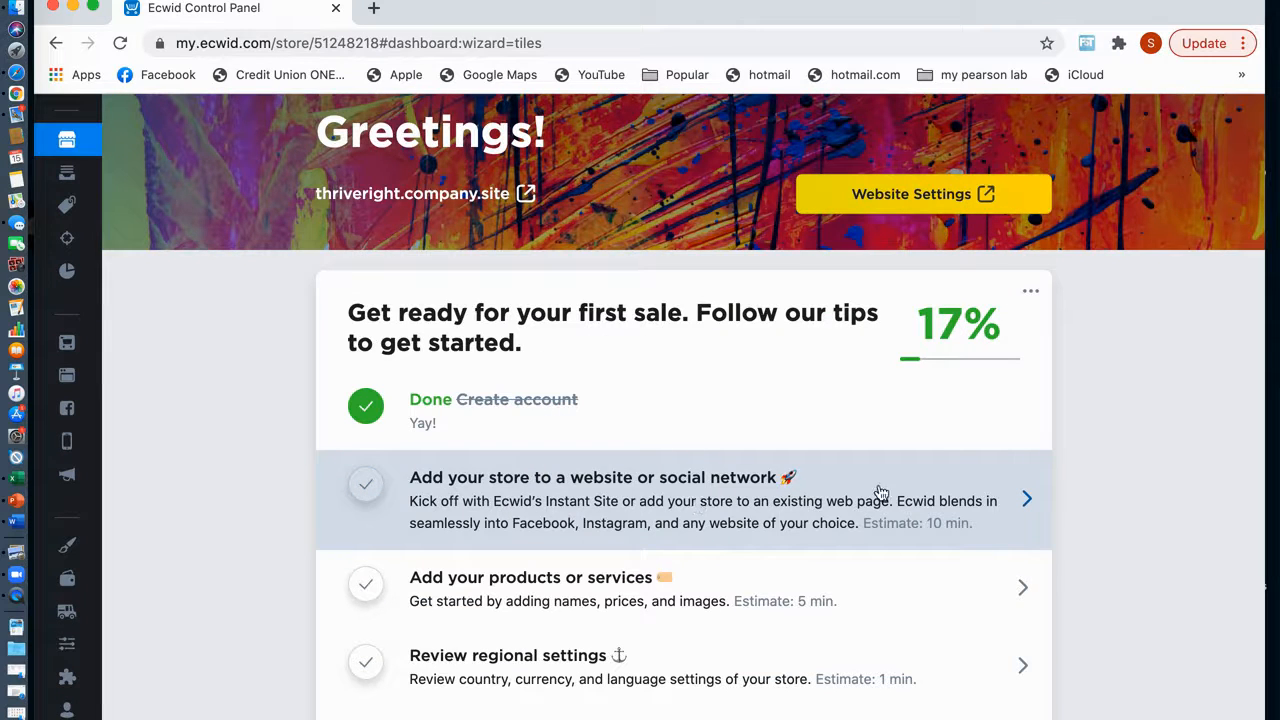
Open the Instant Site editor via the "Add your store to a website or social network" task
{"action": "left_click", "coordinate": [1027, 500]}
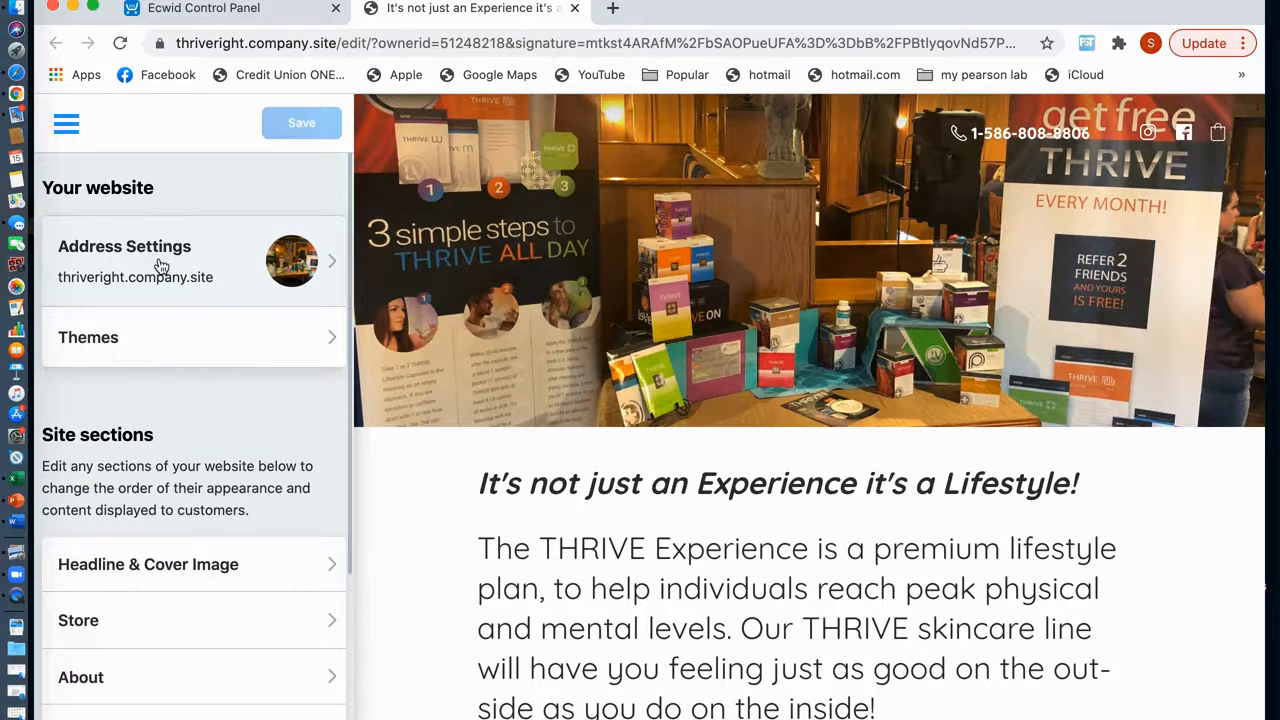
Check the Website Address settings for thriveright.company.site, then return to the main website menu
{"action": "left_click", "coordinate": [334, 268]}
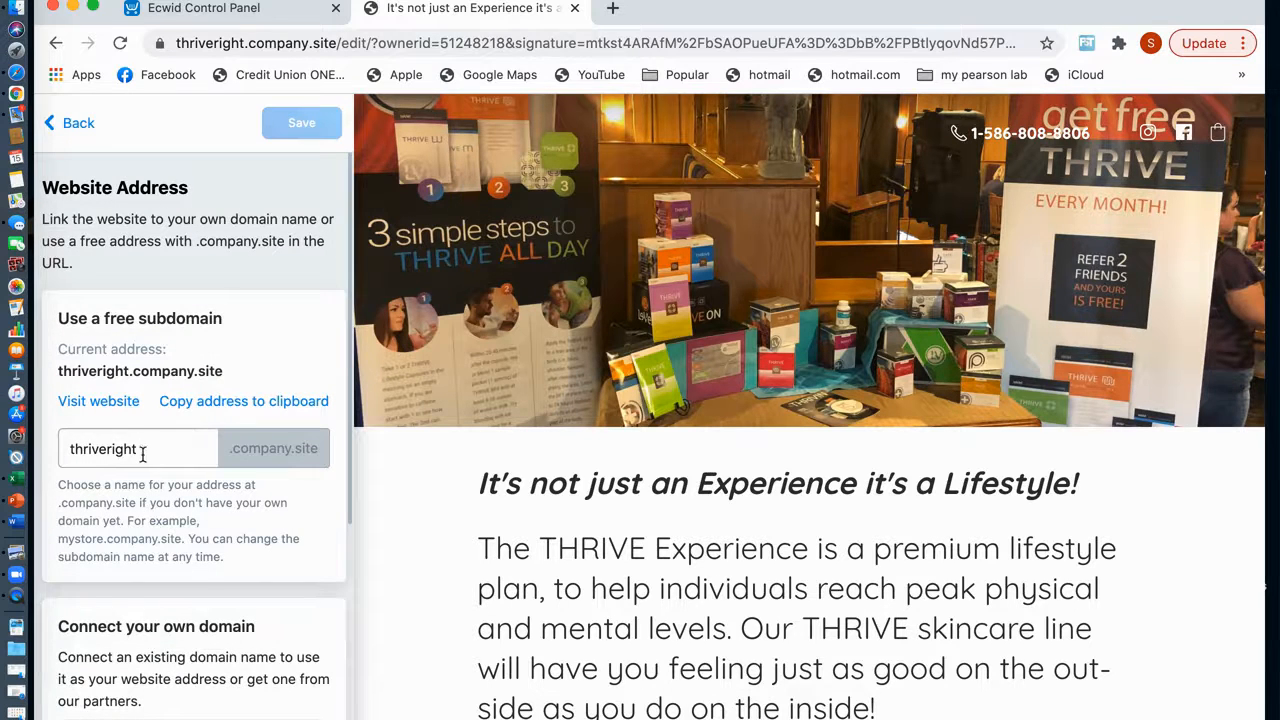
{"action": "scroll", "coordinate": [143, 453], "scroll_direction": "down", "scroll_amount": 5}
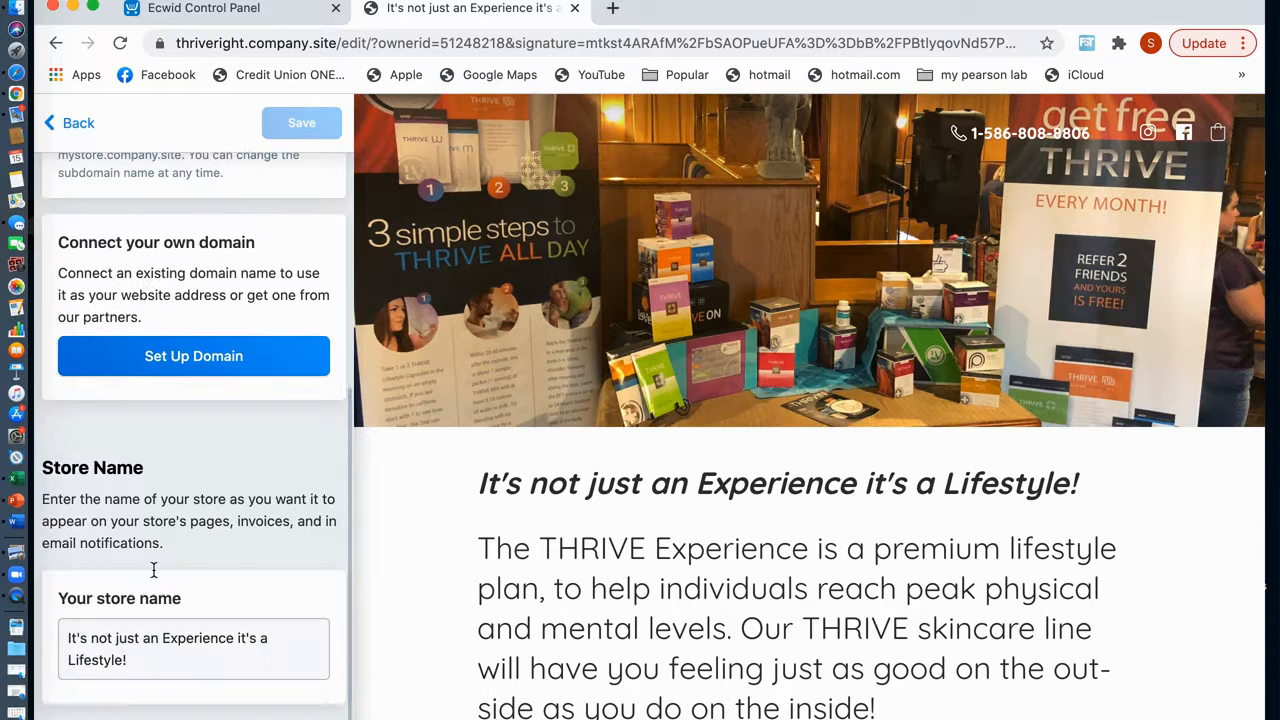
{"action": "scroll", "coordinate": [189, 524], "scroll_direction": "up", "scroll_amount": 3}
{"action": "scroll", "coordinate": [189, 524], "scroll_direction": "up", "scroll_amount": 2}
{"action": "scroll", "coordinate": [189, 524], "scroll_direction": "down", "scroll_amount": 4}
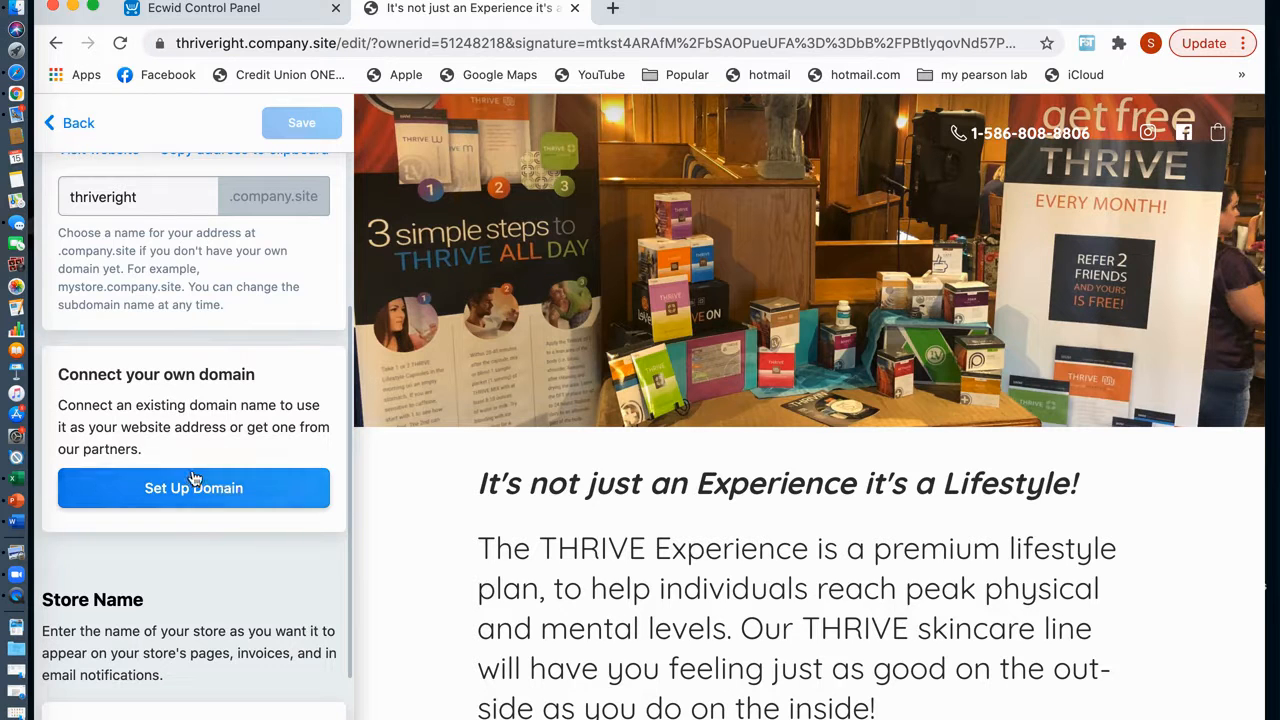
{"action": "scroll", "coordinate": [193, 478], "scroll_direction": "up", "scroll_amount": 5}
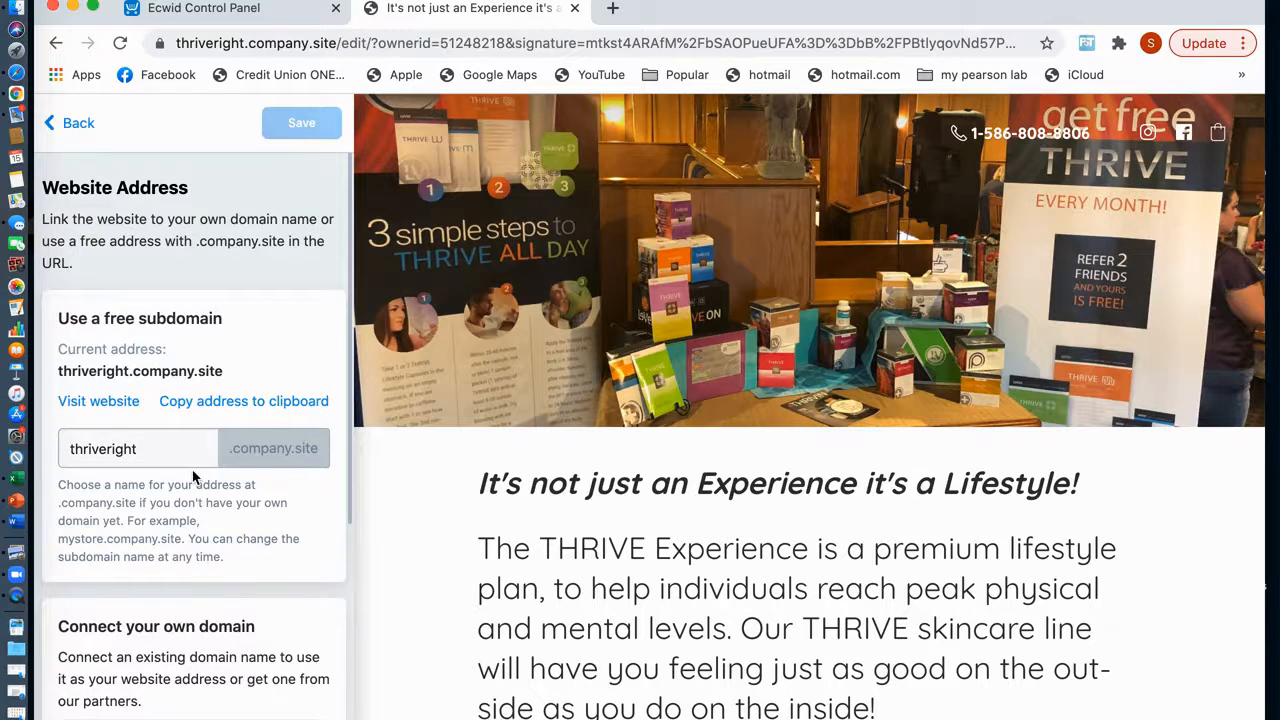
{"action": "left_click", "coordinate": [74, 125]}
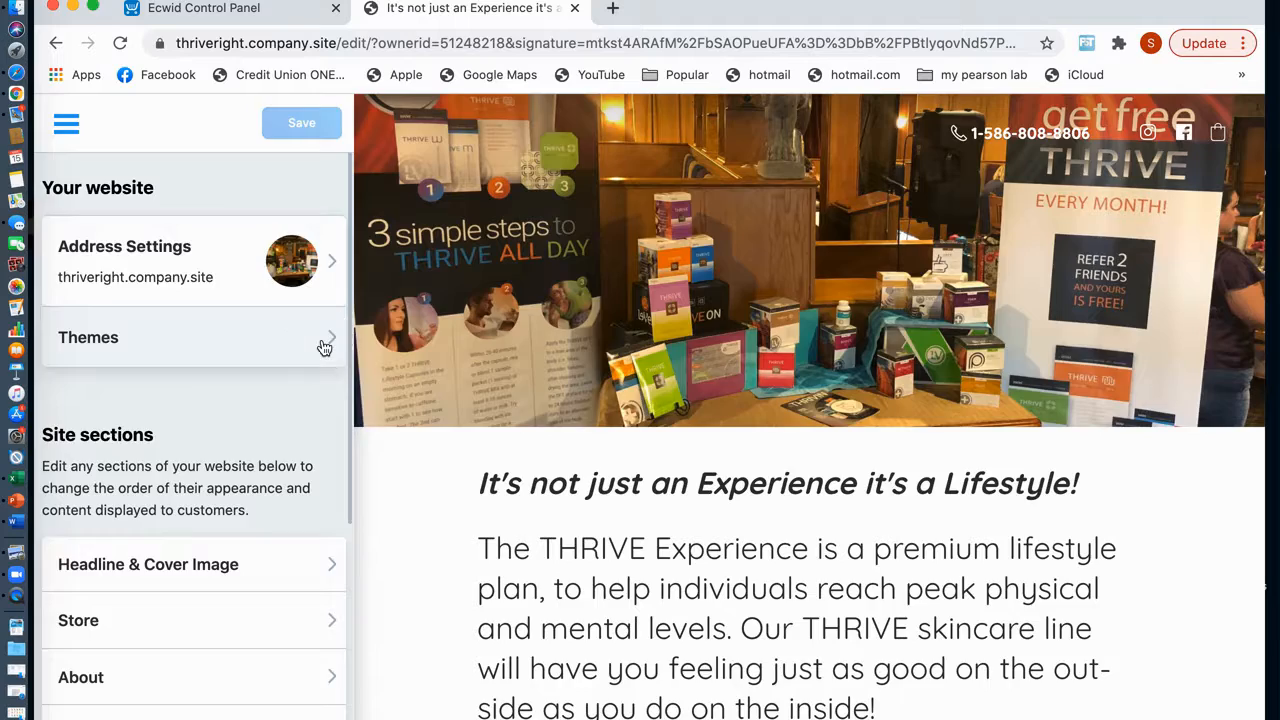
{"action": "left_click", "coordinate": [324, 345]}
{"action": "scroll", "coordinate": [667, 435], "scroll_direction": "down", "scroll_amount": 3}
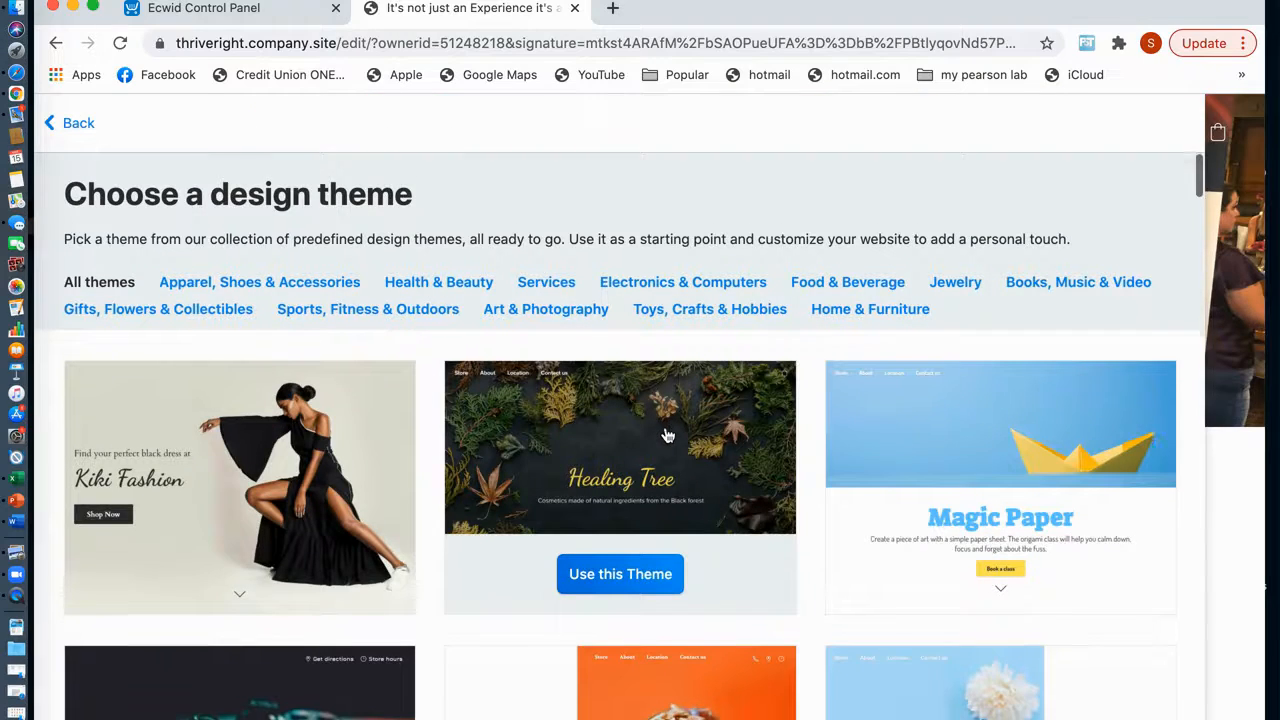
{"action": "scroll", "coordinate": [667, 435], "scroll_direction": "down", "scroll_amount": 8}
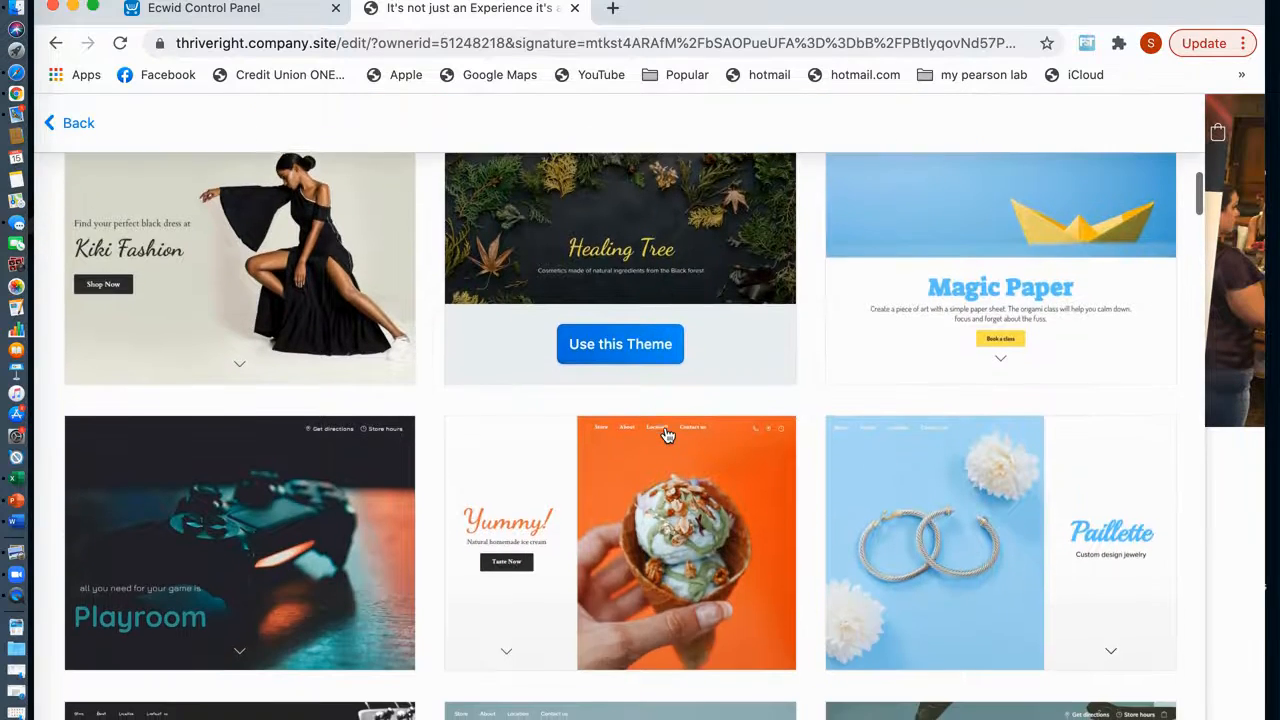
{"action": "scroll", "coordinate": [667, 435], "scroll_direction": "down", "scroll_amount": 18}
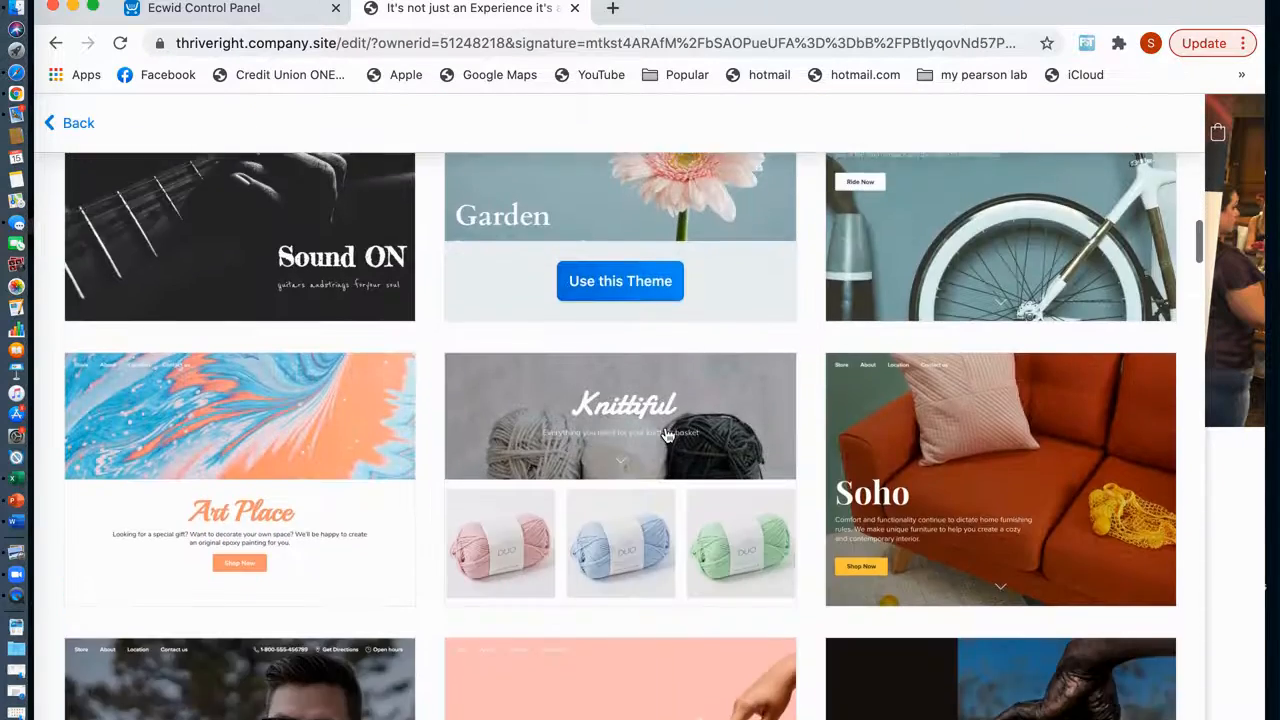
{"action": "scroll", "coordinate": [667, 435], "scroll_direction": "down", "scroll_amount": 6}
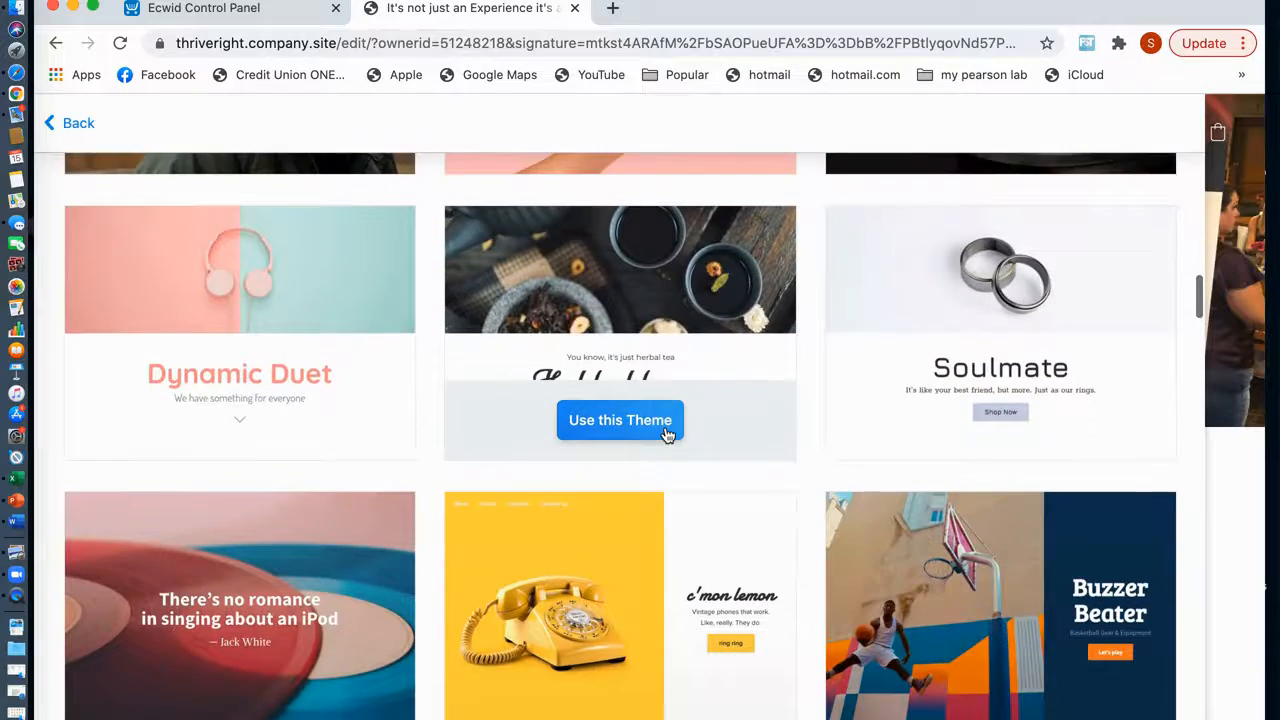
{"action": "scroll", "coordinate": [668, 434], "scroll_direction": "up", "scroll_amount": 4}
{"action": "scroll", "coordinate": [667, 435], "scroll_direction": "up", "scroll_amount": 20}
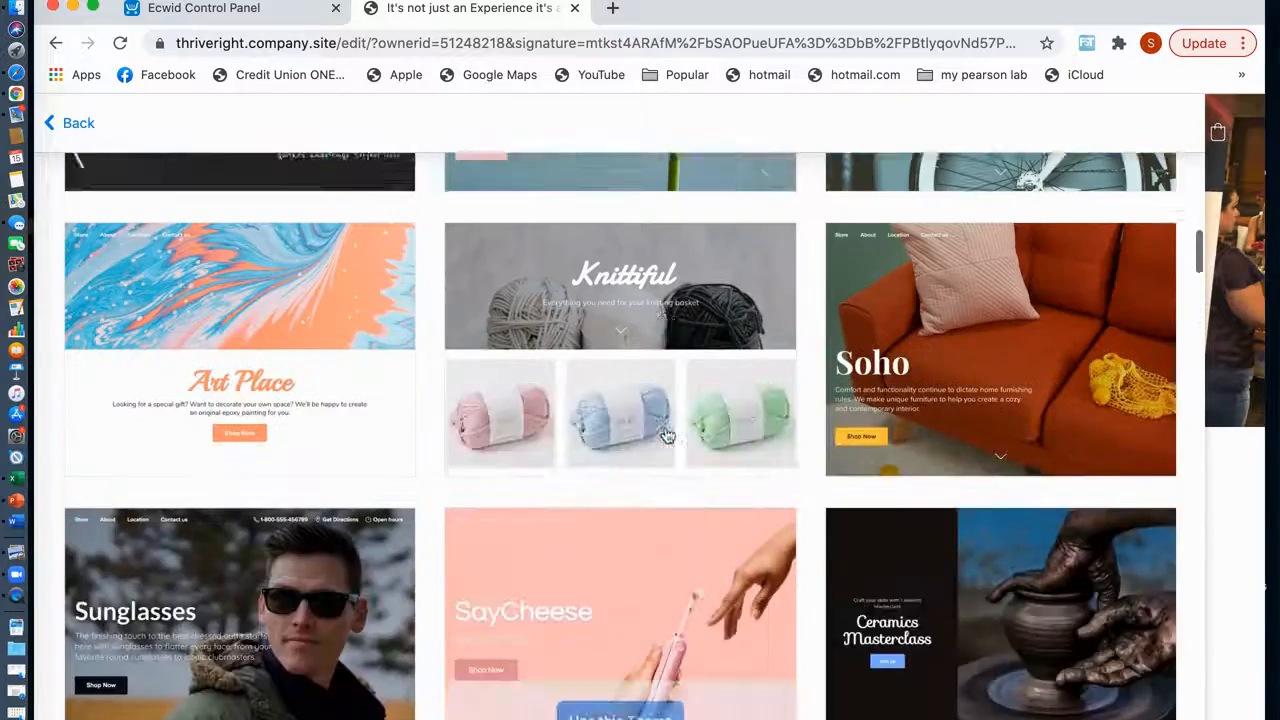
{"action": "scroll", "coordinate": [667, 435], "scroll_direction": "up", "scroll_amount": 3}
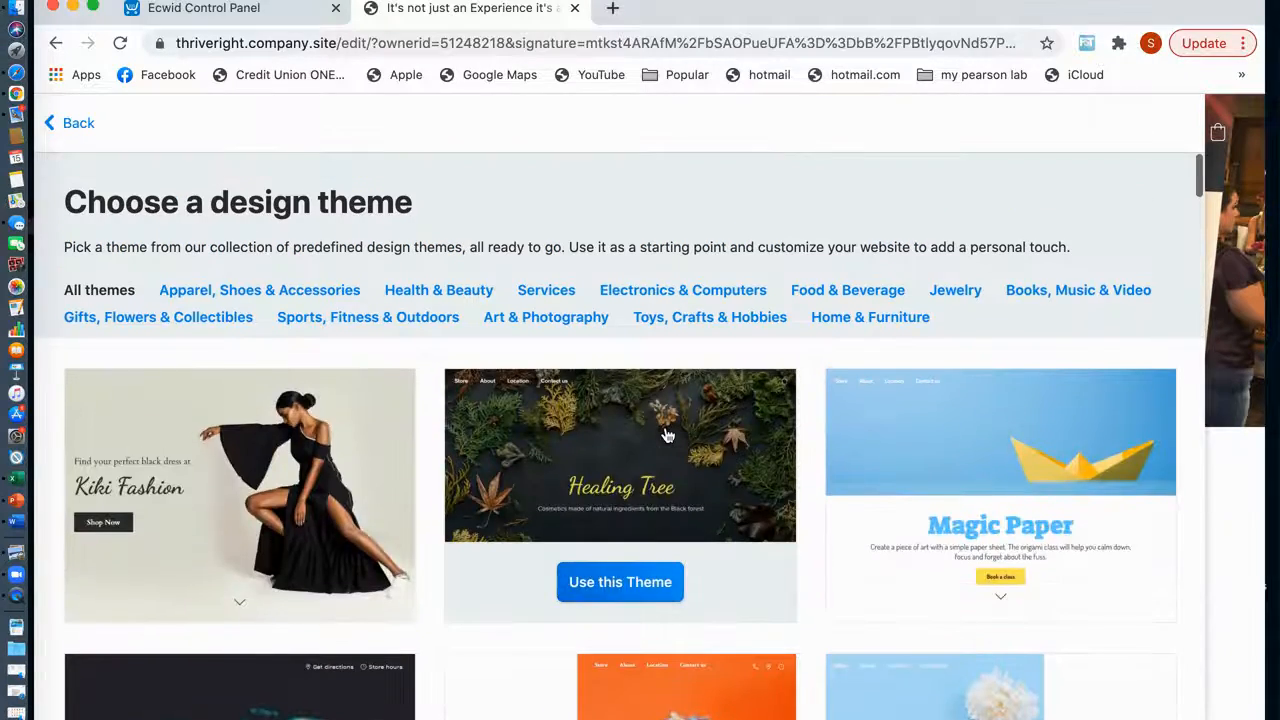
{"action": "left_click", "coordinate": [78, 124]}
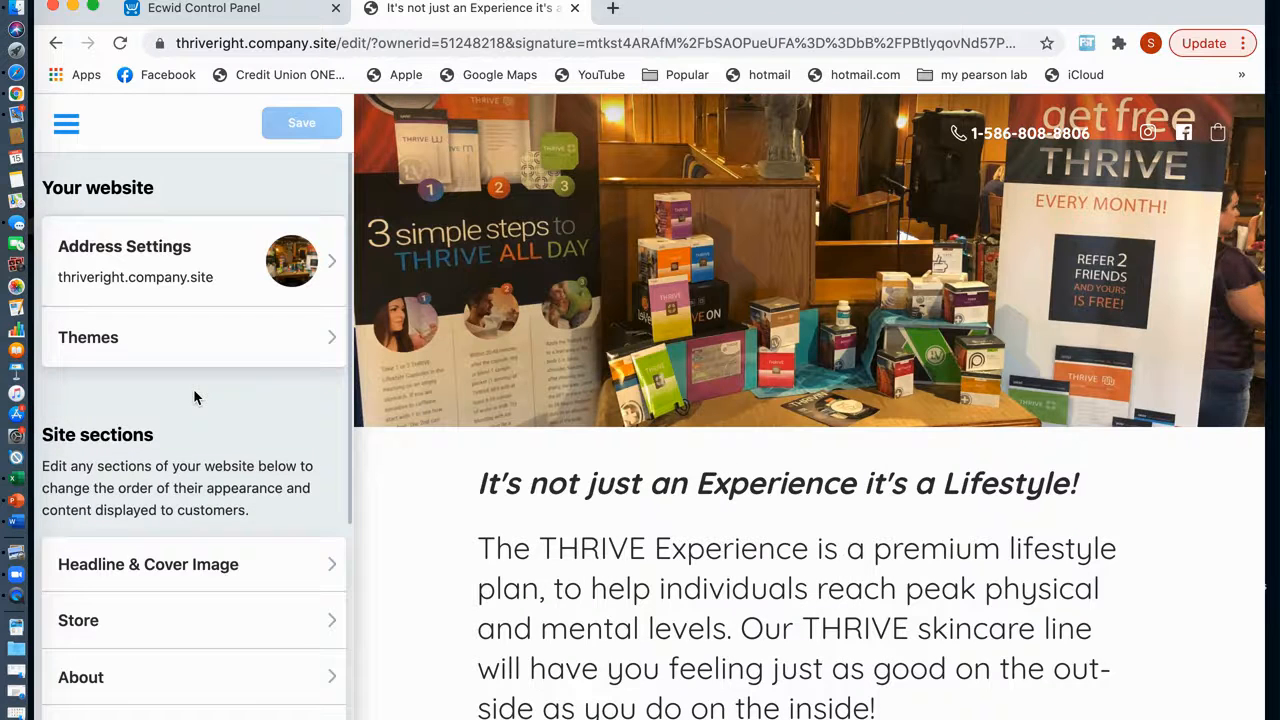
Open Headline & Cover Image and look through its cover background options
{"action": "scroll", "coordinate": [193, 388], "scroll_direction": "down", "scroll_amount": 2}
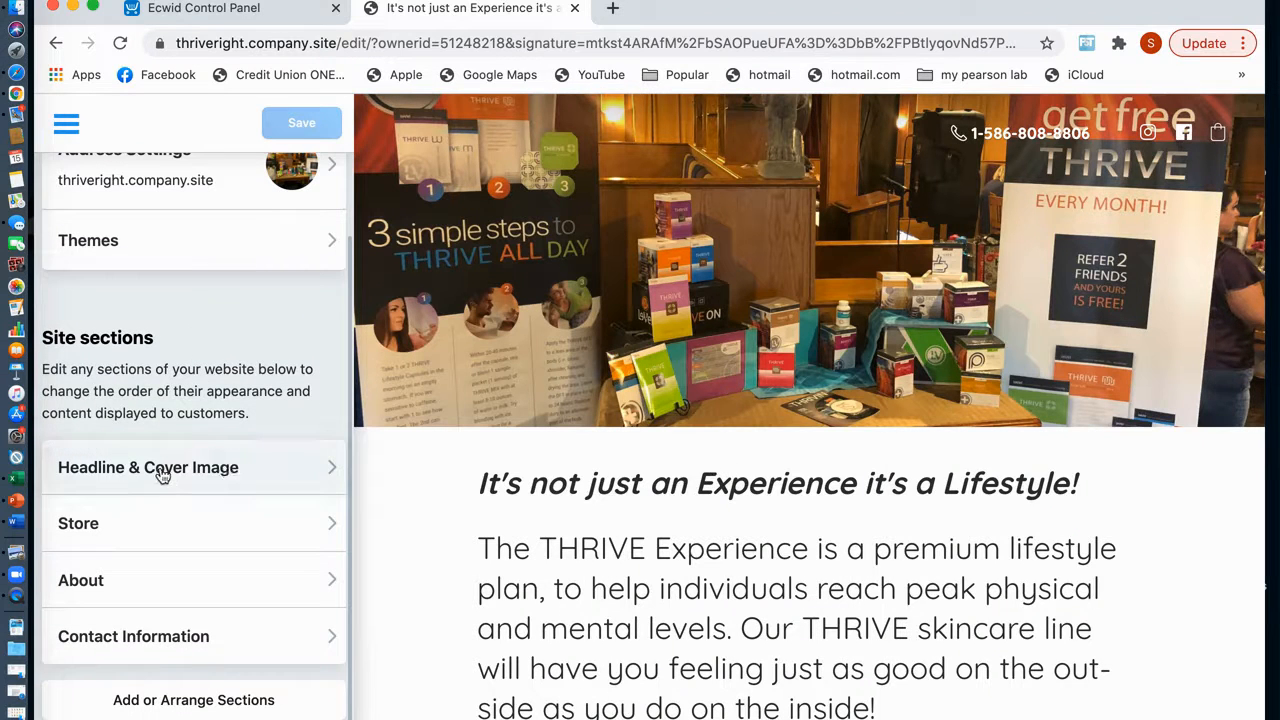
{"action": "left_click", "coordinate": [314, 474]}
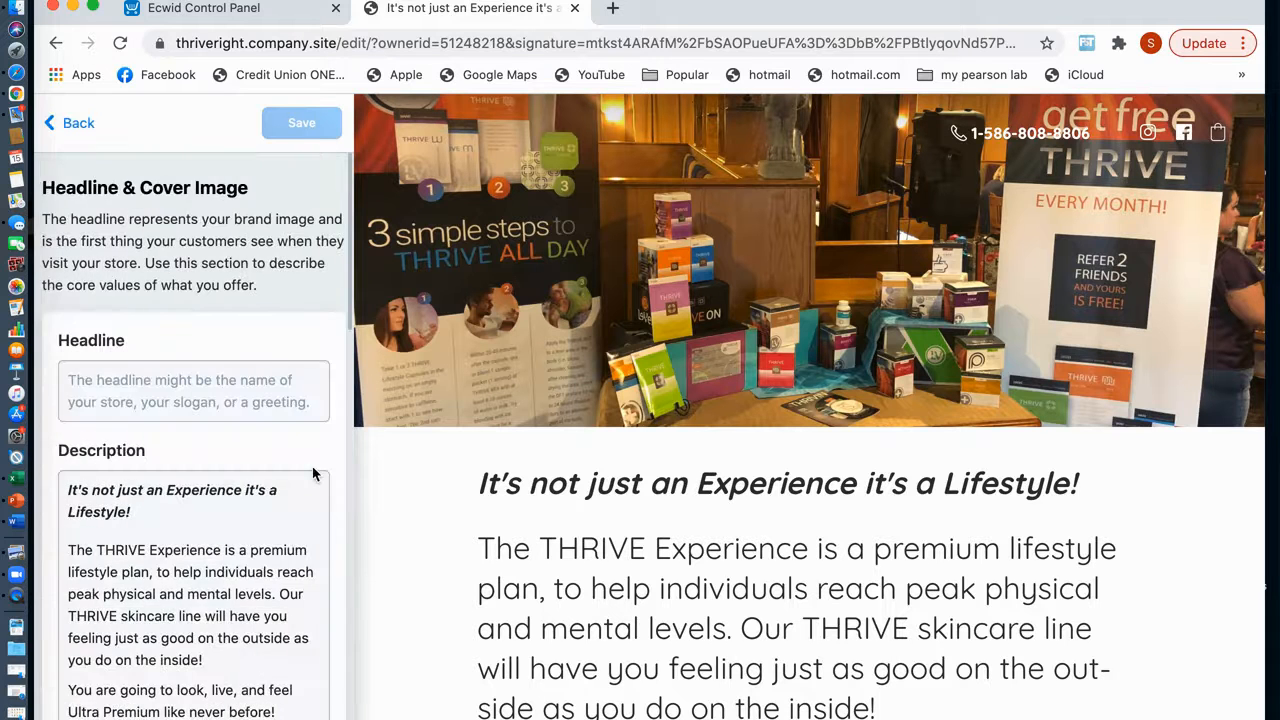
{"action": "scroll", "coordinate": [313, 473], "scroll_direction": "down", "scroll_amount": 10}
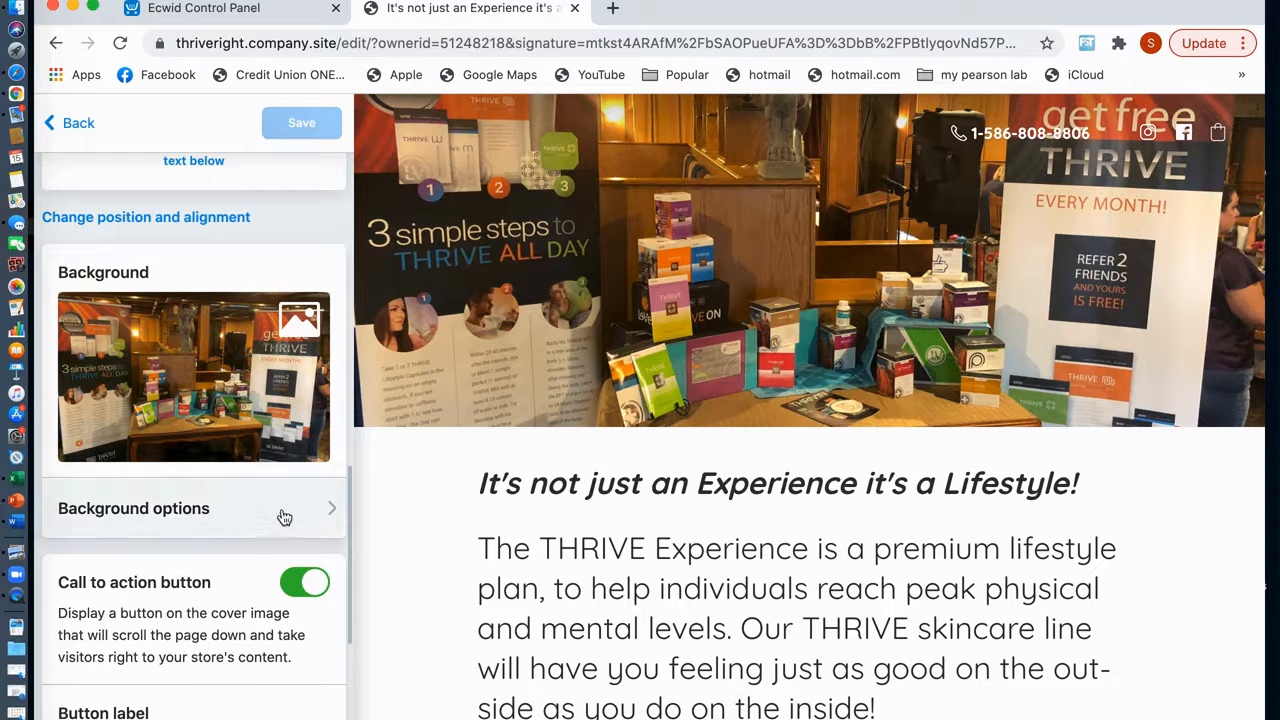
{"action": "left_click", "coordinate": [319, 517]}
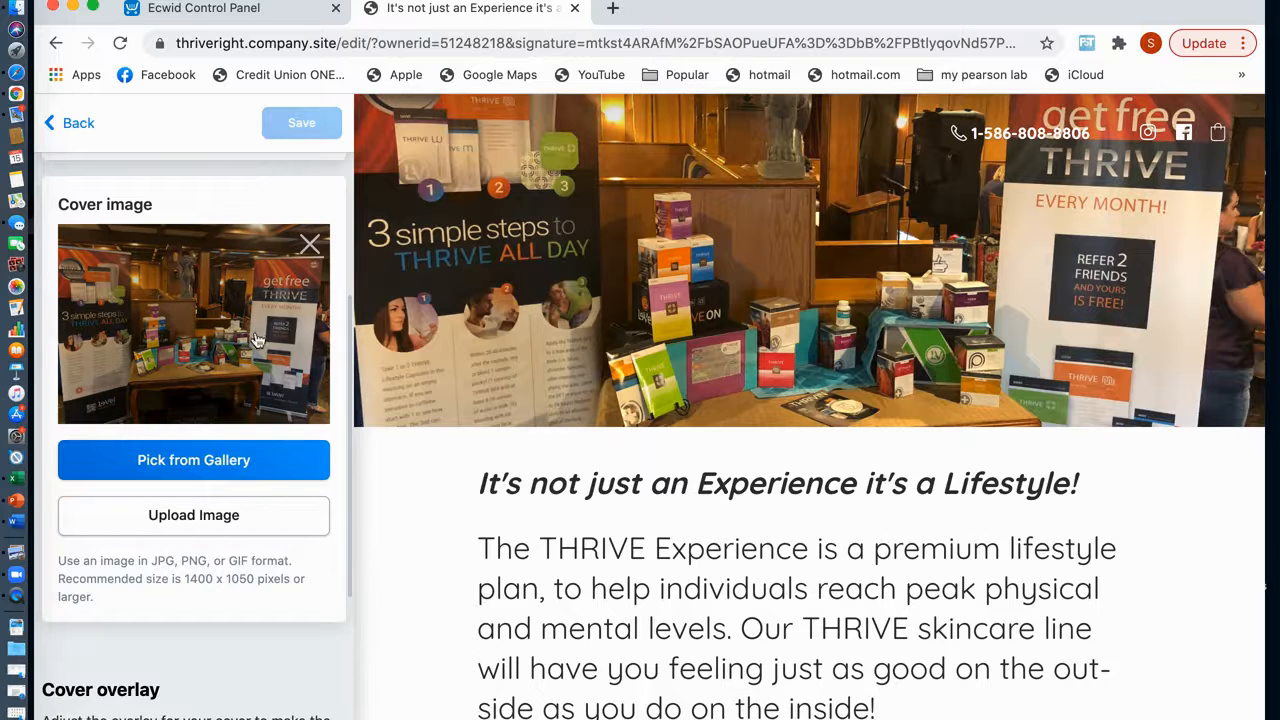
{"action": "scroll", "coordinate": [197, 508], "scroll_direction": "up", "scroll_amount": 3}
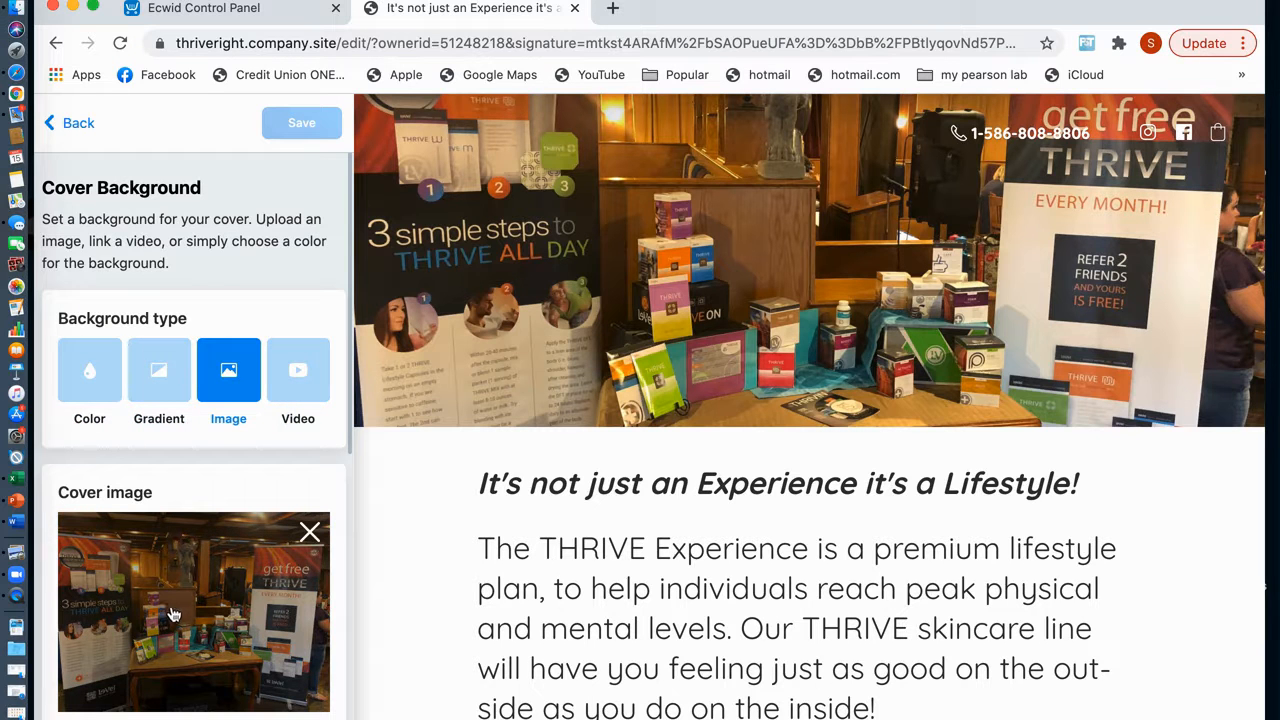
{"action": "scroll", "coordinate": [172, 616], "scroll_direction": "down", "scroll_amount": 3}
{"action": "scroll", "coordinate": [171, 606], "scroll_direction": "up", "scroll_amount": 3}
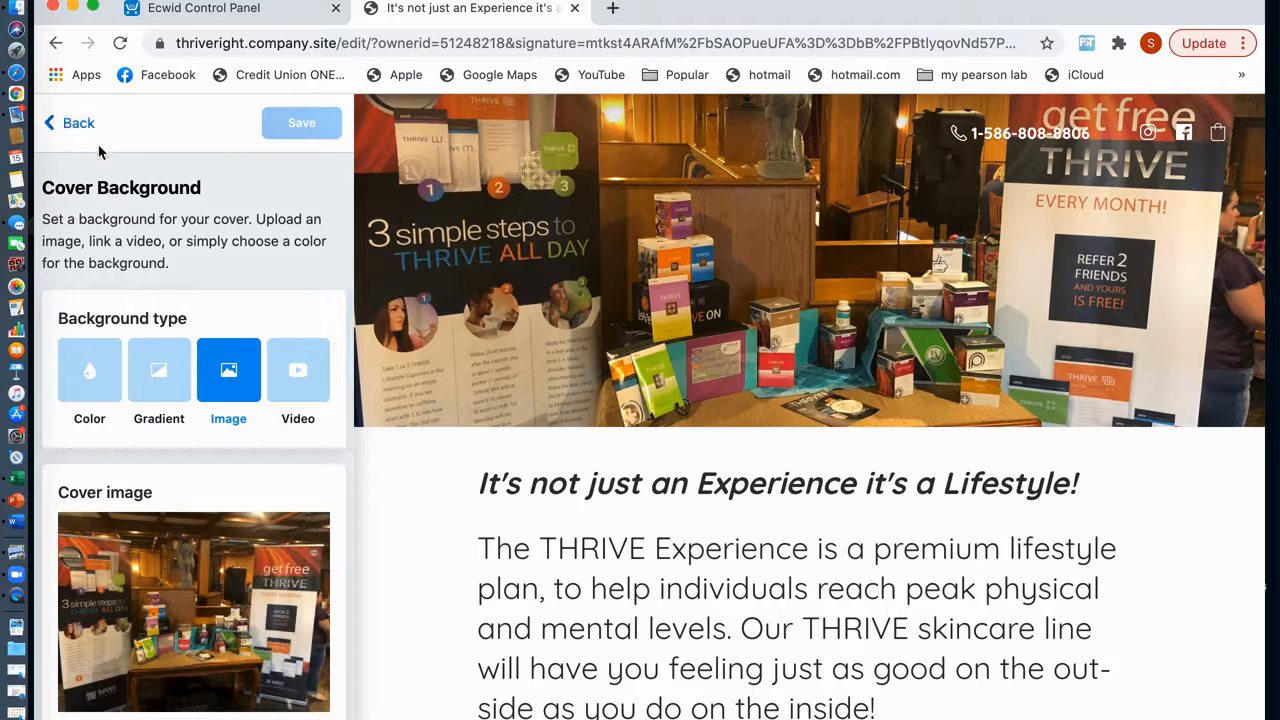
{"action": "scroll", "coordinate": [157, 437], "scroll_direction": "down", "scroll_amount": 3}
{"action": "scroll", "coordinate": [157, 437], "scroll_direction": "up", "scroll_amount": 3}
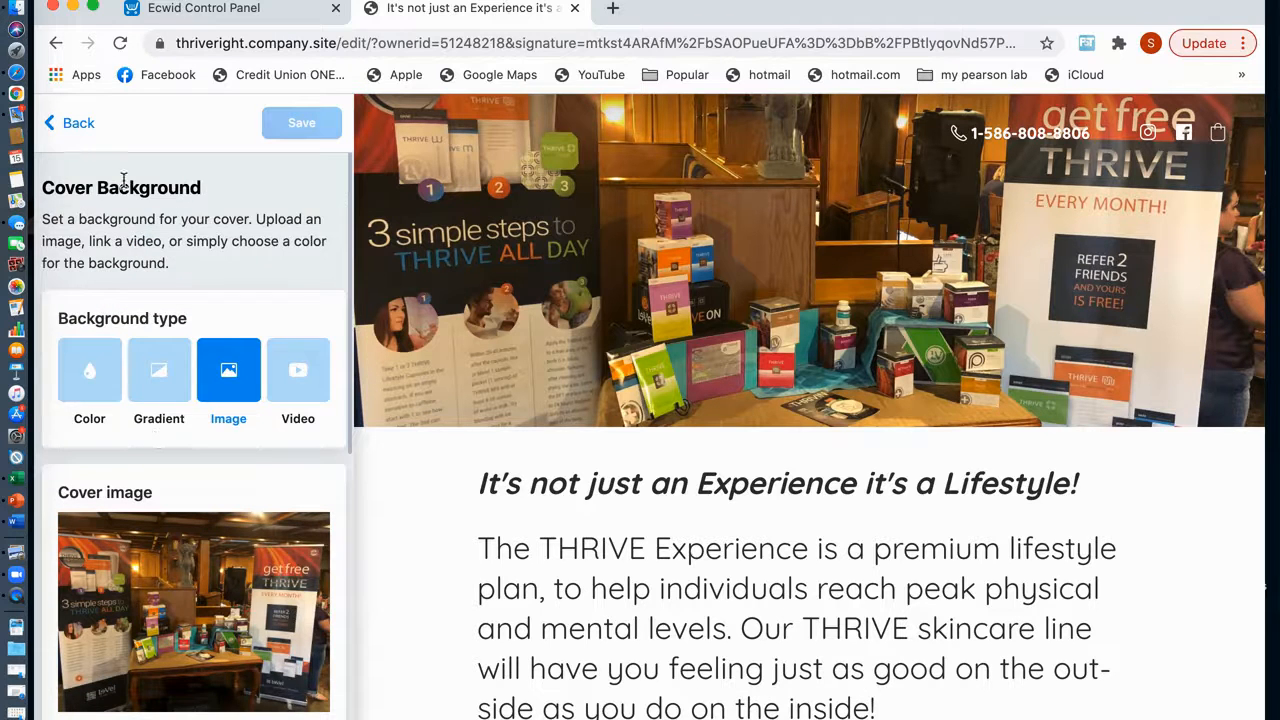
{"action": "left_click", "coordinate": [86, 128]}
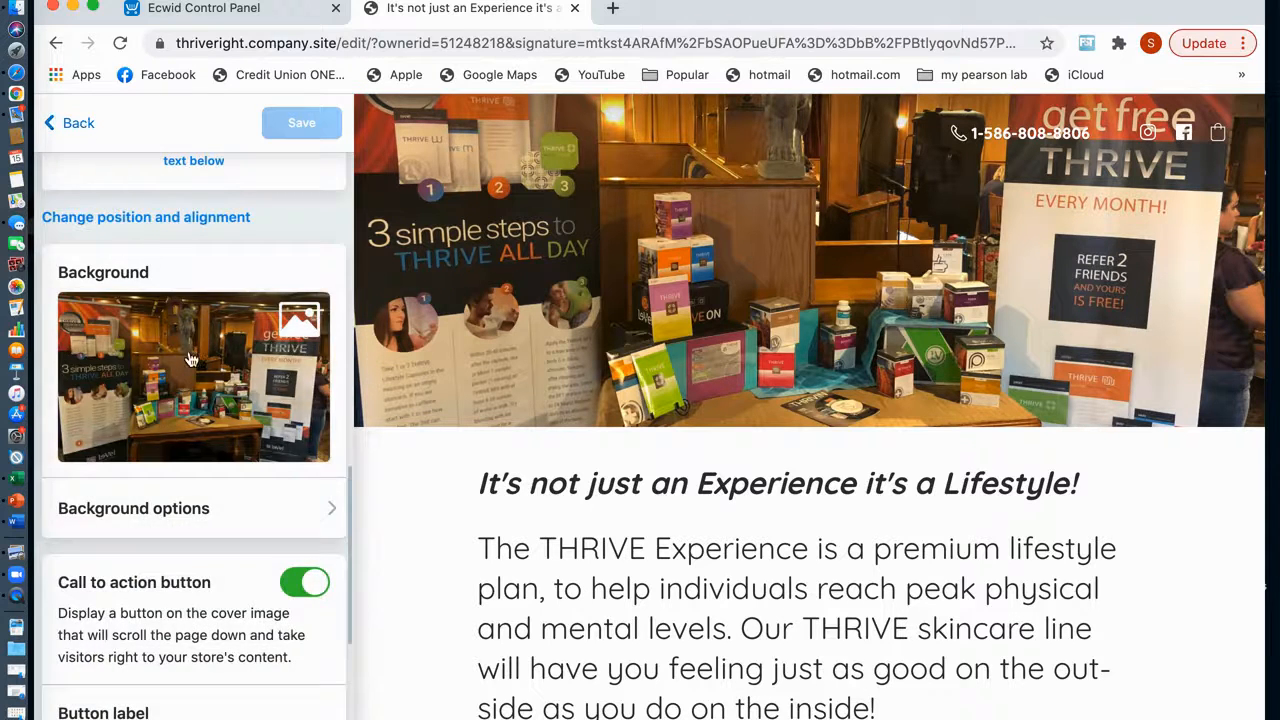
{"action": "scroll", "coordinate": [190, 360], "scroll_direction": "up", "scroll_amount": 4}
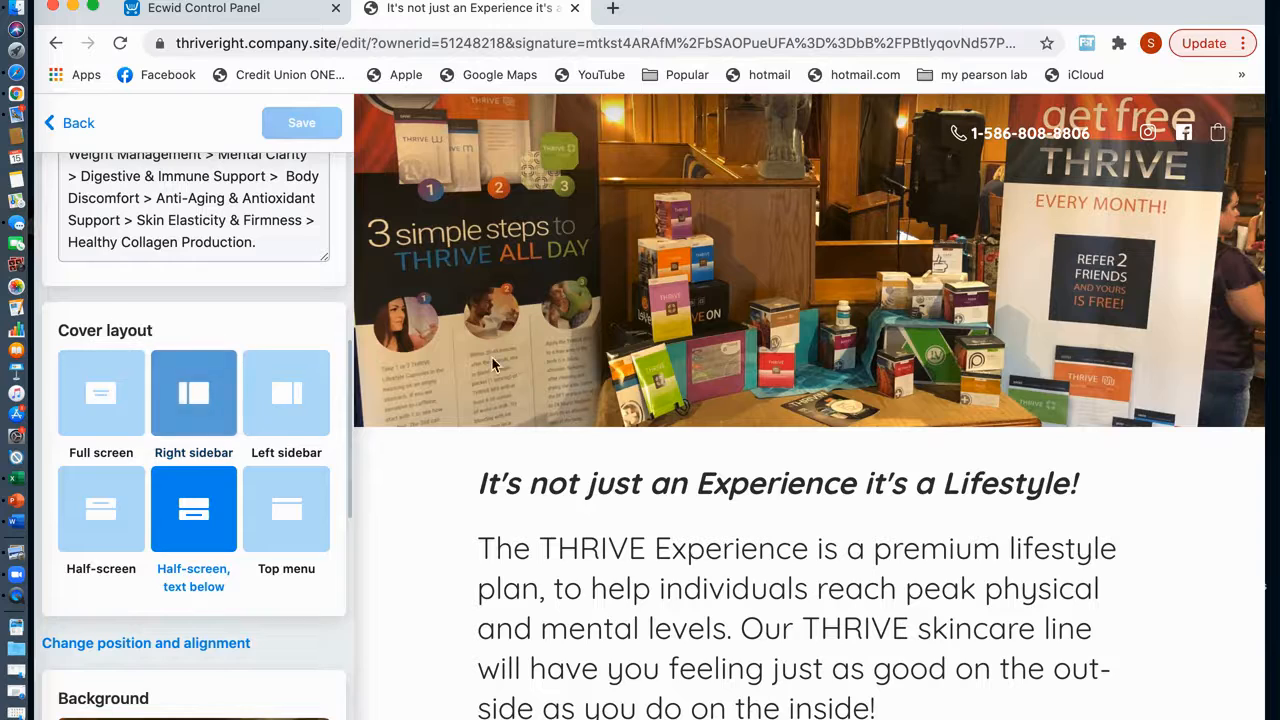
Try the Full screen, Right sidebar and Left sidebar layouts, keeping Half-screen, text below
{"action": "left_click", "coordinate": [118, 430]}
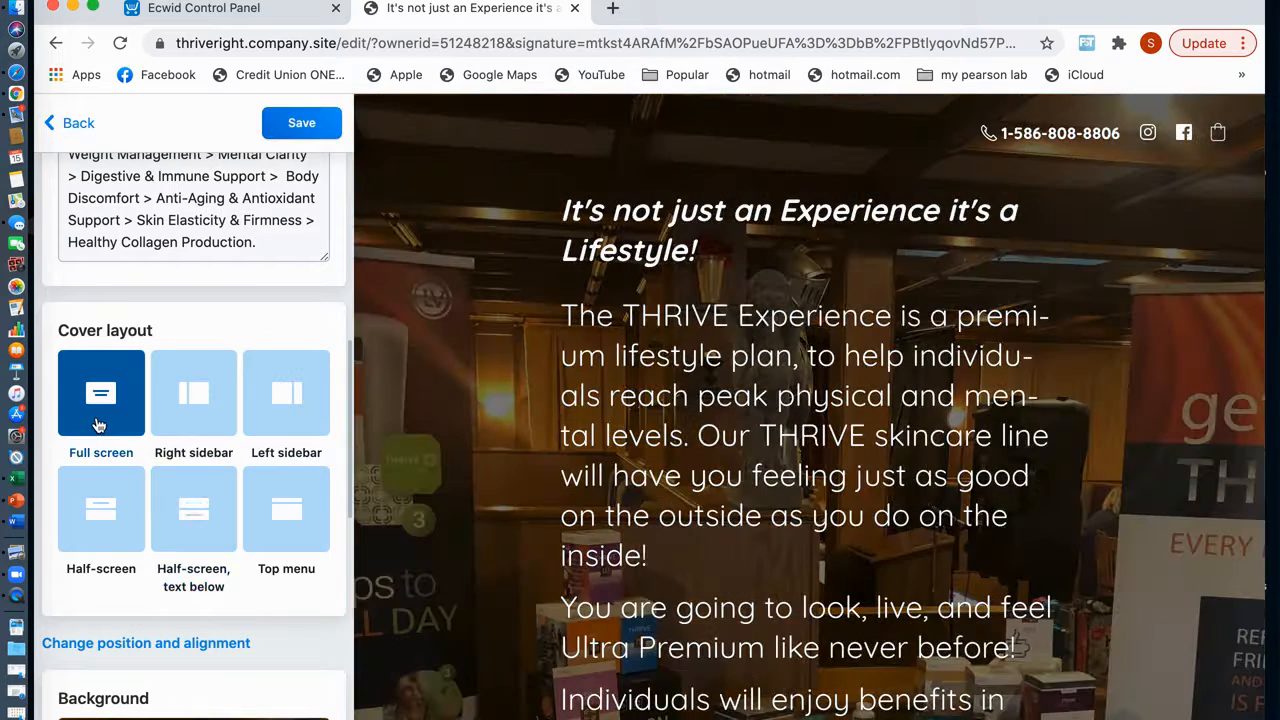
{"action": "left_click", "coordinate": [203, 416]}
{"action": "left_click", "coordinate": [286, 410]}
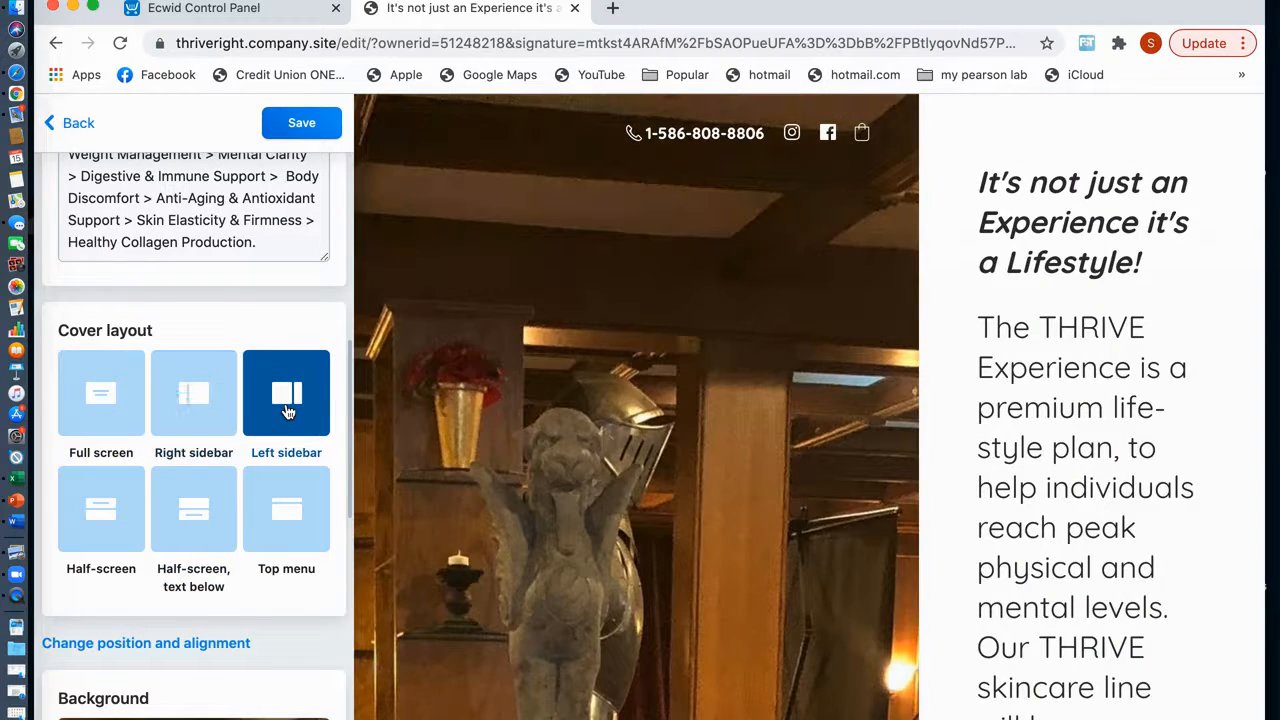
{"action": "left_click", "coordinate": [194, 508]}
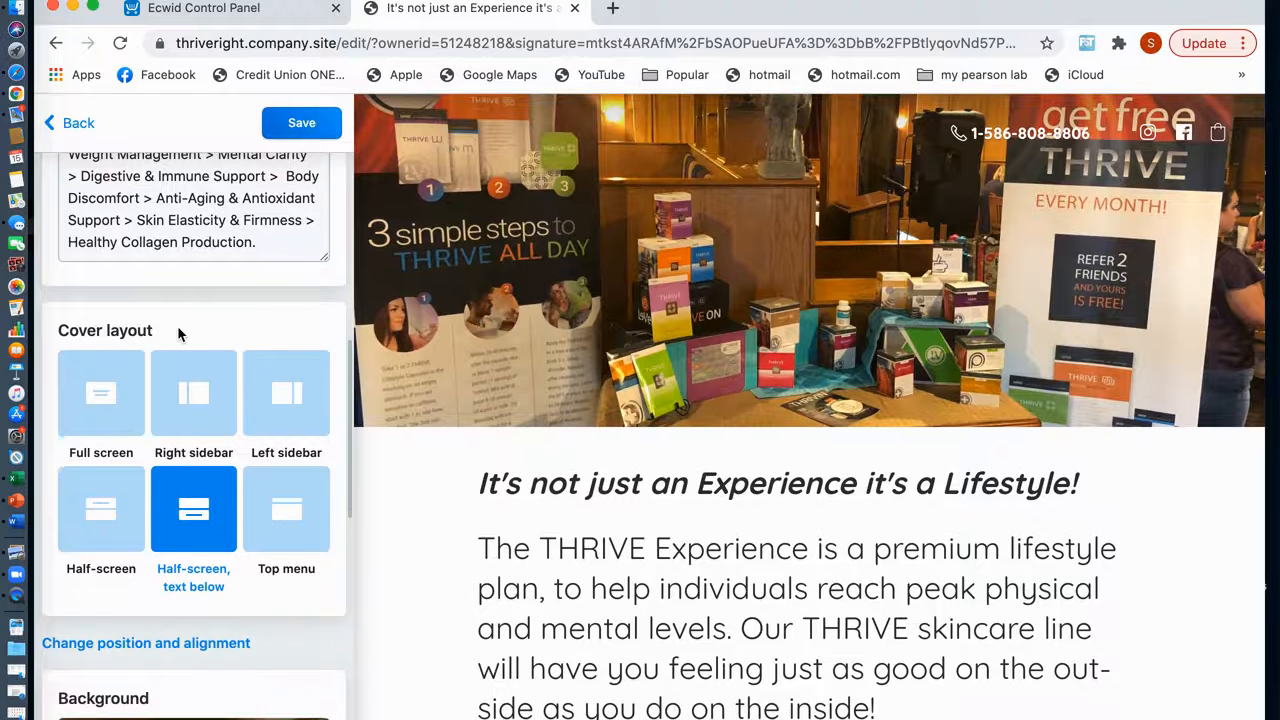
{"action": "scroll", "coordinate": [177, 325], "scroll_direction": "up", "scroll_amount": 3}
{"action": "scroll", "coordinate": [177, 325], "scroll_direction": "up", "scroll_amount": 1}
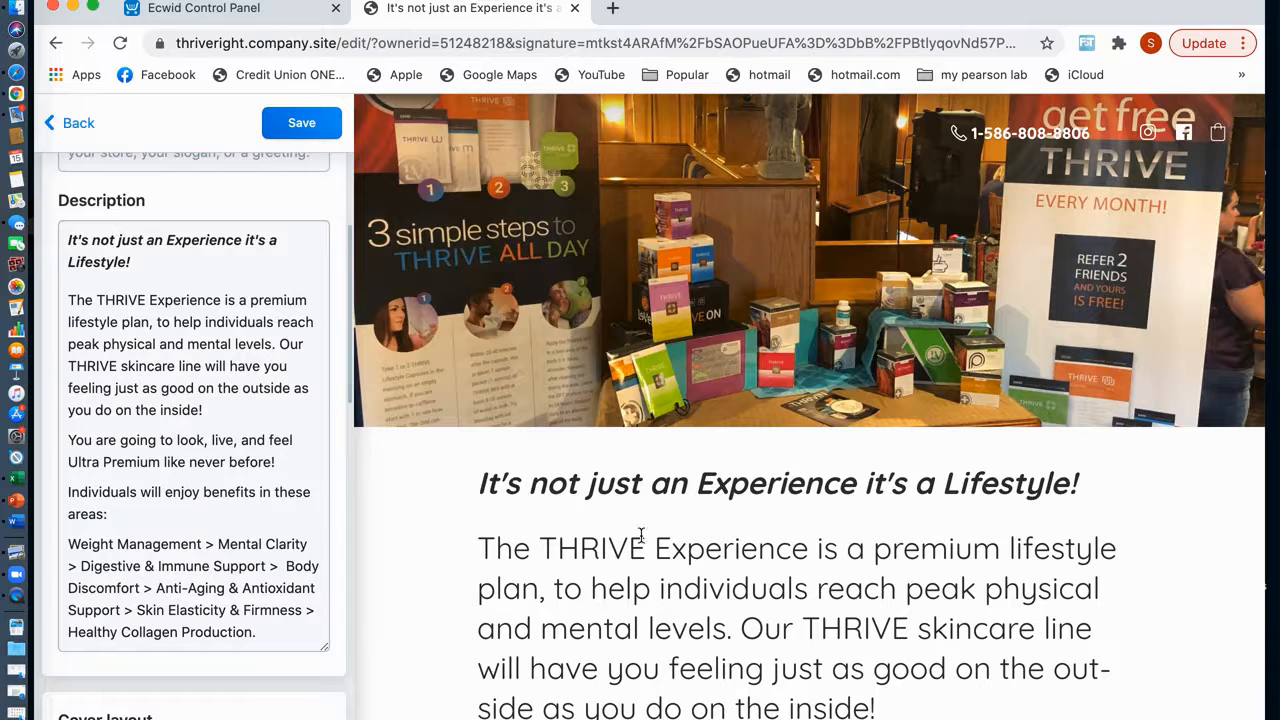
{"action": "scroll", "coordinate": [641, 537], "scroll_direction": "down", "scroll_amount": 5}
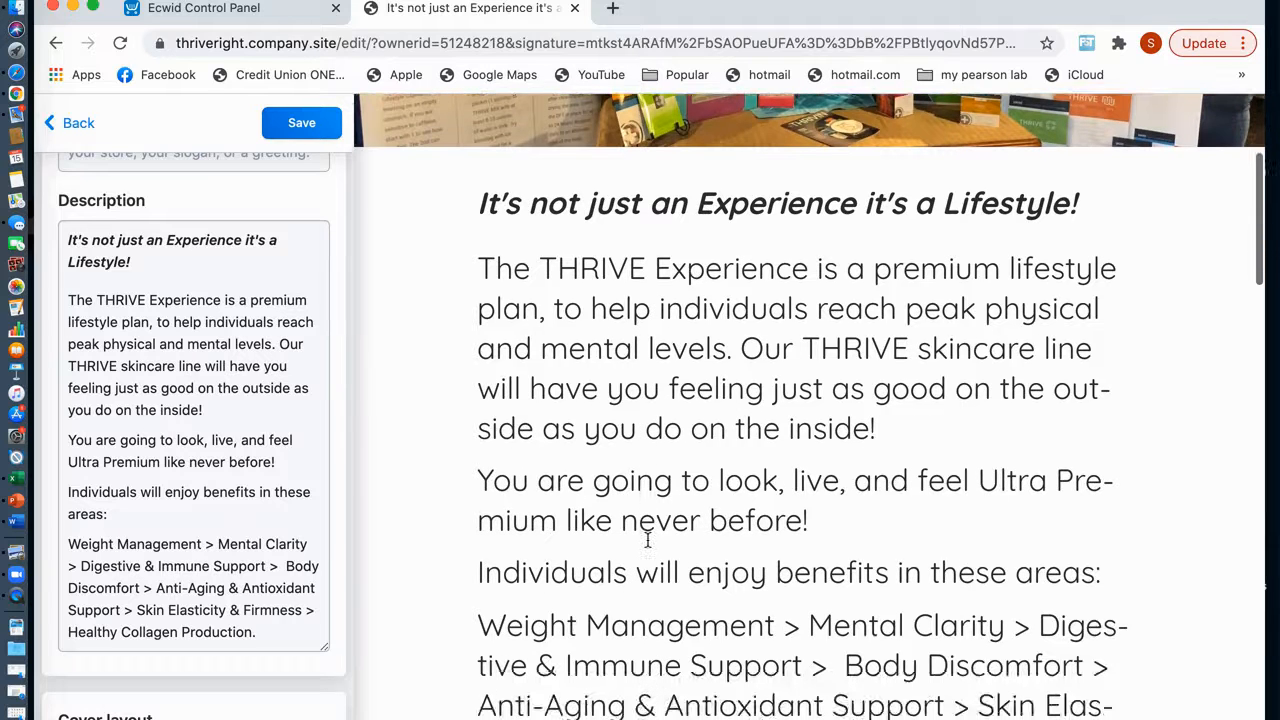
{"action": "scroll", "coordinate": [647, 541], "scroll_direction": "down", "scroll_amount": 2}
{"action": "scroll", "coordinate": [647, 541], "scroll_direction": "down", "scroll_amount": 1}
{"action": "scroll", "coordinate": [647, 539], "scroll_direction": "up", "scroll_amount": 2}
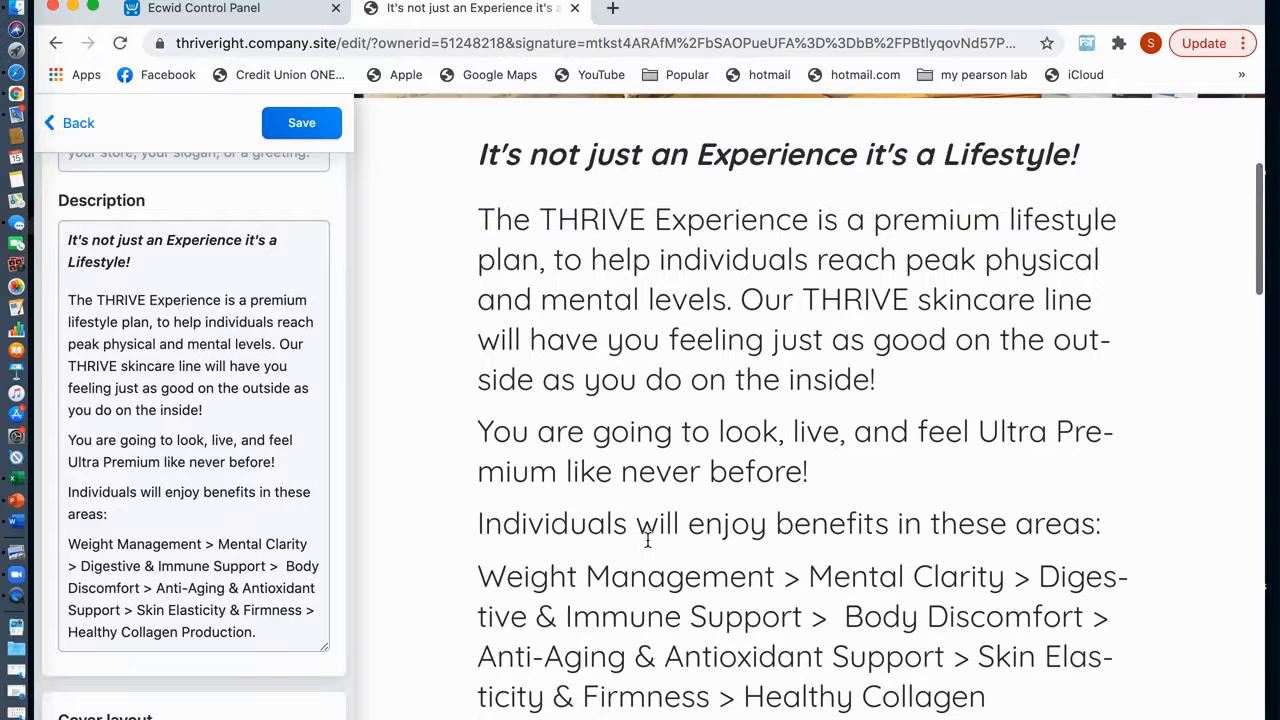
{"action": "scroll", "coordinate": [697, 412], "scroll_direction": "down", "scroll_amount": 3}
{"action": "scroll", "coordinate": [697, 412], "scroll_direction": "up", "scroll_amount": 1}
{"action": "scroll", "coordinate": [700, 325], "scroll_direction": "up", "scroll_amount": 1}
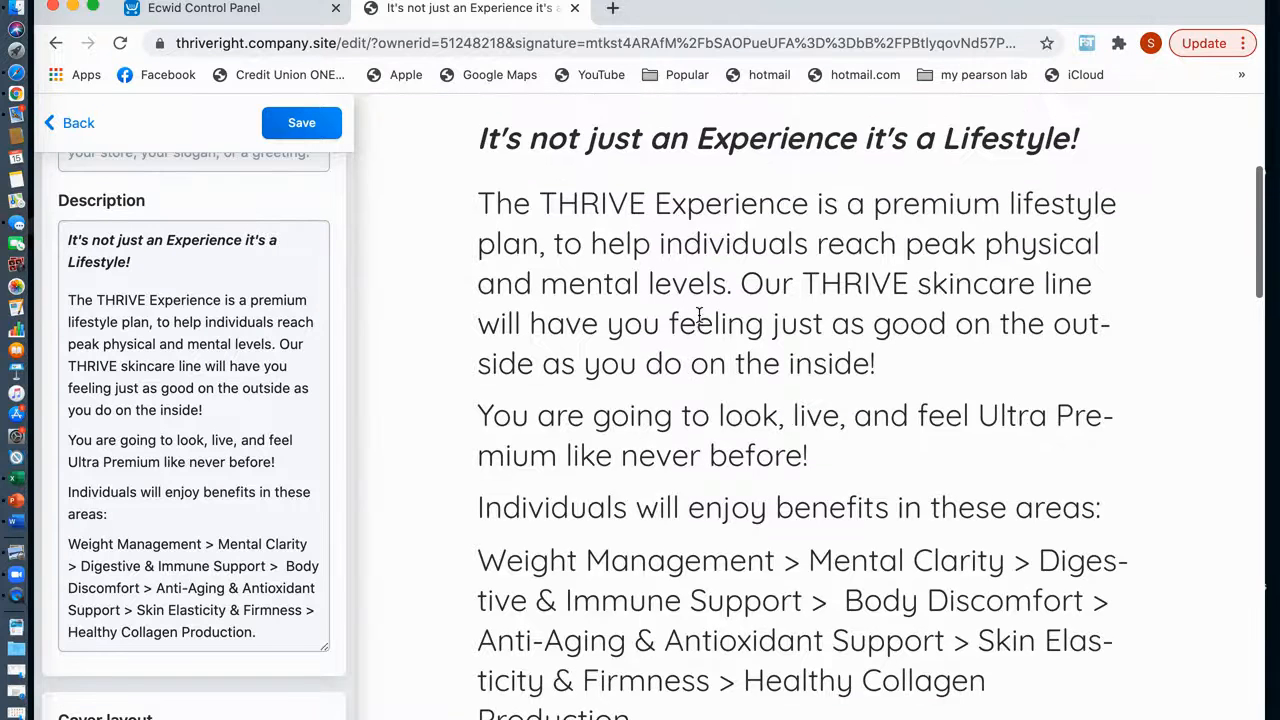
{"action": "scroll", "coordinate": [698, 312], "scroll_direction": "down", "scroll_amount": 1}
{"action": "scroll", "coordinate": [698, 312], "scroll_direction": "up", "scroll_amount": 1}
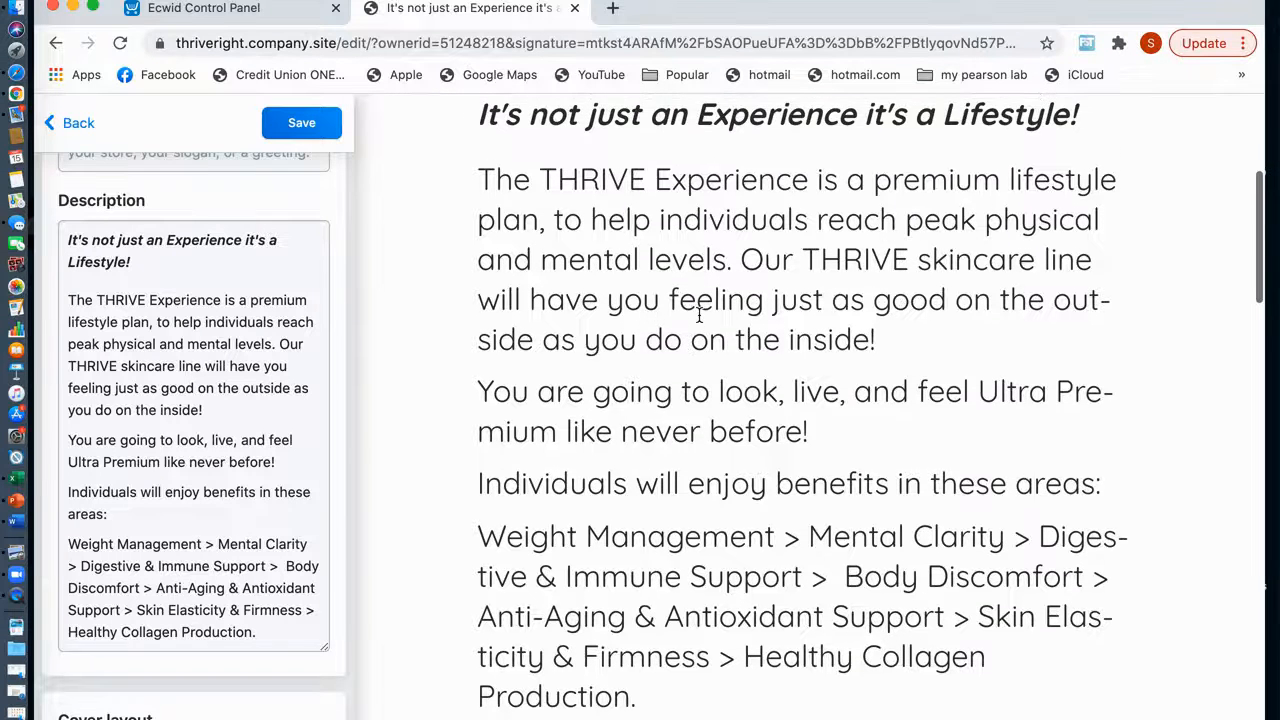
{"action": "scroll", "coordinate": [698, 314], "scroll_direction": "down", "scroll_amount": 1}
{"action": "scroll", "coordinate": [698, 314], "scroll_direction": "up", "scroll_amount": 1}
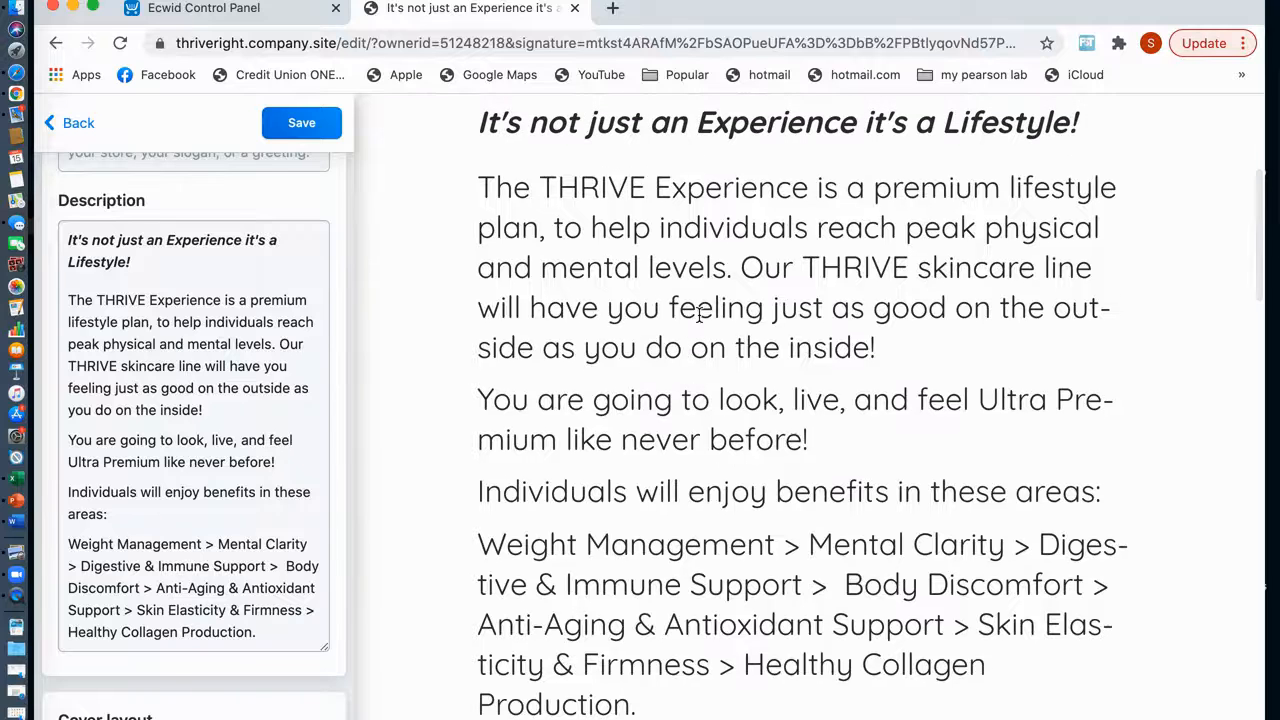
{"action": "scroll", "coordinate": [698, 310], "scroll_direction": "up", "scroll_amount": 1}
{"action": "scroll", "coordinate": [698, 310], "scroll_direction": "up", "scroll_amount": 1}
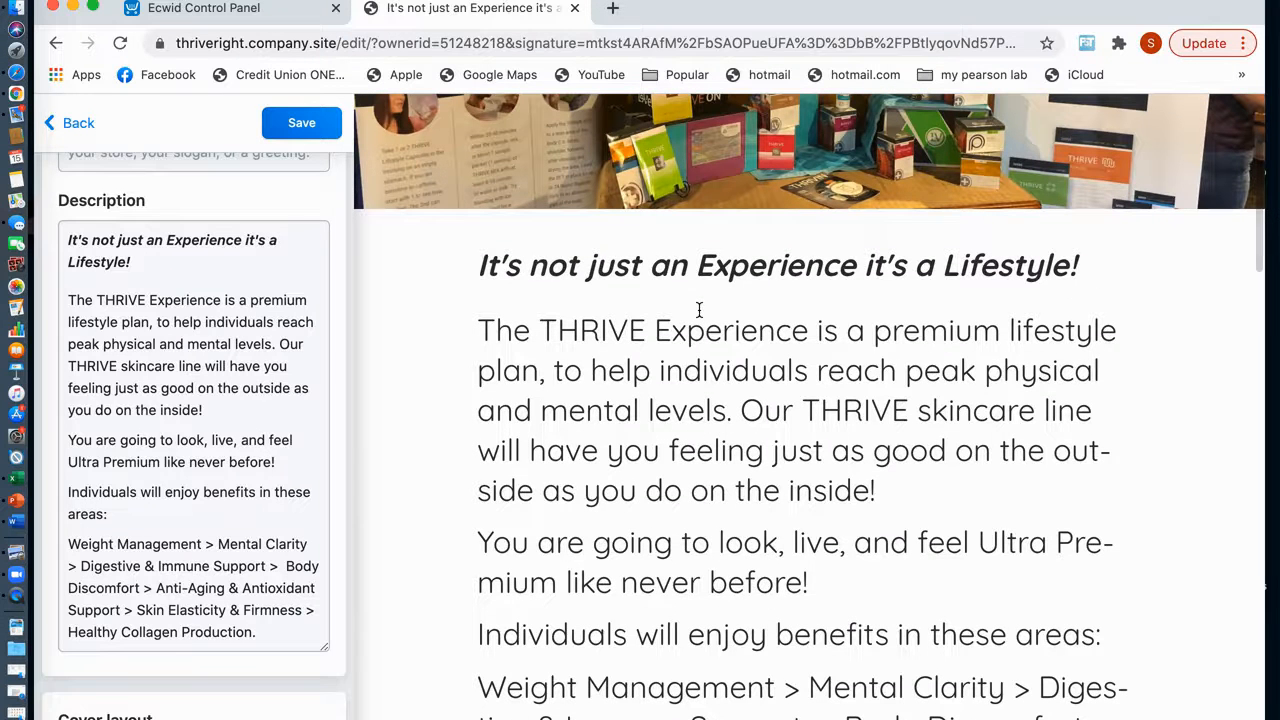
{"action": "scroll", "coordinate": [260, 338], "scroll_direction": "up", "scroll_amount": 5}
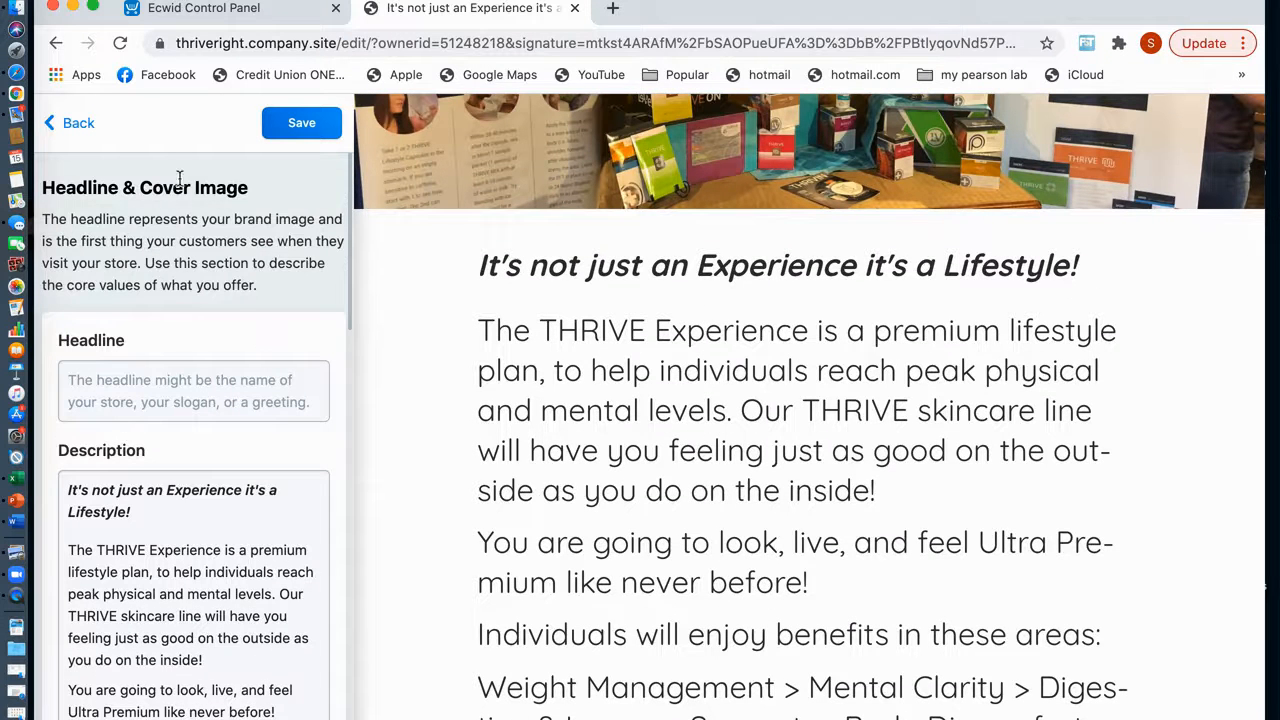
{"action": "left_click", "coordinate": [80, 126]}
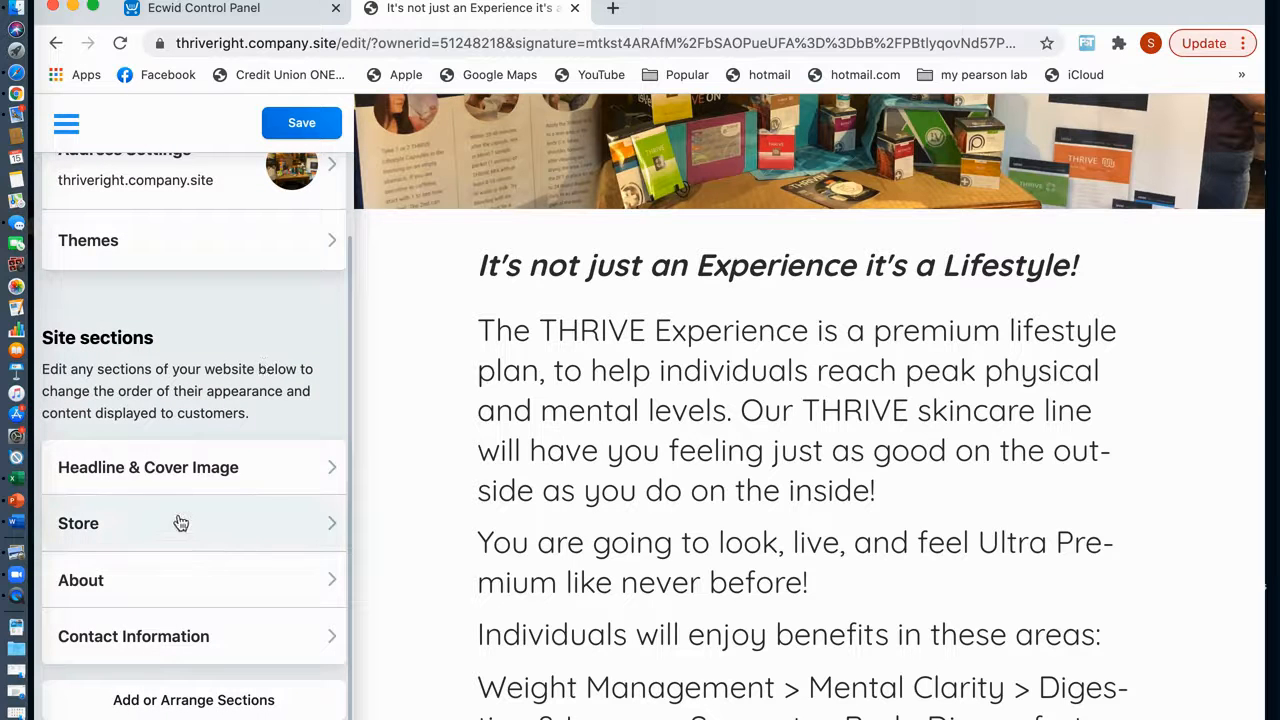
{"action": "left_click", "coordinate": [330, 529]}
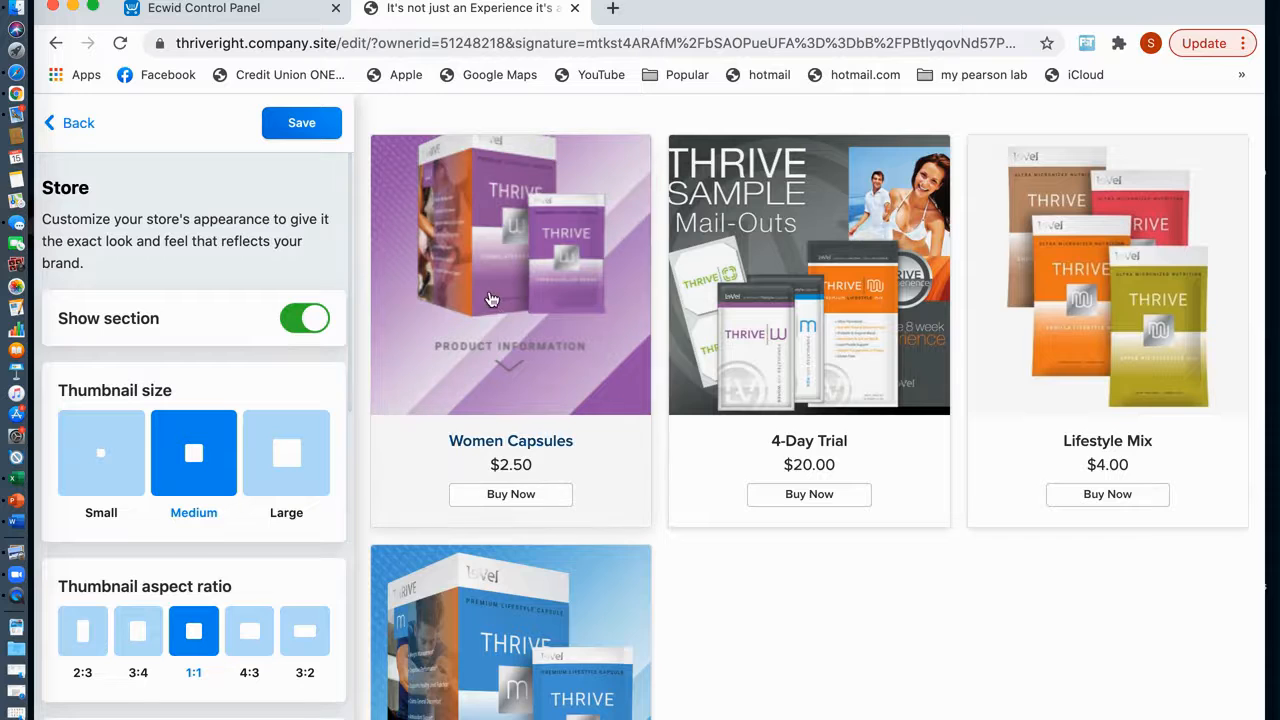
{"action": "scroll", "coordinate": [649, 289], "scroll_direction": "up", "scroll_amount": 2}
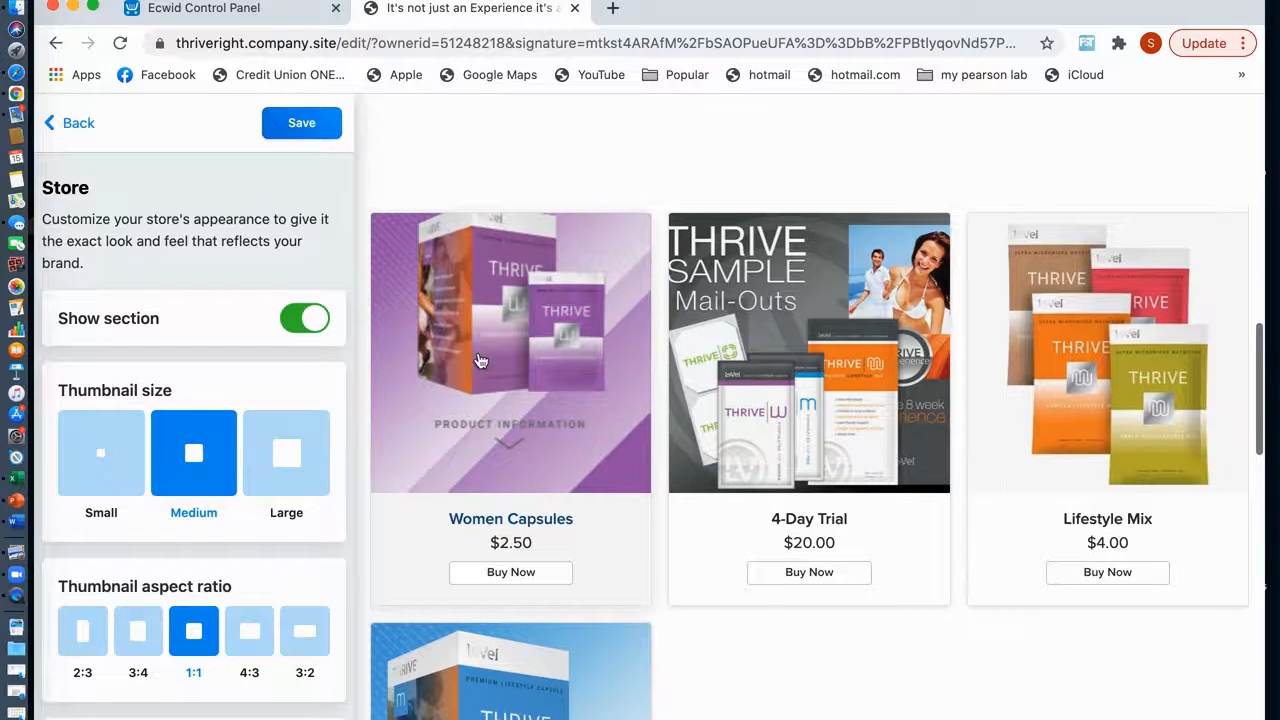
{"action": "left_click", "coordinate": [100, 470]}
{"action": "left_click", "coordinate": [200, 478]}
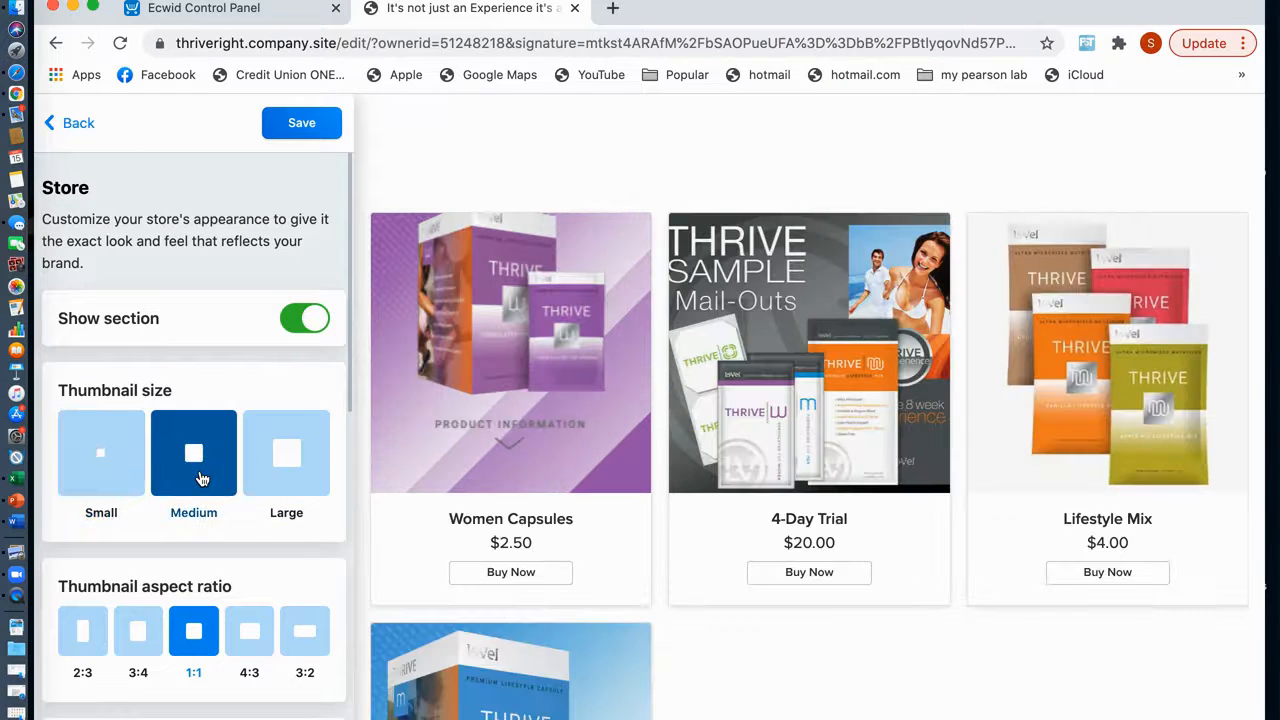
{"action": "left_click", "coordinate": [285, 482]}
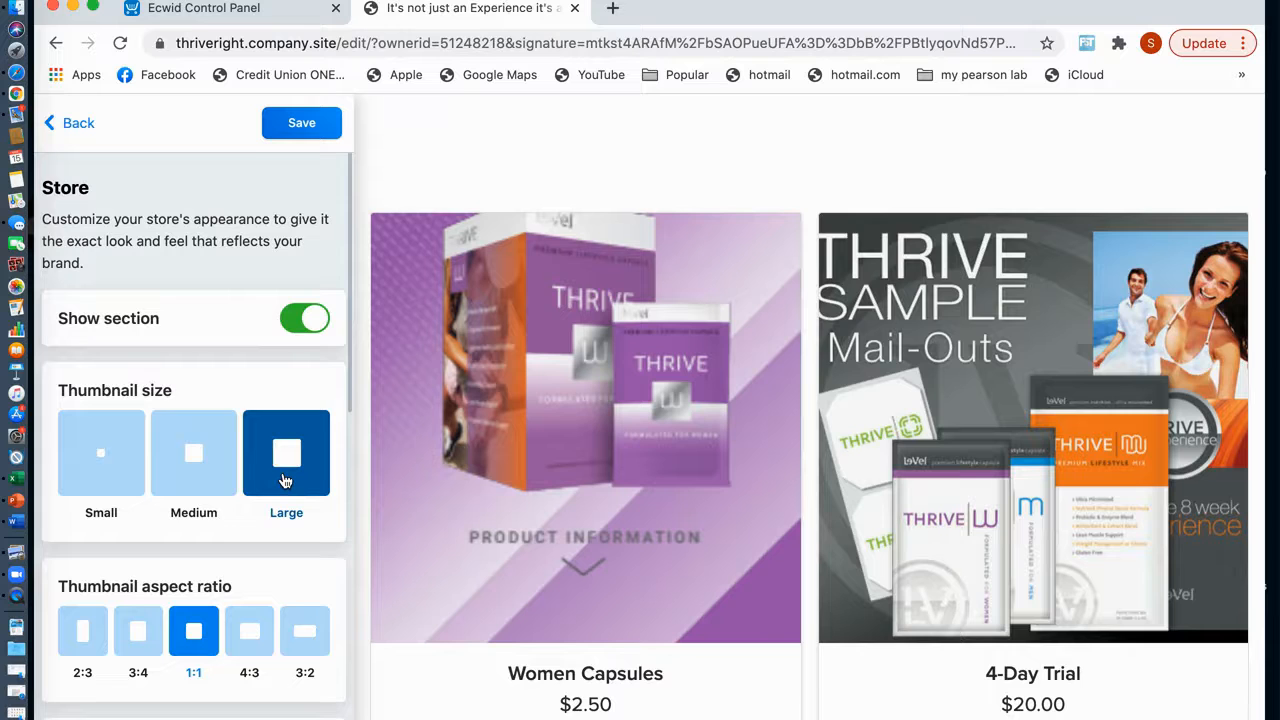
{"action": "left_click", "coordinate": [229, 475]}
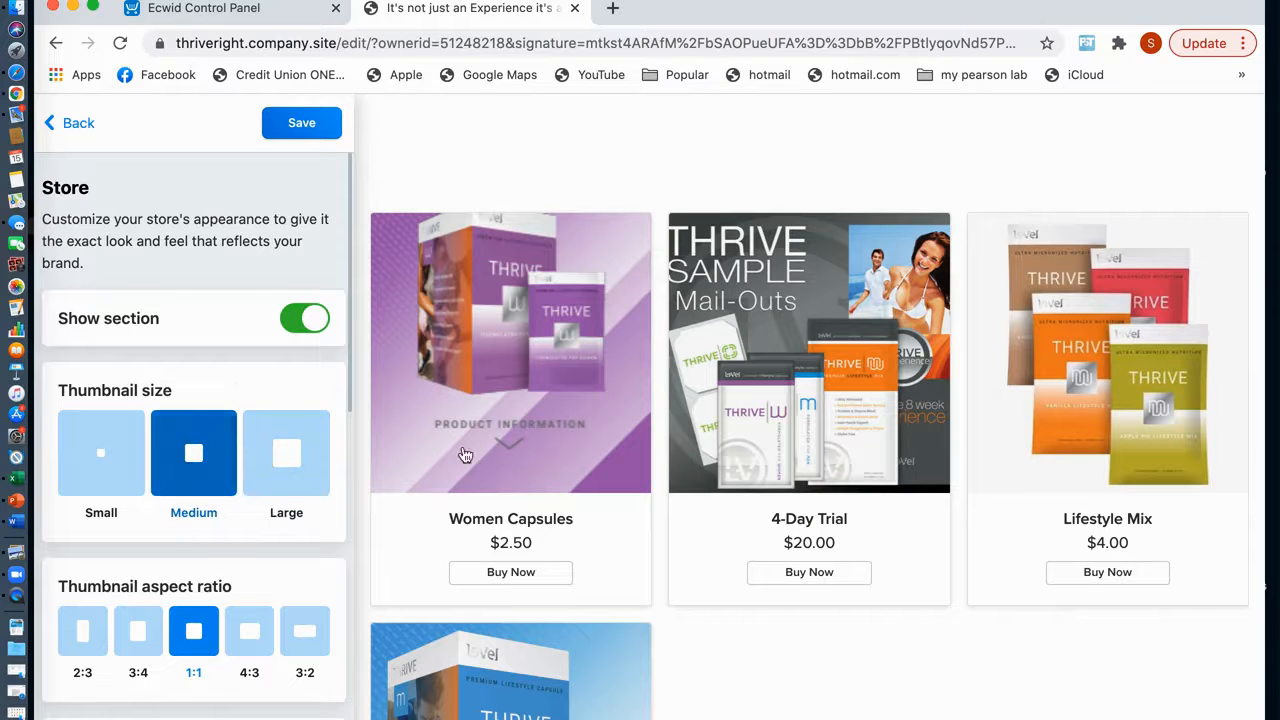
{"action": "scroll", "coordinate": [785, 402], "scroll_direction": "down", "scroll_amount": 5}
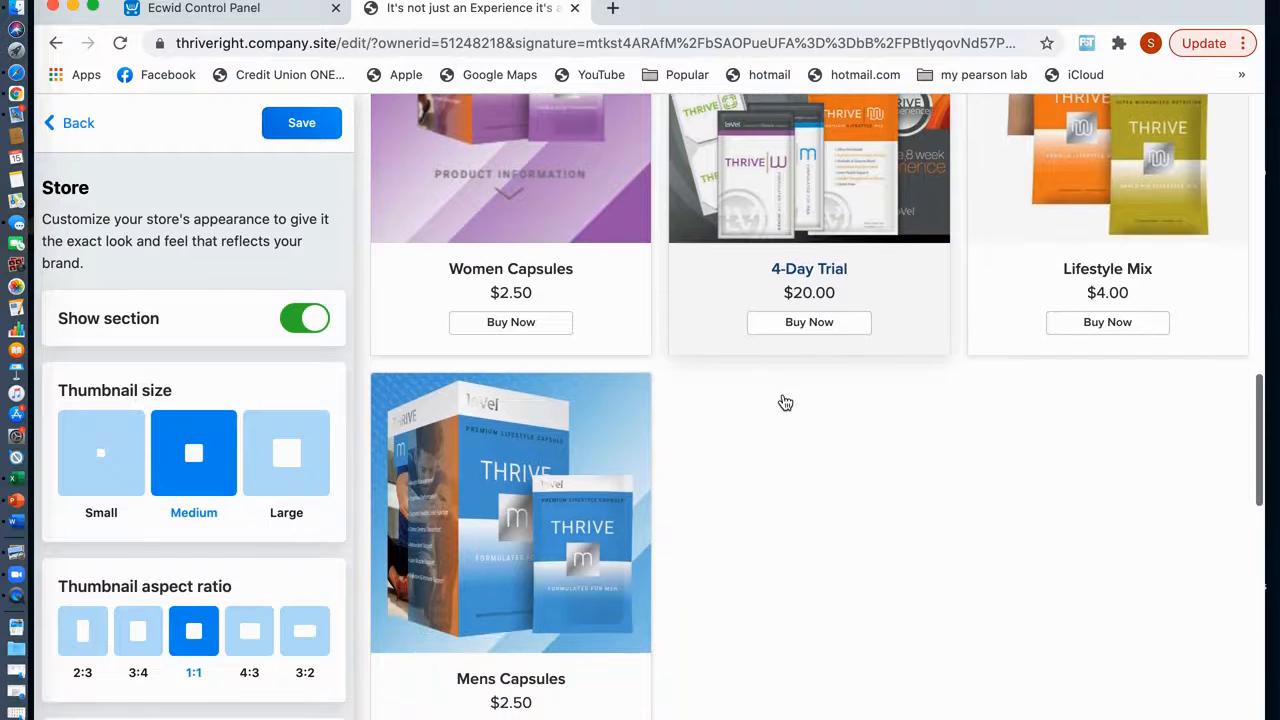
{"action": "scroll", "coordinate": [785, 402], "scroll_direction": "up", "scroll_amount": 3}
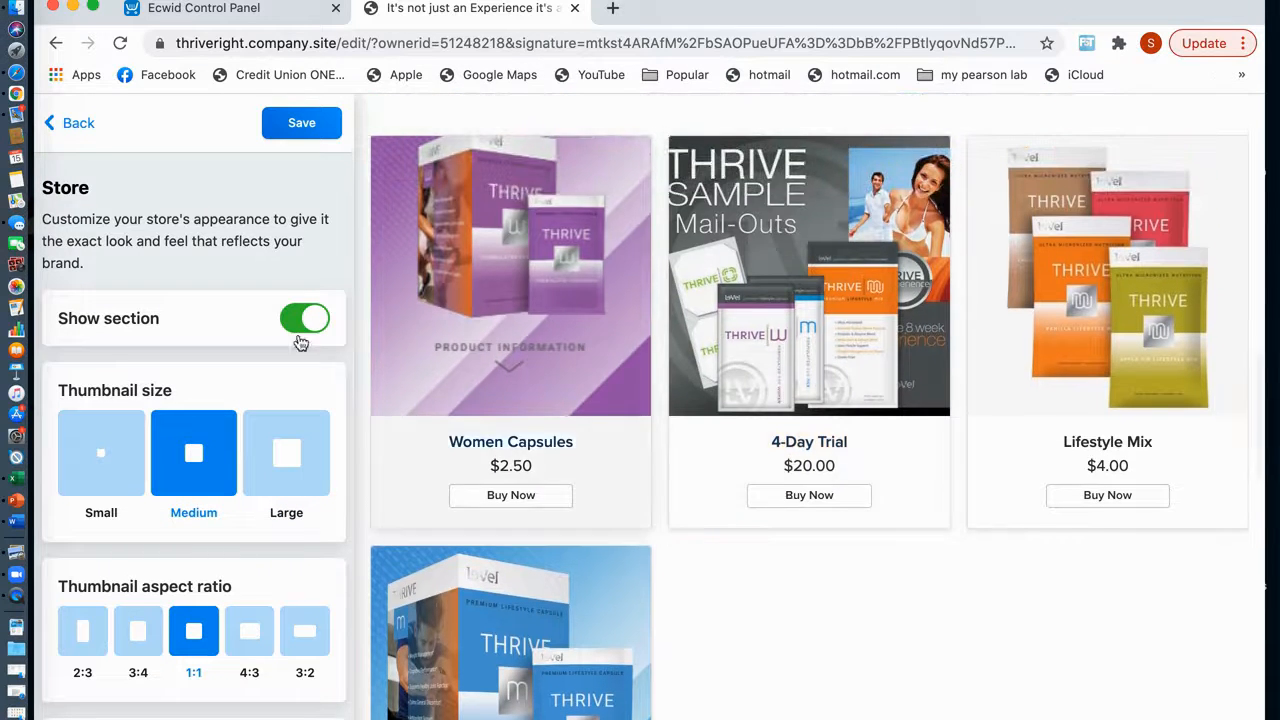
{"action": "scroll", "coordinate": [225, 610], "scroll_direction": "down", "scroll_amount": 5}
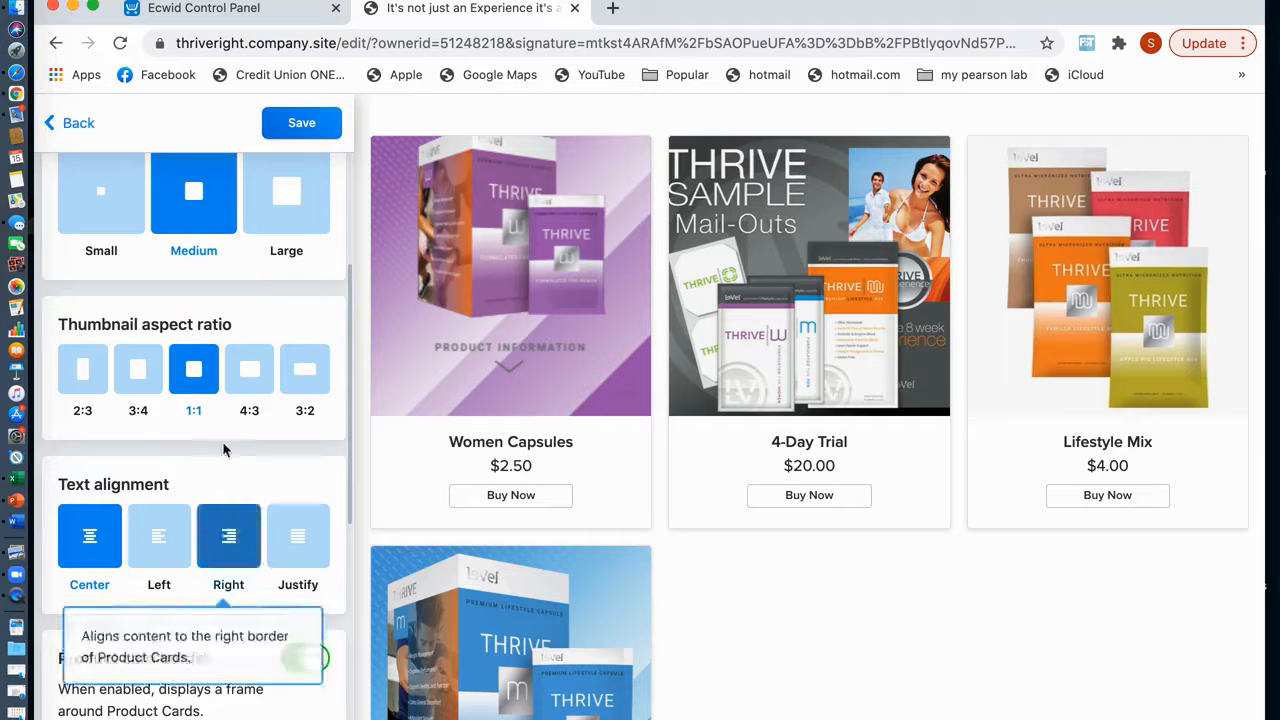
{"action": "left_click", "coordinate": [81, 379]}
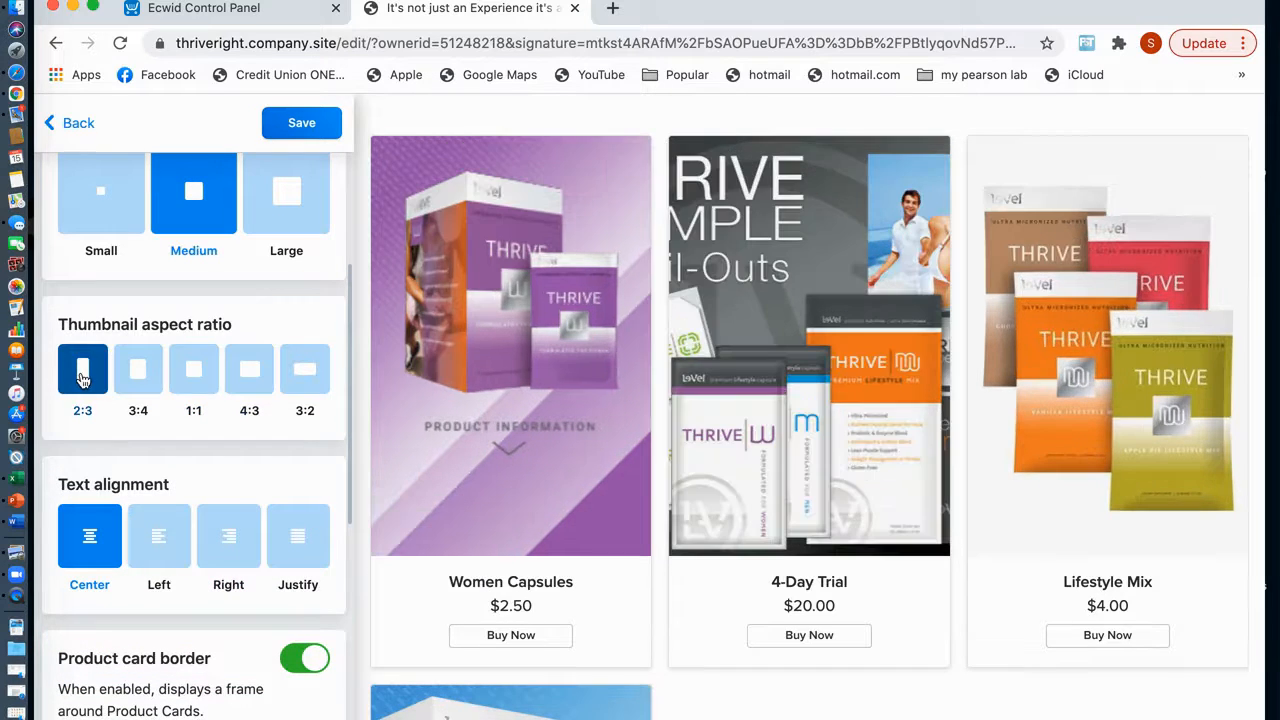
{"action": "left_click", "coordinate": [138, 378]}
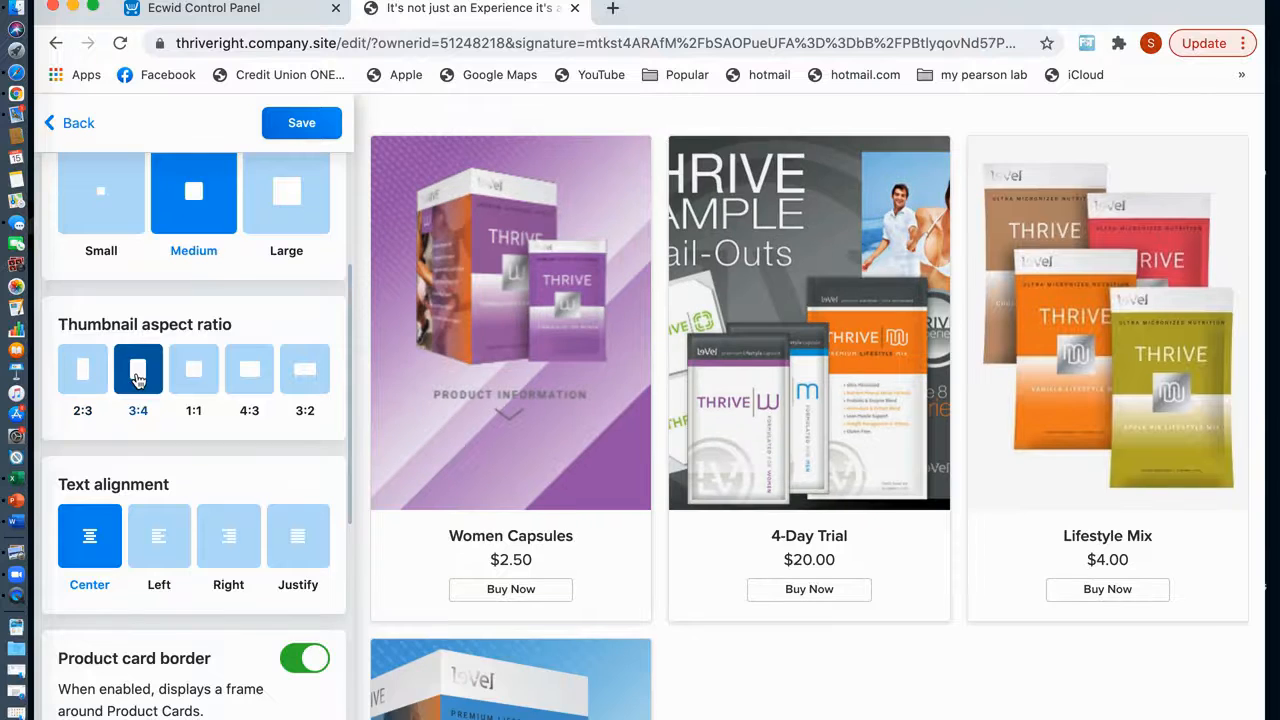
{"action": "left_click", "coordinate": [196, 381]}
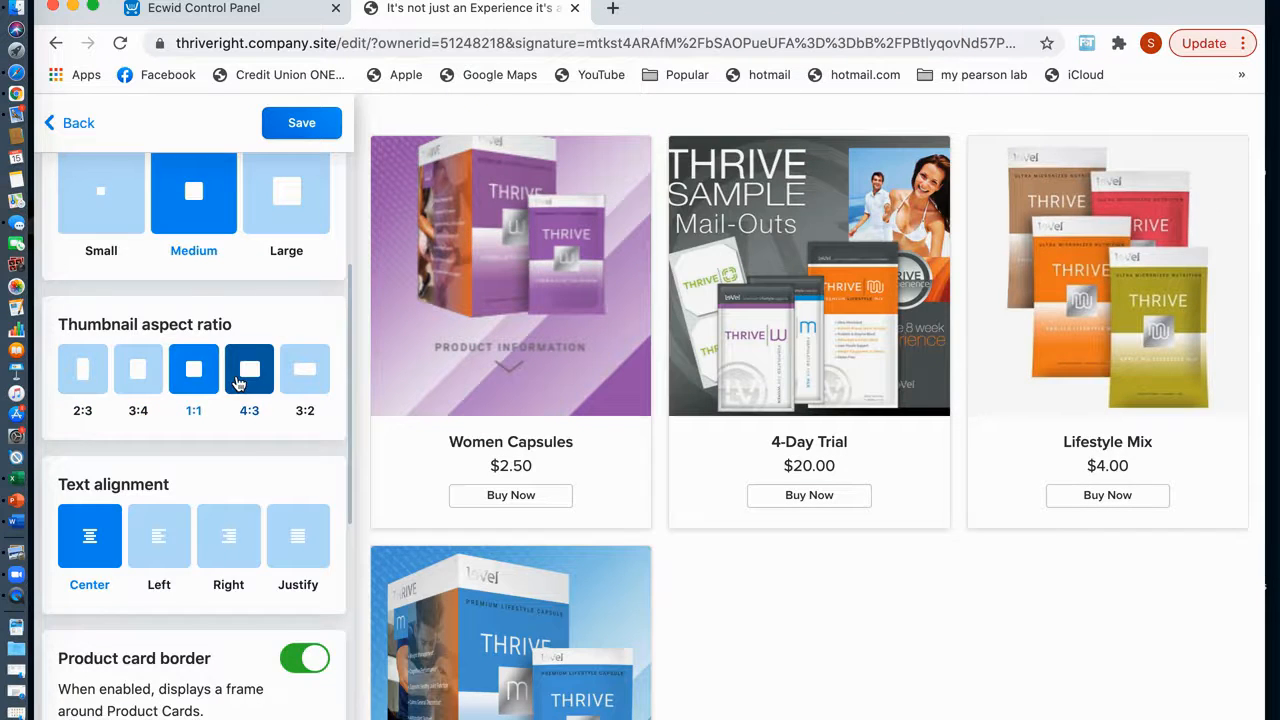
{"action": "scroll", "coordinate": [232, 380], "scroll_direction": "down", "scroll_amount": 4}
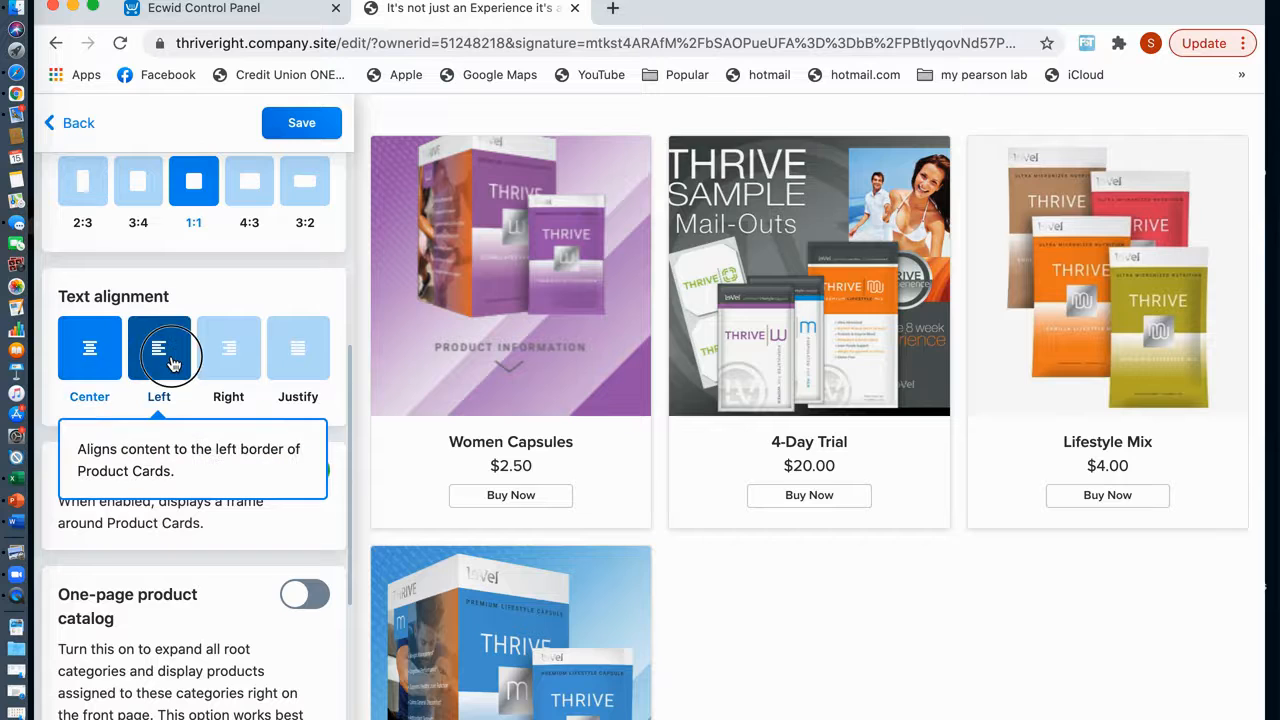
{"action": "left_click", "coordinate": [172, 364]}
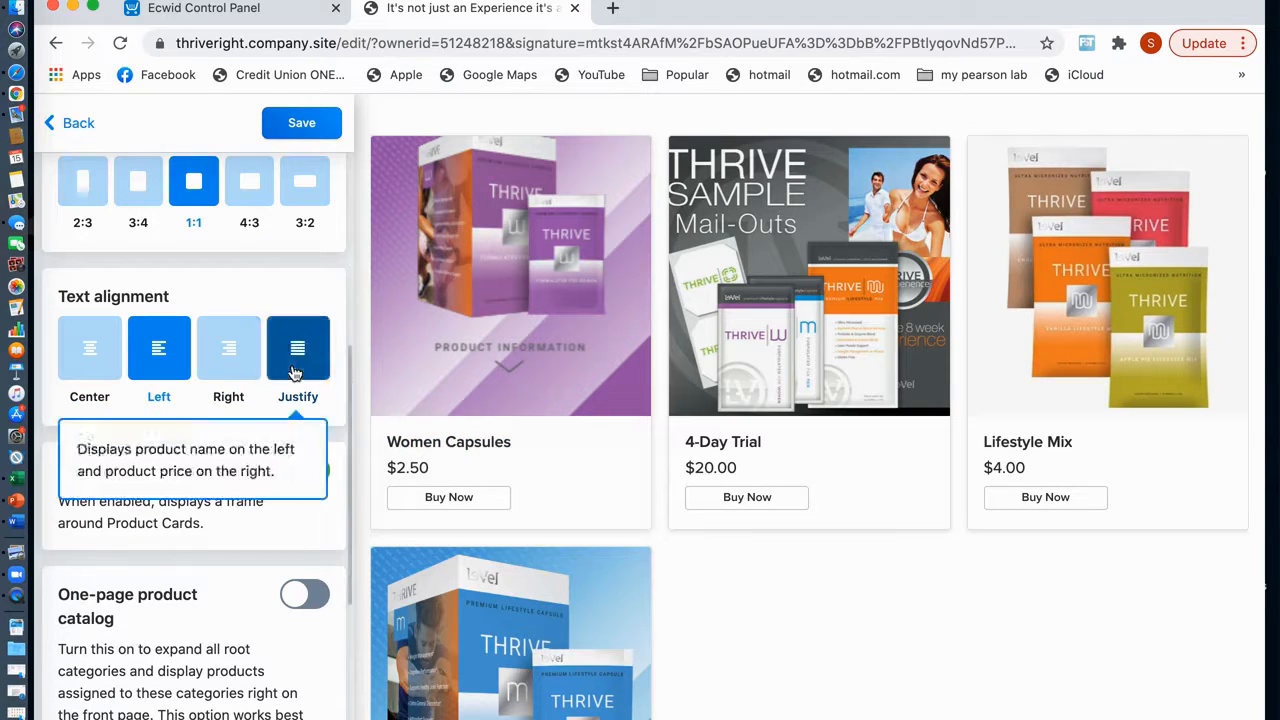
{"action": "left_click", "coordinate": [228, 350]}
{"action": "left_click", "coordinate": [296, 358]}
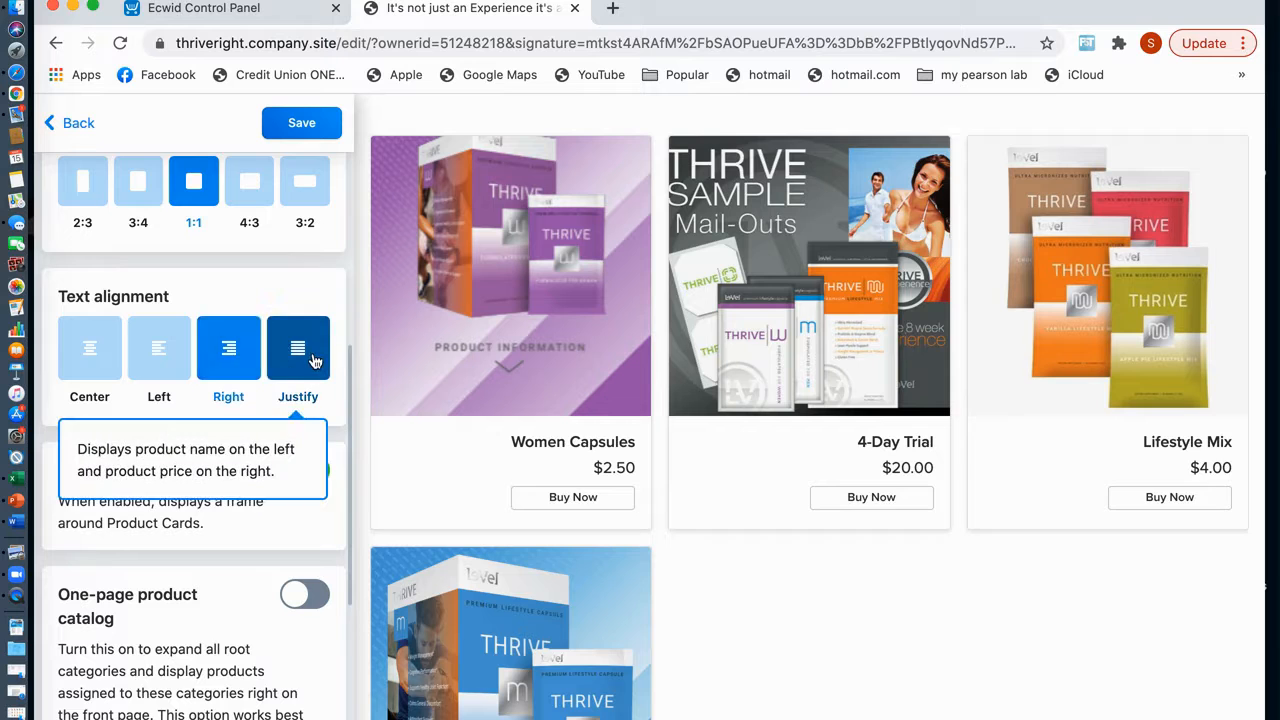
{"action": "left_click", "coordinate": [95, 358]}
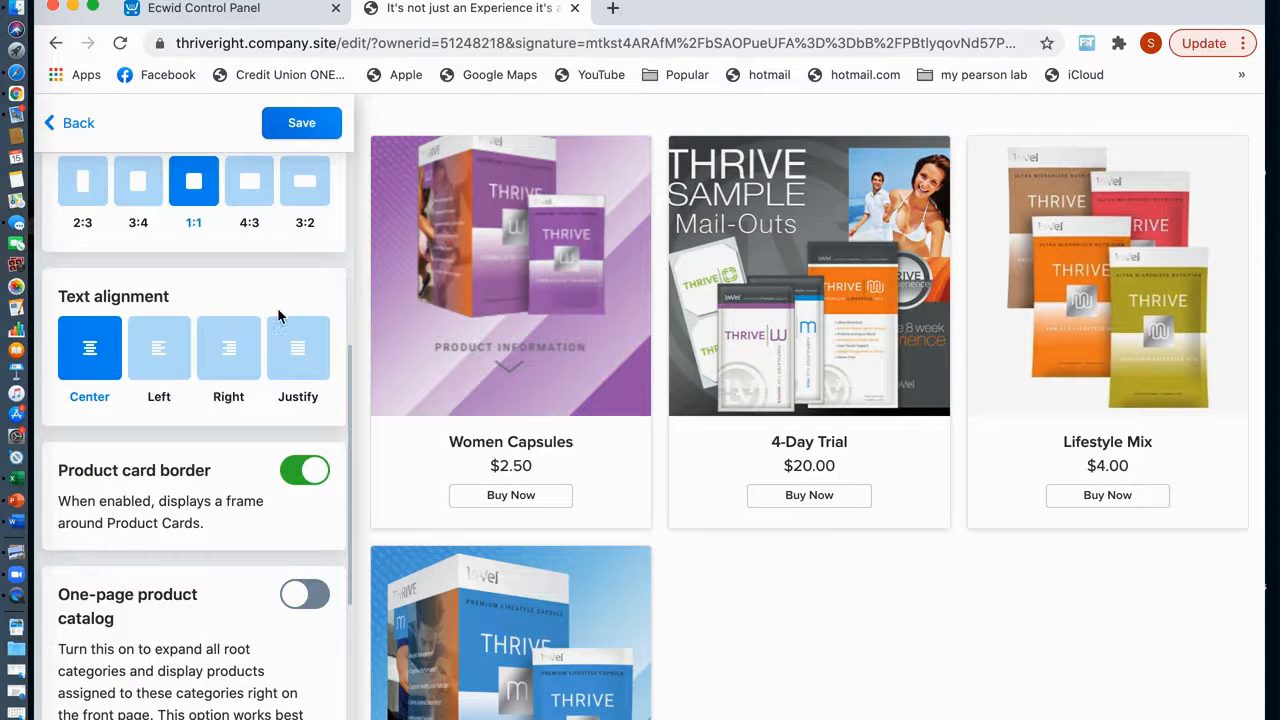
{"action": "scroll", "coordinate": [278, 316], "scroll_direction": "down", "scroll_amount": 5}
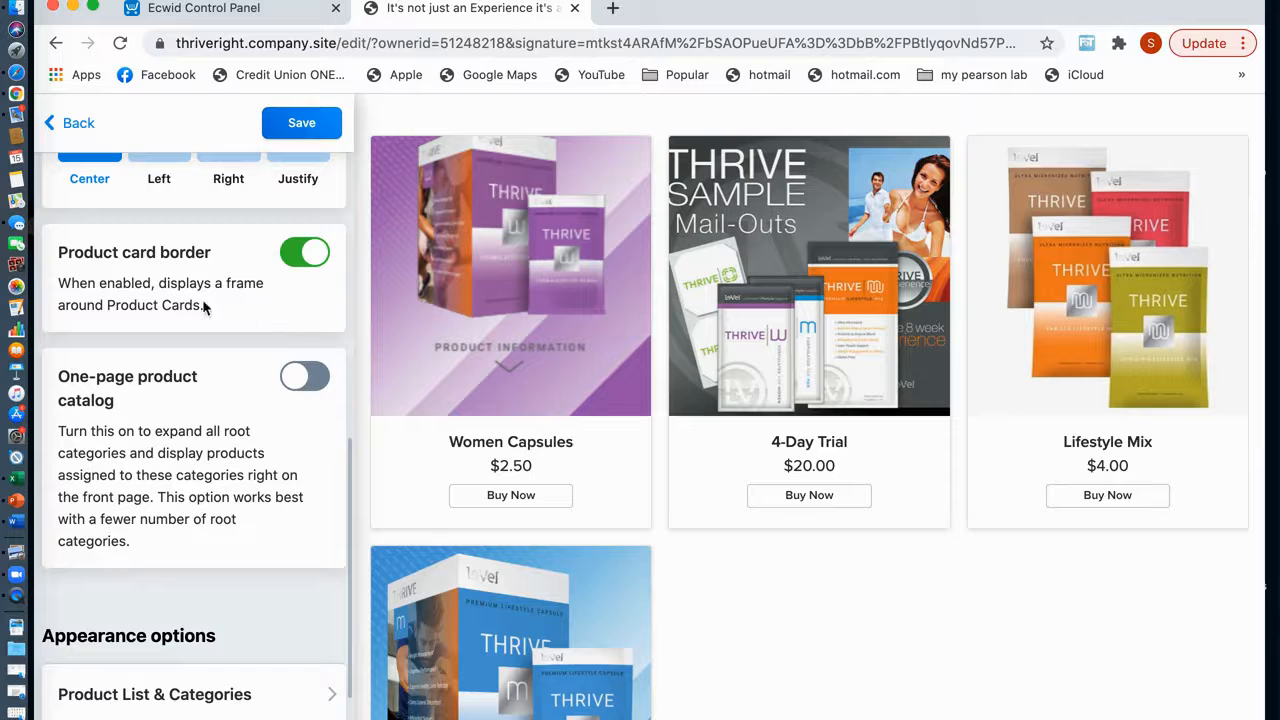
{"action": "left_click", "coordinate": [311, 262]}
{"action": "left_click", "coordinate": [311, 262]}
{"action": "scroll", "coordinate": [155, 371], "scroll_direction": "down", "scroll_amount": 3}
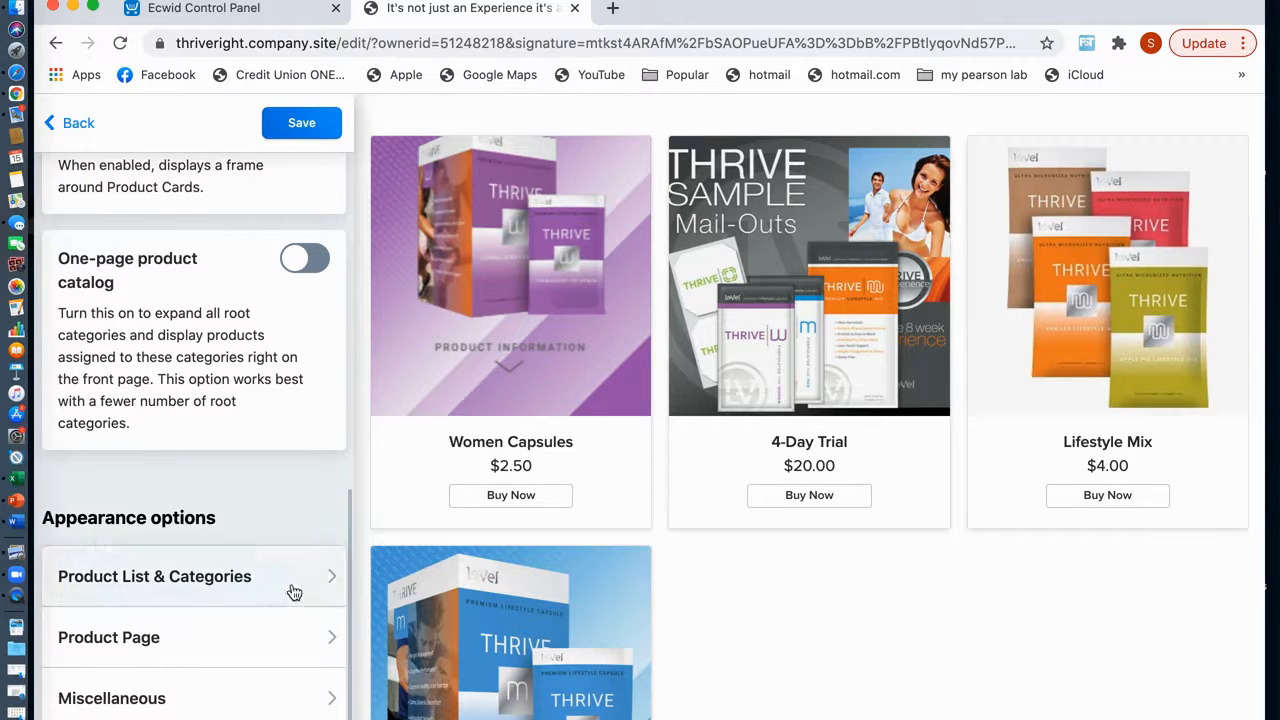
{"action": "left_click", "coordinate": [326, 578]}
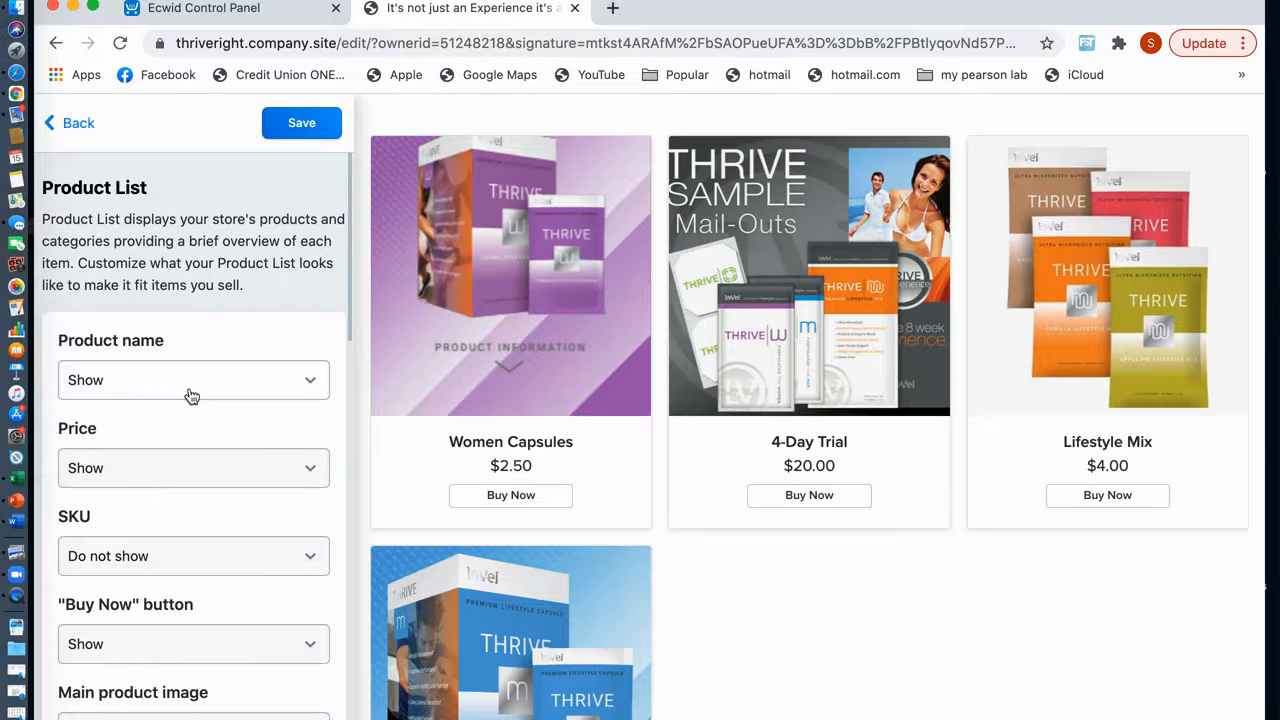
{"action": "scroll", "coordinate": [191, 397], "scroll_direction": "down", "scroll_amount": 1}
{"action": "left_click", "coordinate": [300, 362]}
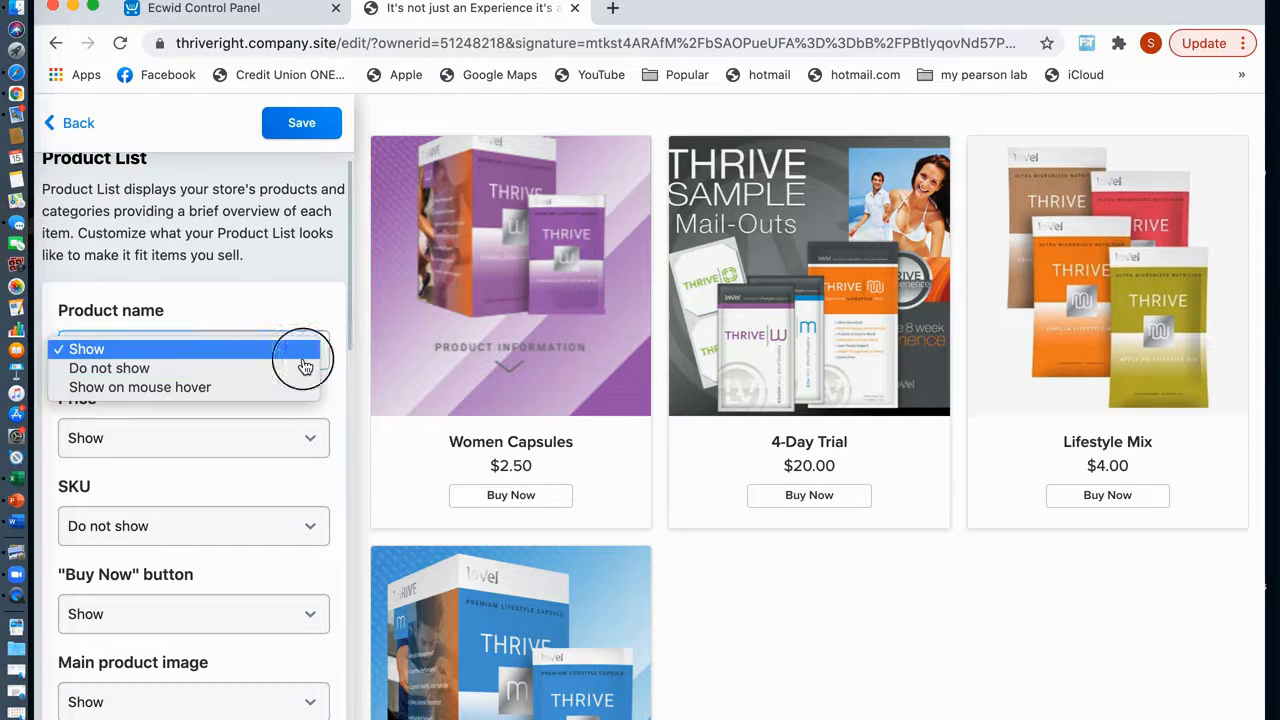
{"action": "left_click", "coordinate": [322, 304]}
{"action": "scroll", "coordinate": [318, 304], "scroll_direction": "up", "scroll_amount": 1}
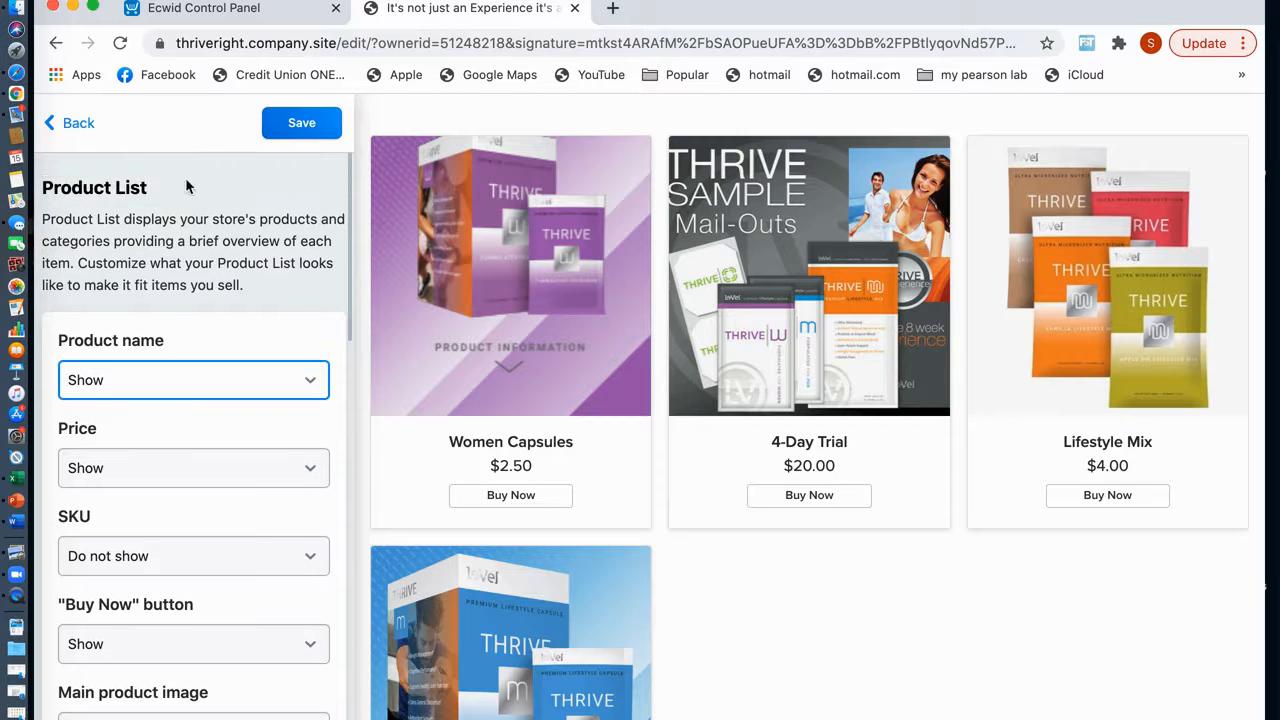
{"action": "left_click", "coordinate": [82, 128]}
{"action": "scroll", "coordinate": [160, 273], "scroll_direction": "down", "scroll_amount": 1}
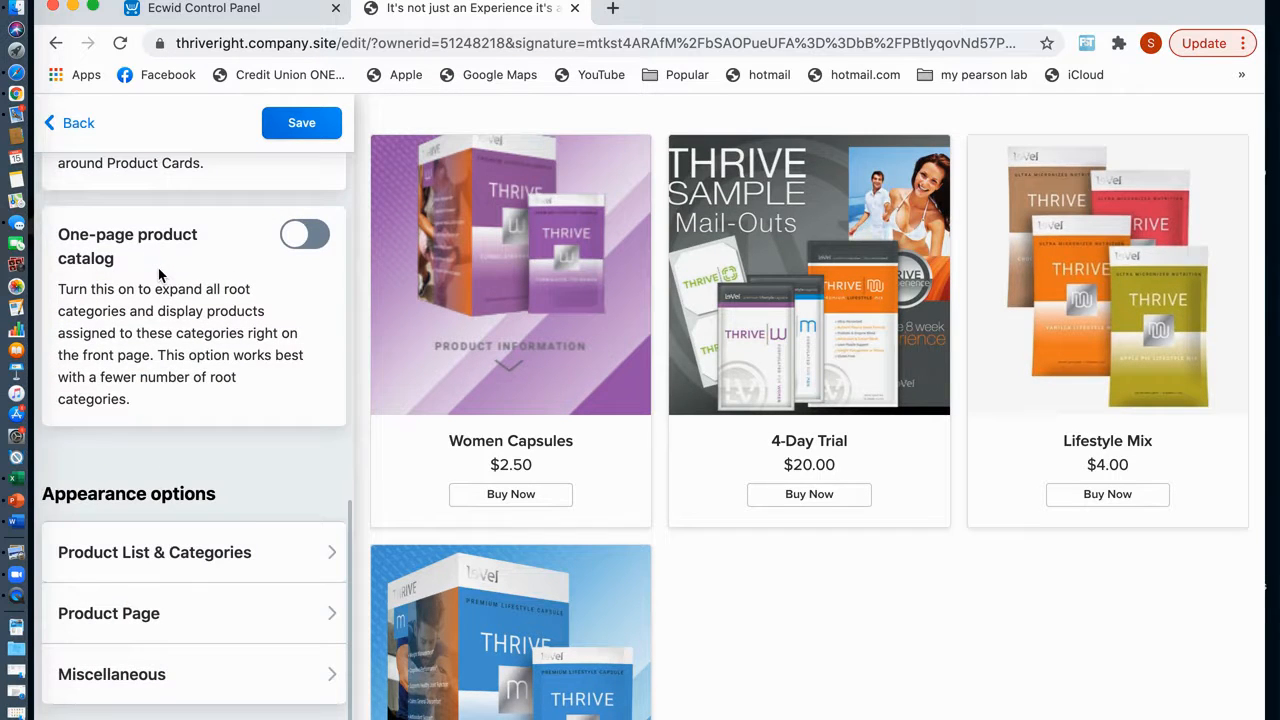
{"action": "left_click", "coordinate": [183, 568]}
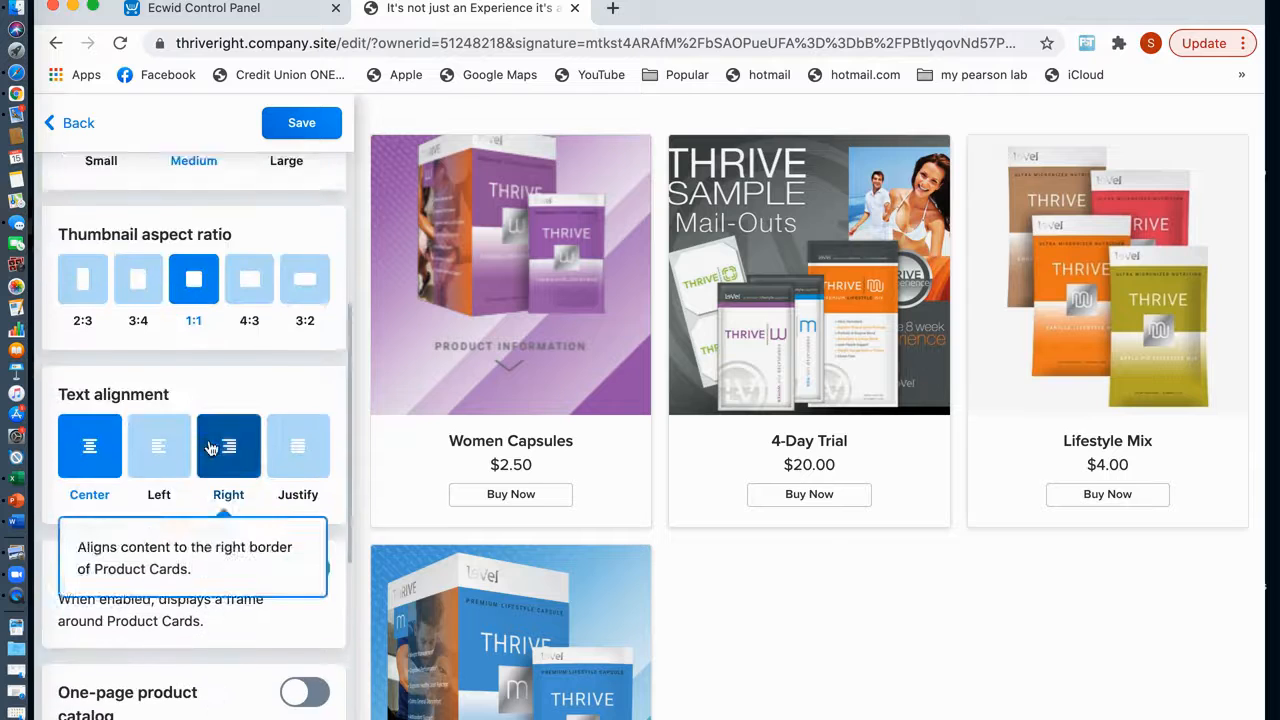
{"action": "scroll", "coordinate": [210, 447], "scroll_direction": "up", "scroll_amount": 3}
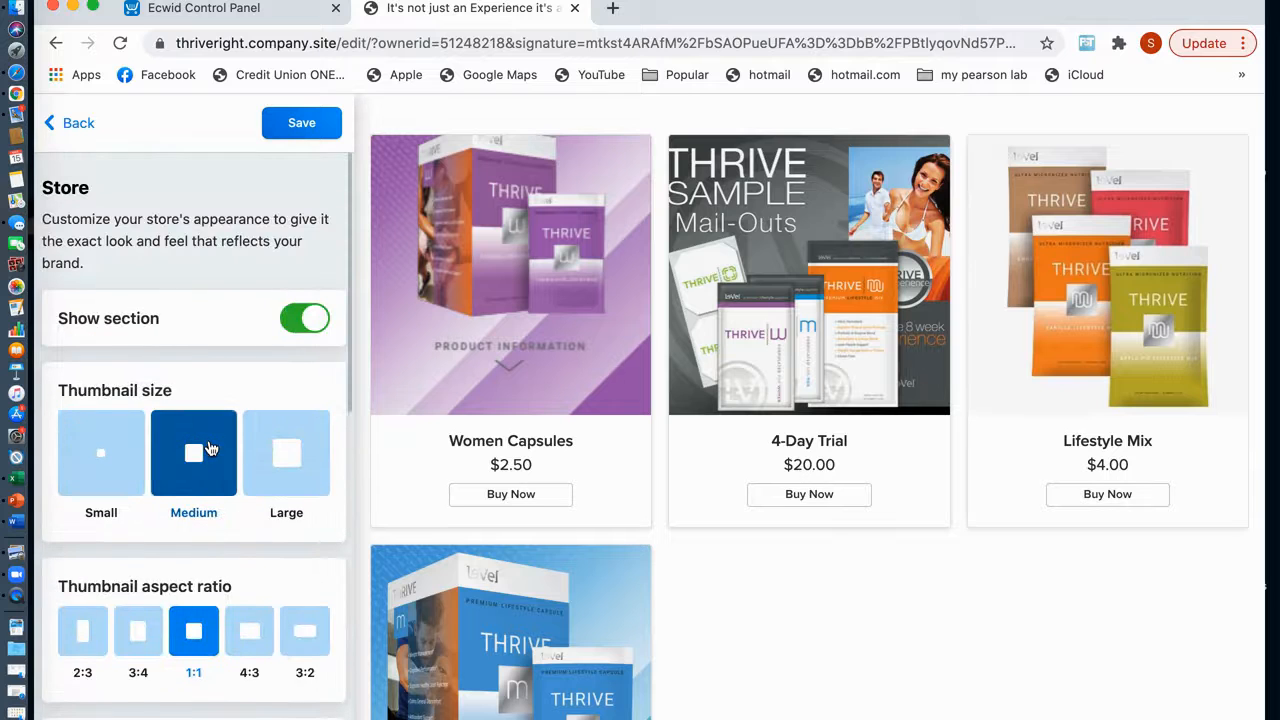
Leave the Store section settings and open the About section instead
{"action": "left_click", "coordinate": [80, 126]}
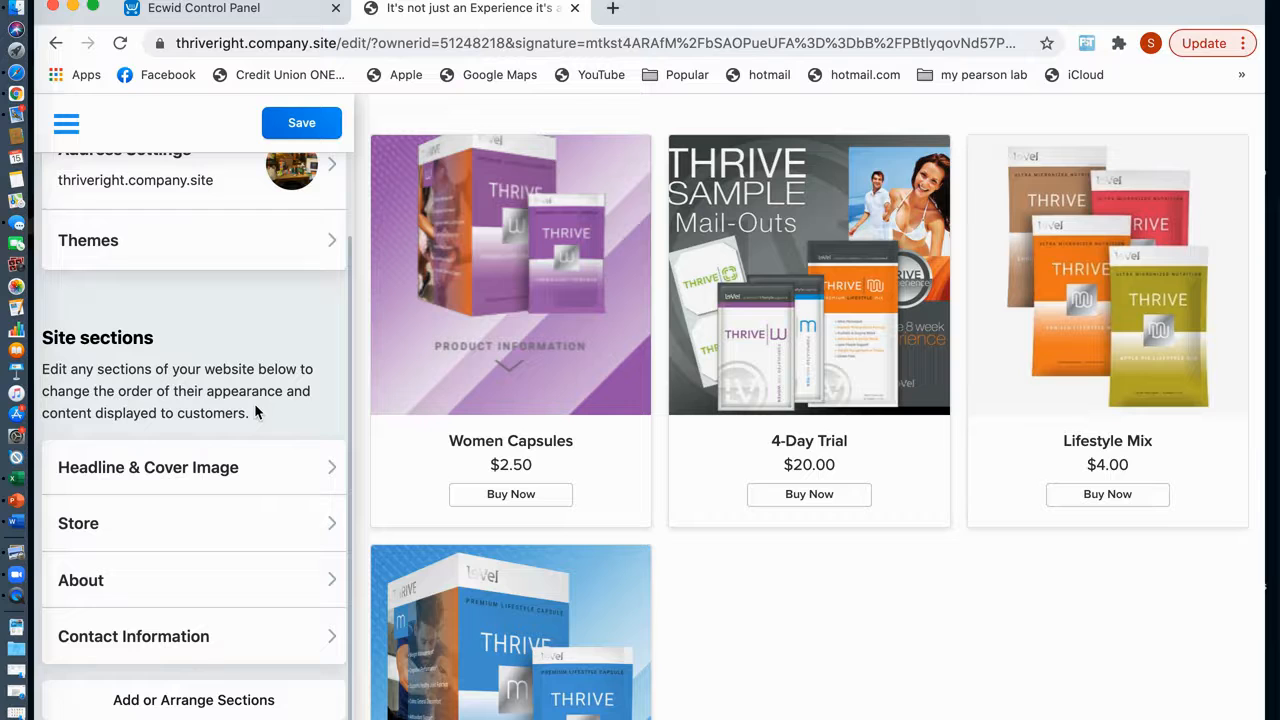
{"action": "scroll", "coordinate": [224, 290], "scroll_direction": "up", "scroll_amount": 2}
{"action": "scroll", "coordinate": [224, 290], "scroll_direction": "down", "scroll_amount": 2}
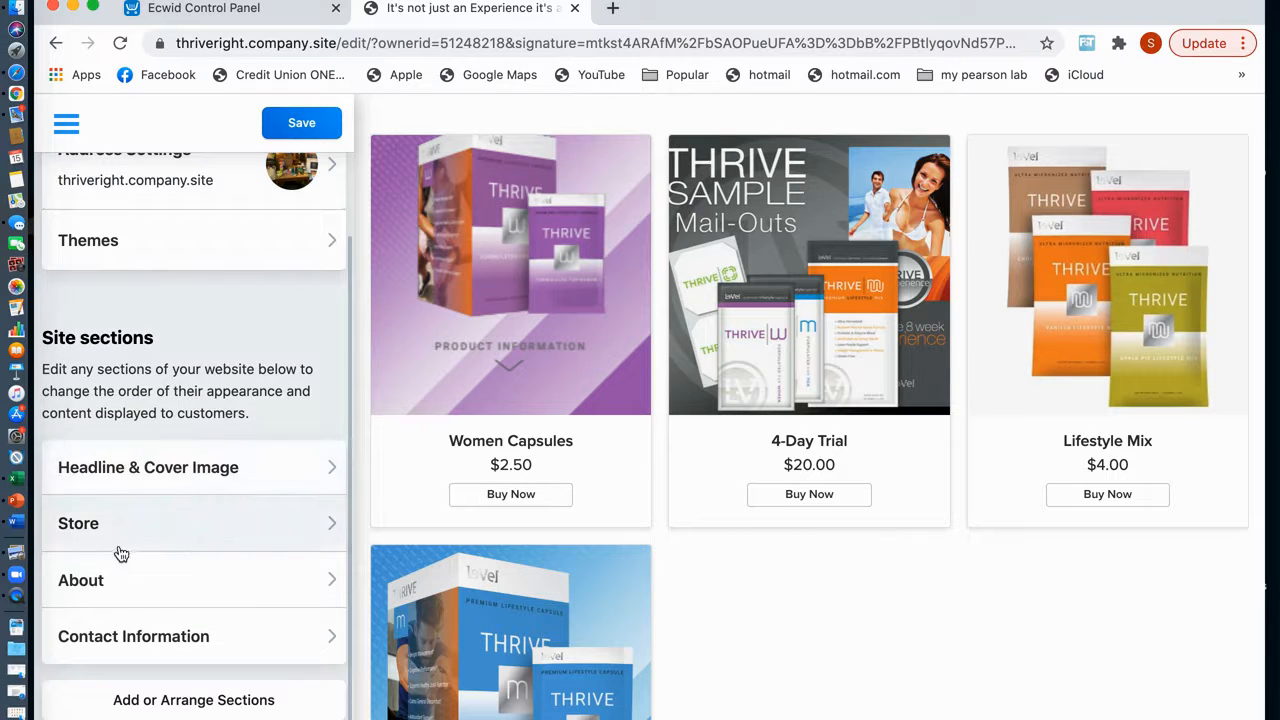
{"action": "left_click", "coordinate": [328, 582]}
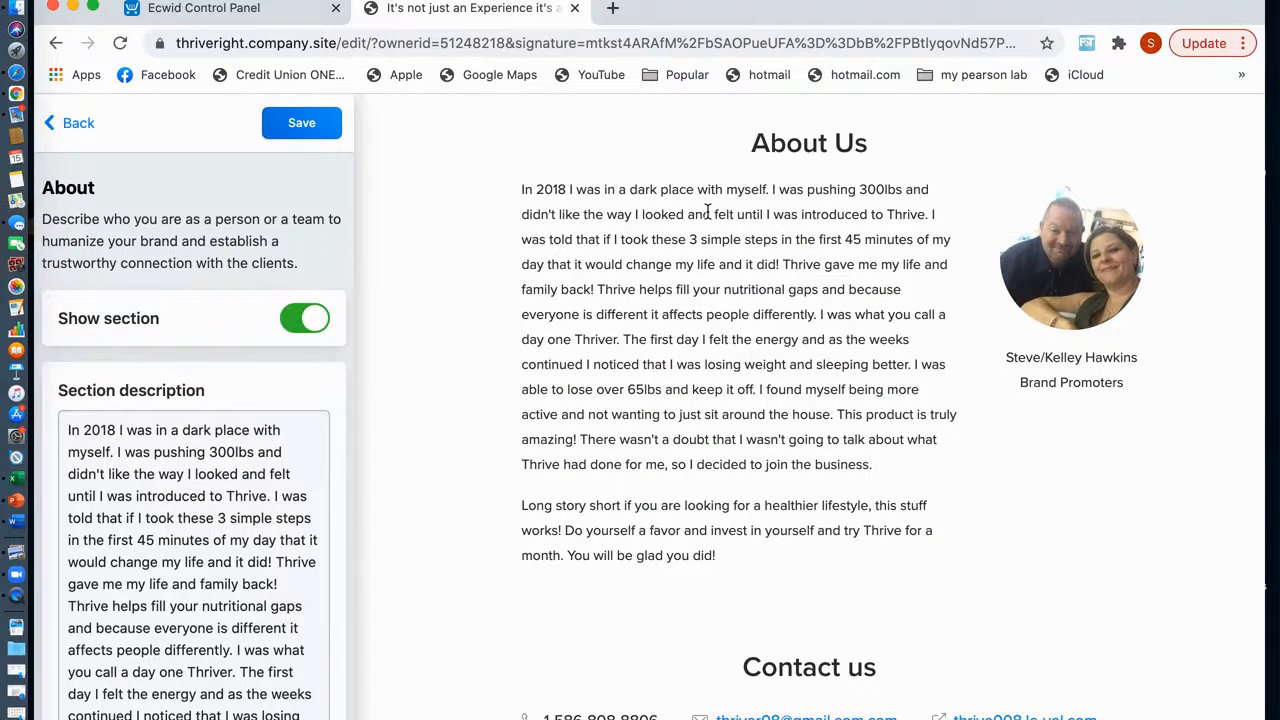
{"action": "scroll", "coordinate": [640, 310], "scroll_direction": "down", "scroll_amount": 1}
{"action": "scroll", "coordinate": [640, 310], "scroll_direction": "up", "scroll_amount": 1}
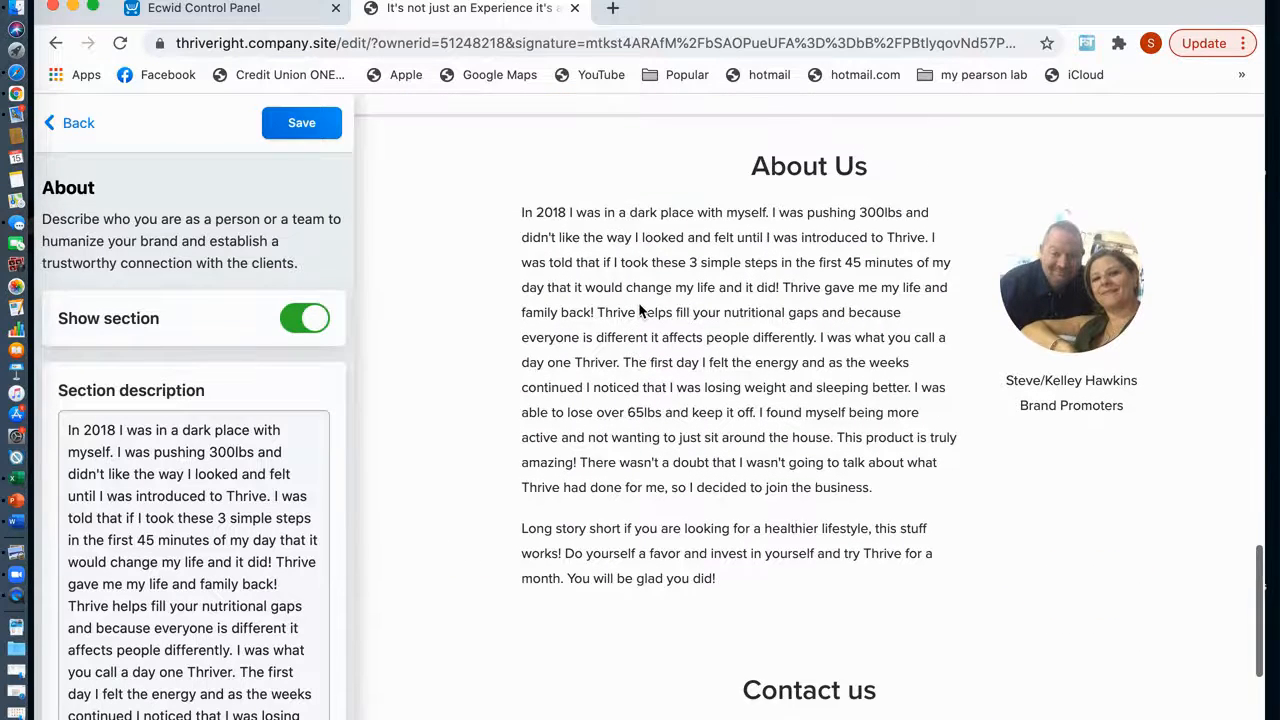
{"action": "scroll", "coordinate": [640, 310], "scroll_direction": "down", "scroll_amount": 1}
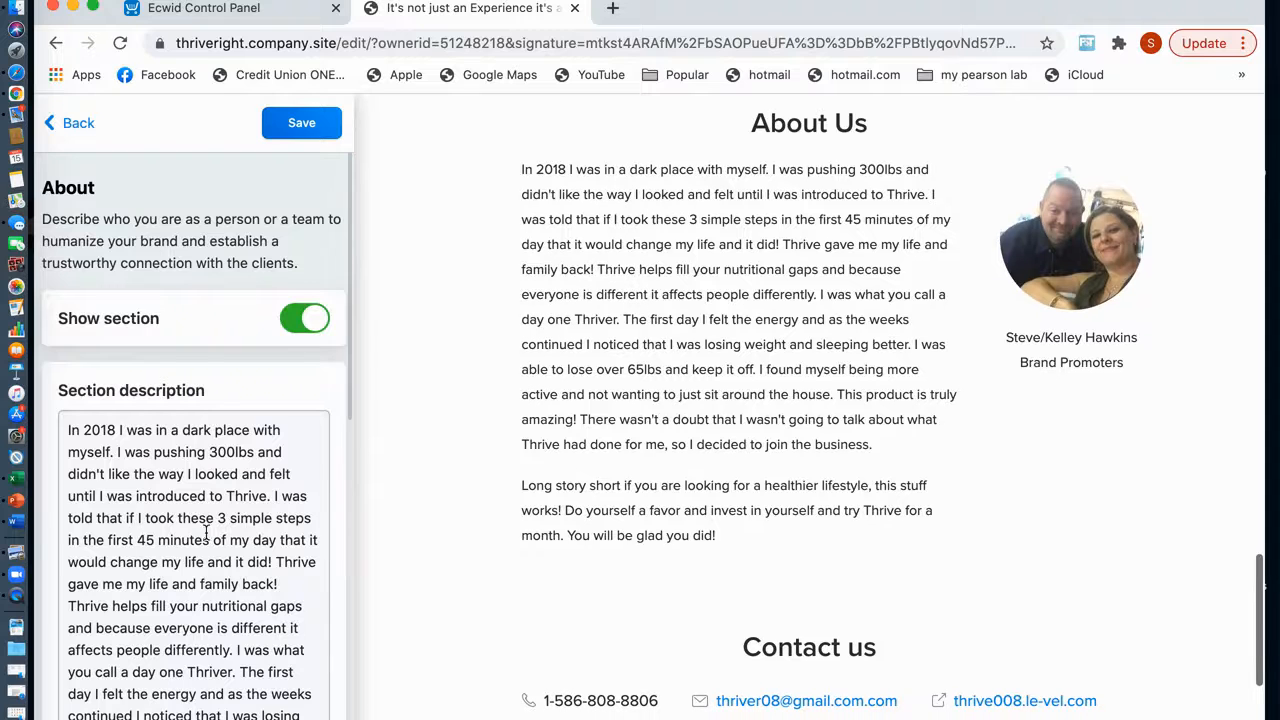
{"action": "scroll", "coordinate": [185, 450], "scroll_direction": "down", "scroll_amount": 5}
{"action": "scroll", "coordinate": [185, 527], "scroll_direction": "down", "scroll_amount": 7}
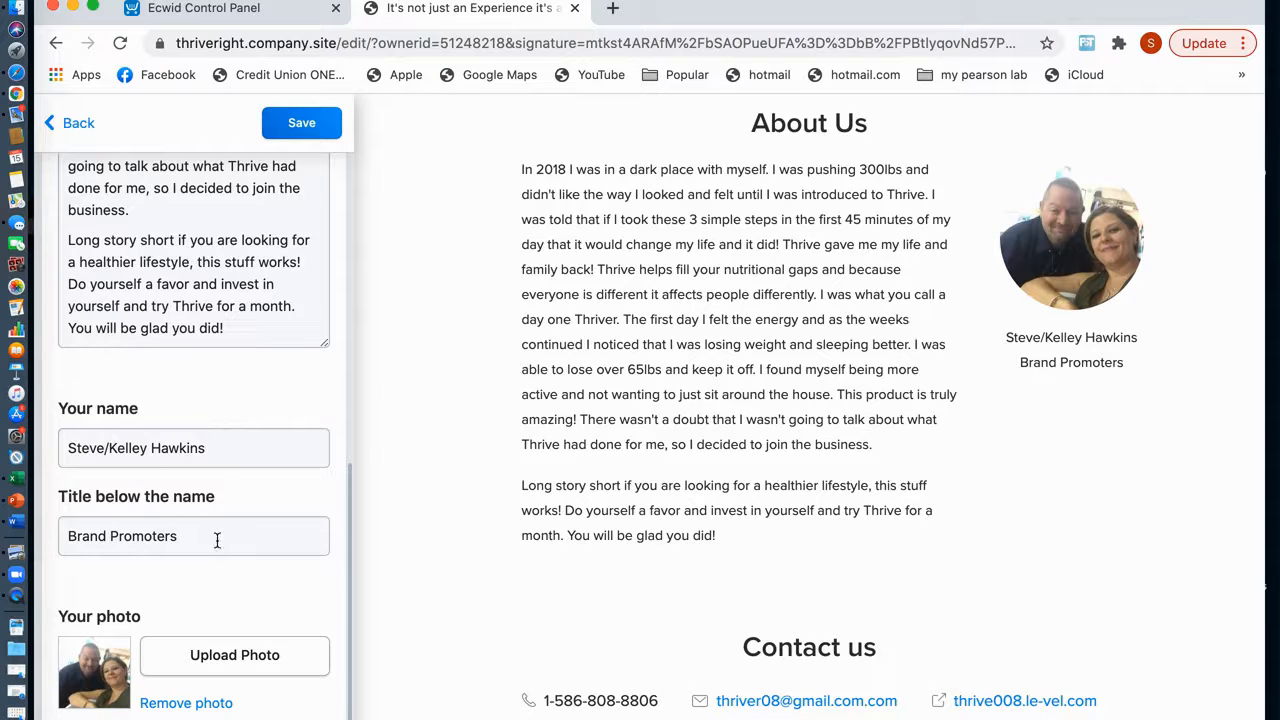
{"action": "scroll", "coordinate": [200, 540], "scroll_direction": "down", "scroll_amount": 2}
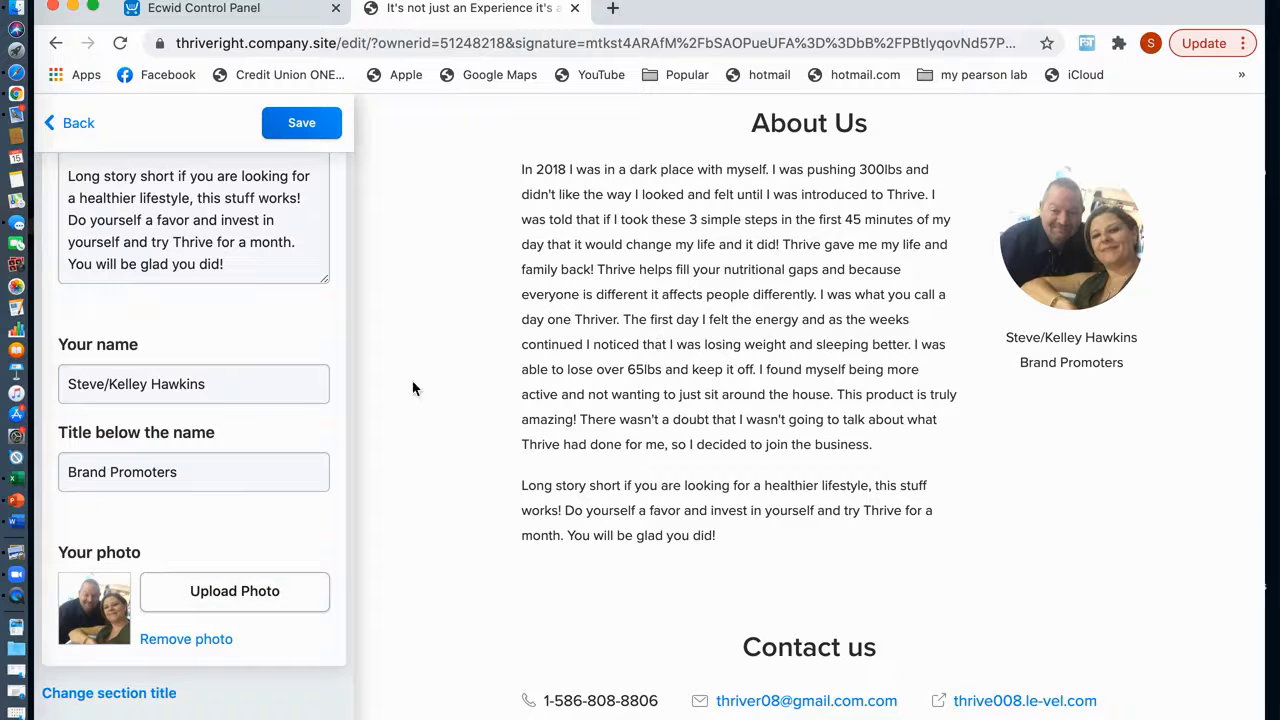
{"action": "scroll", "coordinate": [316, 390], "scroll_direction": "up", "scroll_amount": 10}
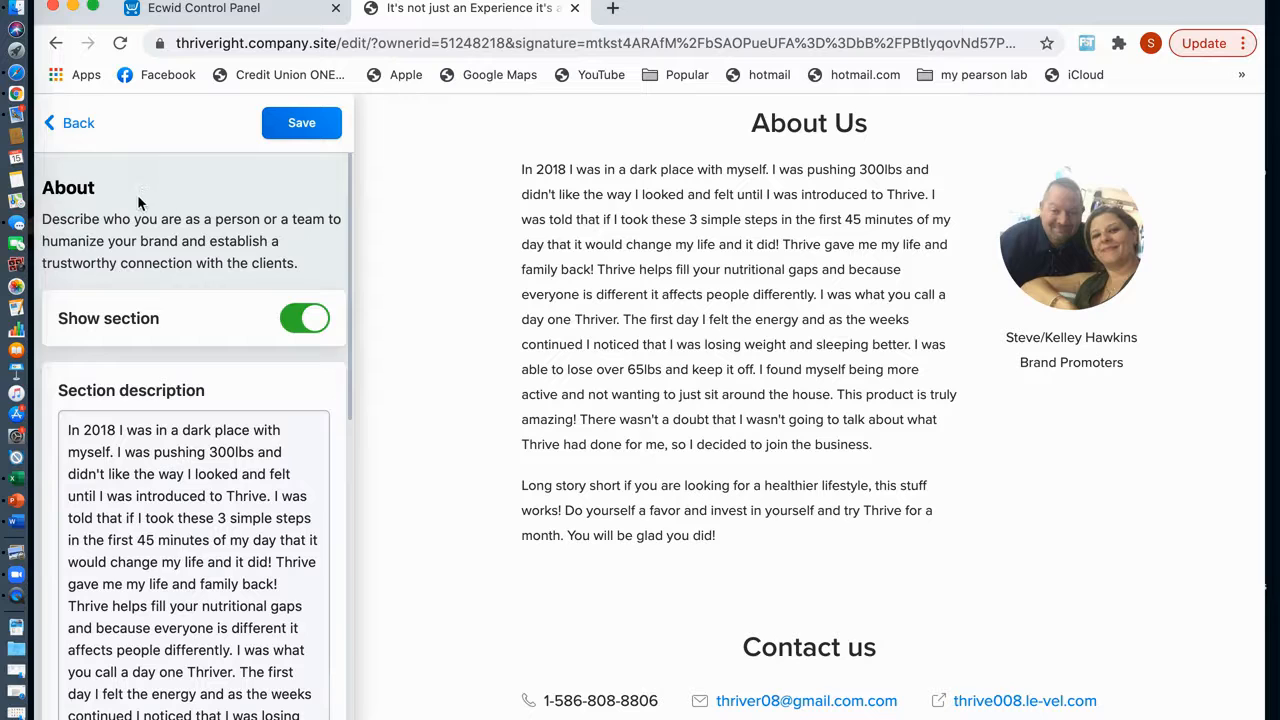
{"action": "left_click", "coordinate": [80, 127]}
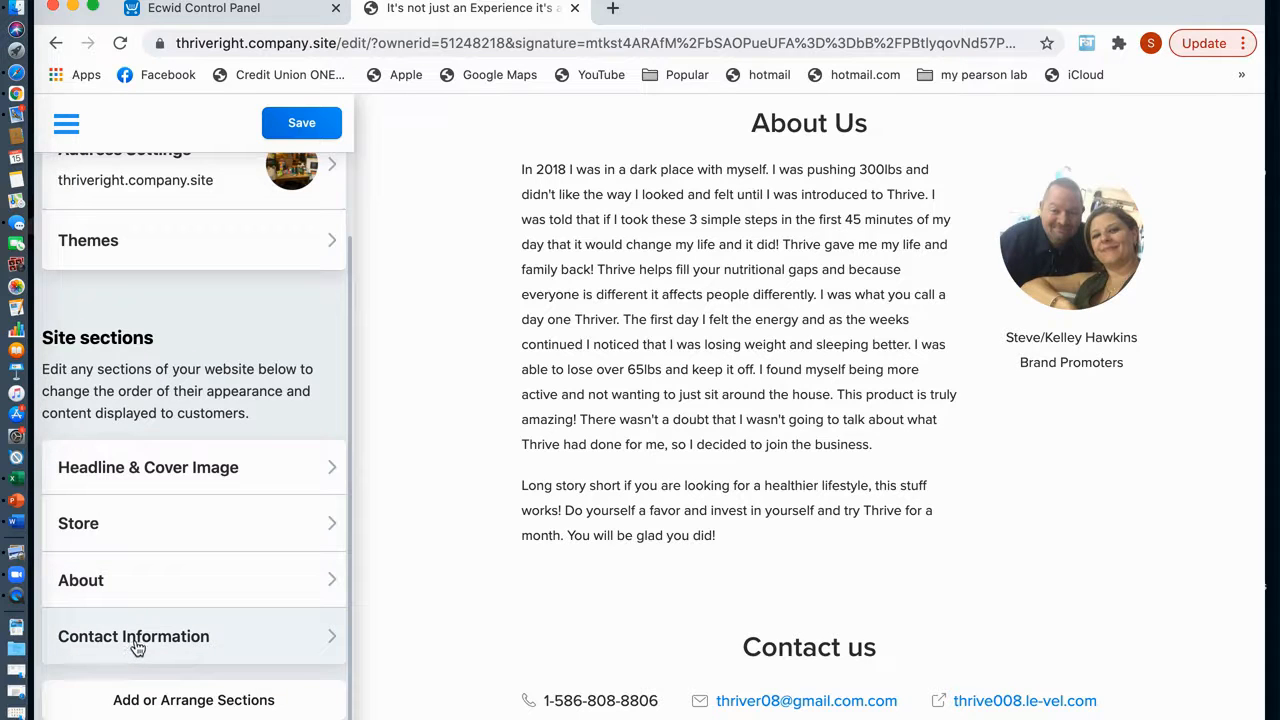
Look over the Contact Information settings, then back out of the site editor
{"action": "left_click", "coordinate": [333, 643]}
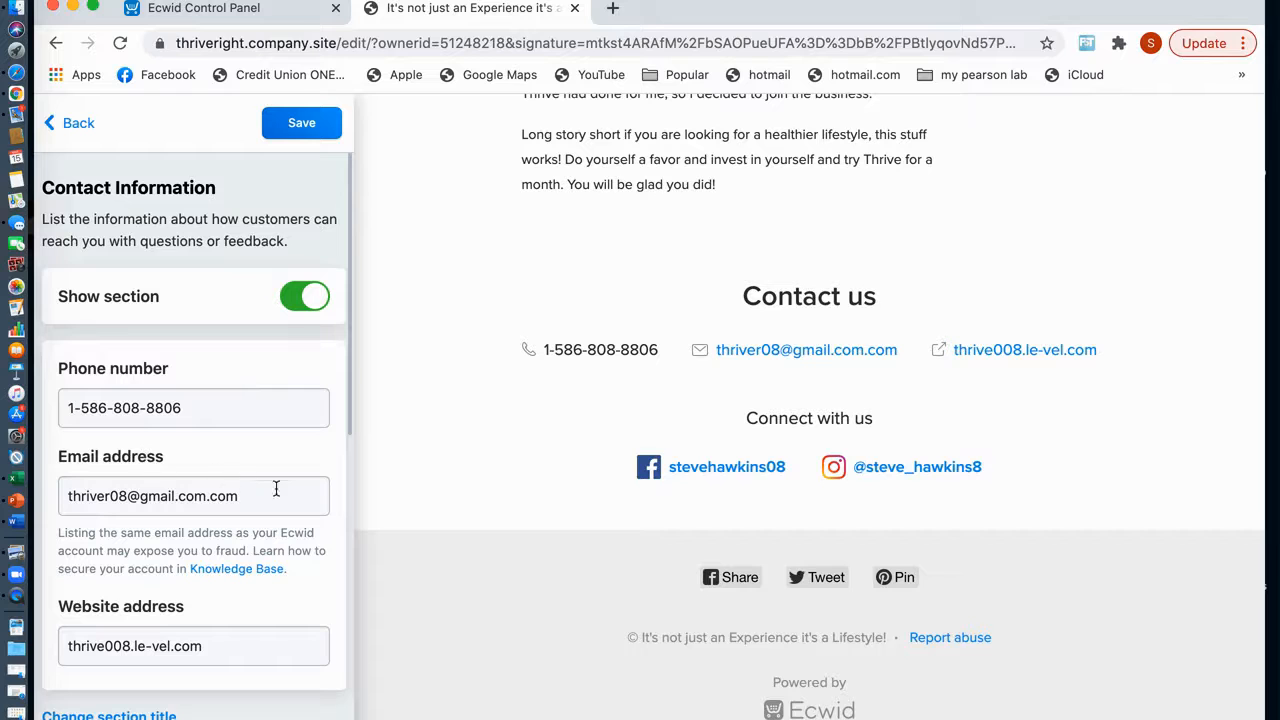
{"action": "scroll", "coordinate": [264, 612], "scroll_direction": "down", "scroll_amount": 3}
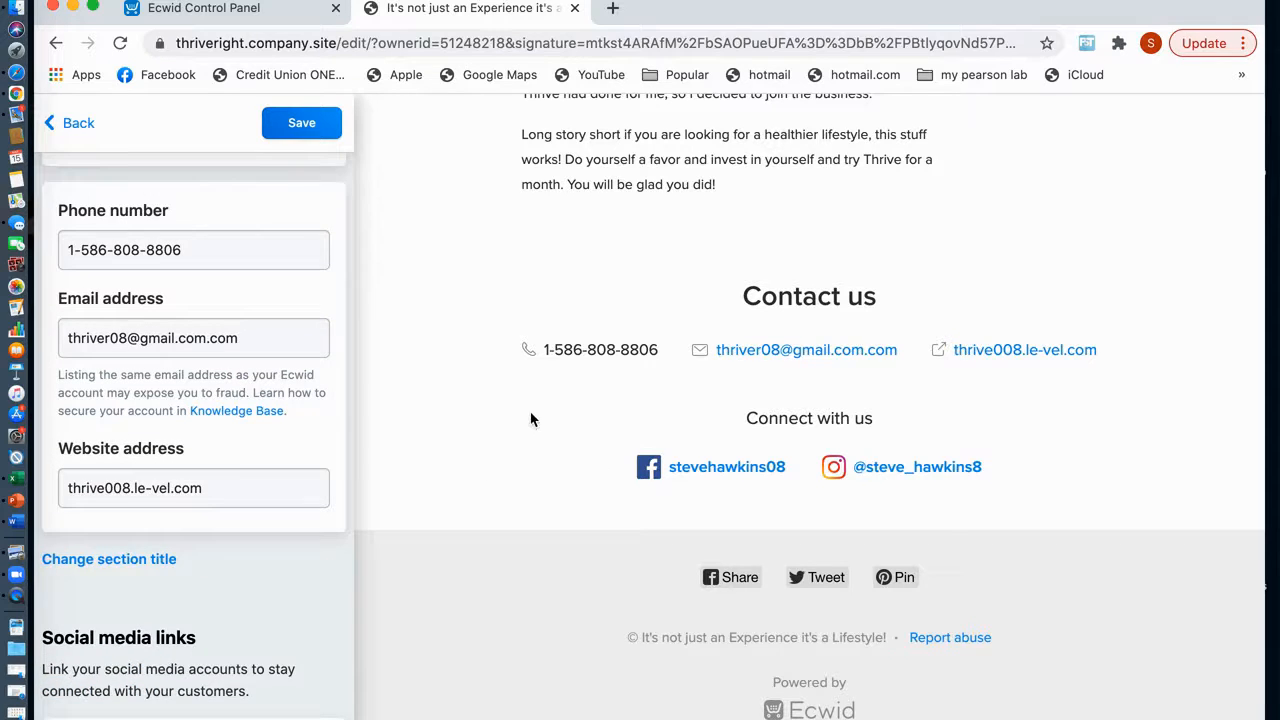
{"action": "scroll", "coordinate": [236, 459], "scroll_direction": "up", "scroll_amount": 3}
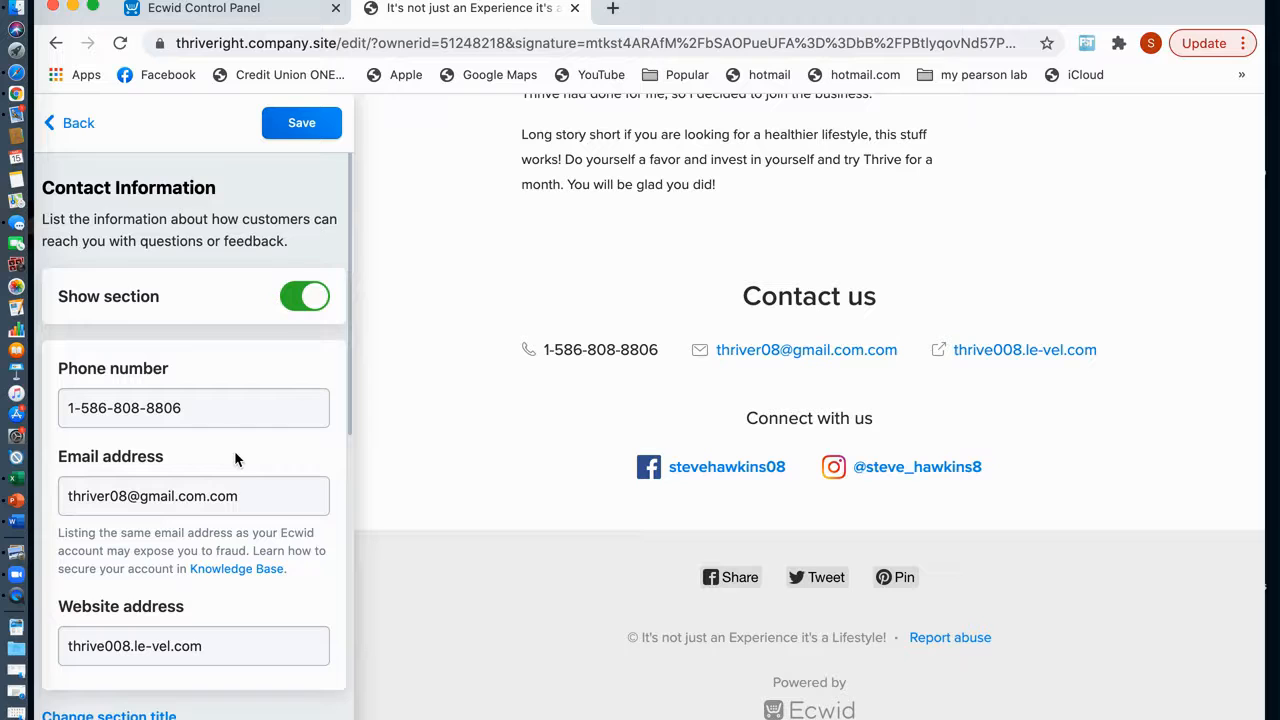
{"action": "left_click", "coordinate": [78, 124]}
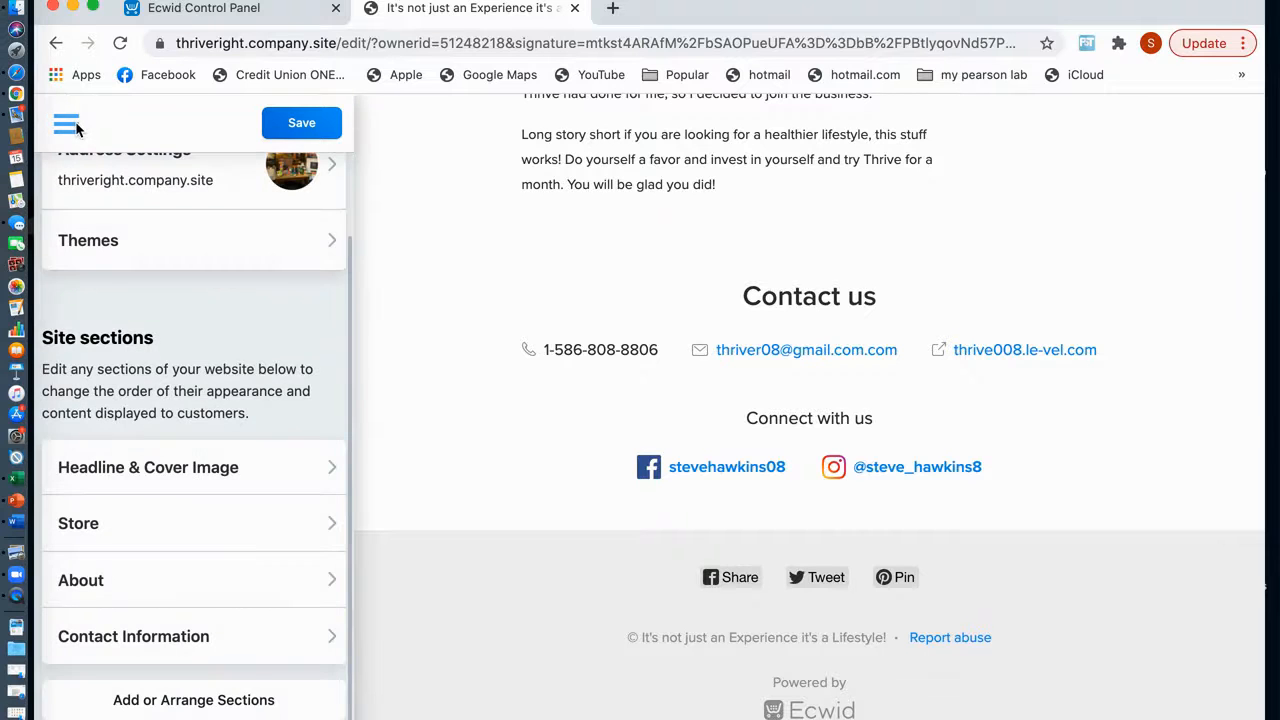
{"action": "scroll", "coordinate": [195, 241], "scroll_direction": "up", "scroll_amount": 2}
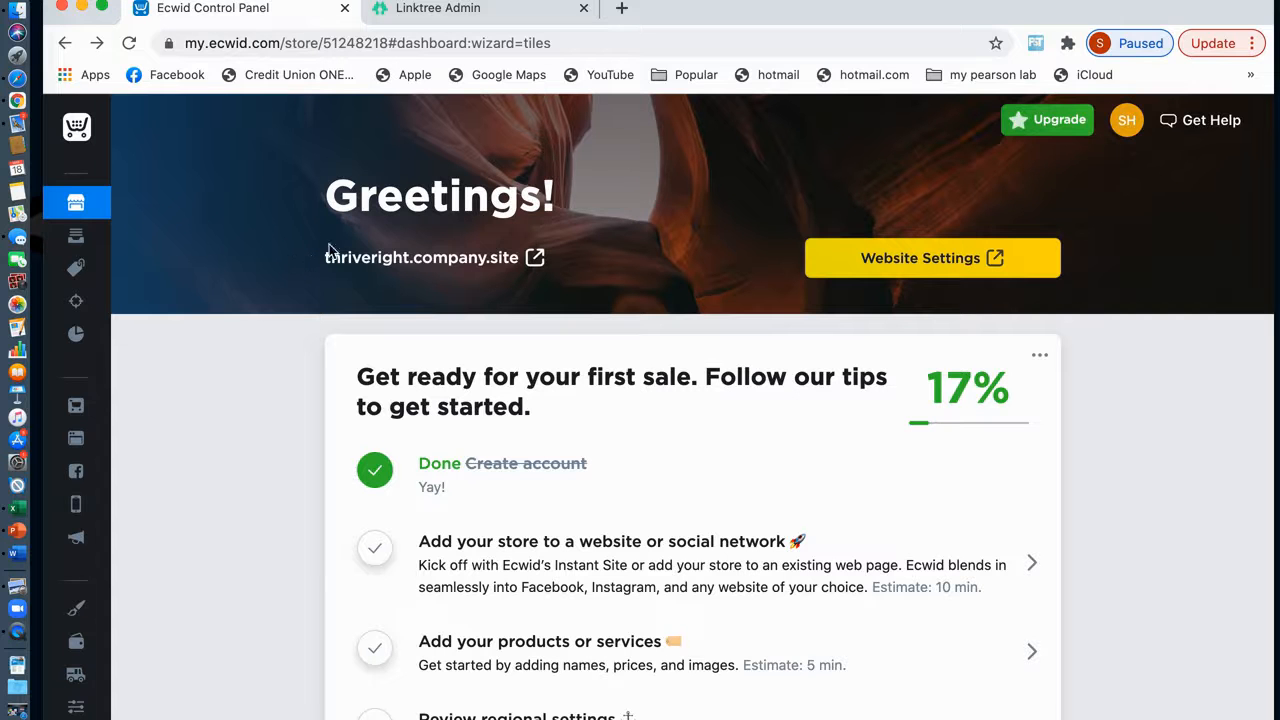
{"action": "left_click", "coordinate": [82, 7]}
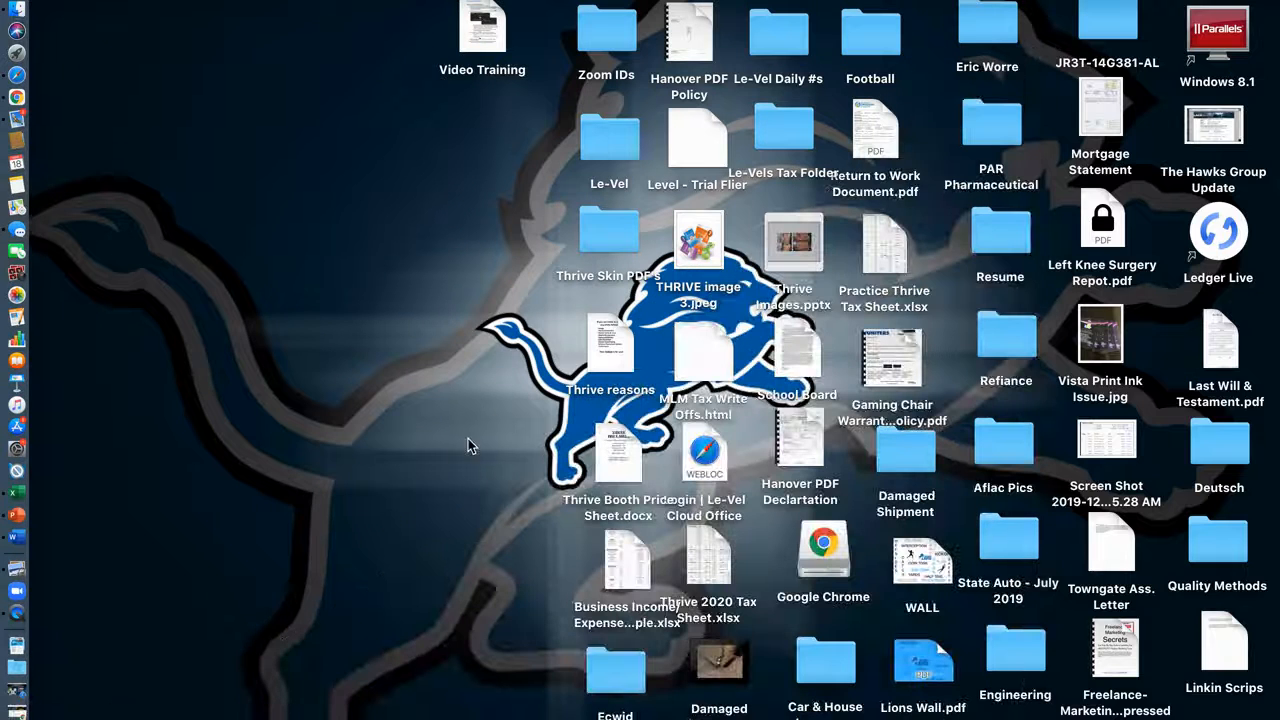
{"action": "double_click", "coordinate": [614, 680]}
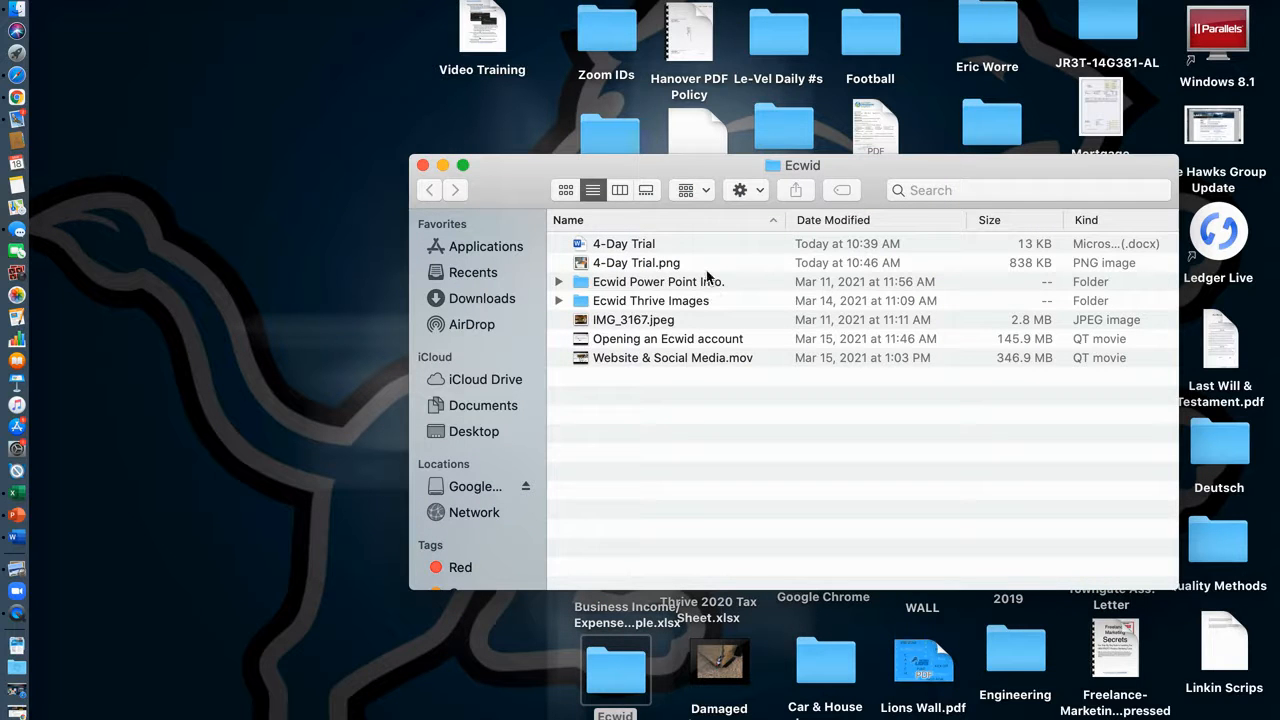
{"action": "double_click", "coordinate": [647, 266]}
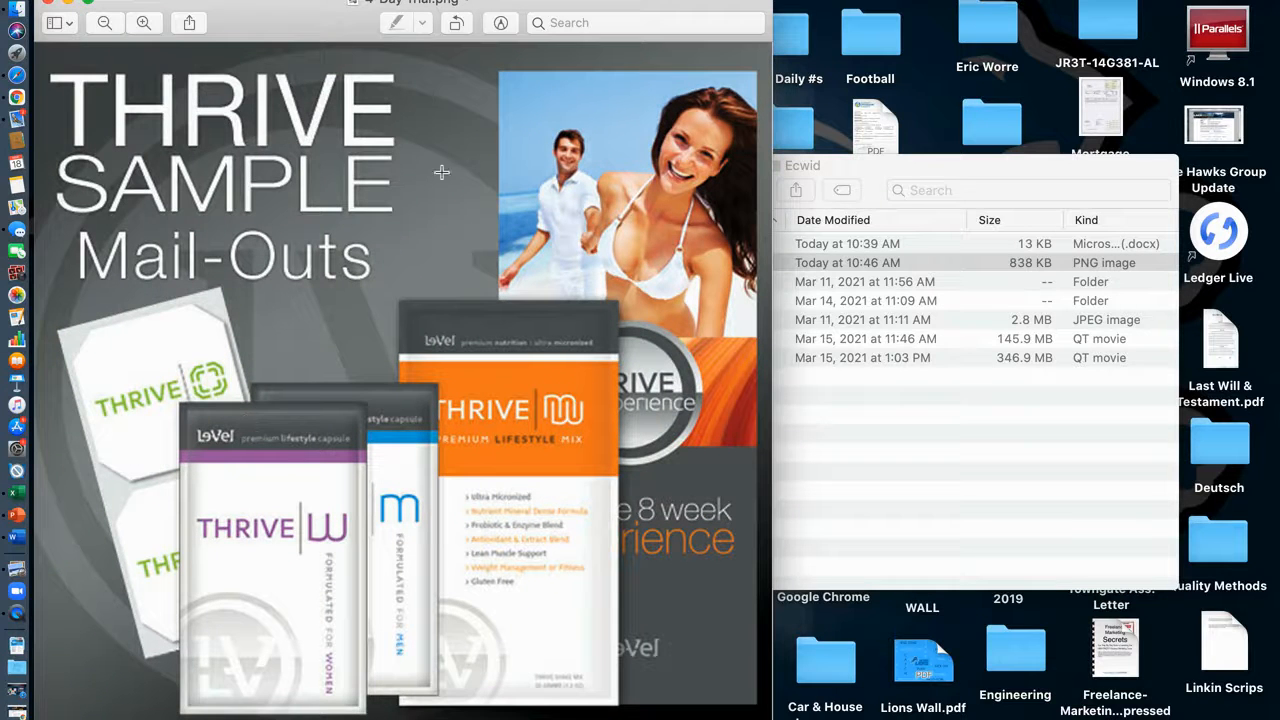
{"action": "left_click", "coordinate": [48, 5]}
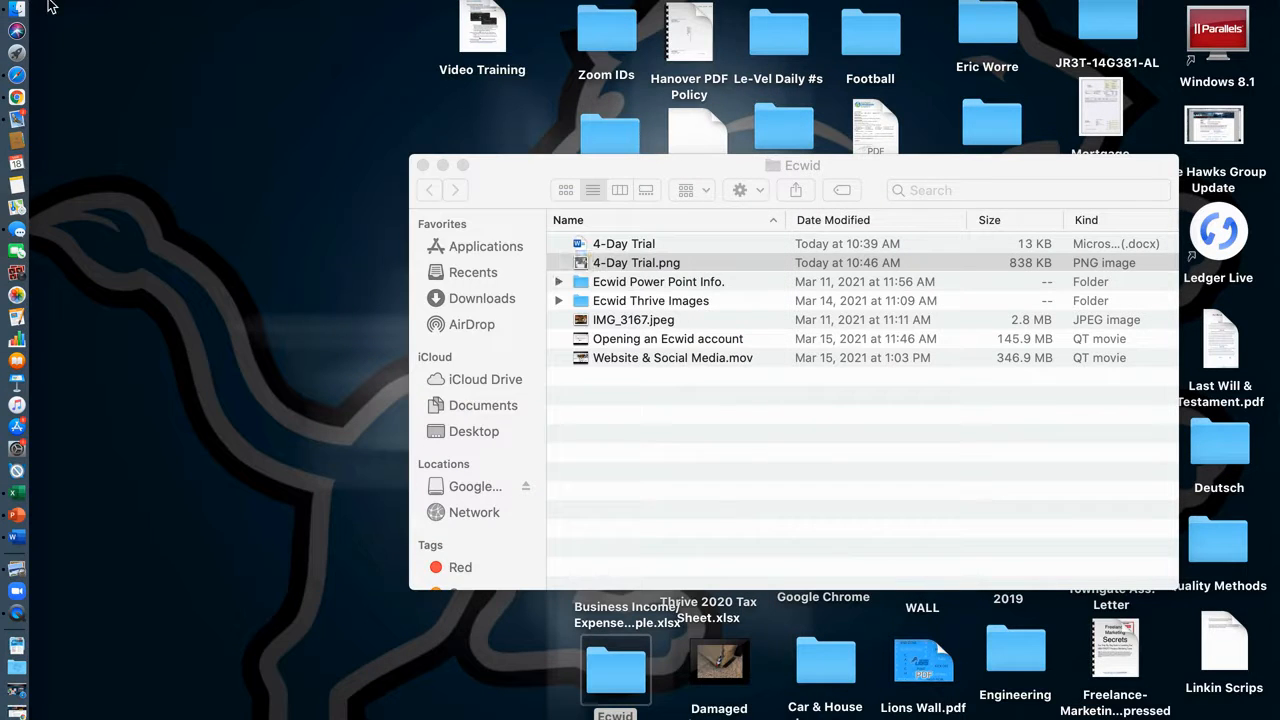
{"action": "double_click", "coordinate": [631, 243]}
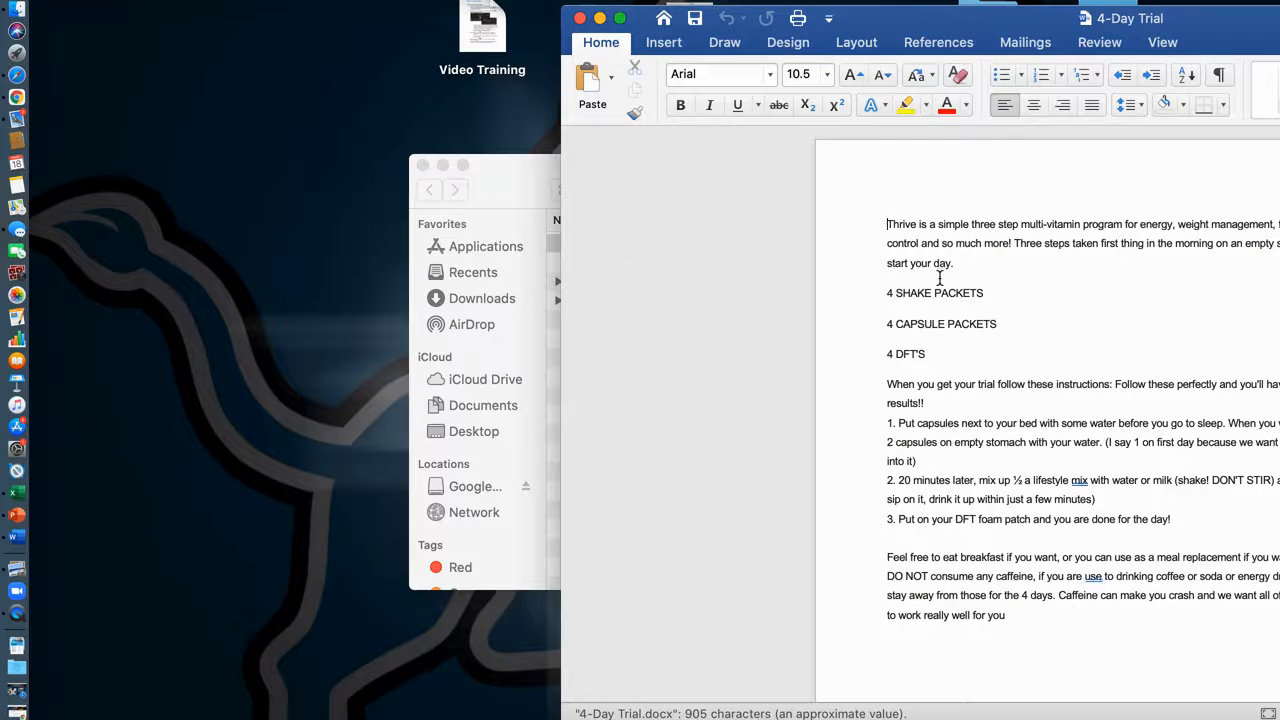
{"action": "left_click_drag", "start_coordinate": [968, 33], "coordinate": [577, 33]}
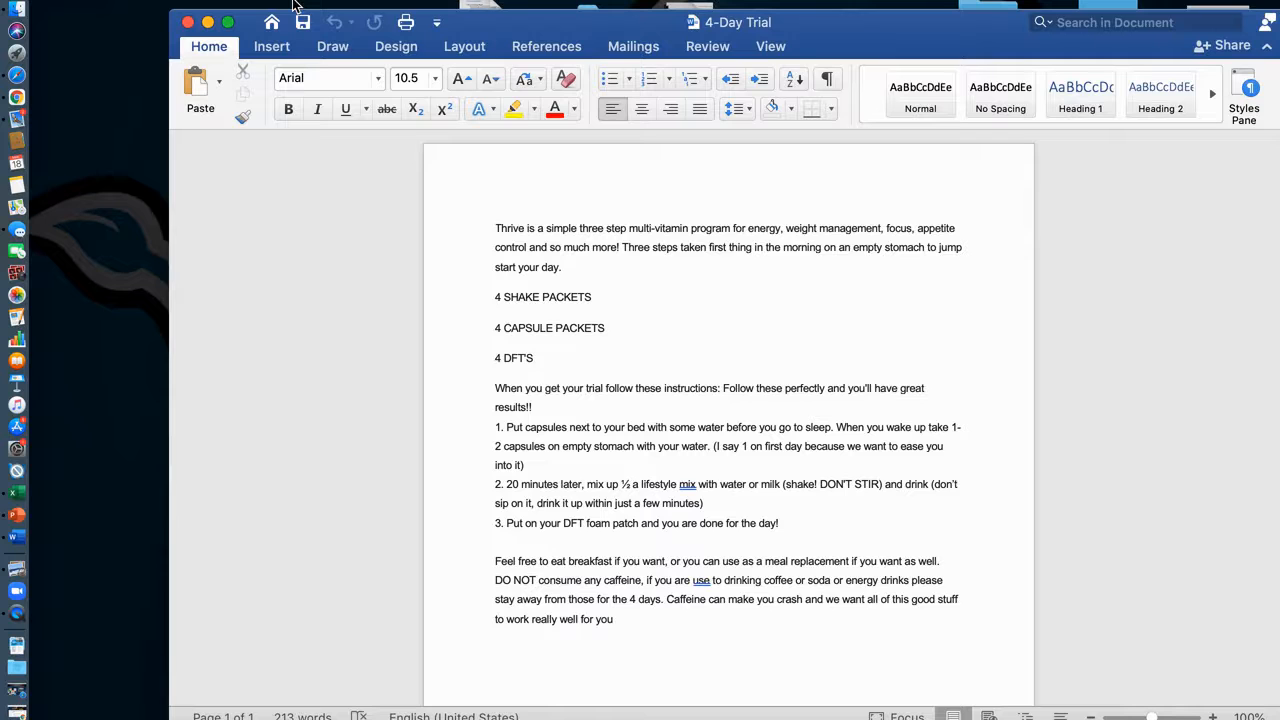
{"action": "left_click", "coordinate": [188, 23]}
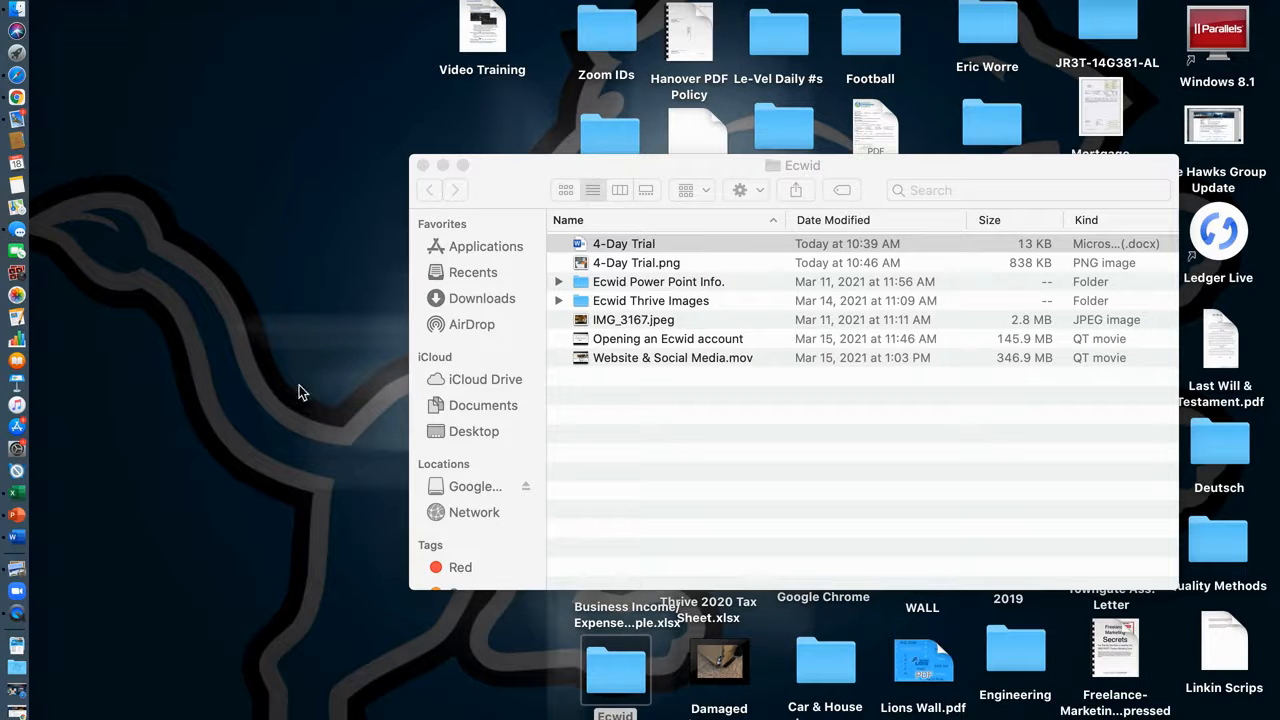
{"action": "left_click", "coordinate": [17, 710]}
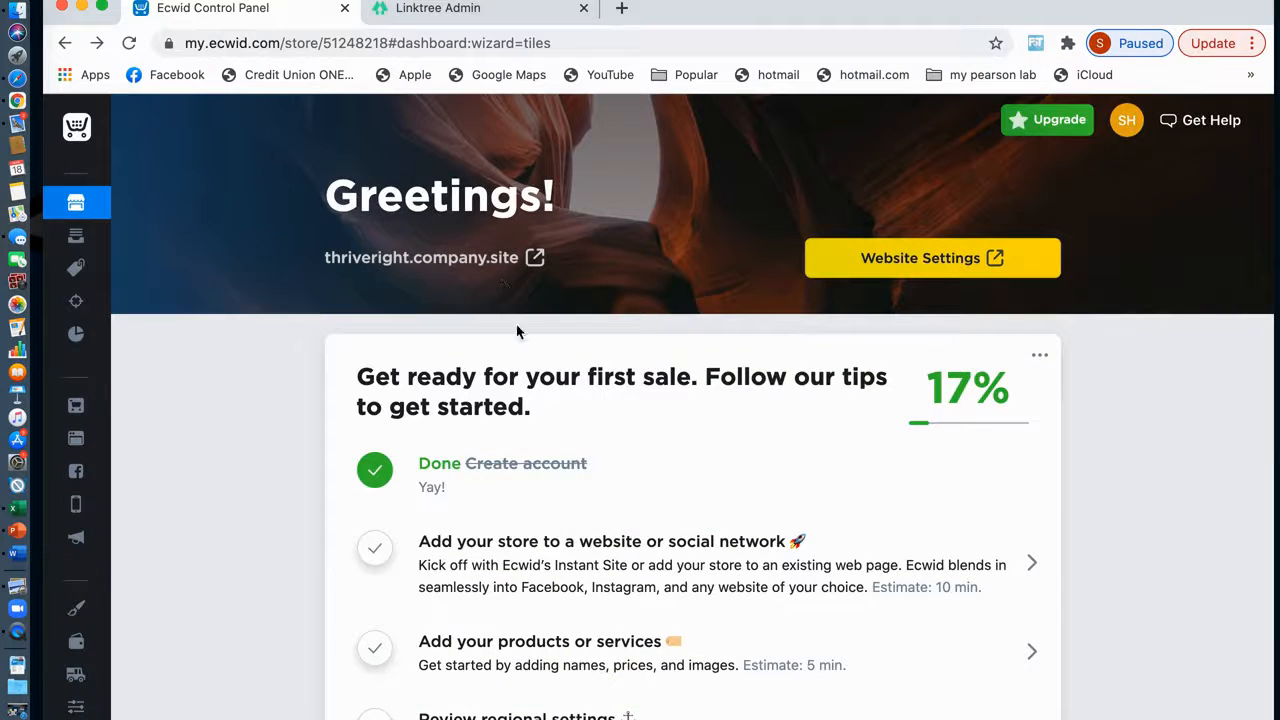
From the products list, start a new product and open the image upload dialog
{"action": "scroll", "coordinate": [525, 370], "scroll_direction": "down", "scroll_amount": 1}
{"action": "scroll", "coordinate": [525, 370], "scroll_direction": "down", "scroll_amount": 2}
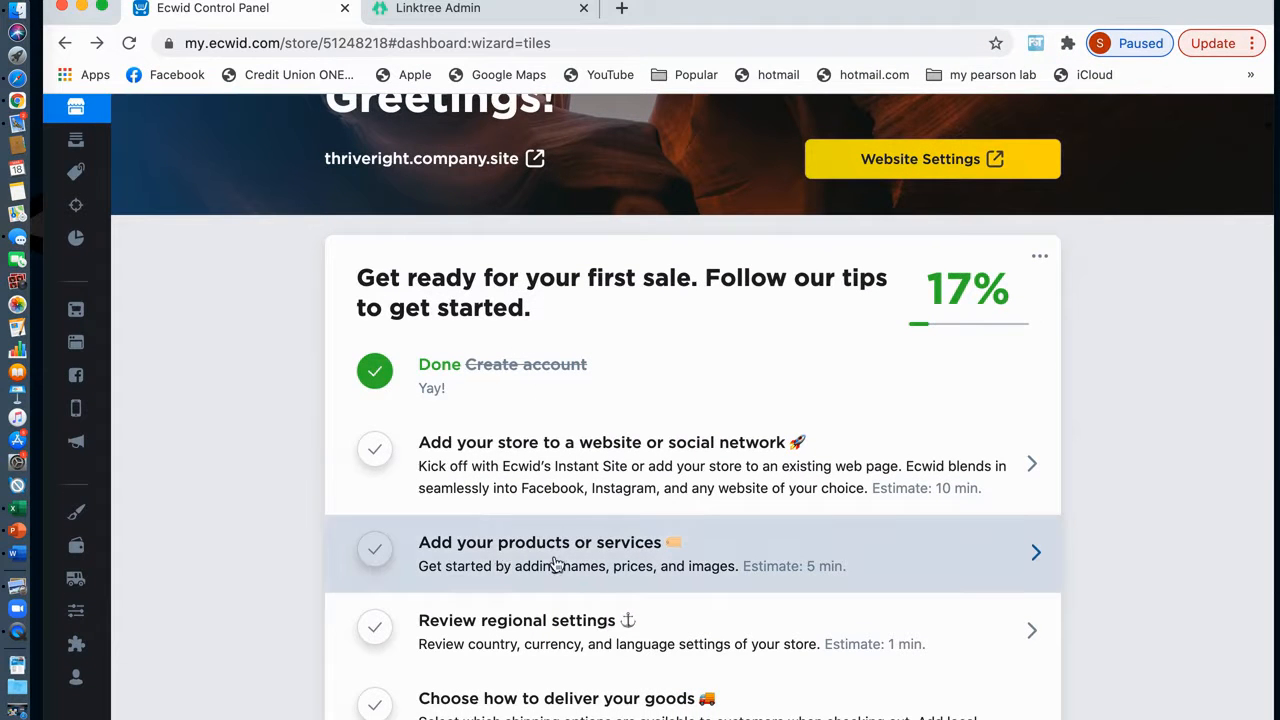
{"action": "left_click", "coordinate": [1000, 557]}
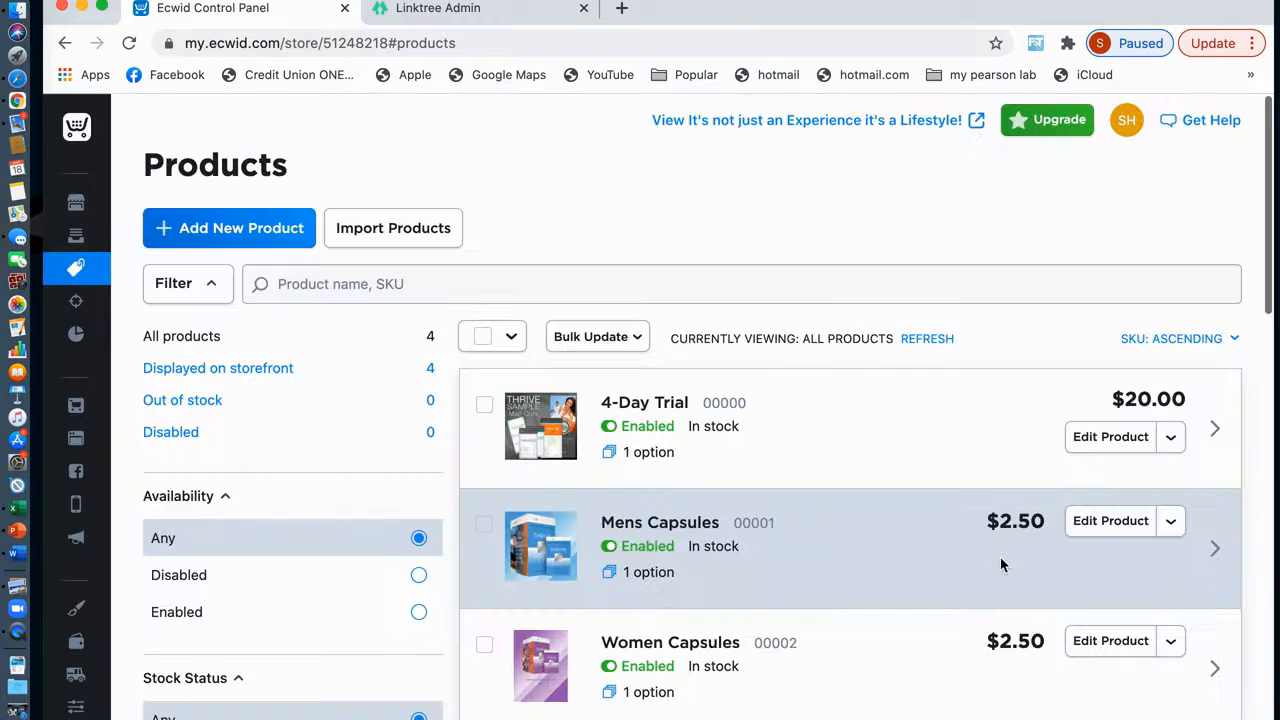
{"action": "left_click", "coordinate": [230, 232]}
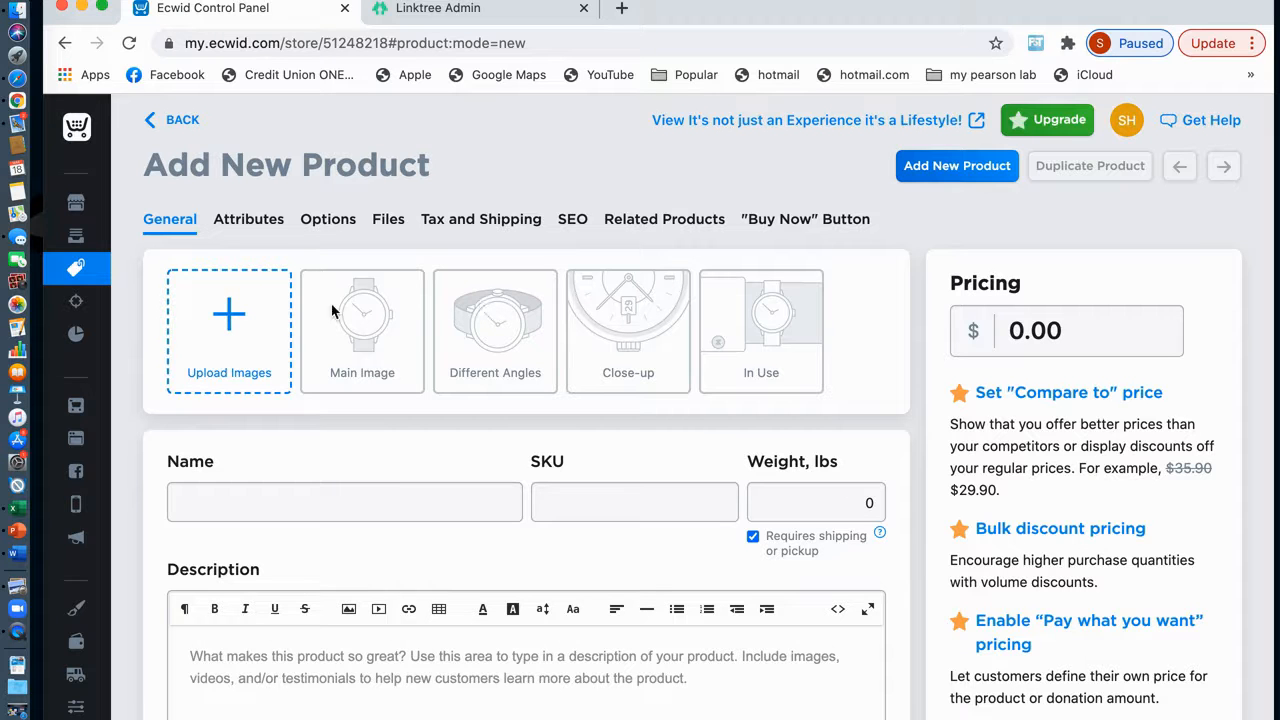
{"action": "left_click", "coordinate": [229, 352]}
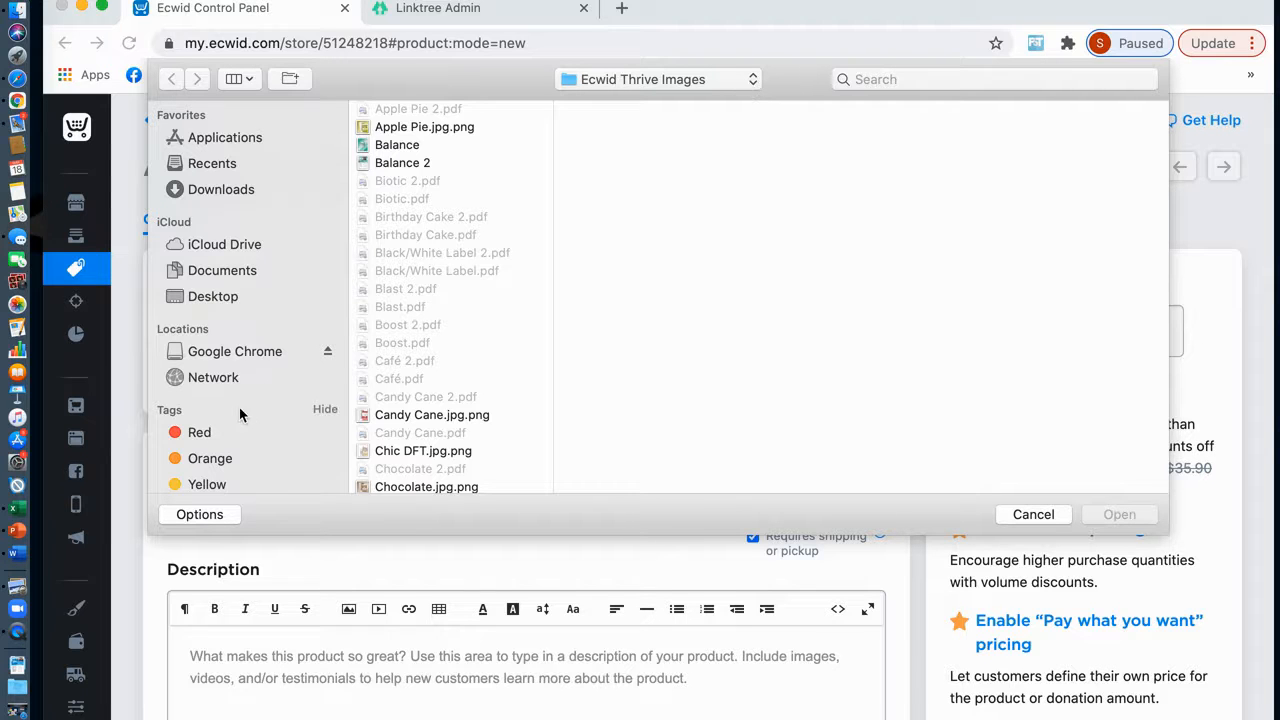
Upload 4-Day Trial.png from the Desktop's Ecwid folder as the first product image
{"action": "left_click", "coordinate": [228, 300]}
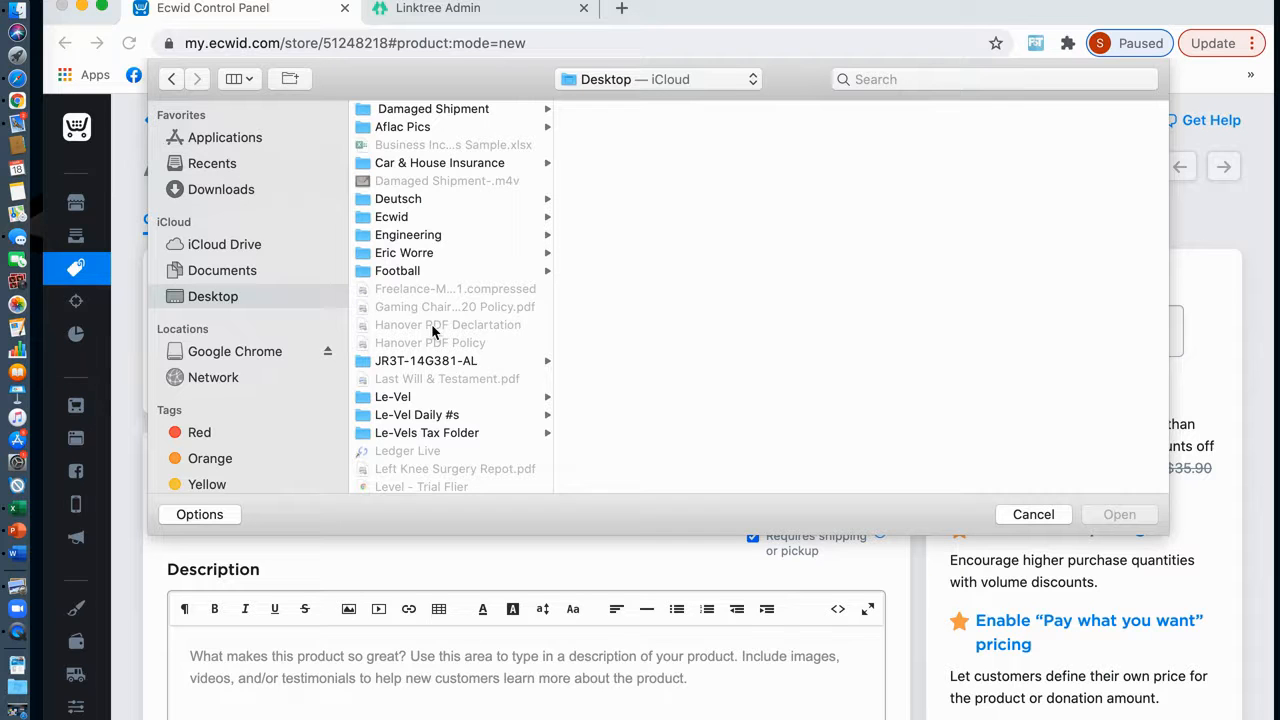
{"action": "left_click", "coordinate": [392, 218]}
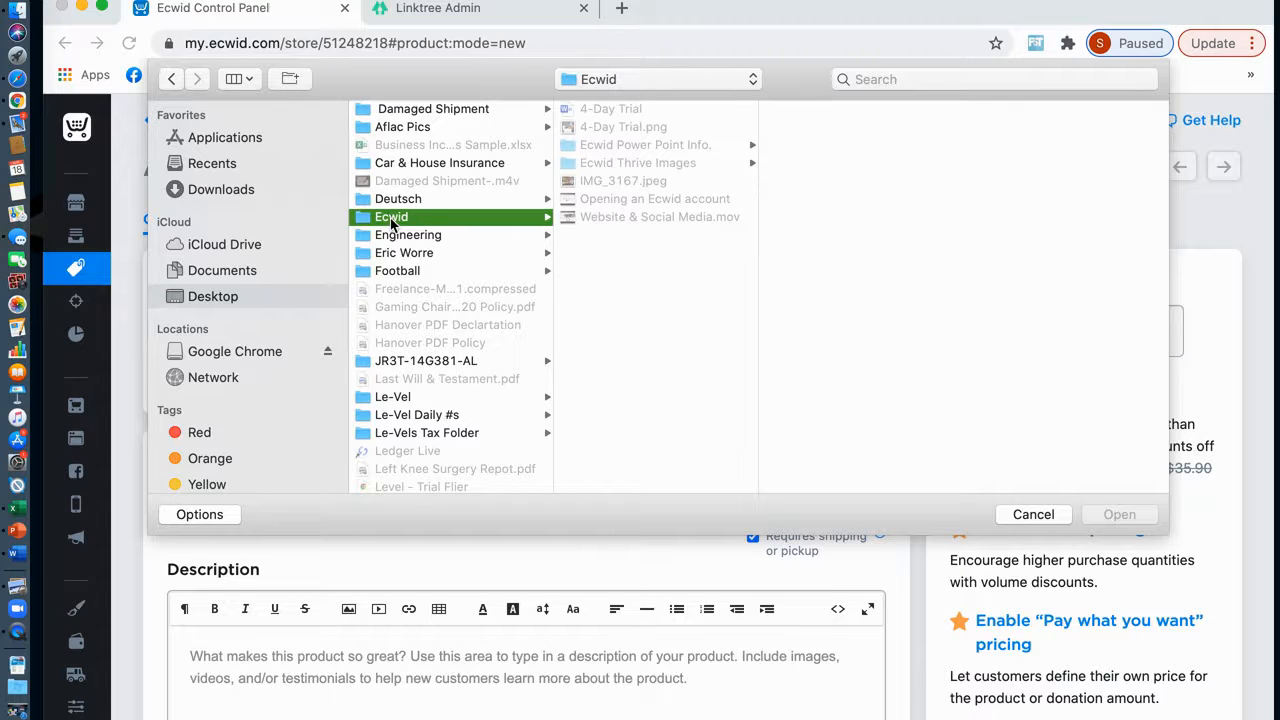
{"action": "double_click", "coordinate": [620, 127]}
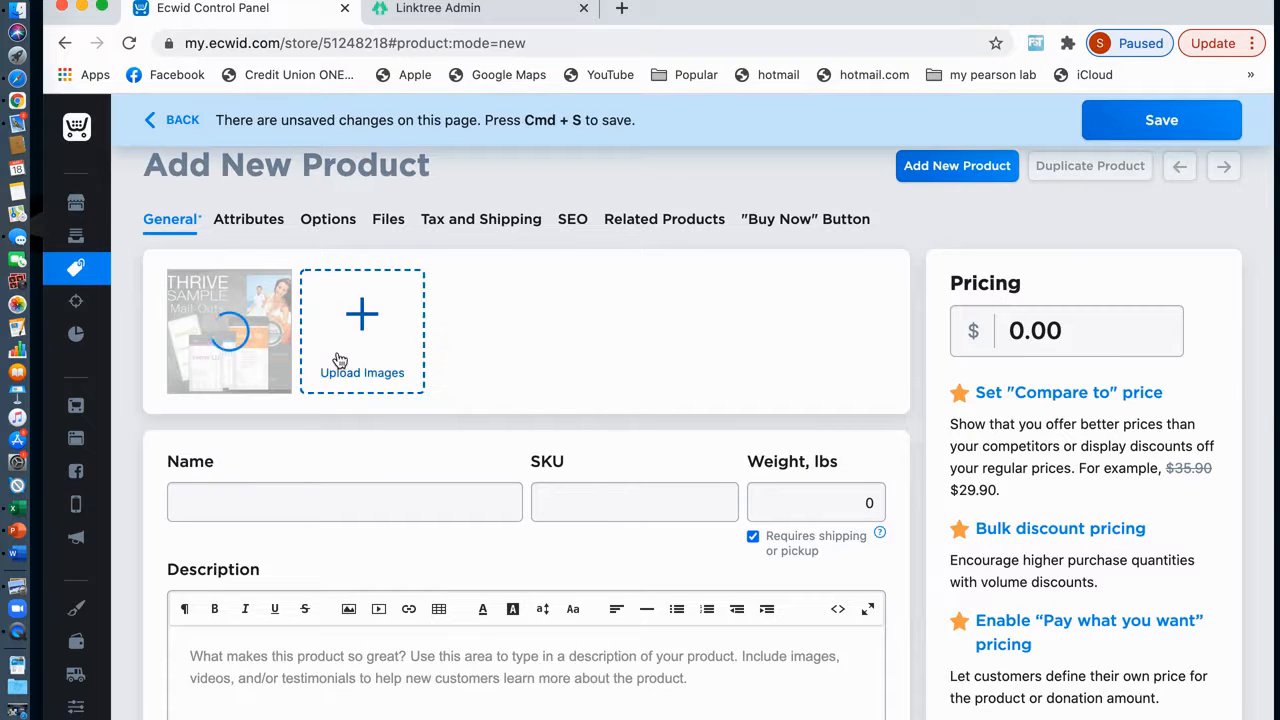
Add Female Capsule.png and Chocolate.jpg.png from Ecwid Thrive Images as further images
{"action": "mouse_move", "coordinate": [241, 352]}
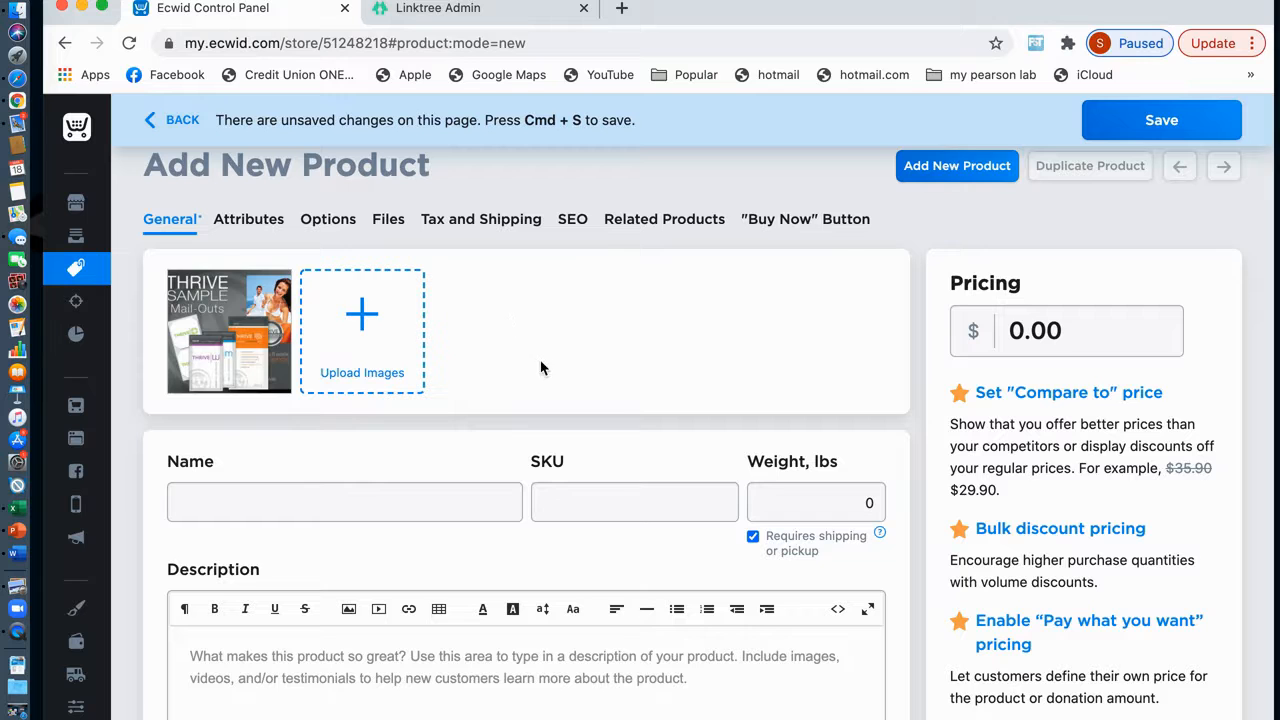
{"action": "left_click", "coordinate": [361, 350]}
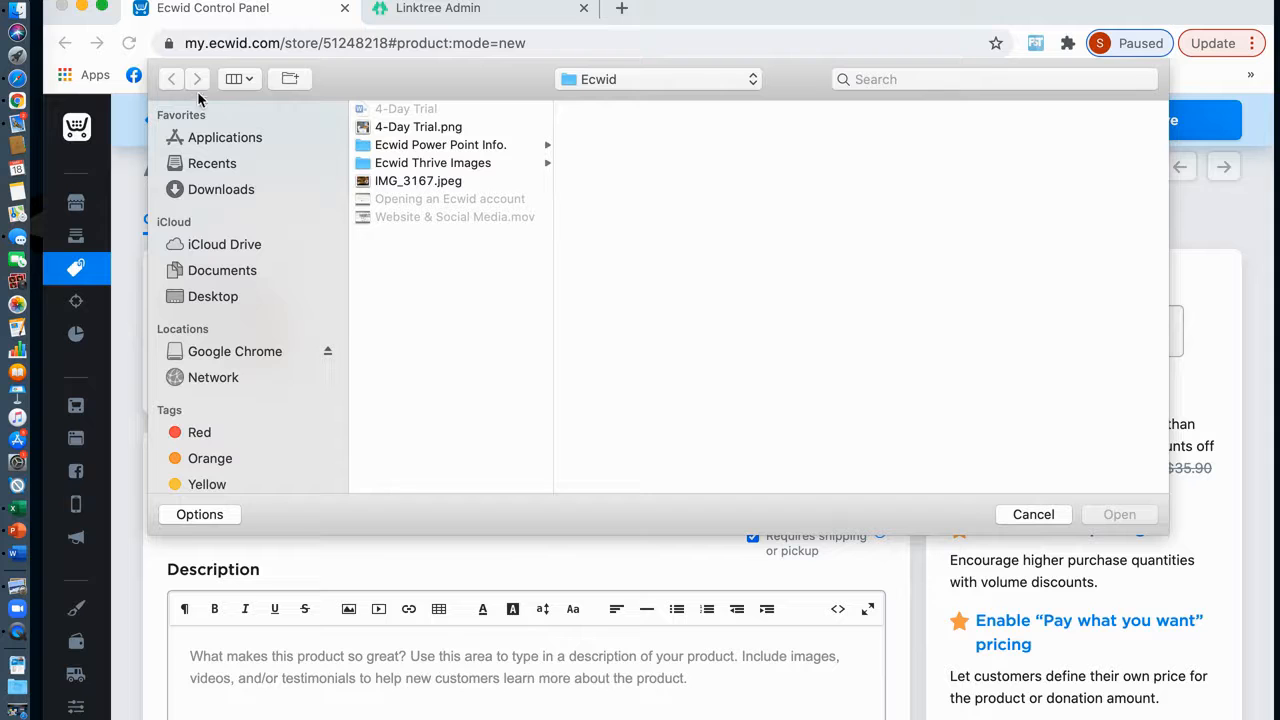
{"action": "left_click", "coordinate": [422, 165]}
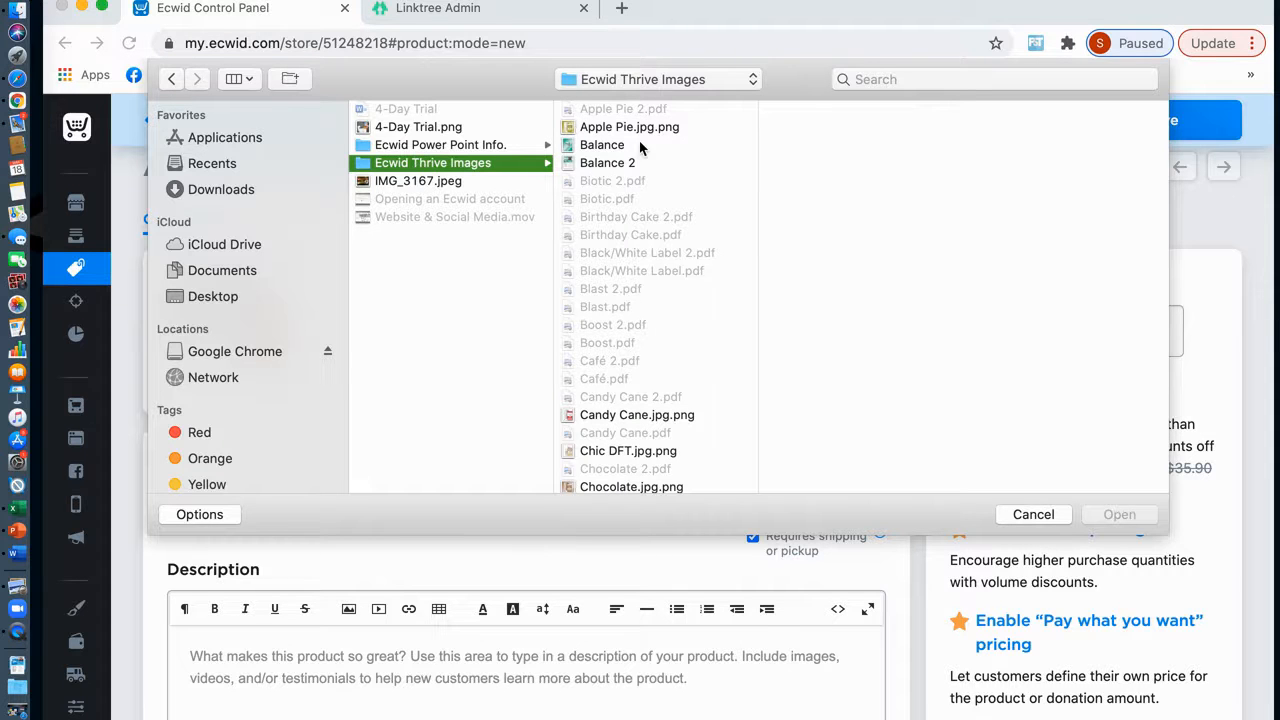
{"action": "scroll", "coordinate": [645, 183], "scroll_direction": "down", "scroll_amount": 1}
{"action": "scroll", "coordinate": [645, 183], "scroll_direction": "down", "scroll_amount": 5}
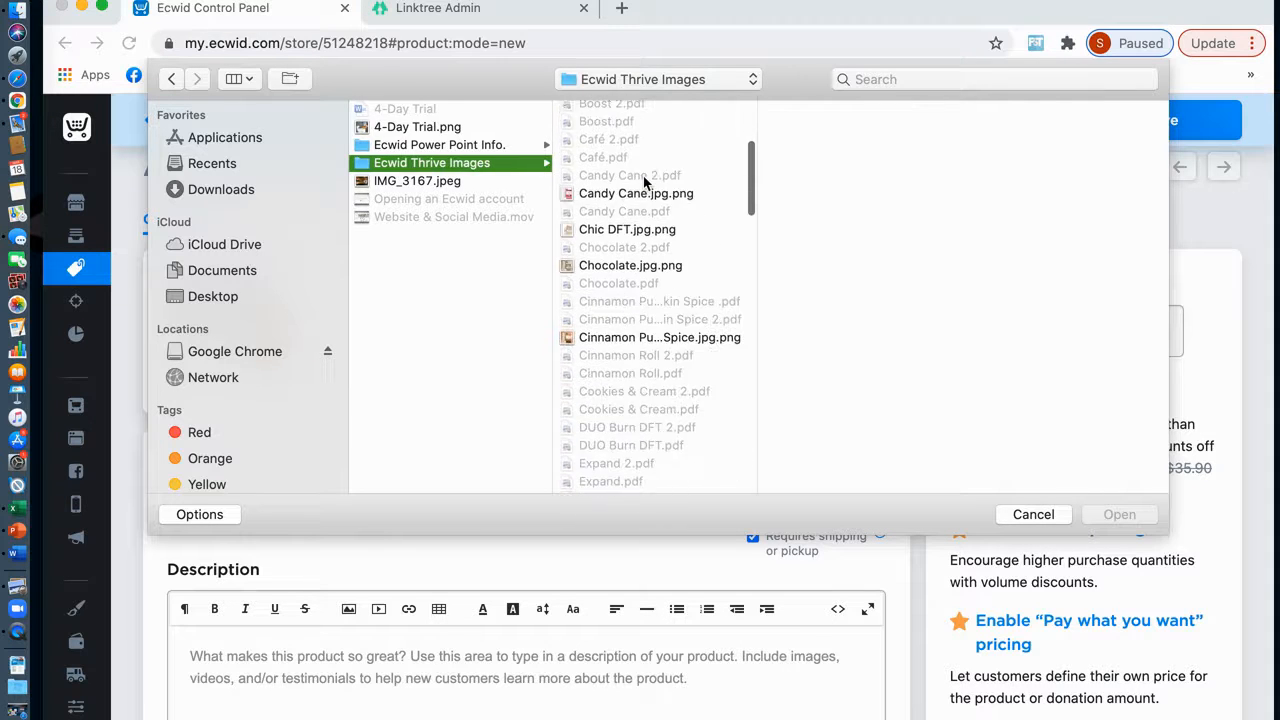
{"action": "scroll", "coordinate": [645, 183], "scroll_direction": "down", "scroll_amount": 1}
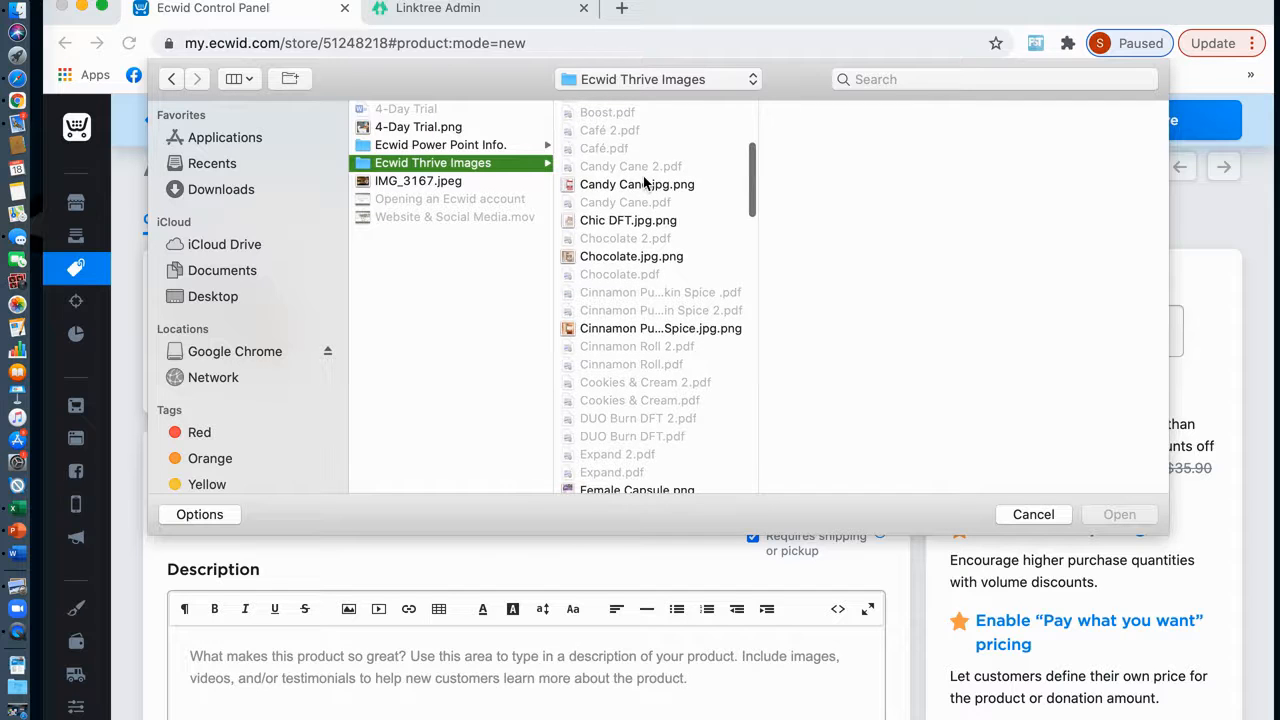
{"action": "scroll", "coordinate": [645, 183], "scroll_direction": "down", "scroll_amount": 4}
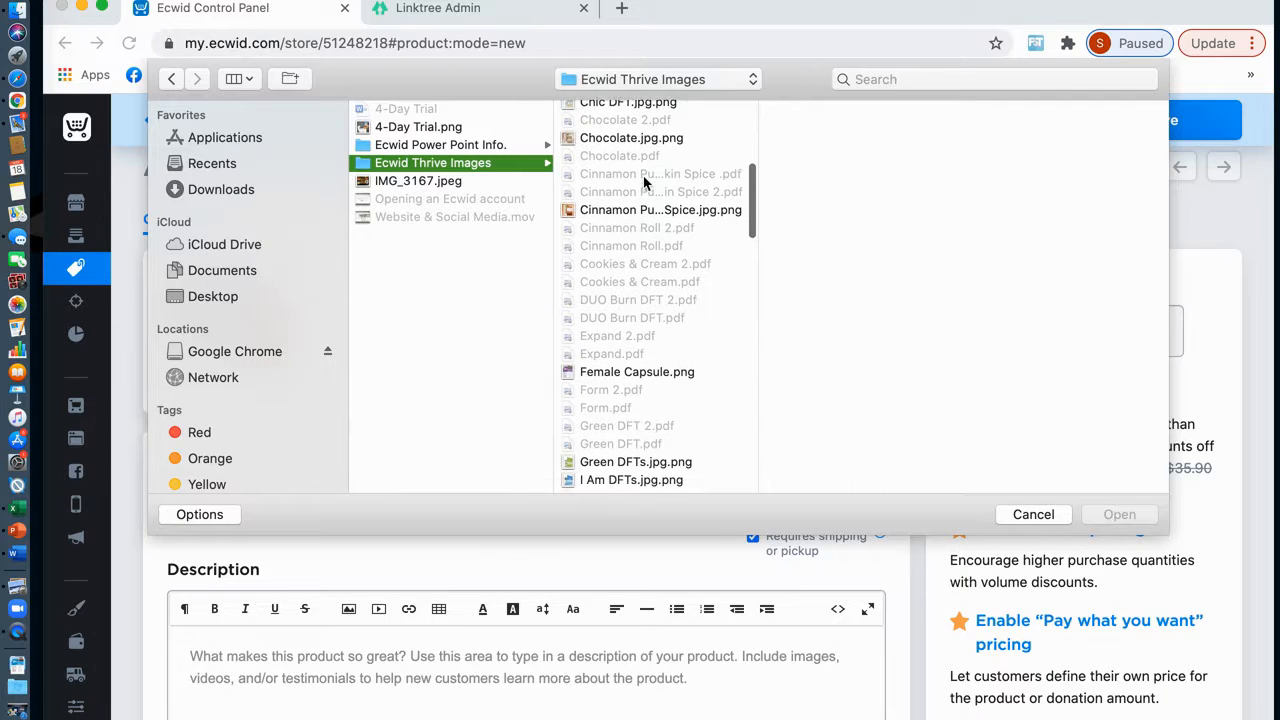
{"action": "scroll", "coordinate": [645, 183], "scroll_direction": "down", "scroll_amount": 2}
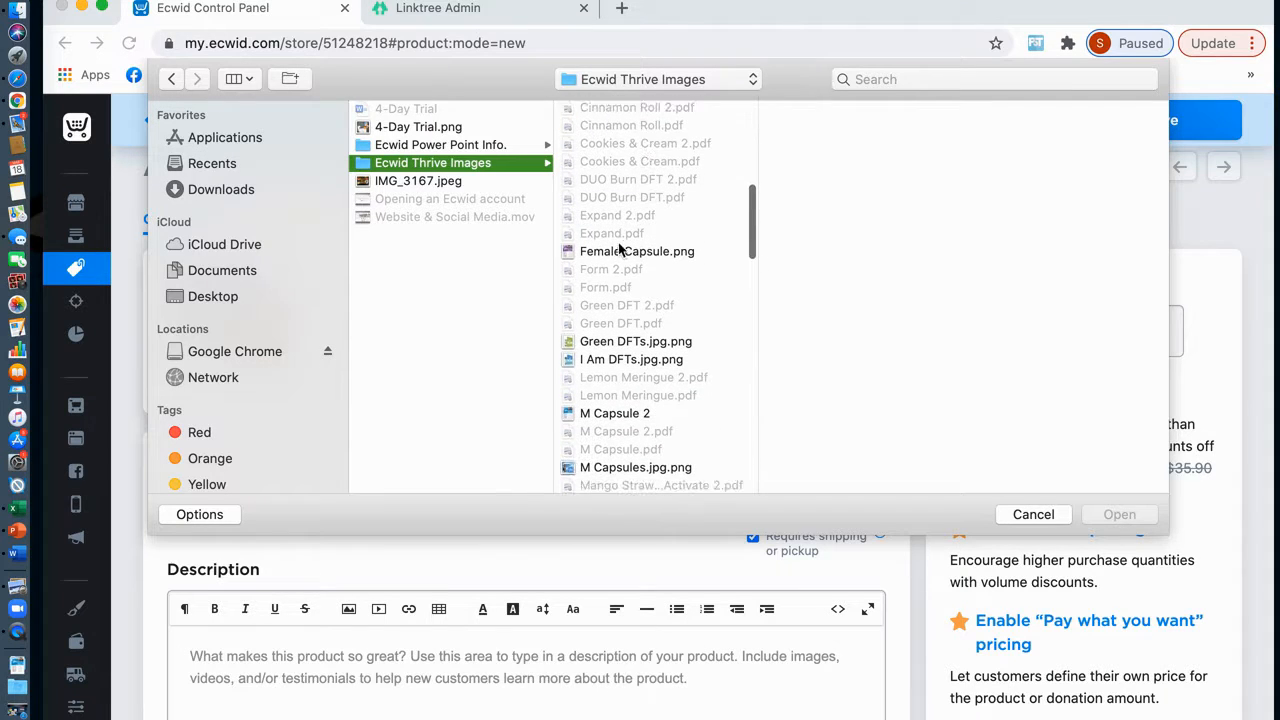
{"action": "double_click", "coordinate": [617, 252]}
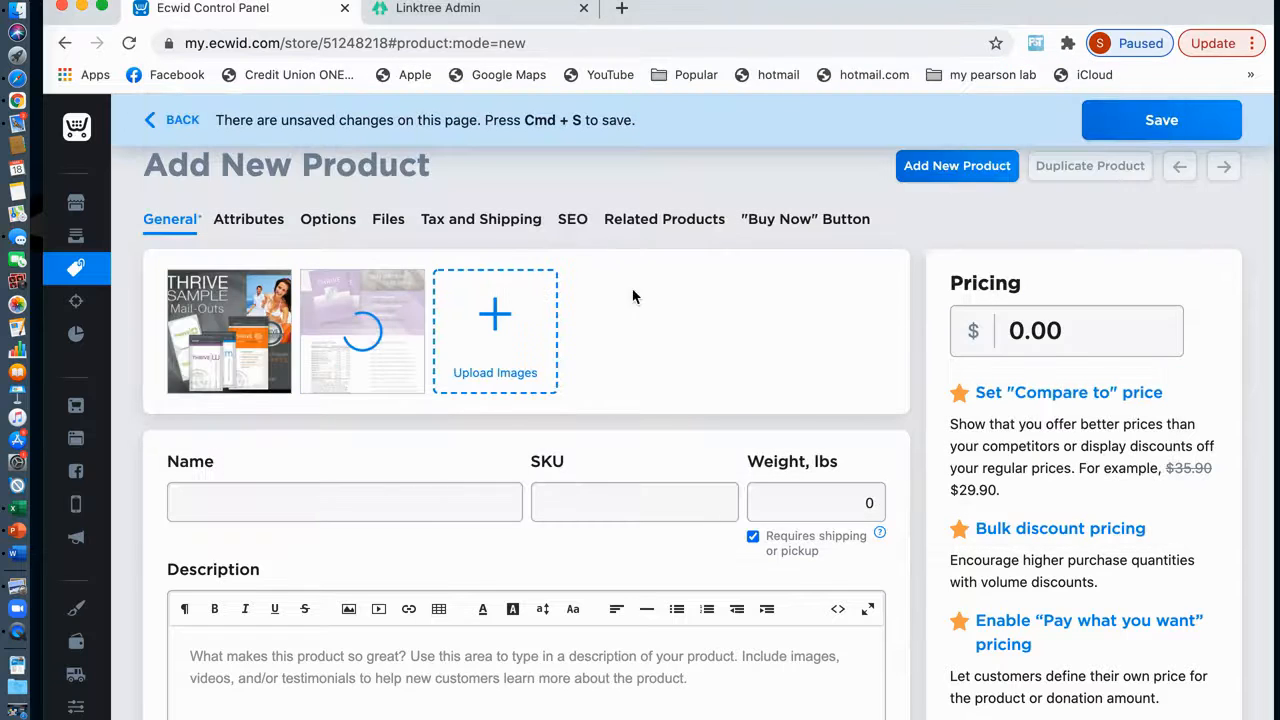
{"action": "left_click", "coordinate": [494, 312]}
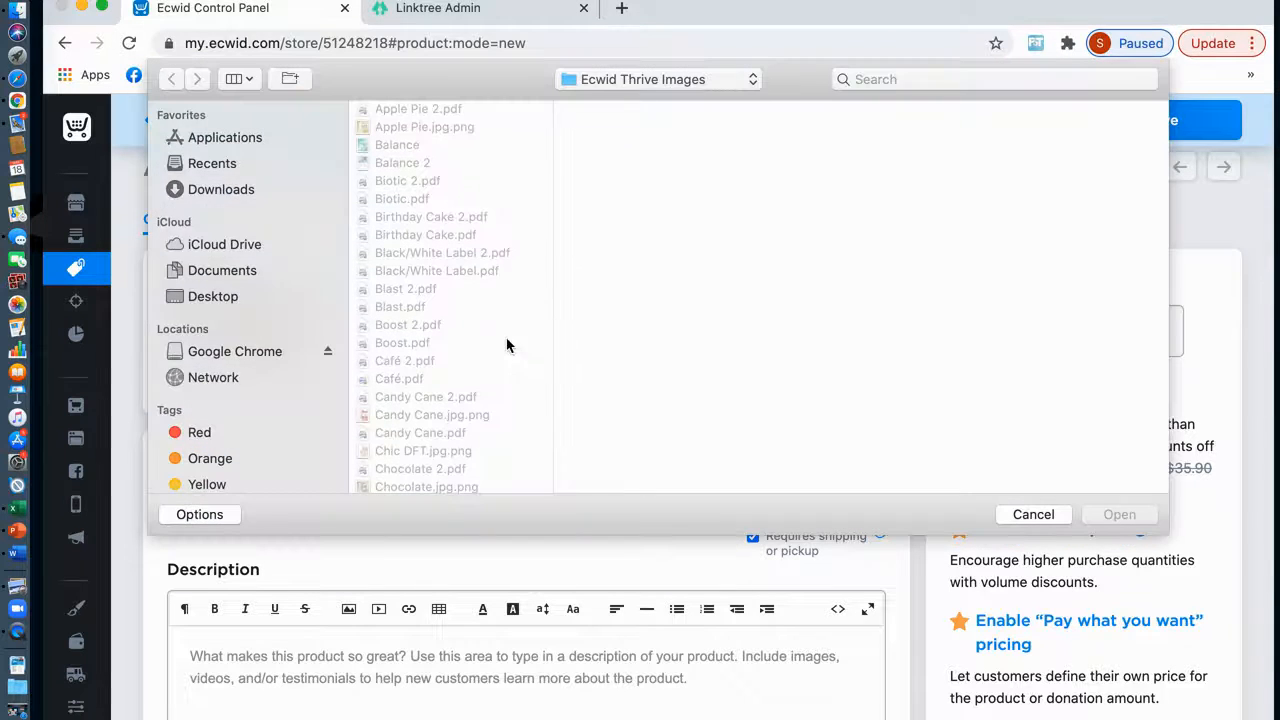
{"action": "scroll", "coordinate": [474, 252], "scroll_direction": "down", "scroll_amount": 5}
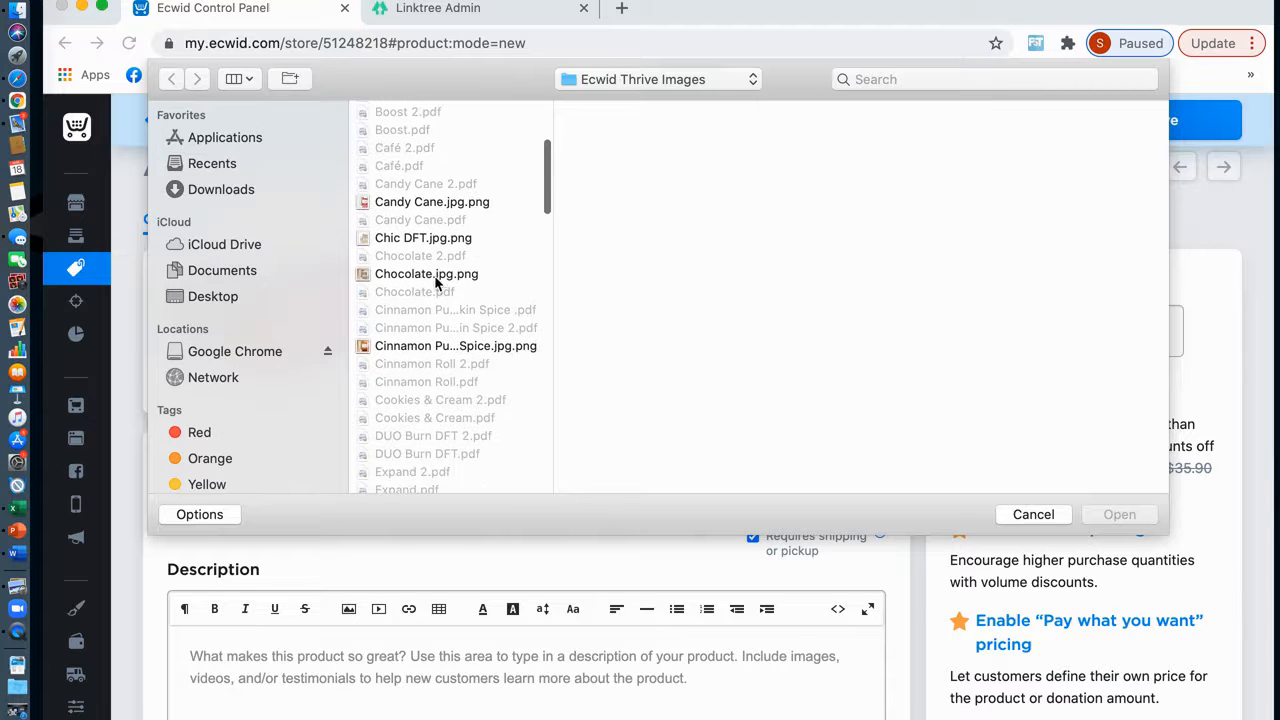
{"action": "double_click", "coordinate": [434, 278]}
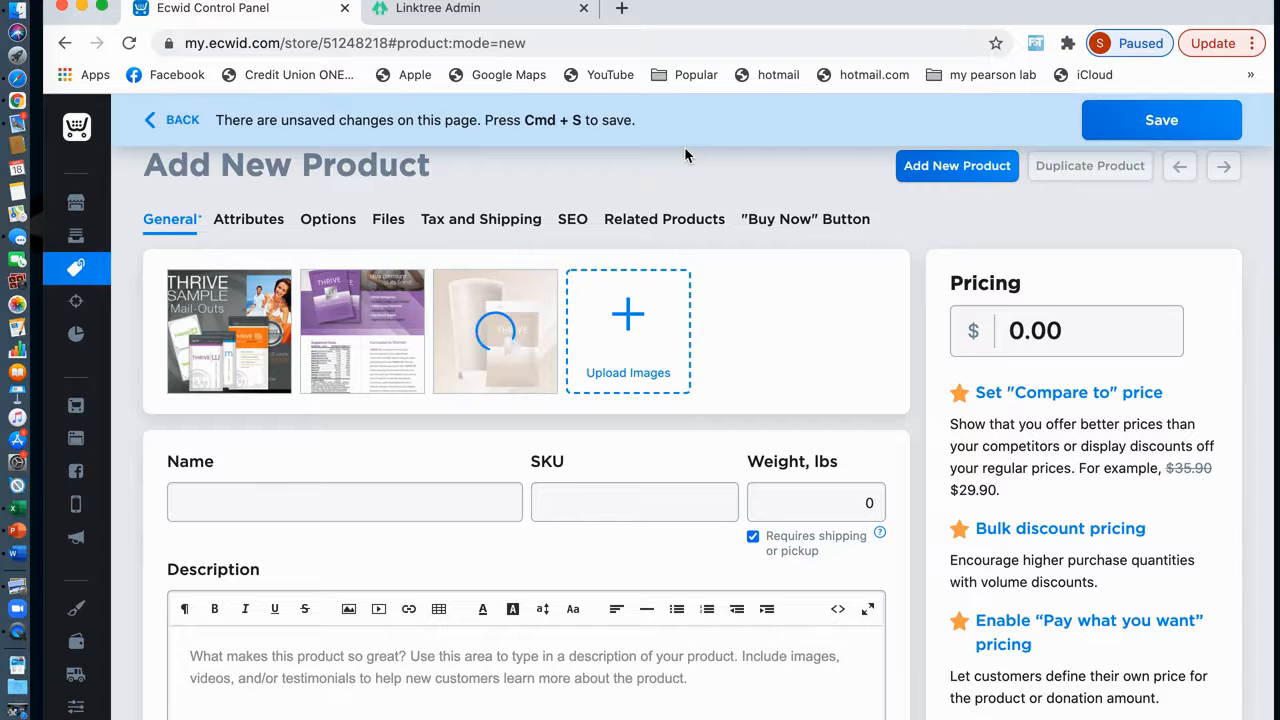
Name the new product 4-Day Trial and enter SKU 00005
{"action": "left_click", "coordinate": [310, 499]}
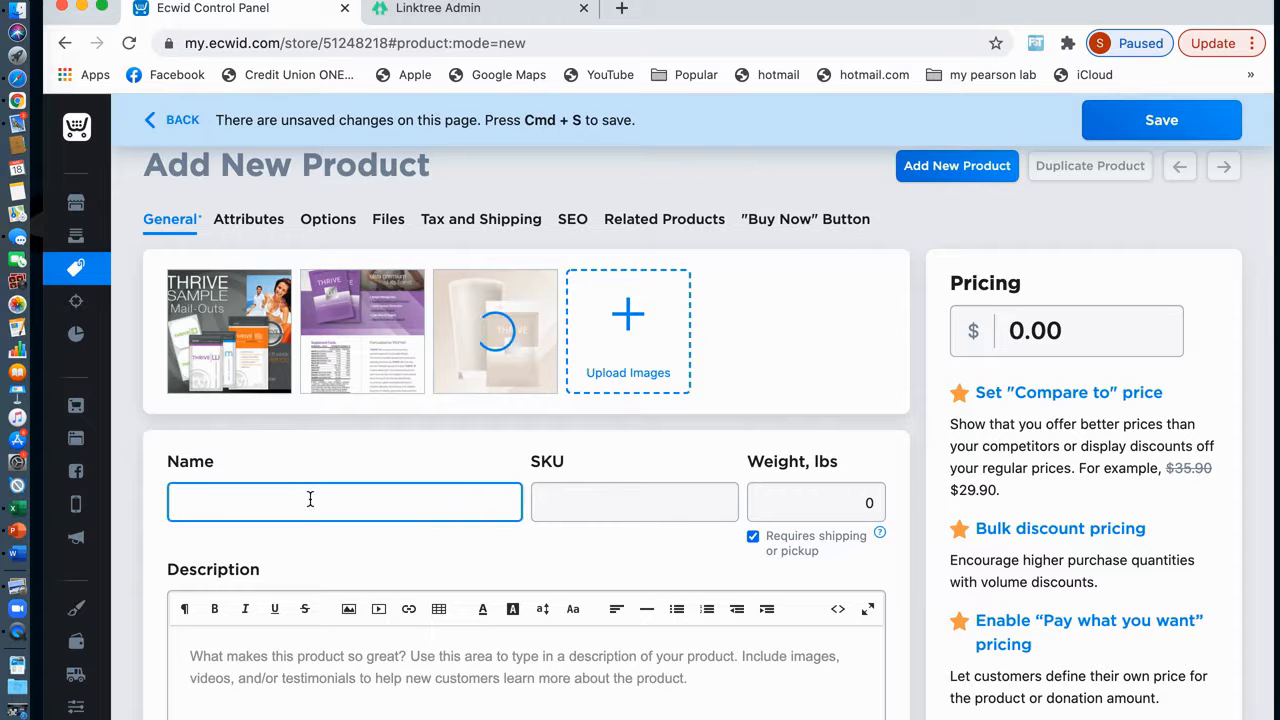
{"action": "type", "text": "$"}
{"action": "key", "text": "BackSpace"}
{"action": "type", "text": "4-Day Trial"}
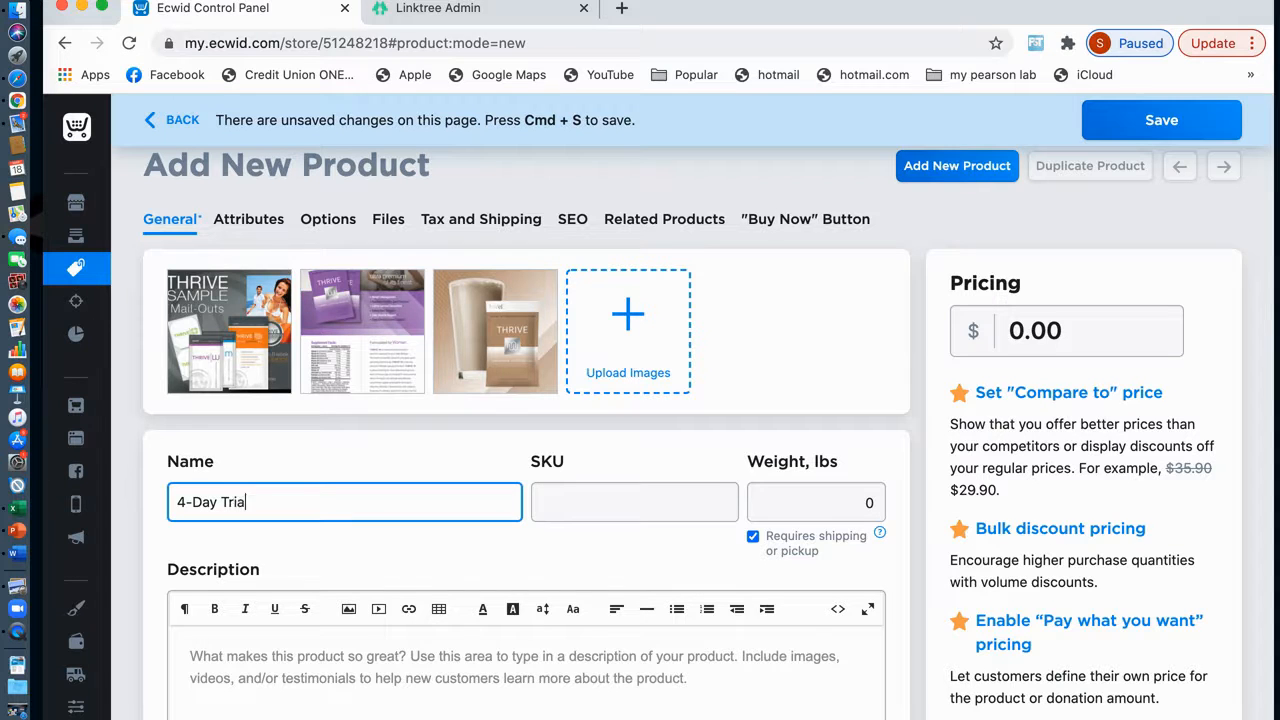
{"action": "left_click", "coordinate": [612, 503]}
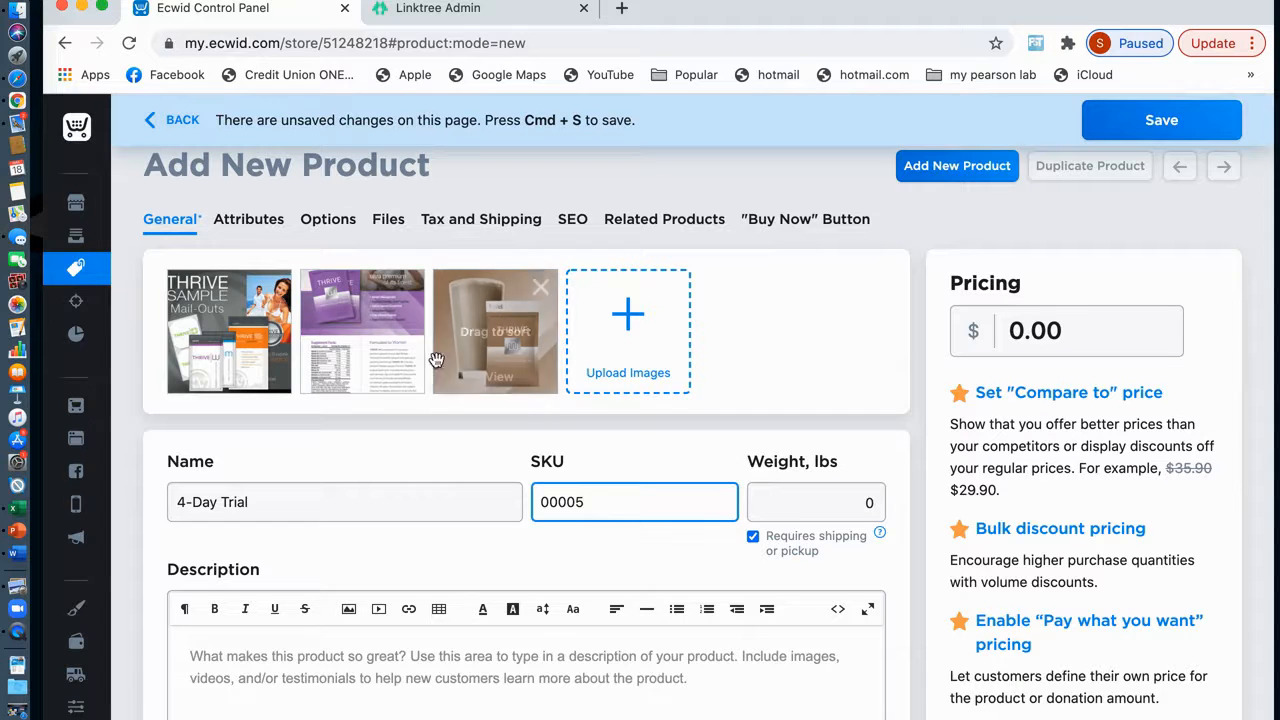
{"action": "scroll", "coordinate": [589, 390], "scroll_direction": "down", "scroll_amount": 2}
{"action": "scroll", "coordinate": [589, 390], "scroll_direction": "down", "scroll_amount": 5}
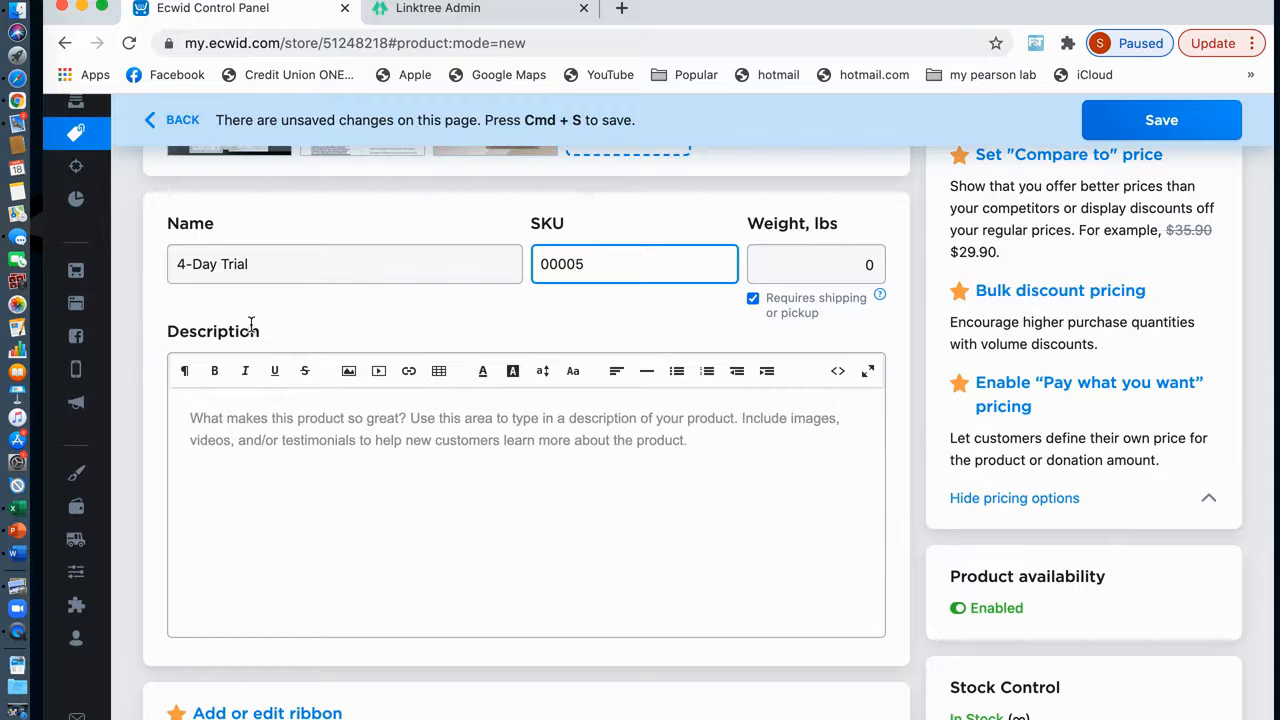
Copy the full text of the 4-Day Trial.docx Word document, then return to Chrome
{"action": "left_click", "coordinate": [84, 8]}
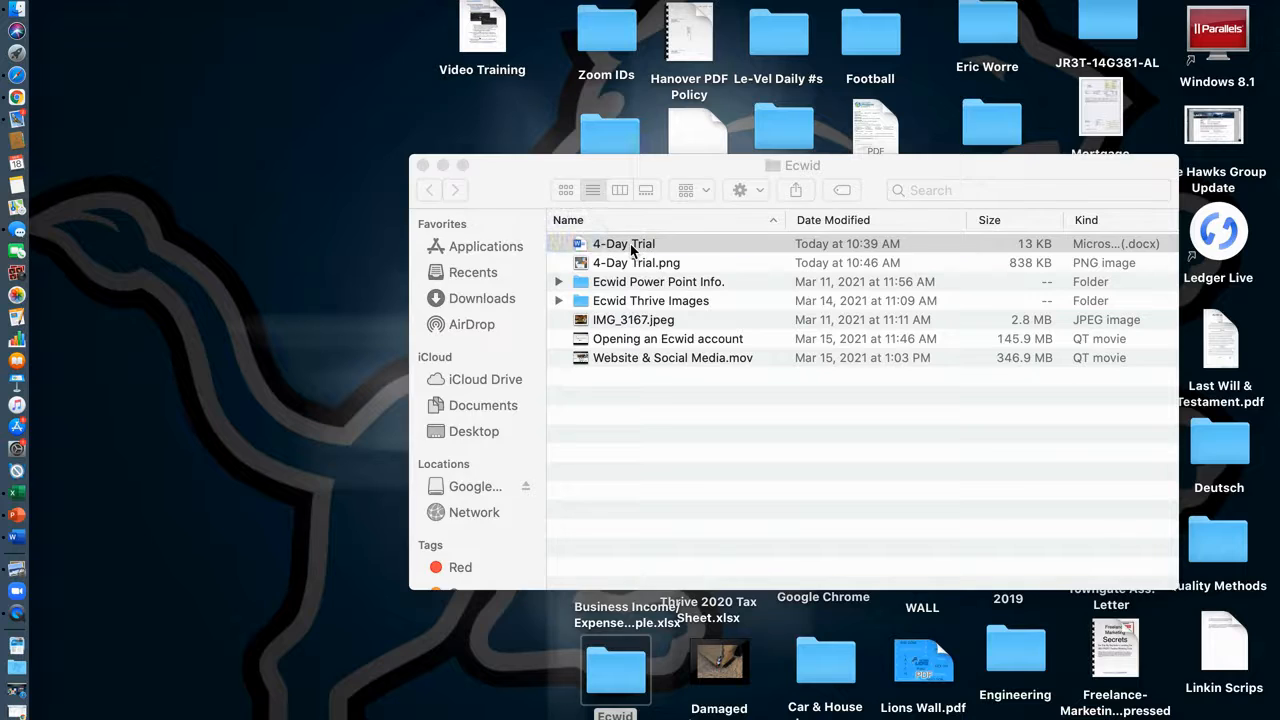
{"action": "double_click", "coordinate": [632, 247]}
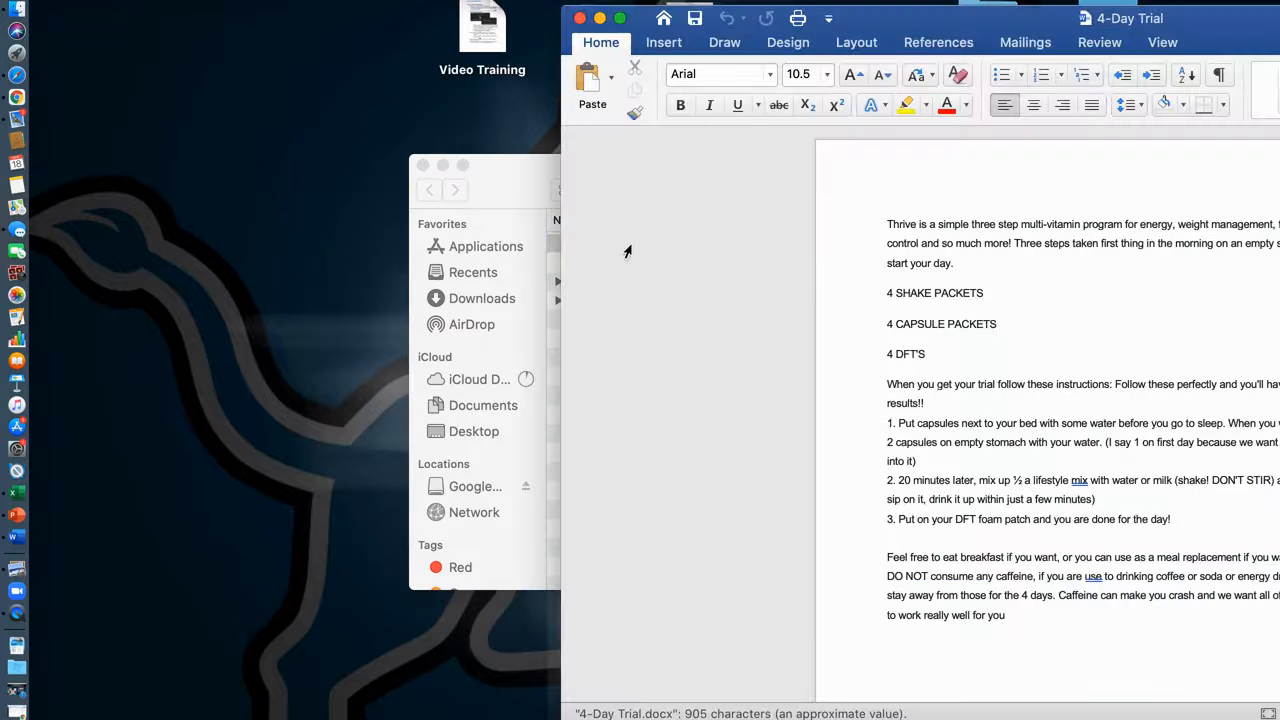
{"action": "double_click", "coordinate": [903, 22]}
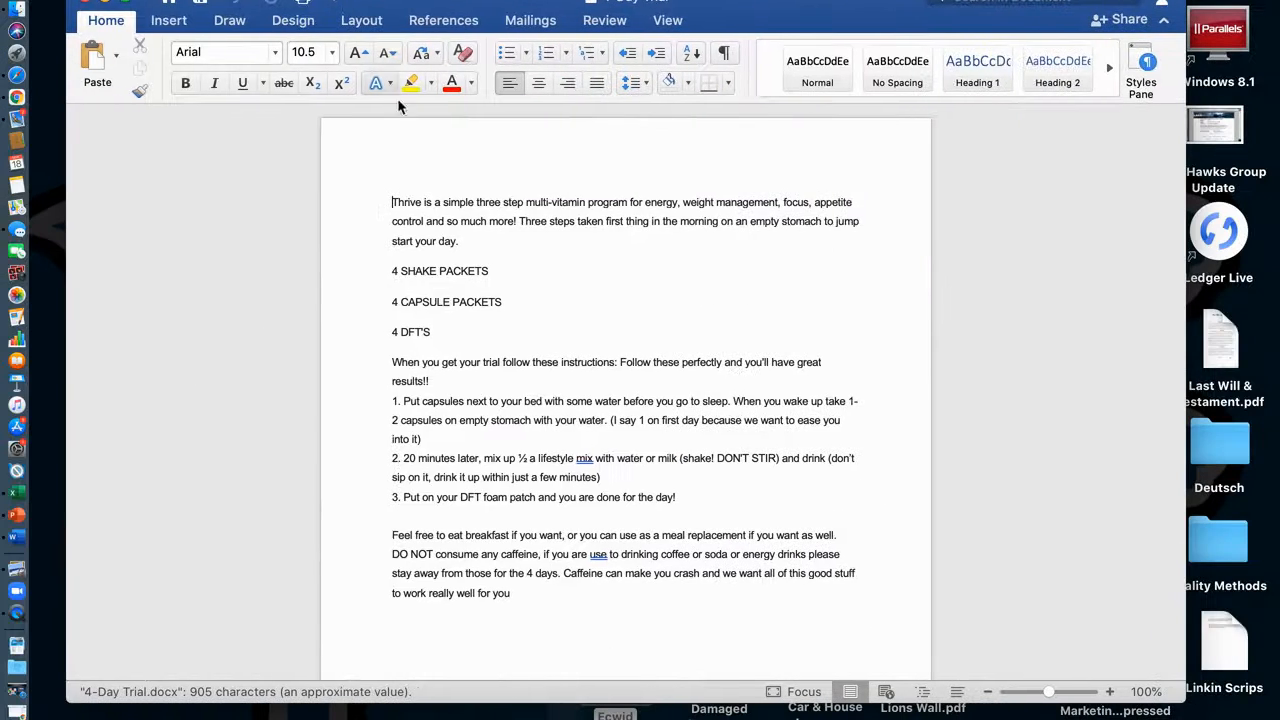
{"action": "left_click_drag", "start_coordinate": [386, 203], "coordinate": [570, 595]}
{"action": "right_click", "coordinate": [509, 483]}
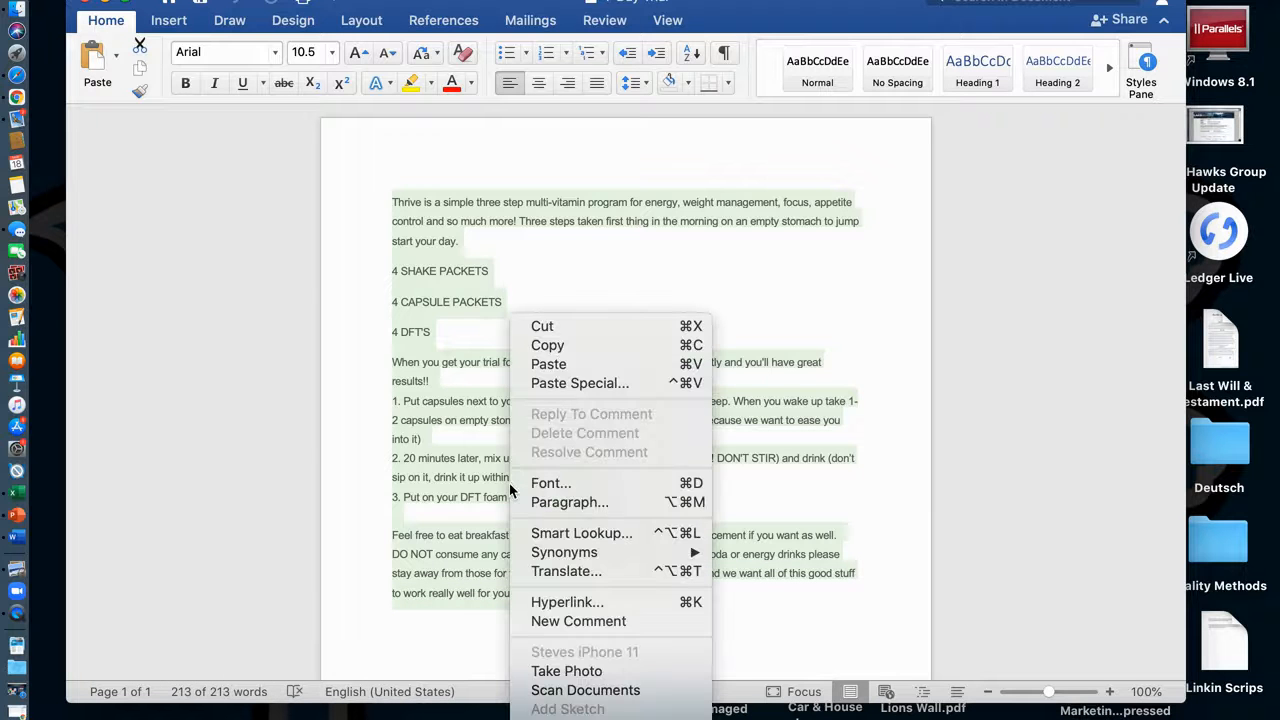
{"action": "left_click", "coordinate": [562, 345]}
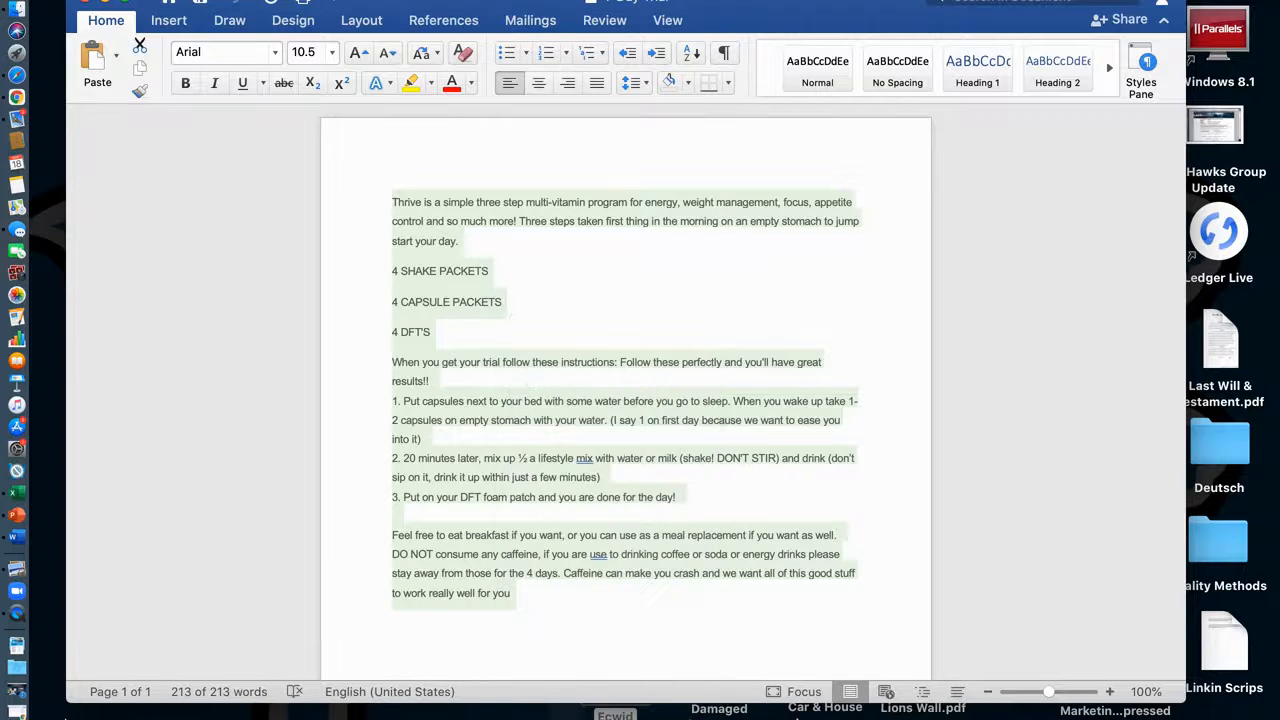
{"action": "left_click", "coordinate": [18, 706]}
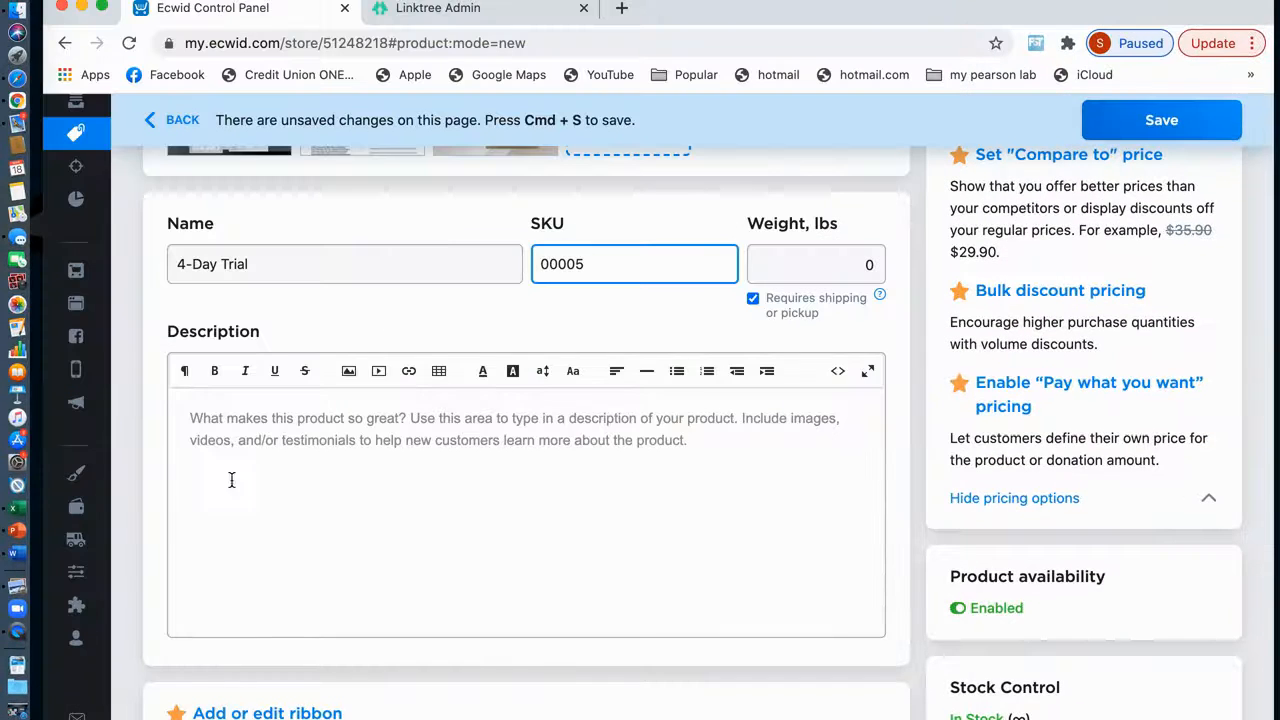
Paste the copied trial instructions into the product Description and review the pasted text
{"action": "left_click", "coordinate": [192, 420]}
{"action": "left_click", "coordinate": [192, 420]}
{"action": "right_click", "coordinate": [192, 419]}
{"action": "left_click", "coordinate": [269, 543]}
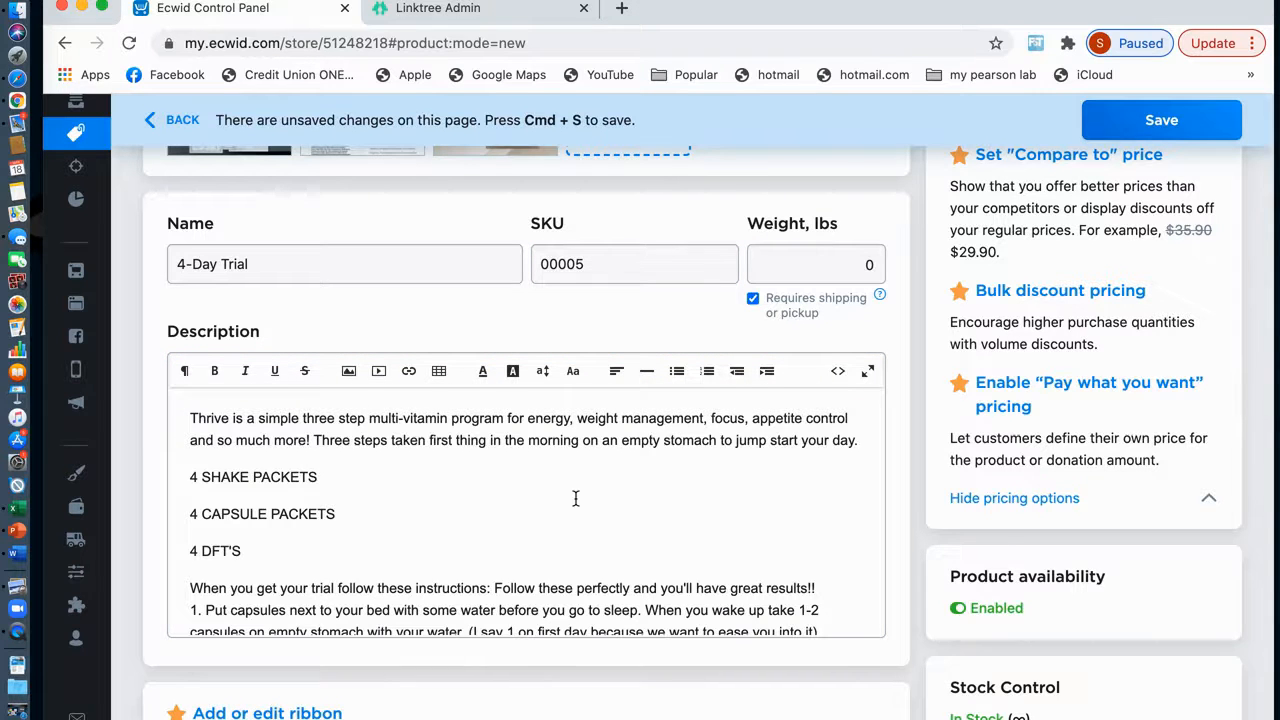
{"action": "scroll", "coordinate": [576, 498], "scroll_direction": "up", "scroll_amount": 1}
{"action": "scroll", "coordinate": [576, 498], "scroll_direction": "down", "scroll_amount": 2}
{"action": "scroll", "coordinate": [576, 498], "scroll_direction": "down", "scroll_amount": 2}
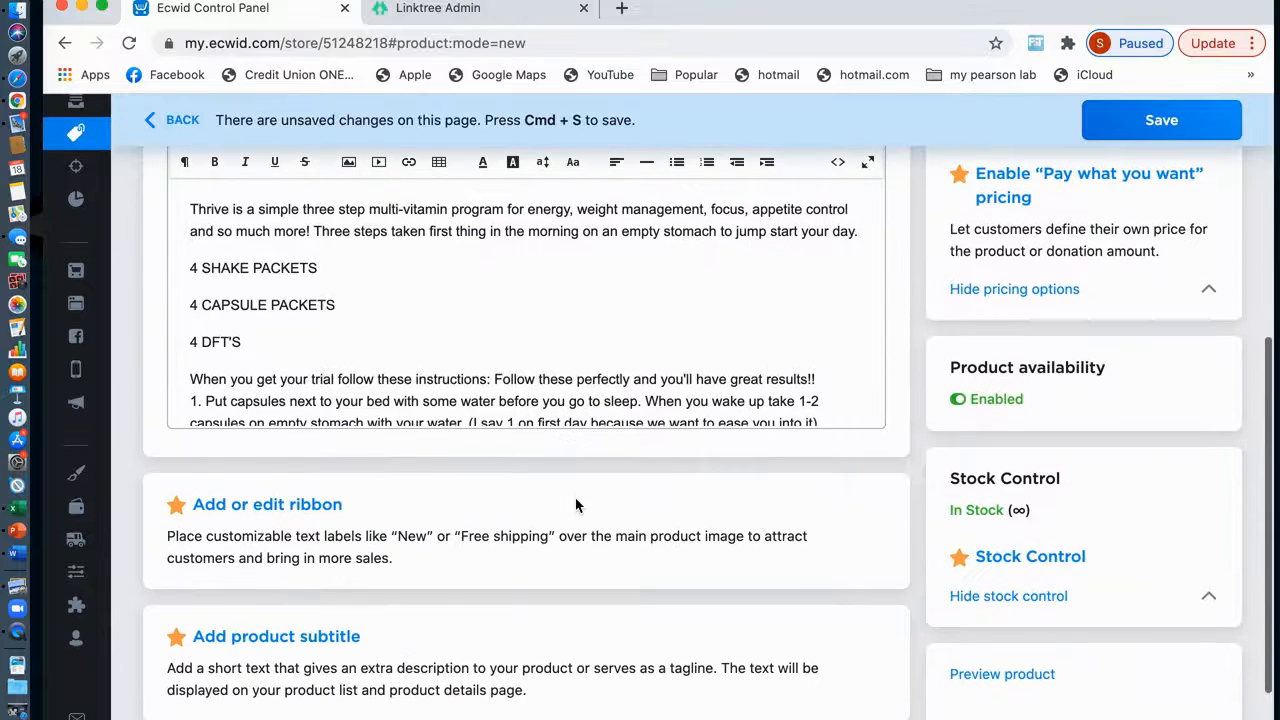
{"action": "scroll", "coordinate": [576, 500], "scroll_direction": "up", "scroll_amount": 6}
{"action": "scroll", "coordinate": [576, 505], "scroll_direction": "up", "scroll_amount": 1}
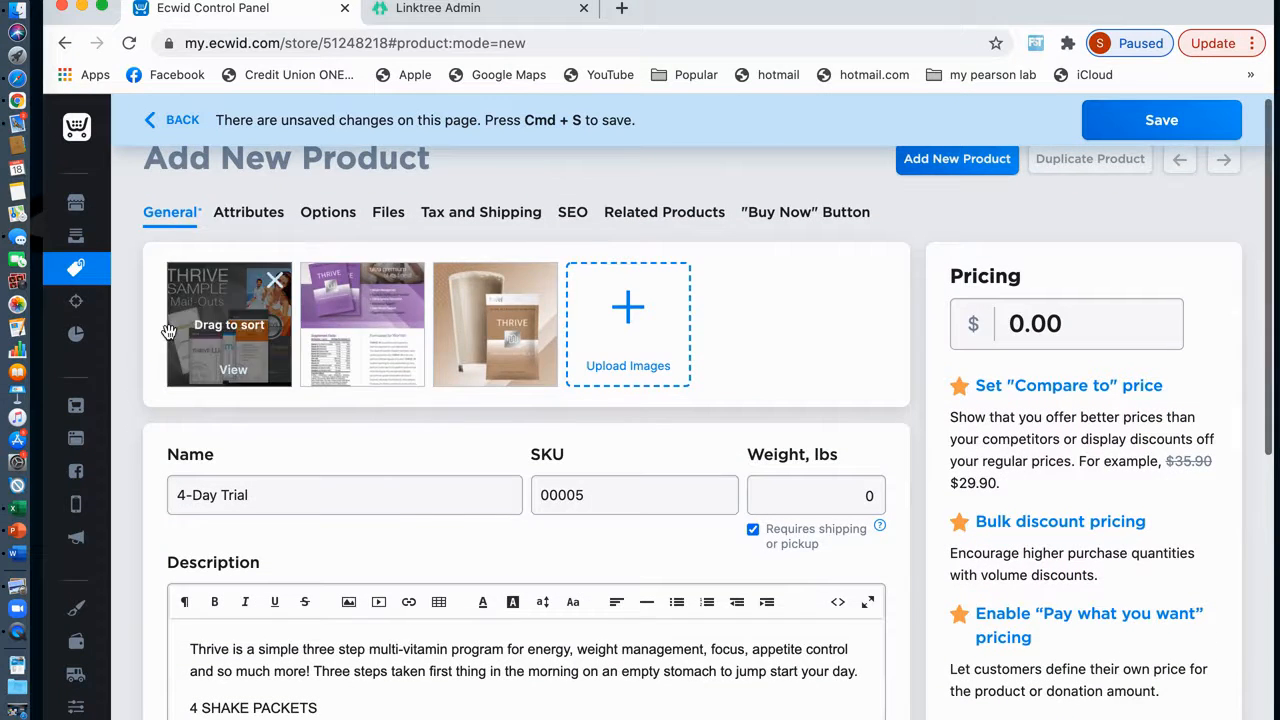
{"action": "scroll", "coordinate": [476, 482], "scroll_direction": "down", "scroll_amount": 1}
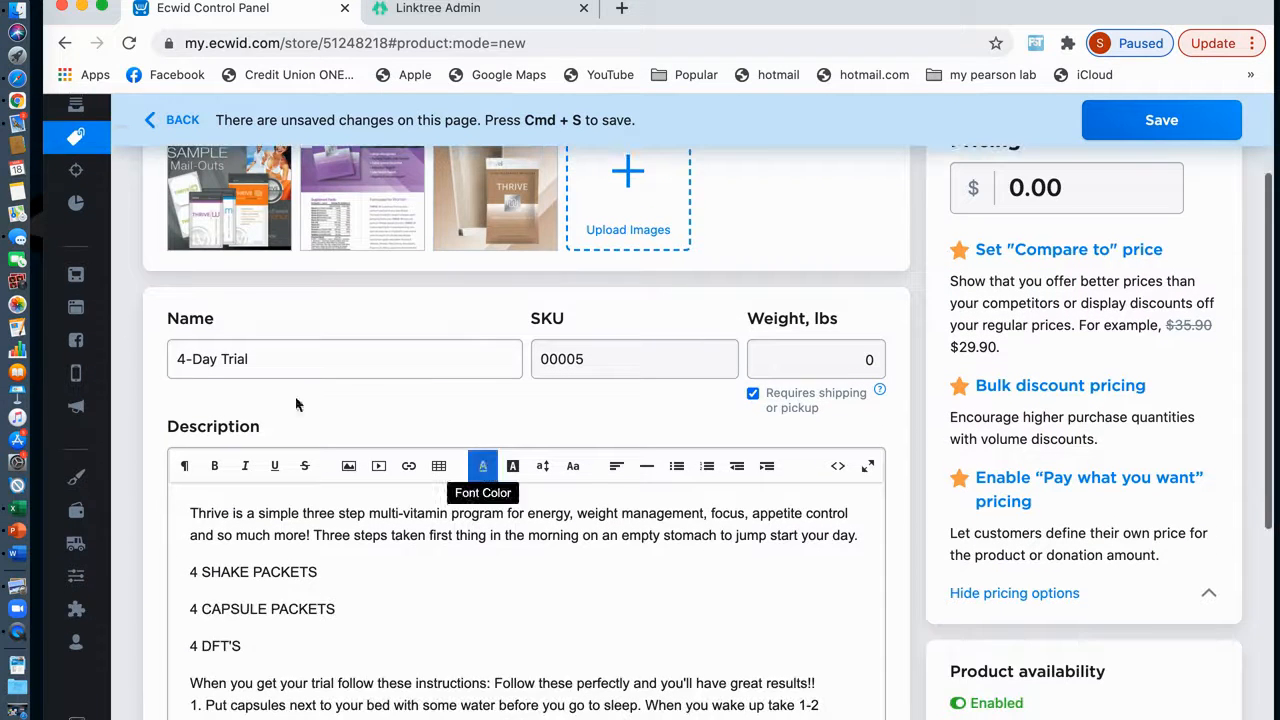
{"action": "scroll", "coordinate": [394, 503], "scroll_direction": "down", "scroll_amount": 3}
{"action": "scroll", "coordinate": [392, 502], "scroll_direction": "up", "scroll_amount": 1}
{"action": "scroll", "coordinate": [389, 502], "scroll_direction": "down", "scroll_amount": 3}
{"action": "scroll", "coordinate": [390, 500], "scroll_direction": "up", "scroll_amount": 5}
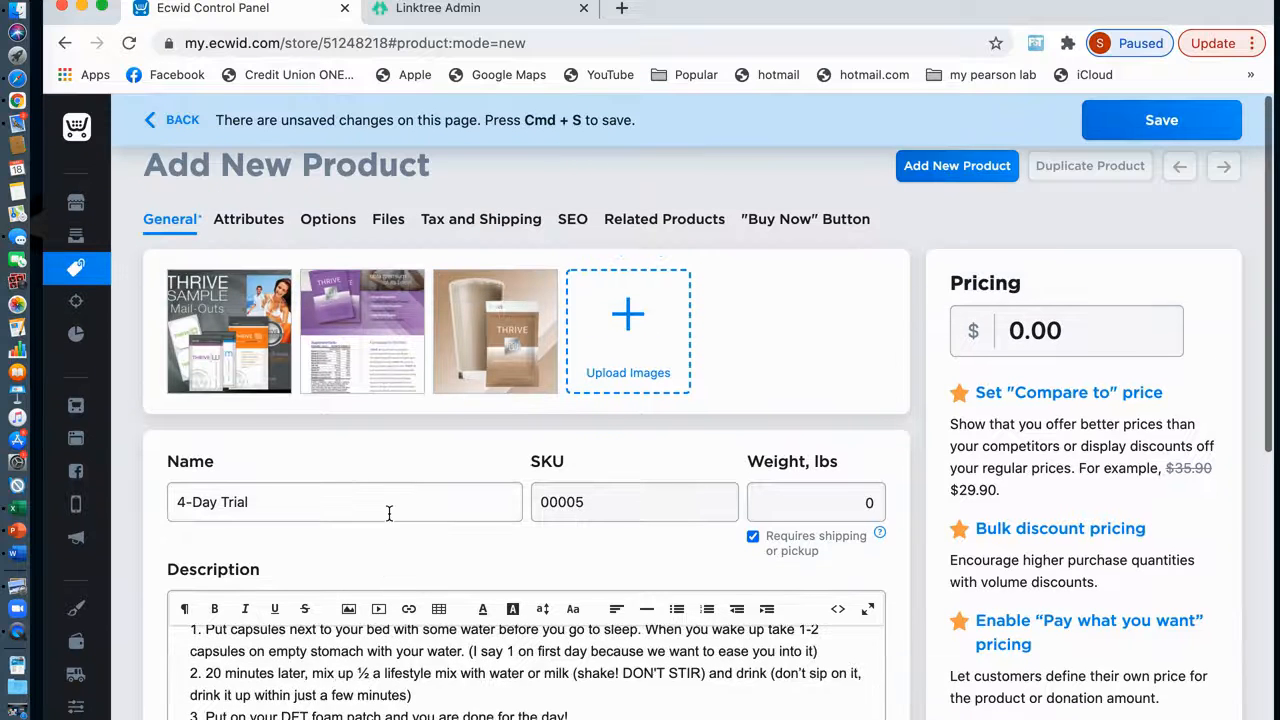
Price the 4-Day Trial at 20.00, save it, and return to the products list
{"action": "left_click", "coordinate": [1014, 330]}
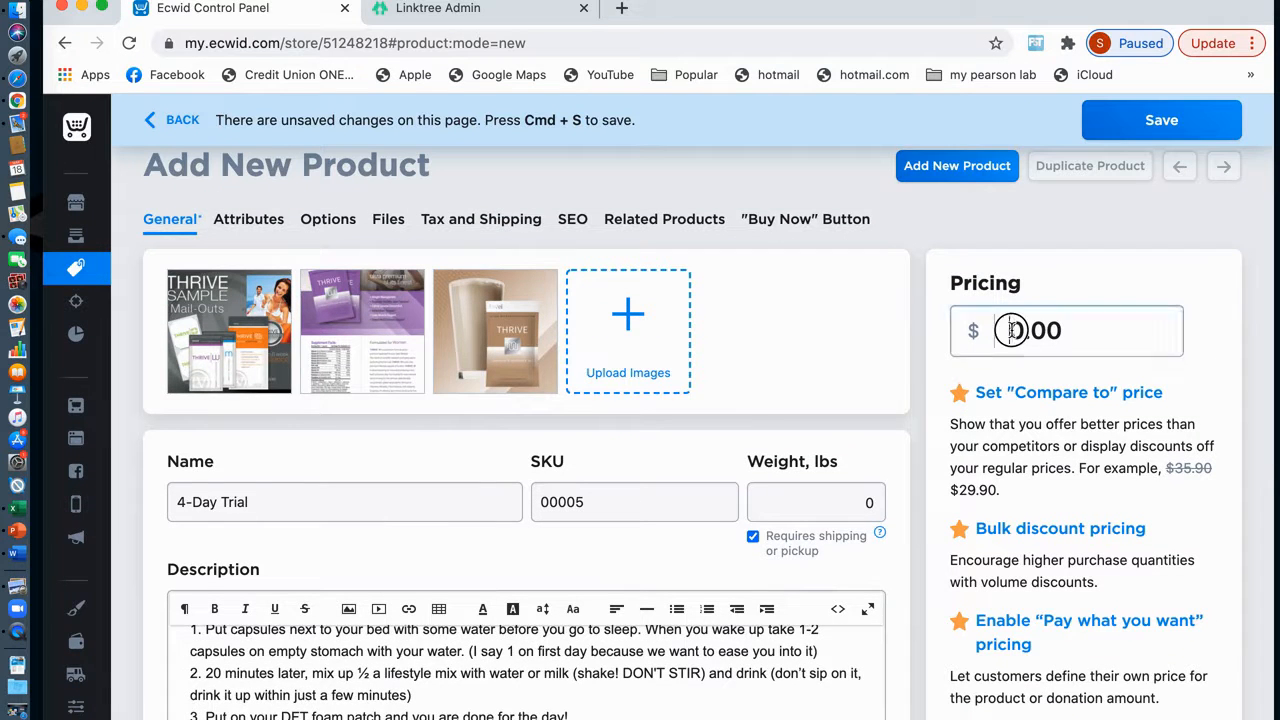
{"action": "type", "text": "2"}
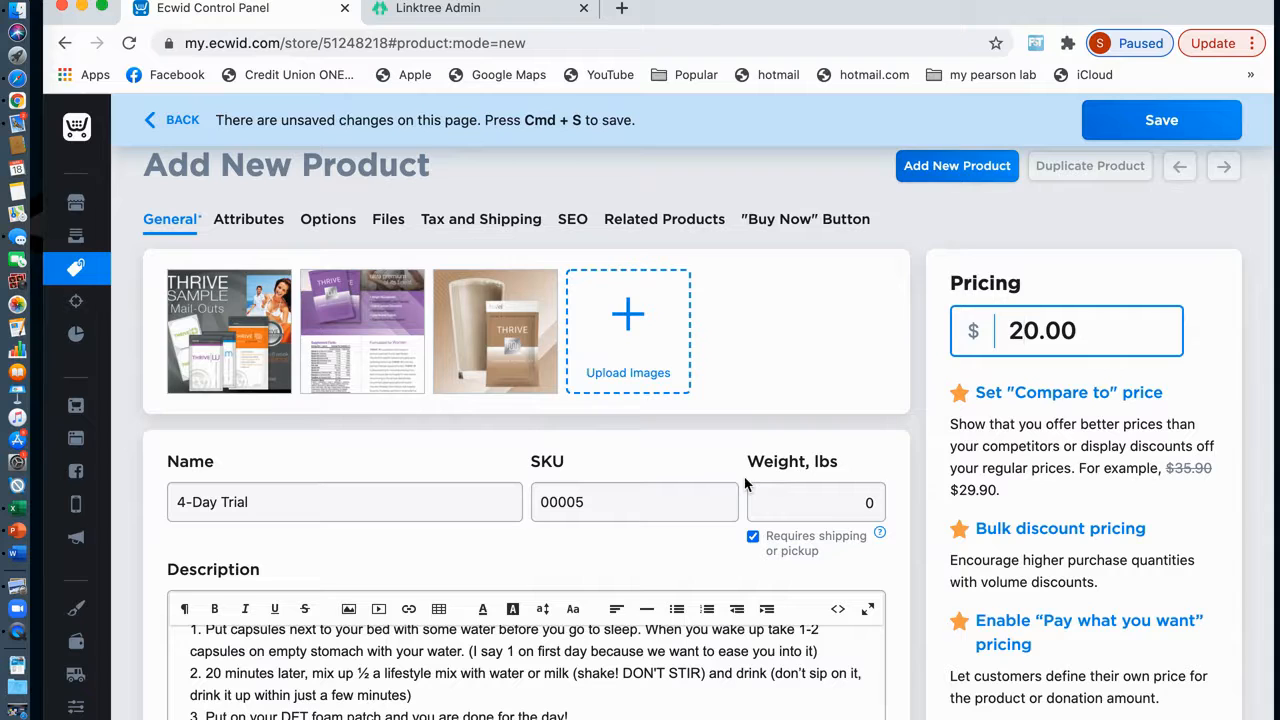
{"action": "scroll", "coordinate": [744, 478], "scroll_direction": "down", "scroll_amount": 5}
{"action": "scroll", "coordinate": [744, 478], "scroll_direction": "up", "scroll_amount": 5}
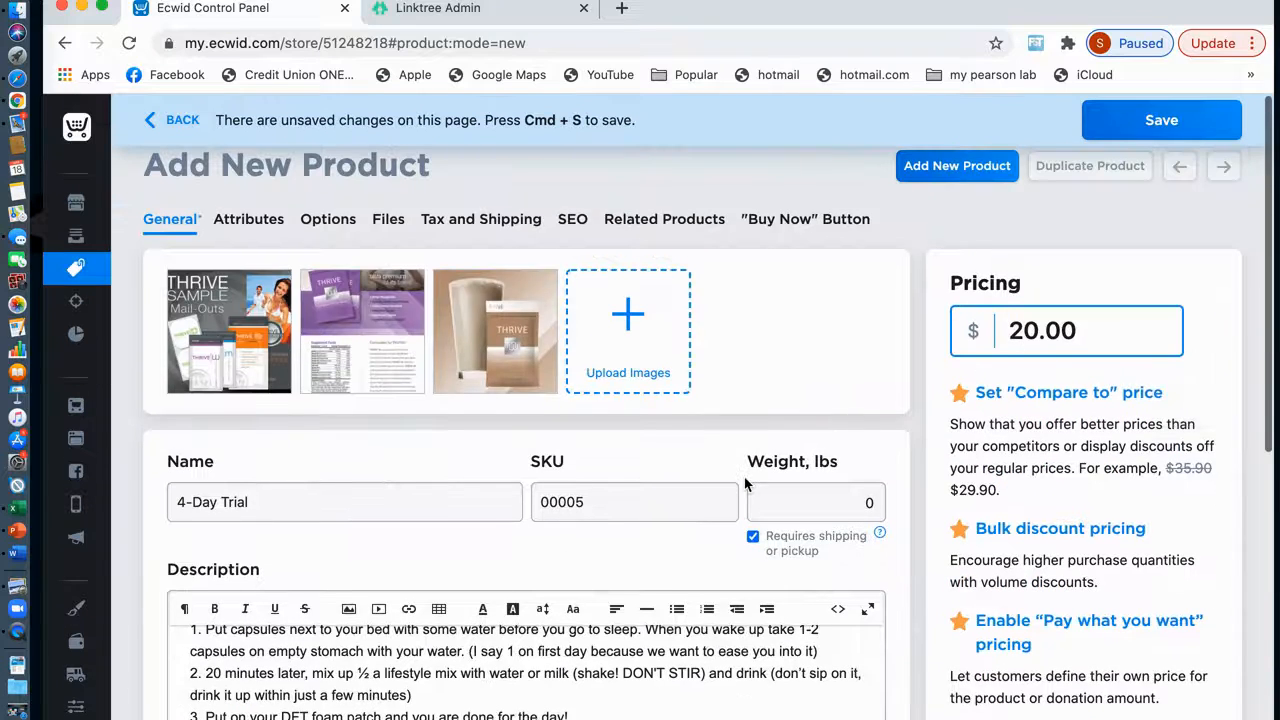
{"action": "left_click", "coordinate": [1160, 122]}
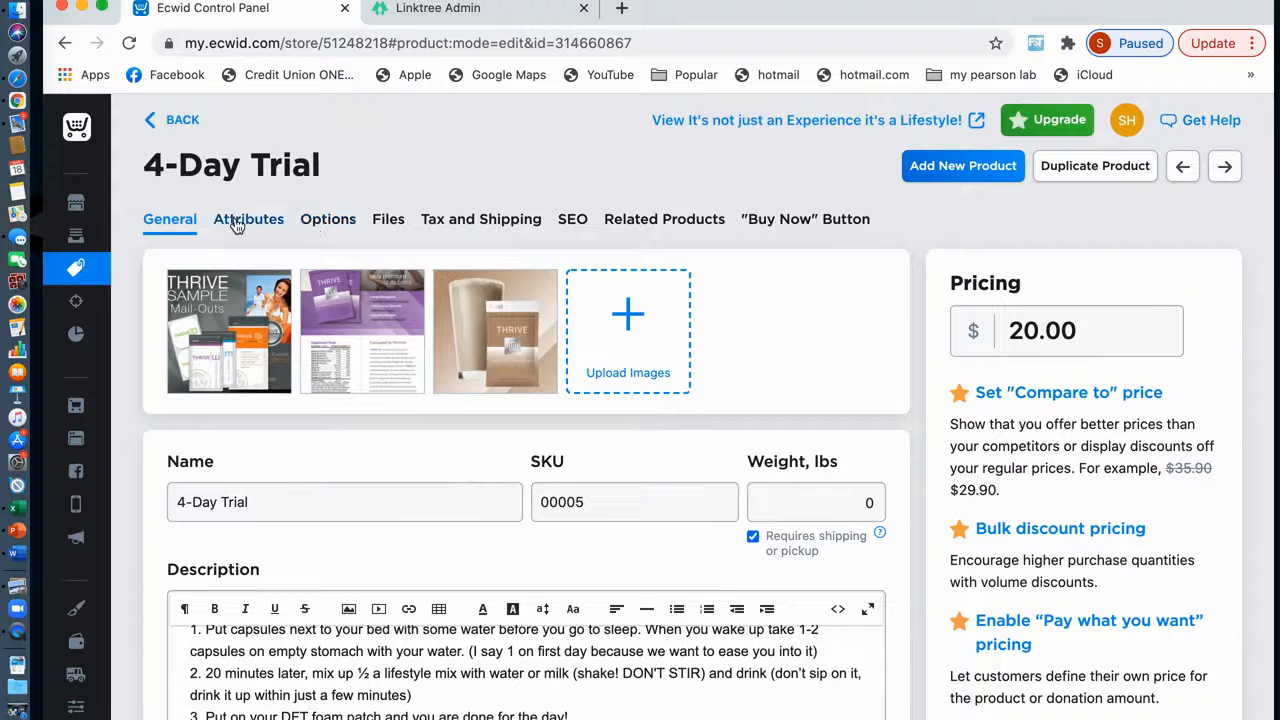
{"action": "left_click", "coordinate": [185, 127]}
Reopen the 4-Day Trial product (SKU 00005) from the products list
{"action": "scroll", "coordinate": [670, 378], "scroll_direction": "down", "scroll_amount": 2}
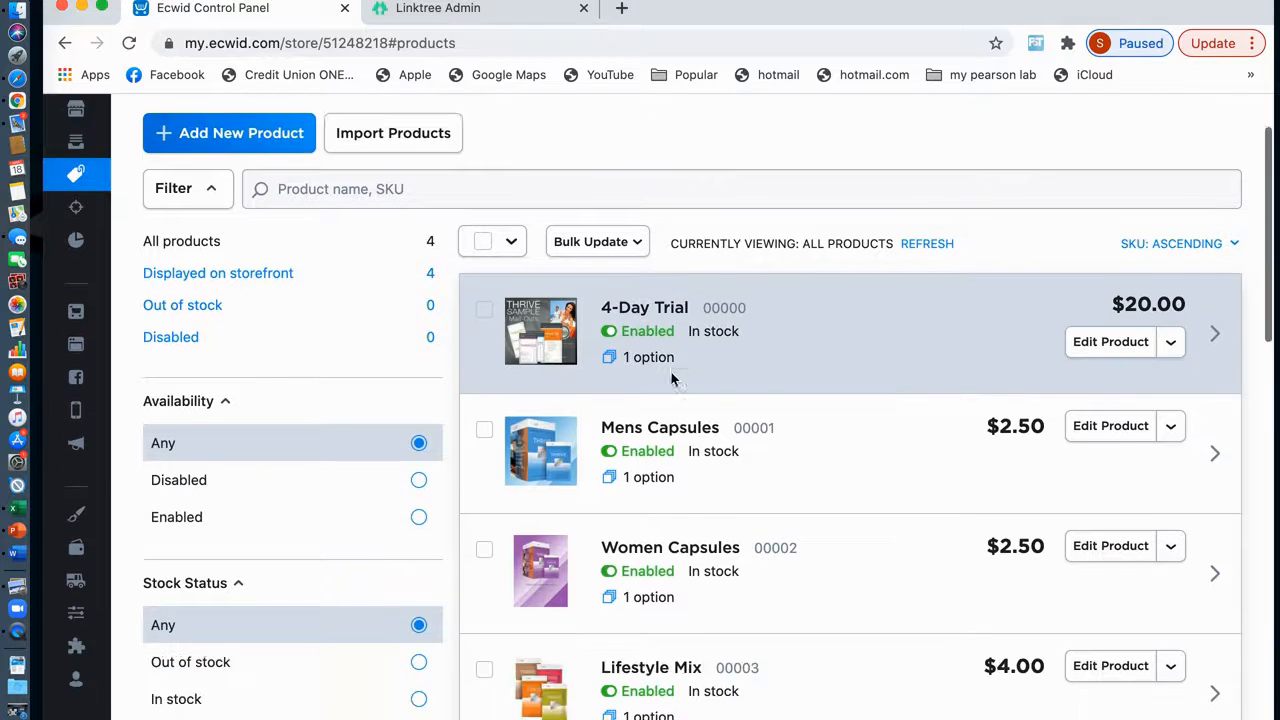
{"action": "scroll", "coordinate": [660, 620], "scroll_direction": "down", "scroll_amount": 4}
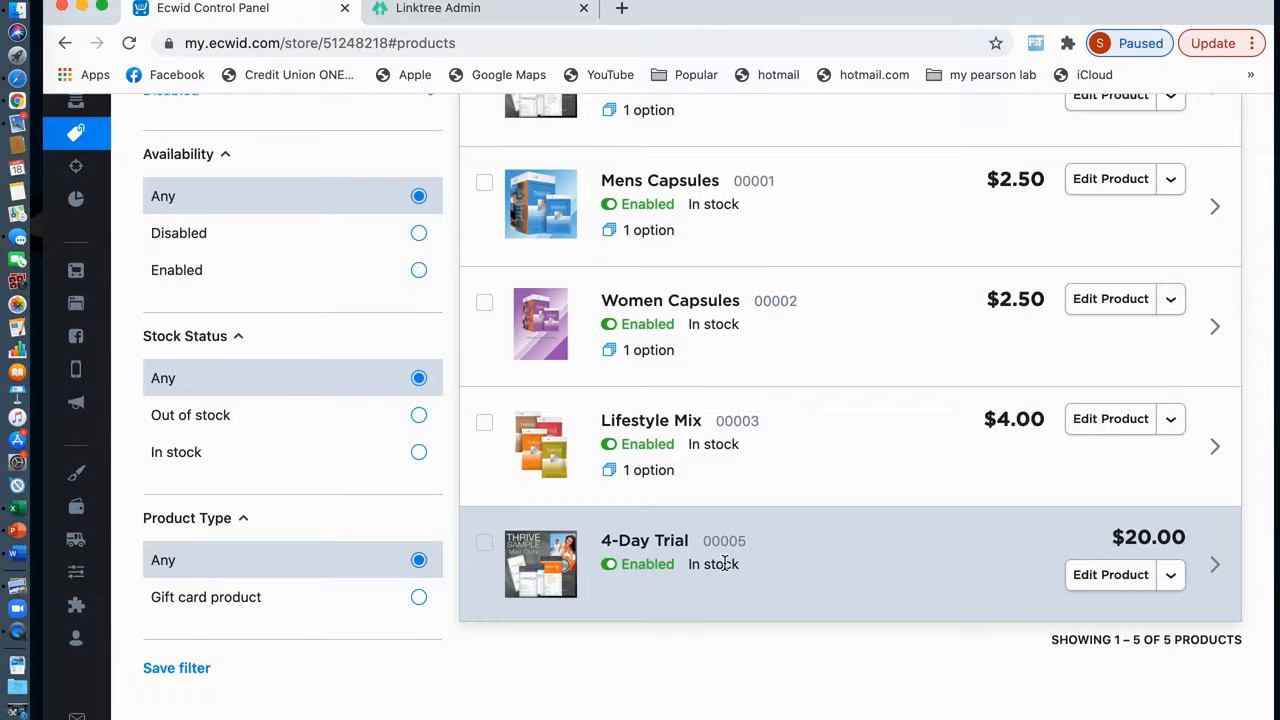
{"action": "left_click", "coordinate": [1217, 566]}
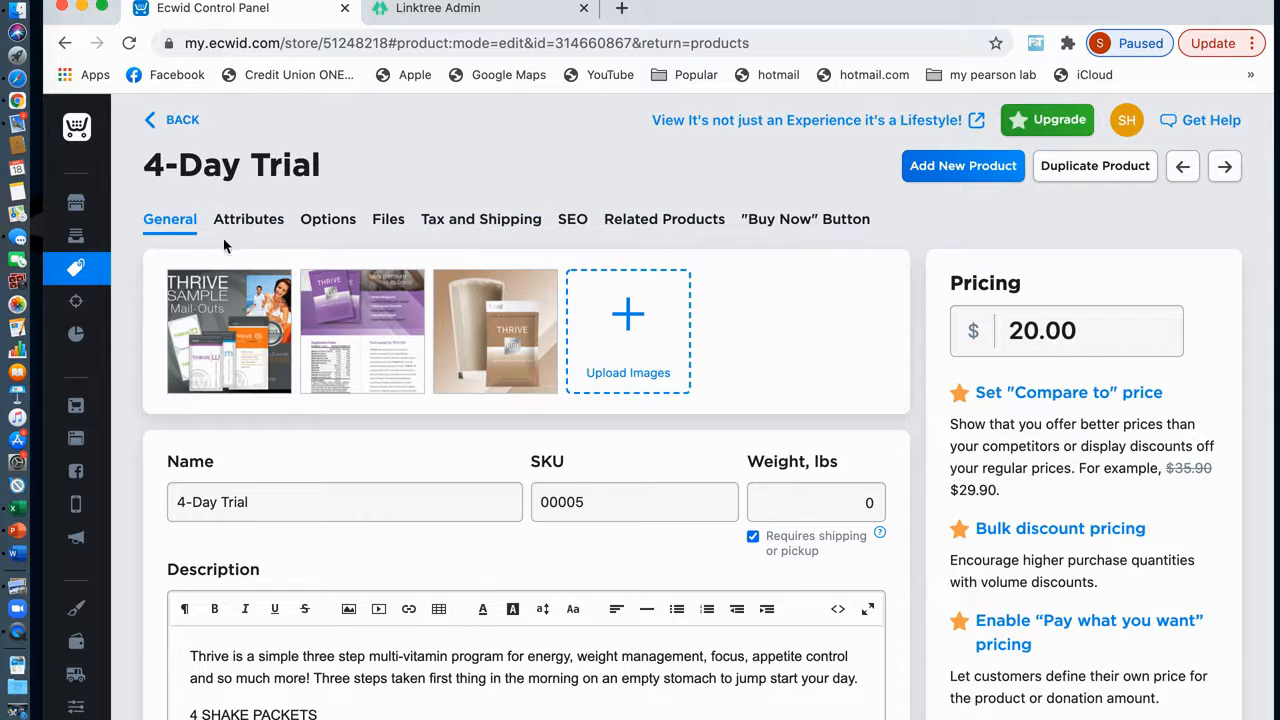
Enter UPC 00005 and Brand Le-Vel in the 4-Day Trial's attributes
{"action": "left_click", "coordinate": [257, 225]}
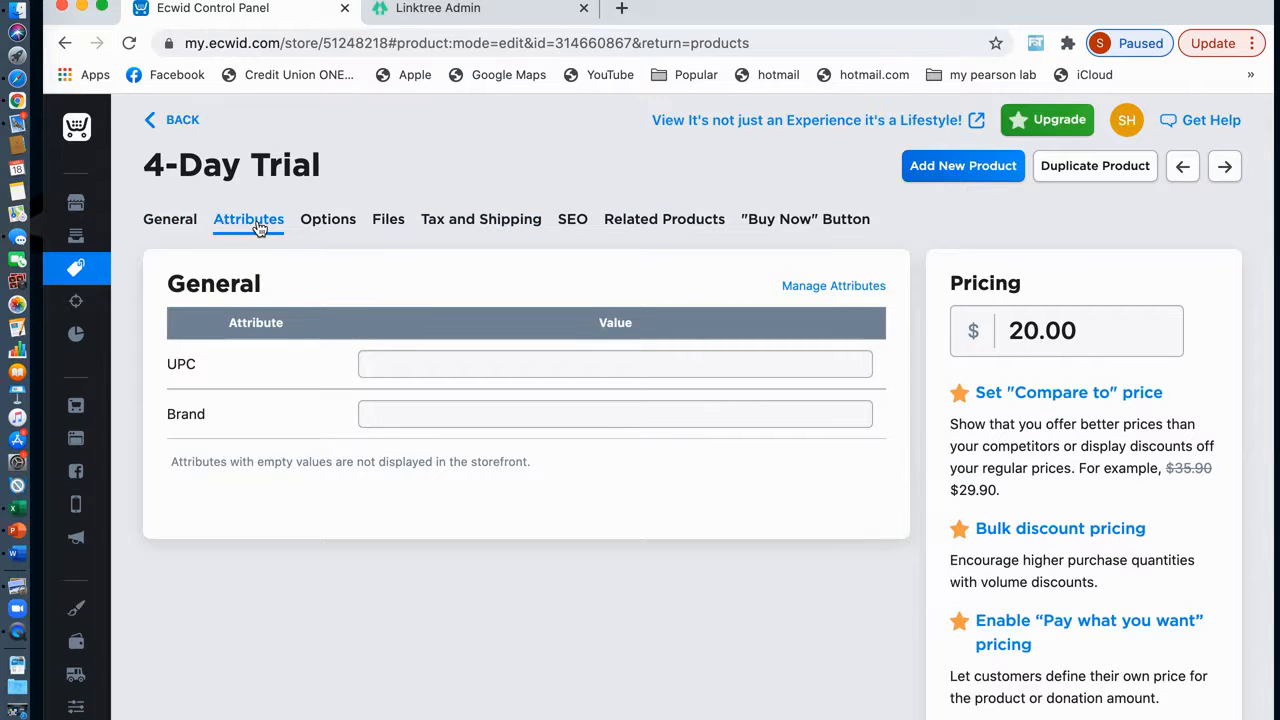
{"action": "left_click", "coordinate": [410, 364]}
{"action": "type", "text": "00005"}
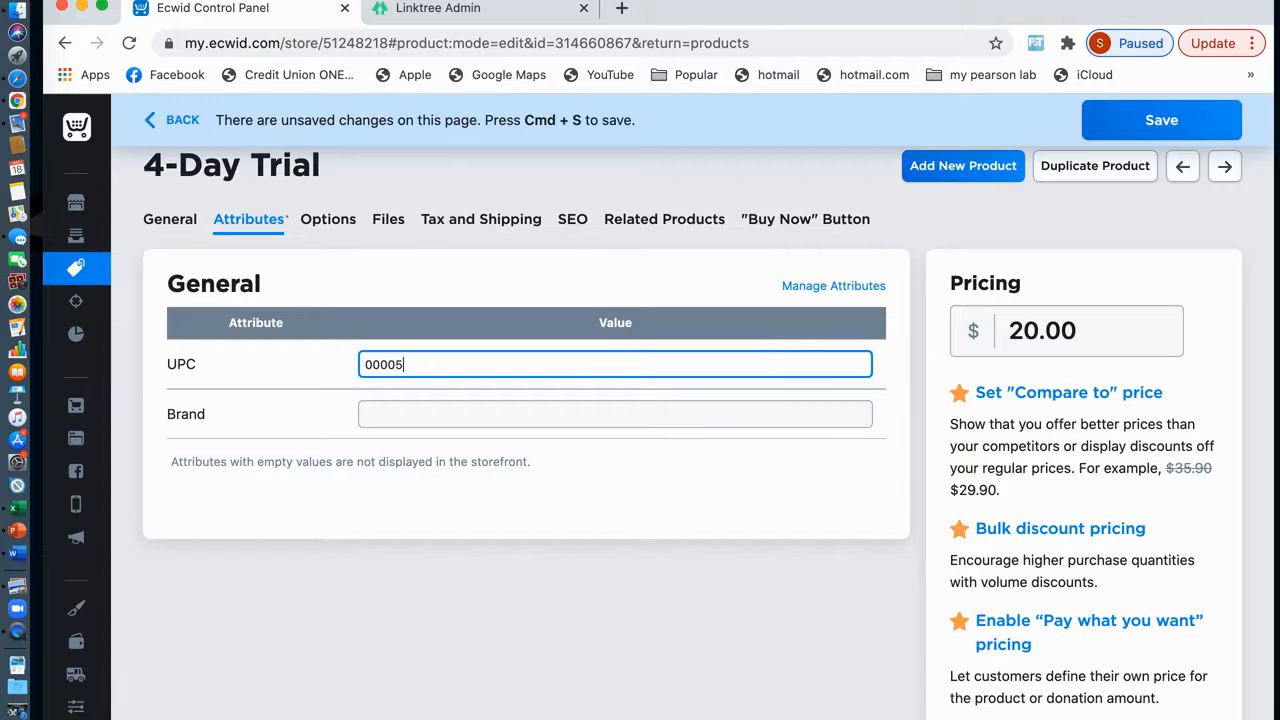
{"action": "left_click", "coordinate": [393, 410]}
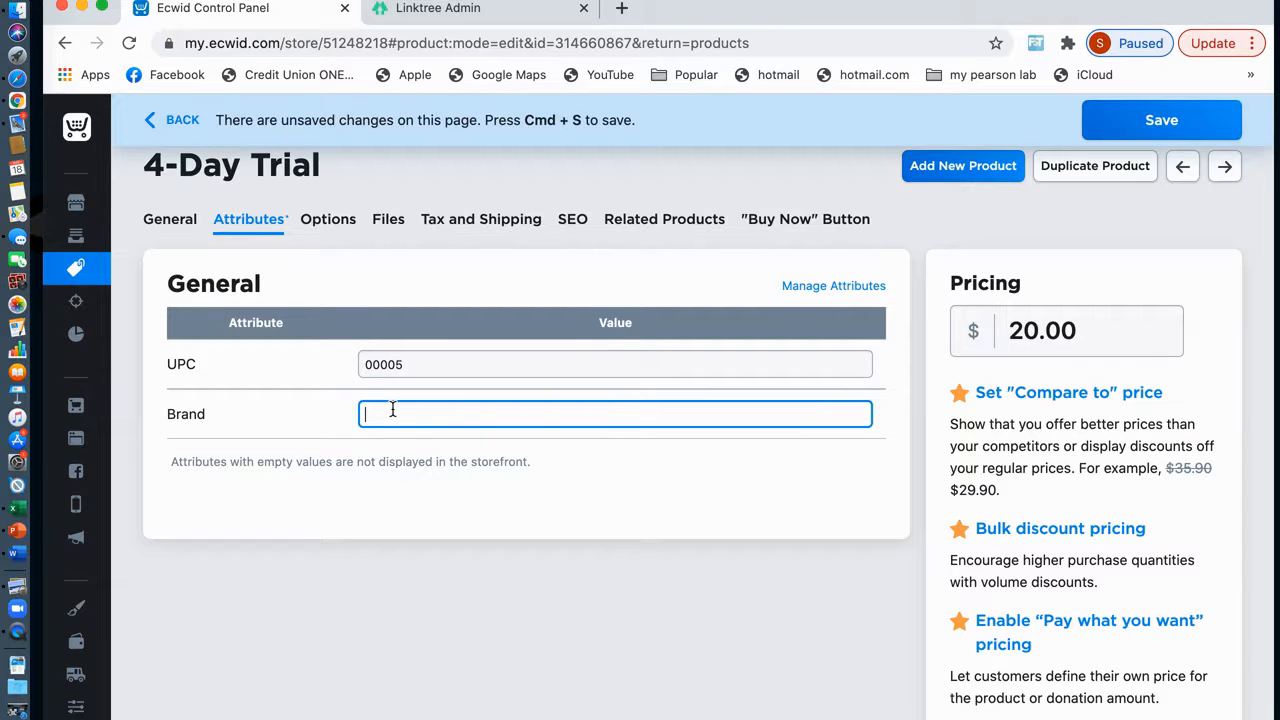
{"action": "left_click", "coordinate": [331, 224]}
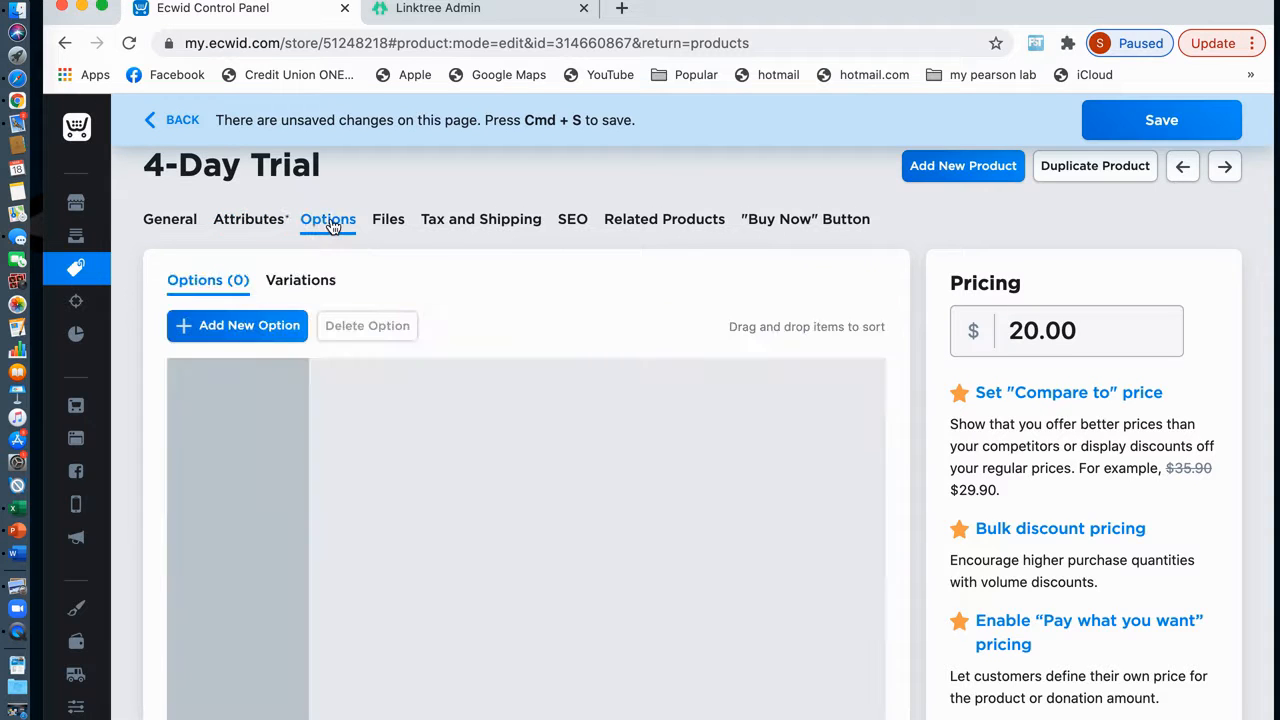
Add a 4-Day Trial option with values Male Trial and Female Trial, and save
{"action": "left_click", "coordinate": [228, 334]}
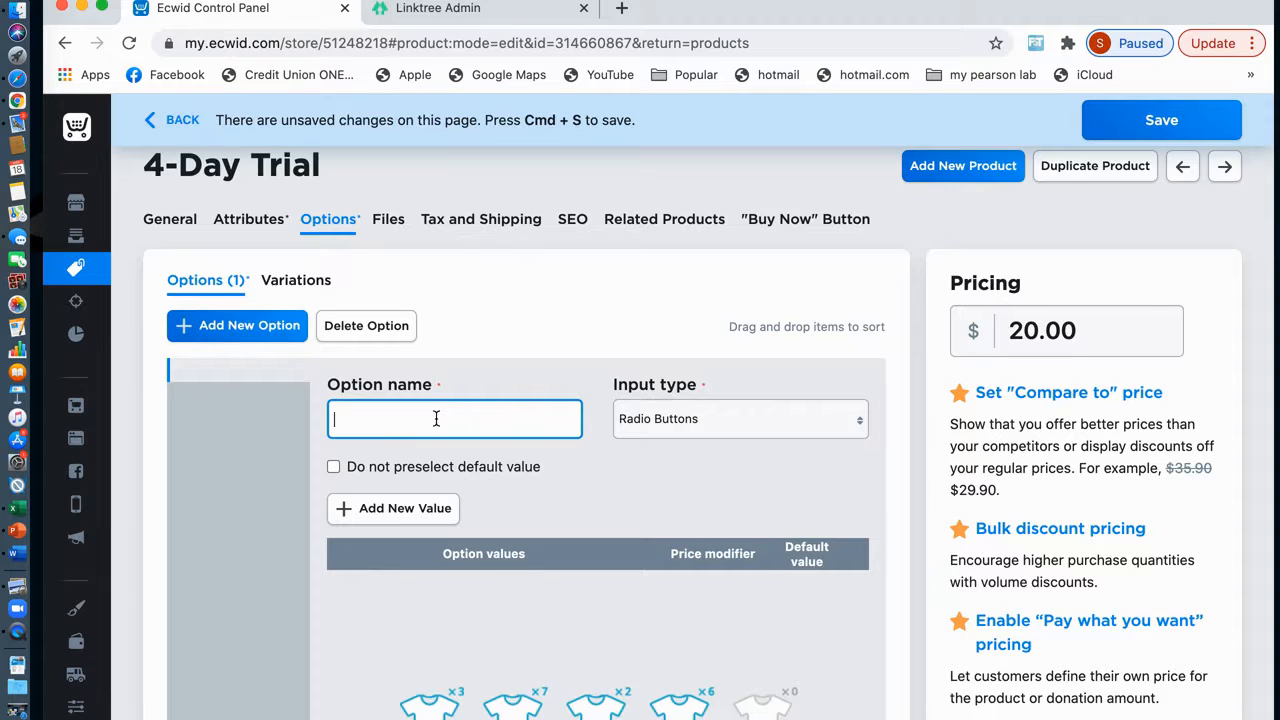
{"action": "type", "text": "4-Day Trial"}
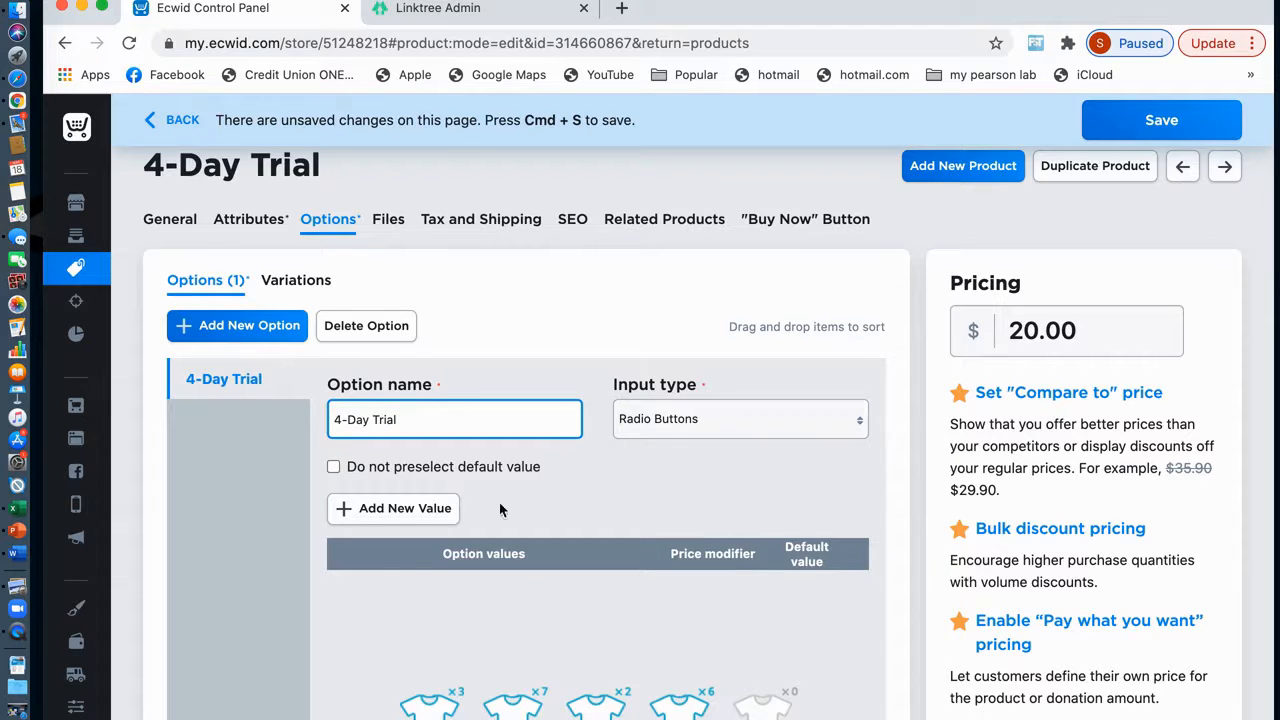
{"action": "left_click", "coordinate": [368, 508]}
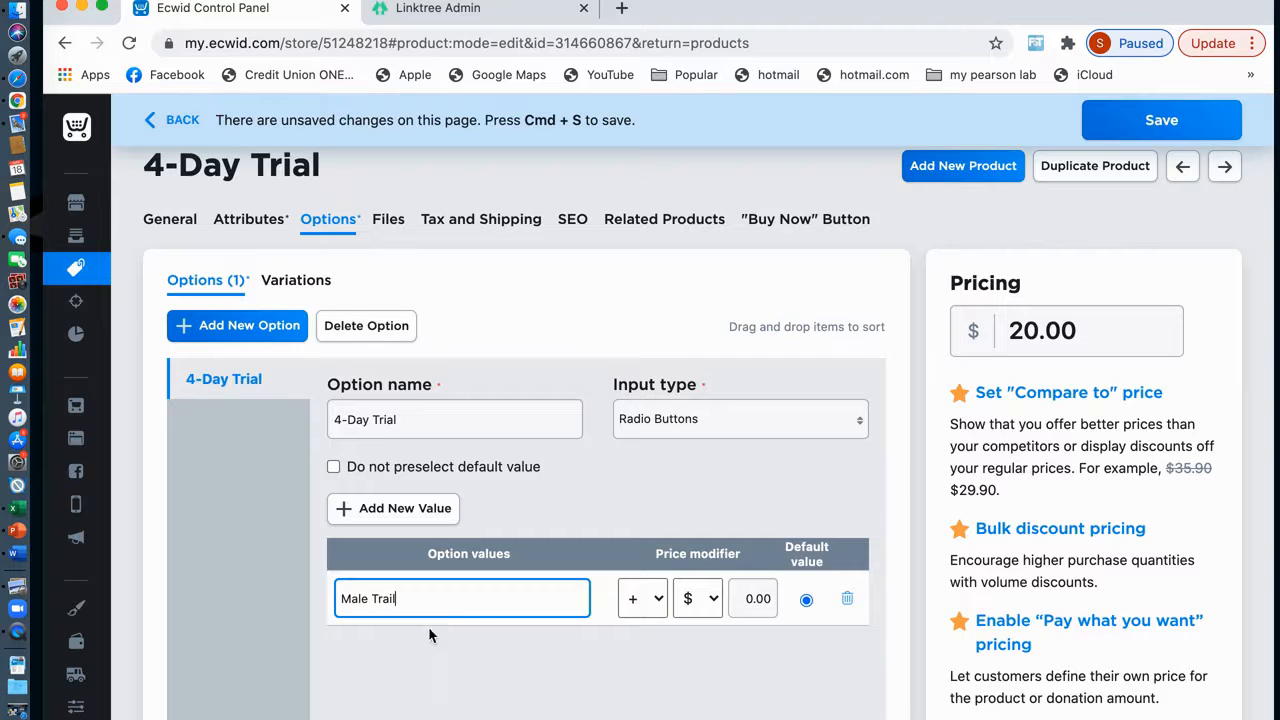
{"action": "left_click", "coordinate": [421, 511]}
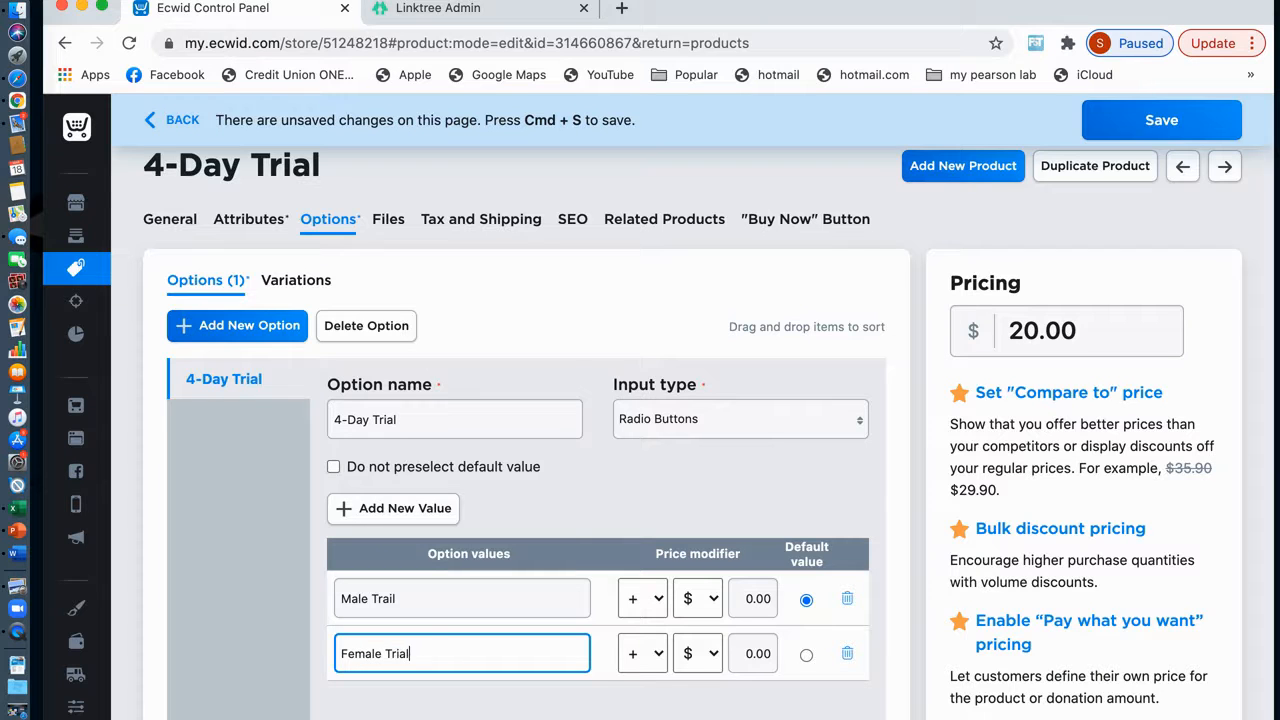
{"action": "left_click", "coordinate": [406, 598]}
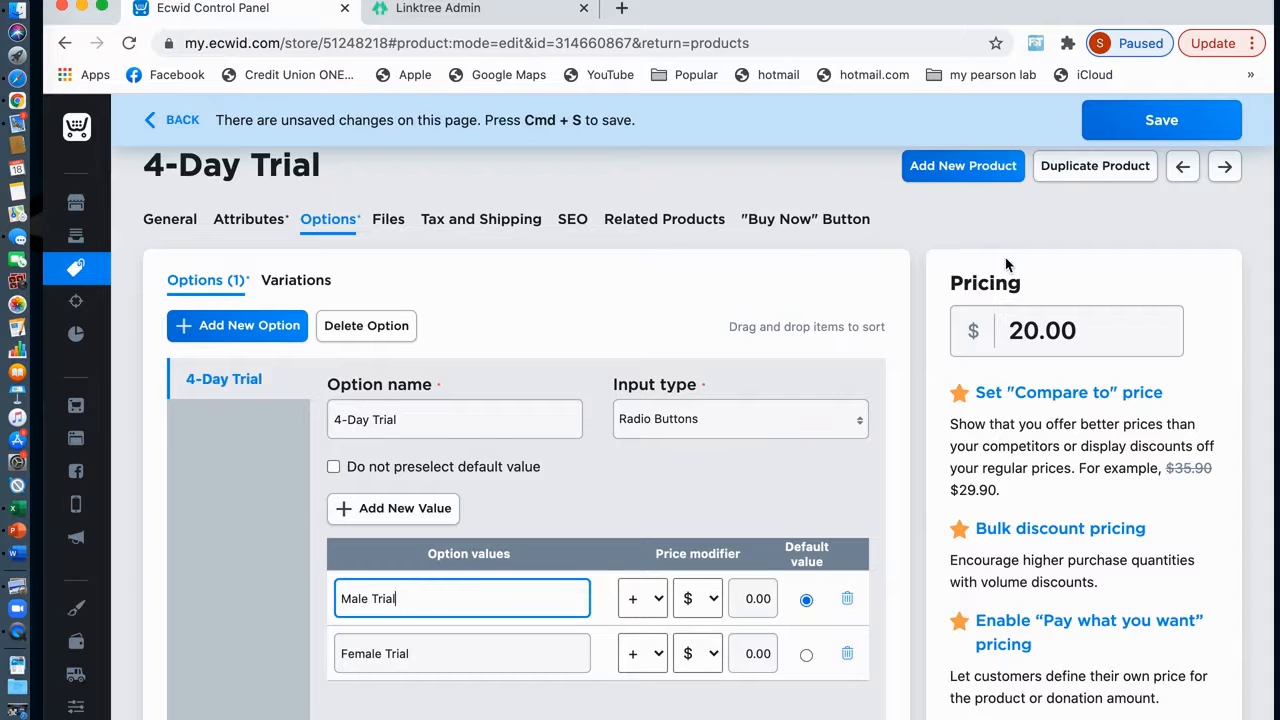
{"action": "left_click", "coordinate": [1162, 119]}
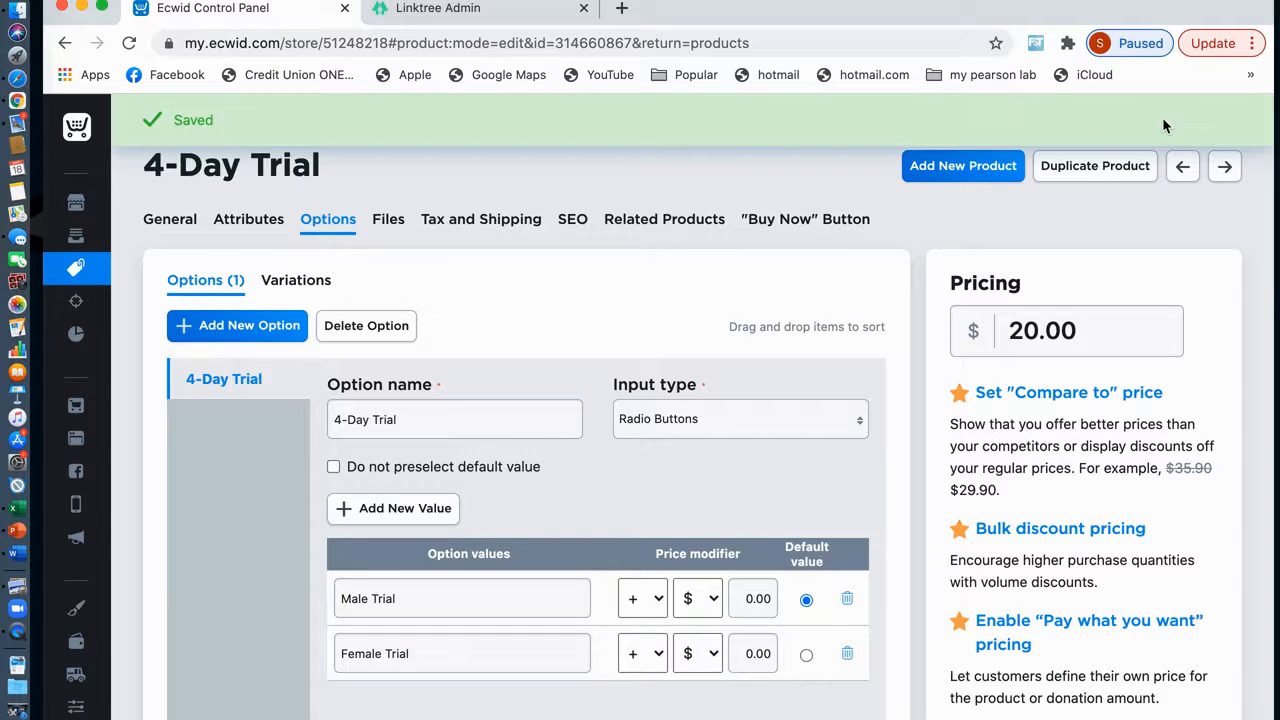
{"action": "left_click", "coordinate": [178, 119]}
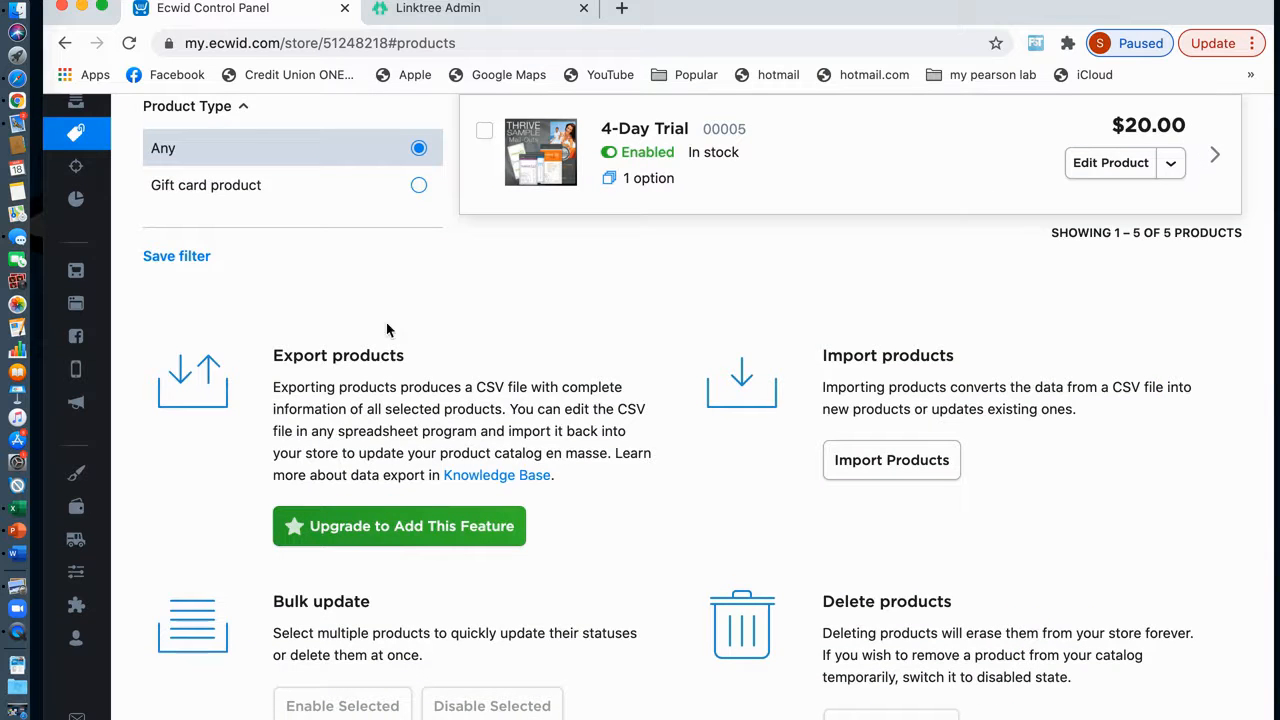
Reopen the 4-Day Trial product and look over its description
{"action": "scroll", "coordinate": [435, 337], "scroll_direction": "down", "scroll_amount": 5}
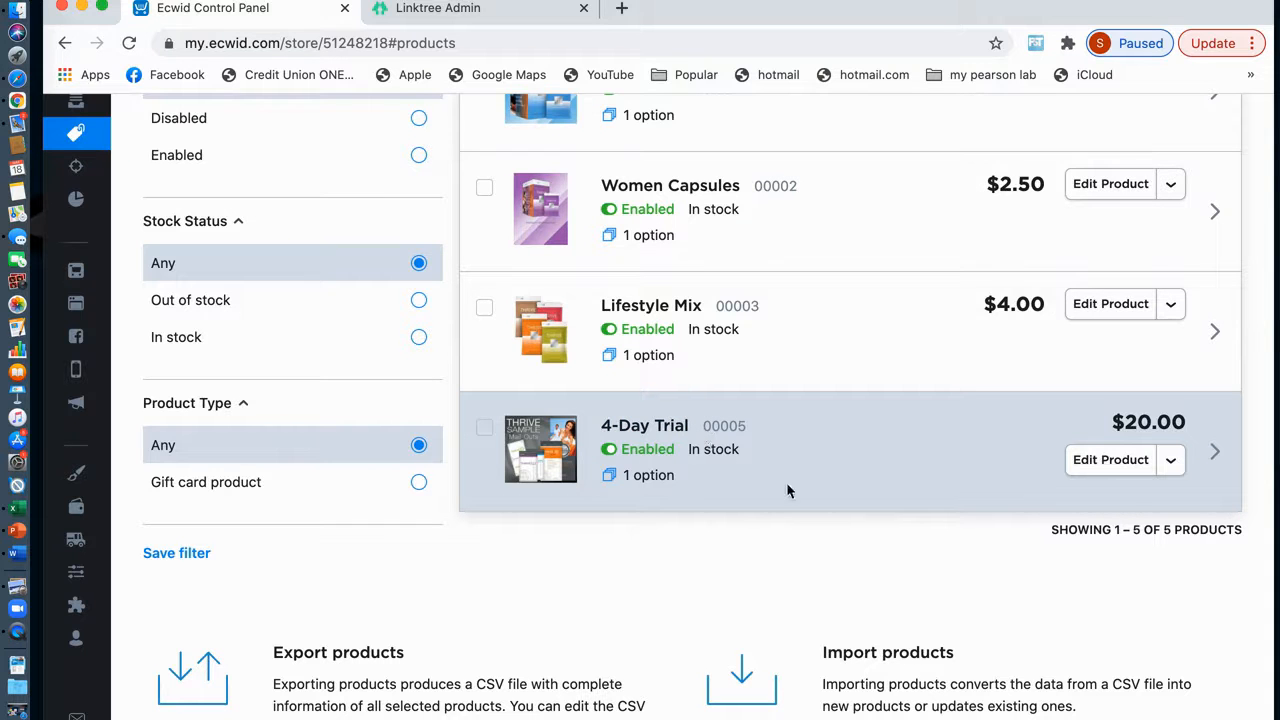
{"action": "left_click", "coordinate": [1216, 456]}
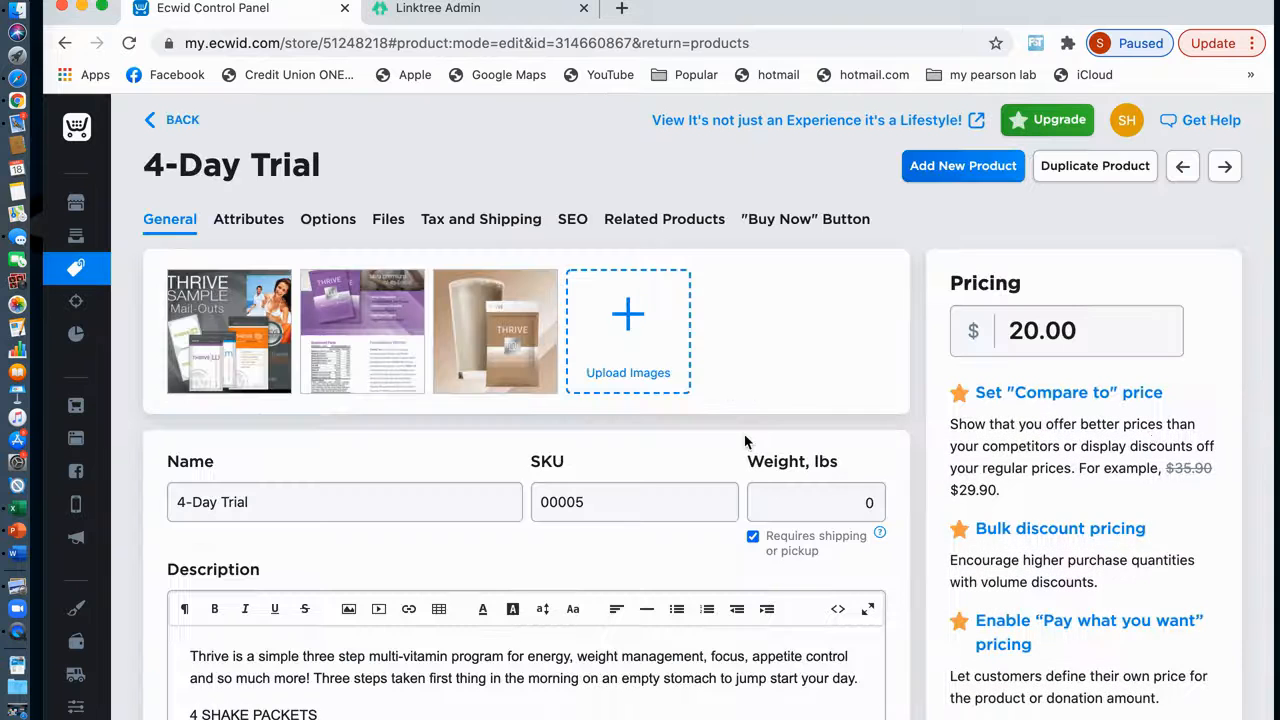
{"action": "scroll", "coordinate": [745, 441], "scroll_direction": "down", "scroll_amount": 5}
{"action": "scroll", "coordinate": [745, 436], "scroll_direction": "down", "scroll_amount": 5}
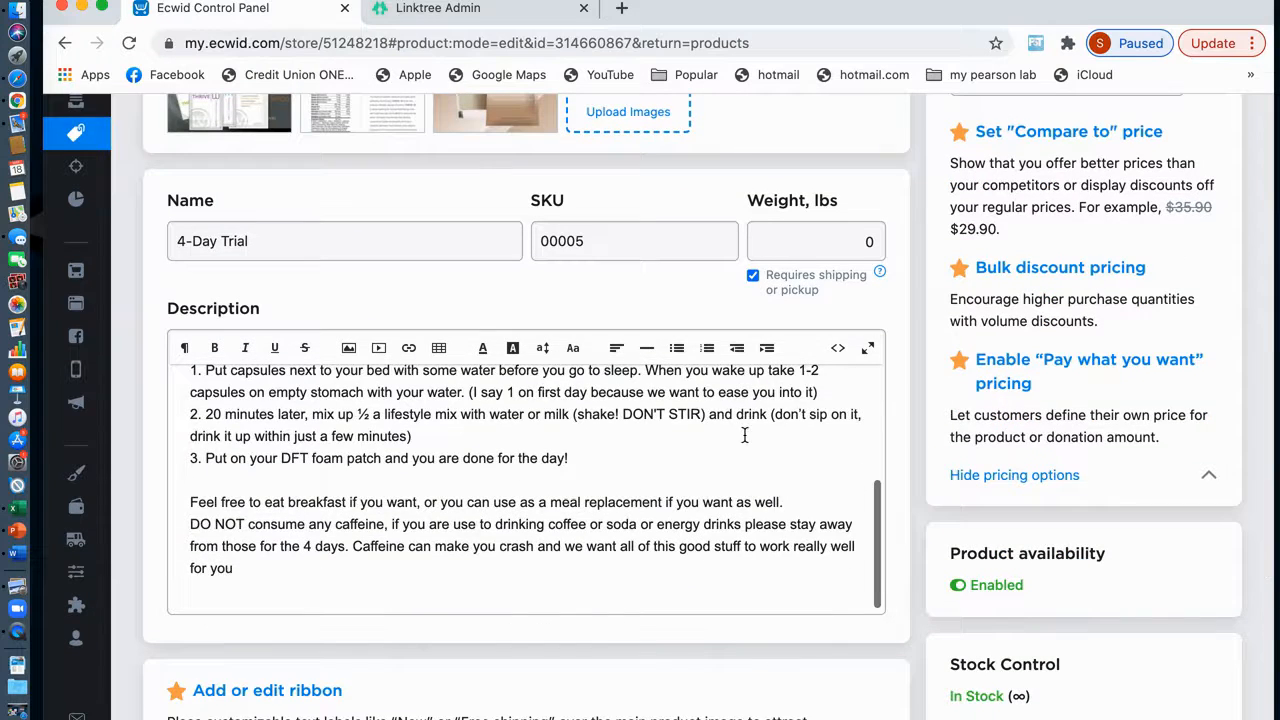
{"action": "scroll", "coordinate": [745, 416], "scroll_direction": "up", "scroll_amount": 5}
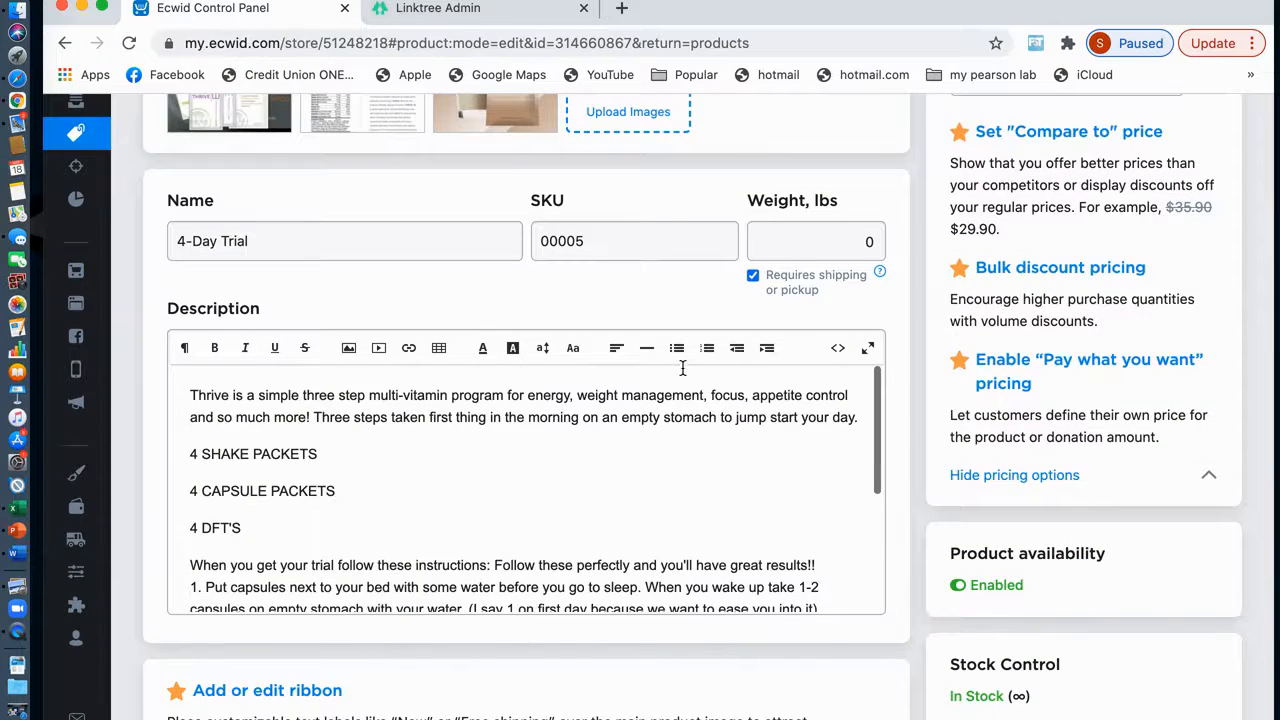
{"action": "scroll", "coordinate": [668, 227], "scroll_direction": "up", "scroll_amount": 5}
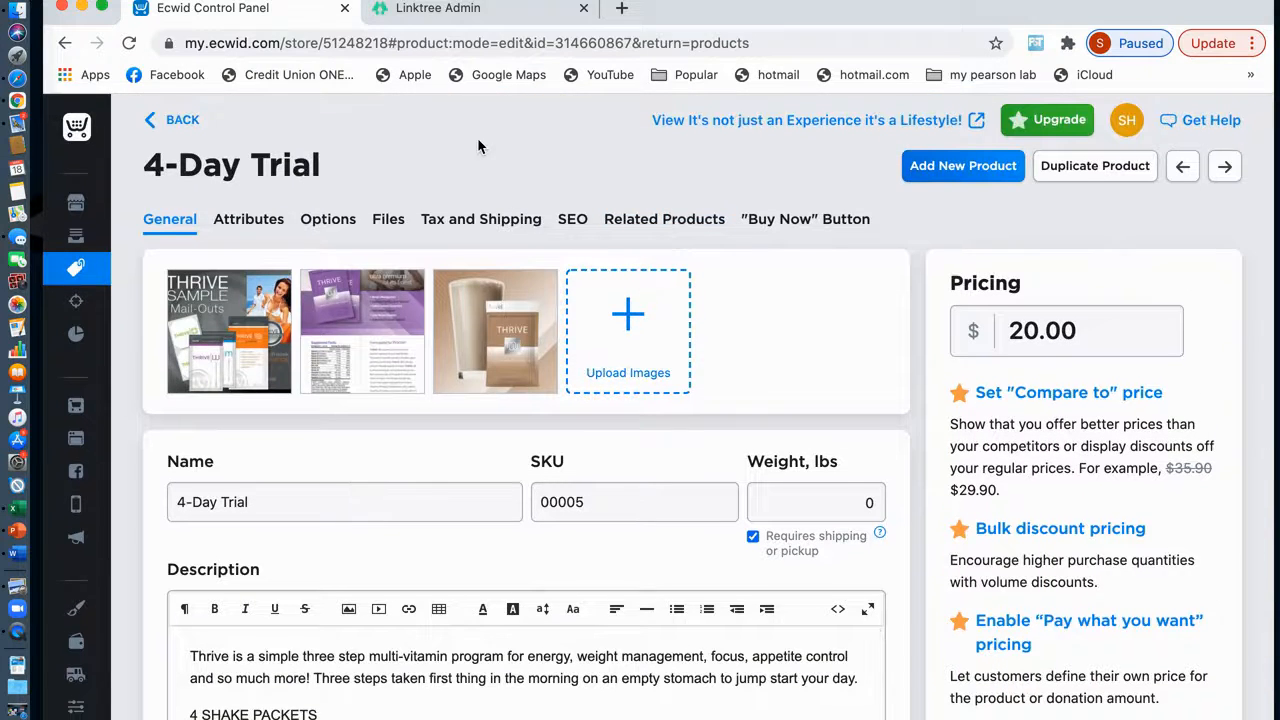
Open the storefront preview through the public Linktree page's Get Samples link
{"action": "left_click", "coordinate": [448, 9]}
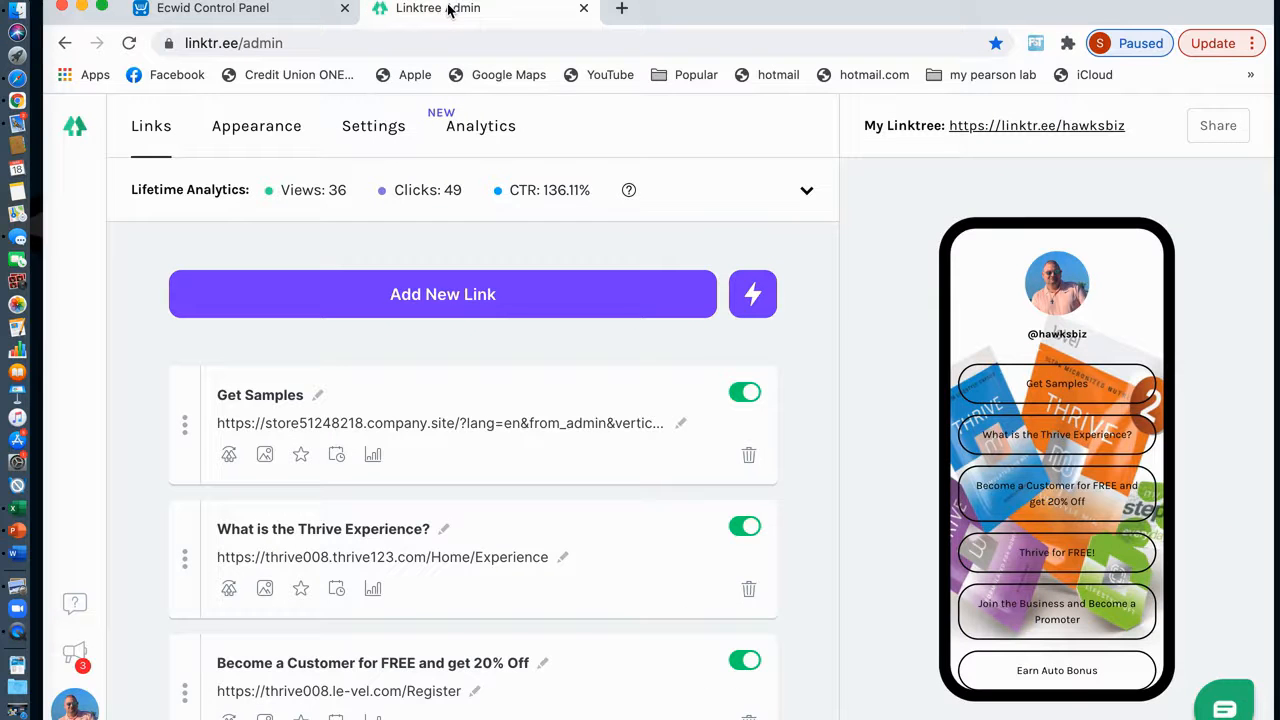
{"action": "left_click", "coordinate": [1026, 126]}
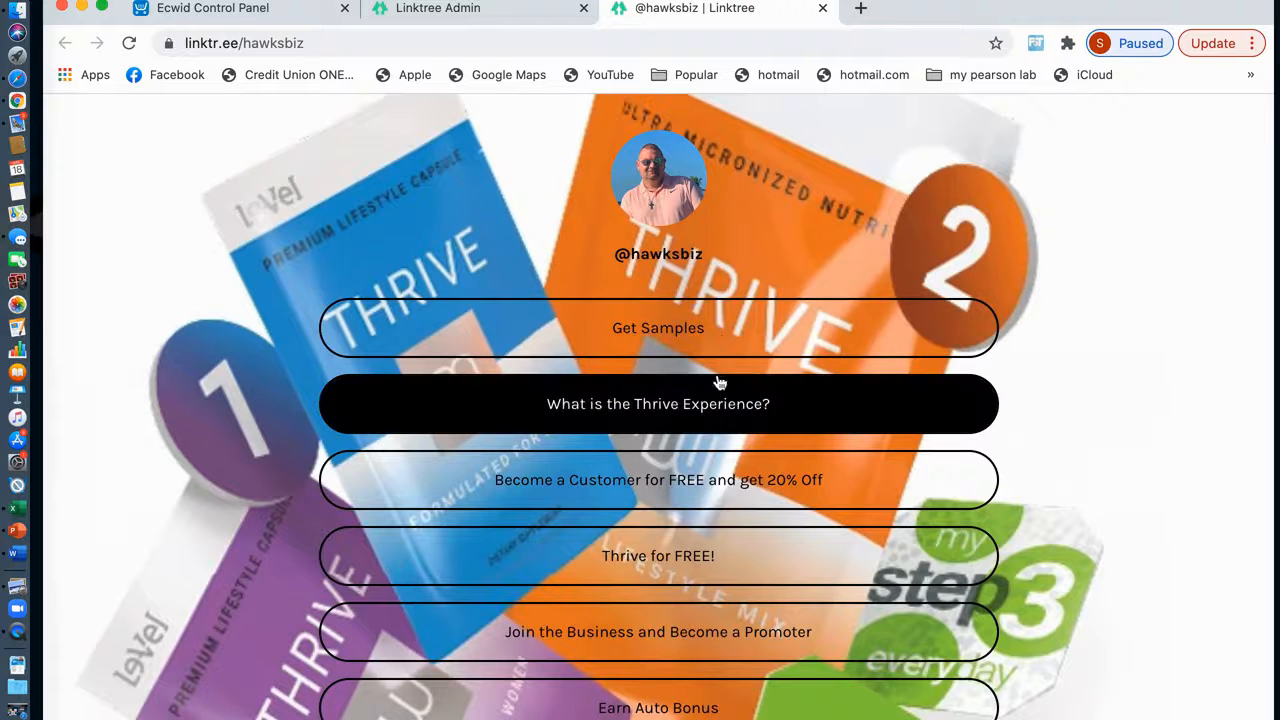
{"action": "left_click", "coordinate": [676, 342]}
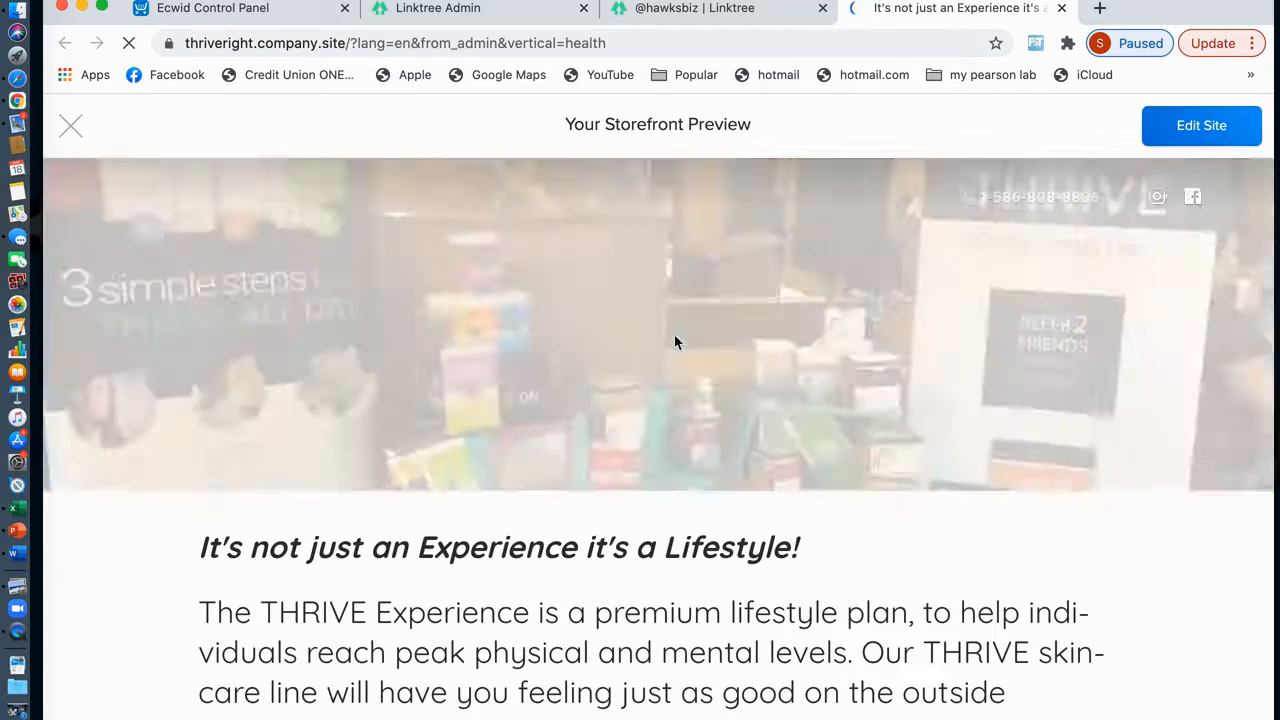
View the 4-Day Trial storefront page ($20.00, Male/Female Trial options), then return to its editor
{"action": "scroll", "coordinate": [666, 572], "scroll_direction": "down", "scroll_amount": 10}
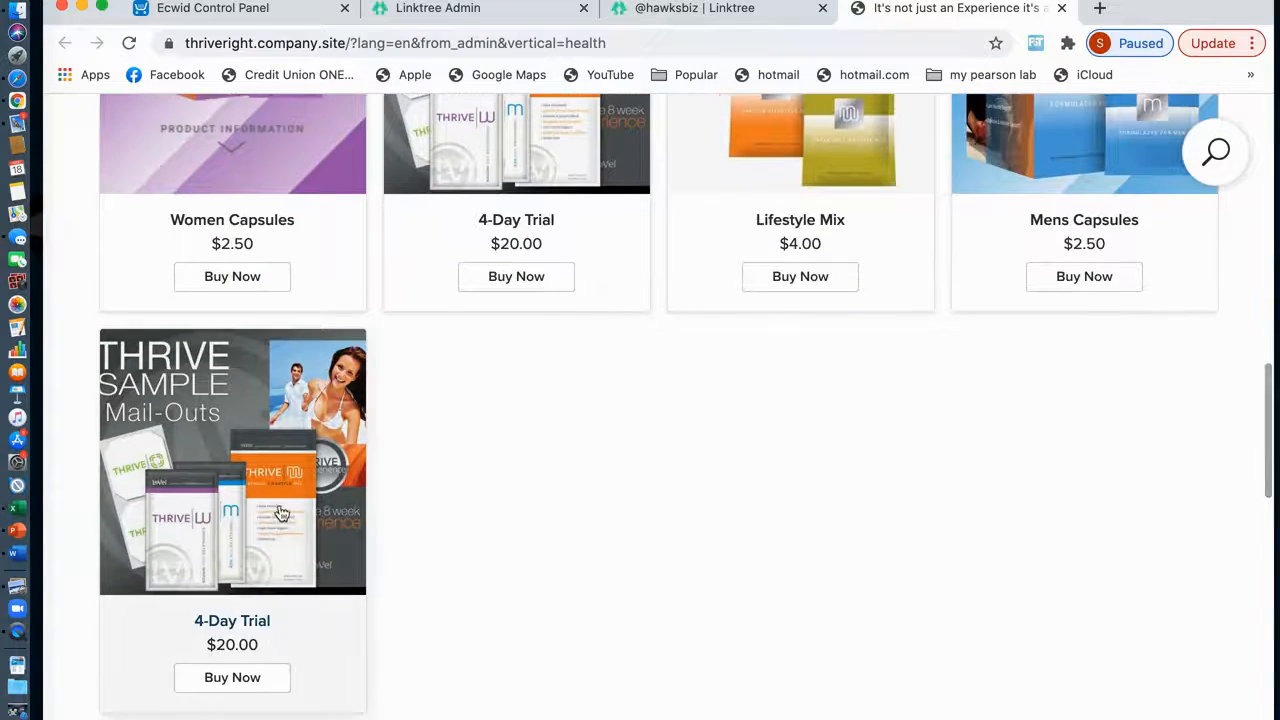
{"action": "left_click", "coordinate": [281, 513]}
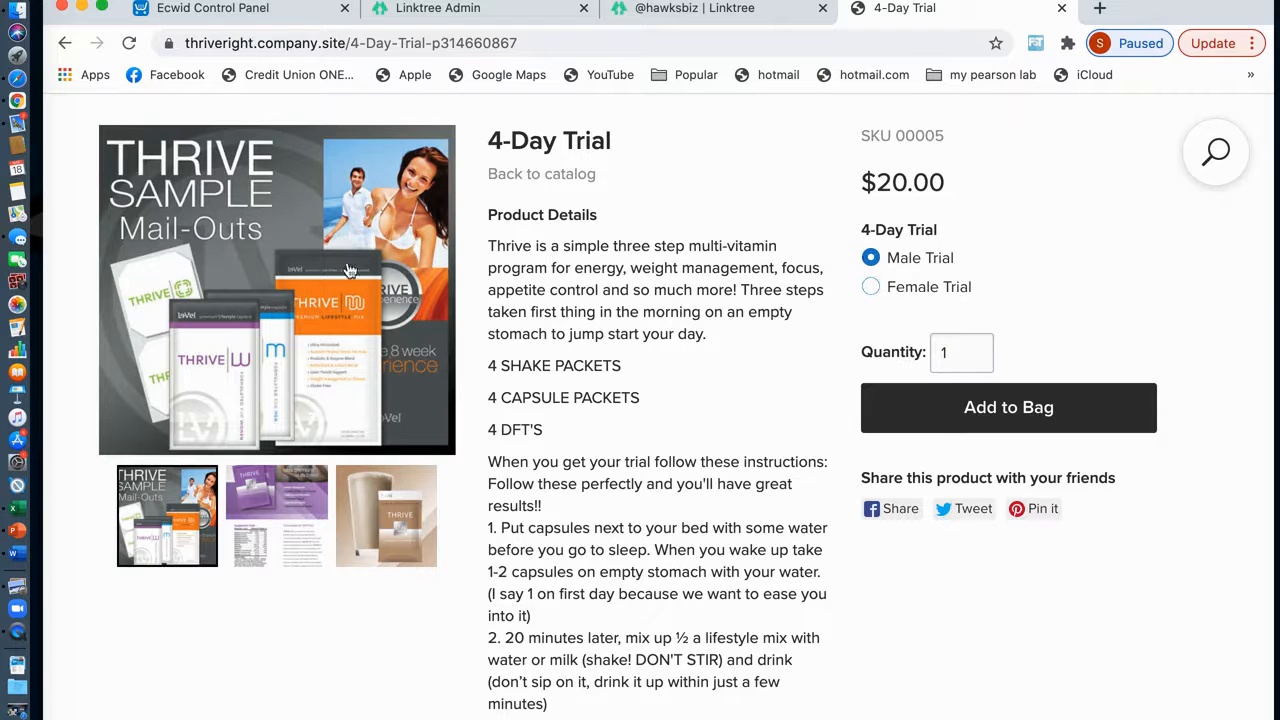
{"action": "scroll", "coordinate": [561, 386], "scroll_direction": "down", "scroll_amount": 4}
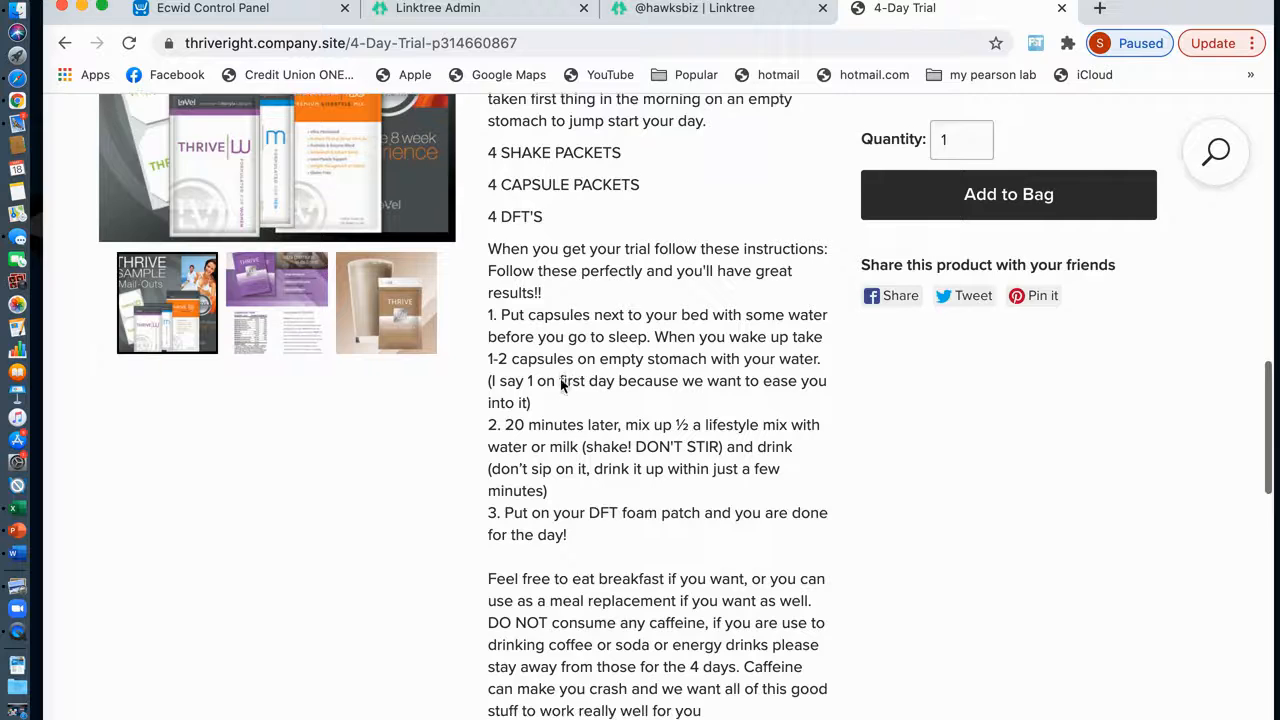
{"action": "scroll", "coordinate": [563, 380], "scroll_direction": "up", "scroll_amount": 5}
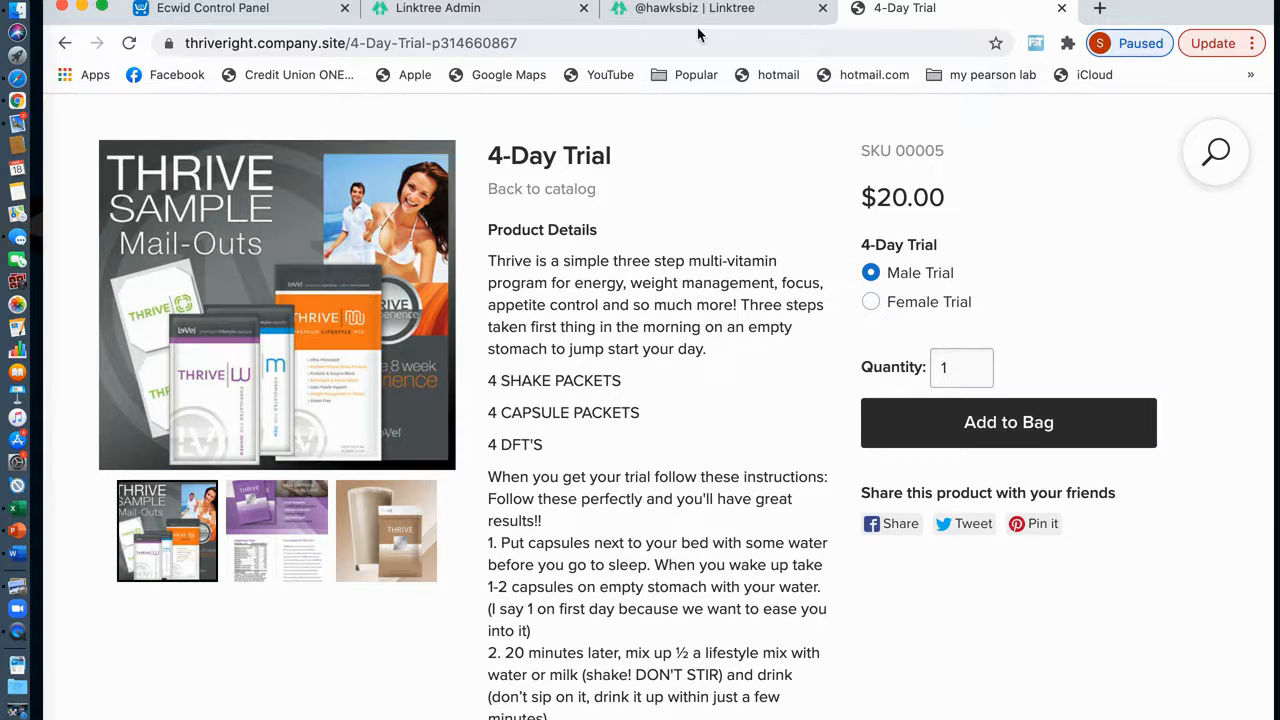
{"action": "left_click", "coordinate": [251, 10]}
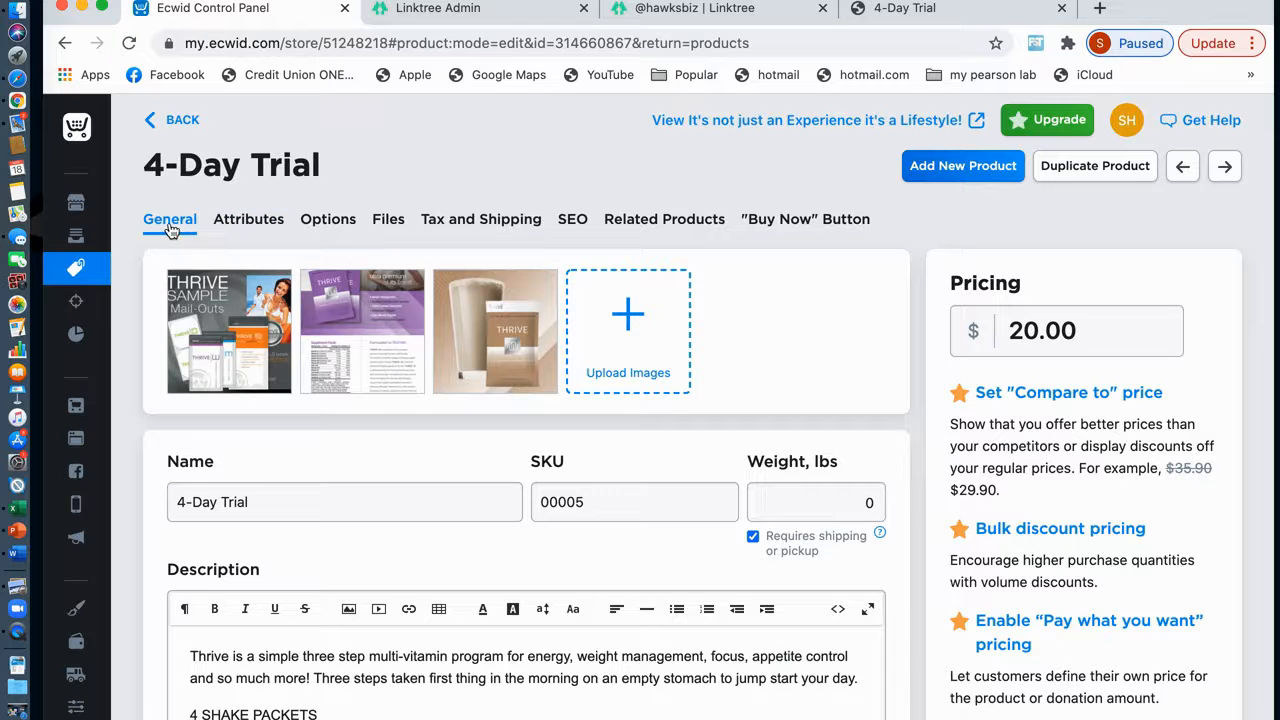
Look over the 4-Day Trial's Attributes, Options, Files and Tax and Shipping tabs
{"action": "left_click", "coordinate": [262, 222]}
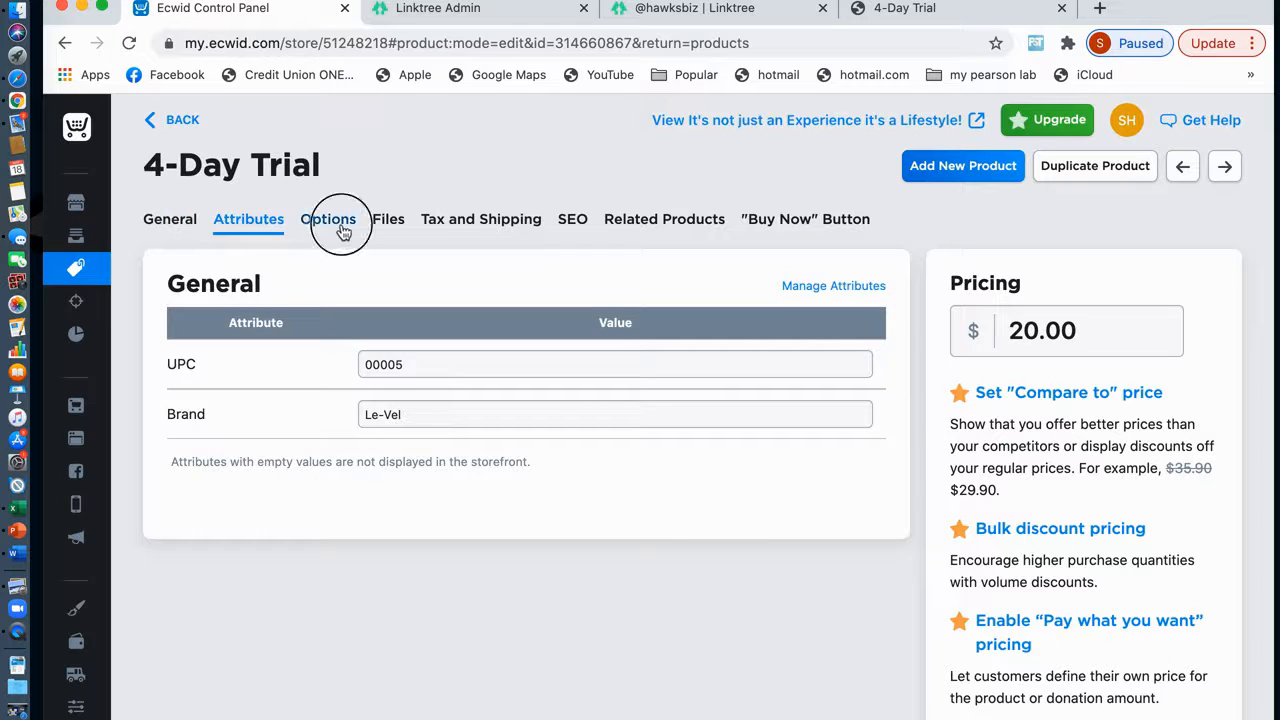
{"action": "left_click", "coordinate": [341, 230]}
{"action": "left_click", "coordinate": [394, 226]}
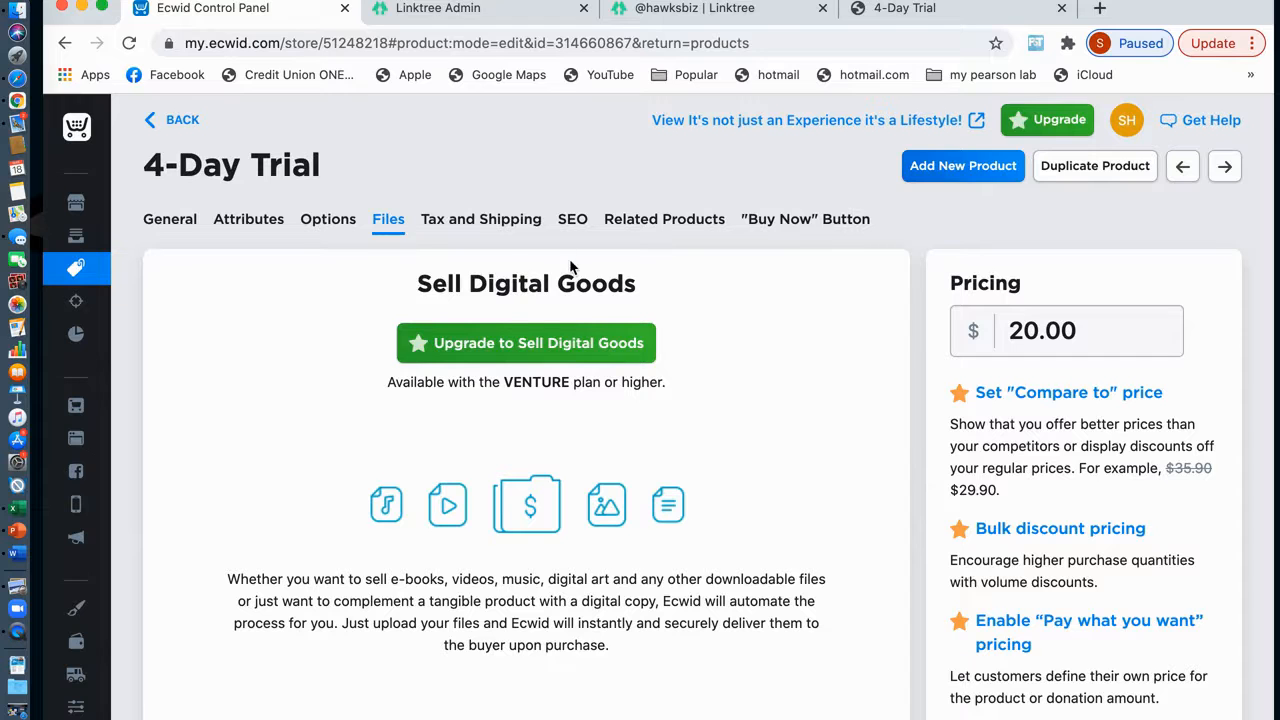
{"action": "left_click", "coordinate": [493, 228]}
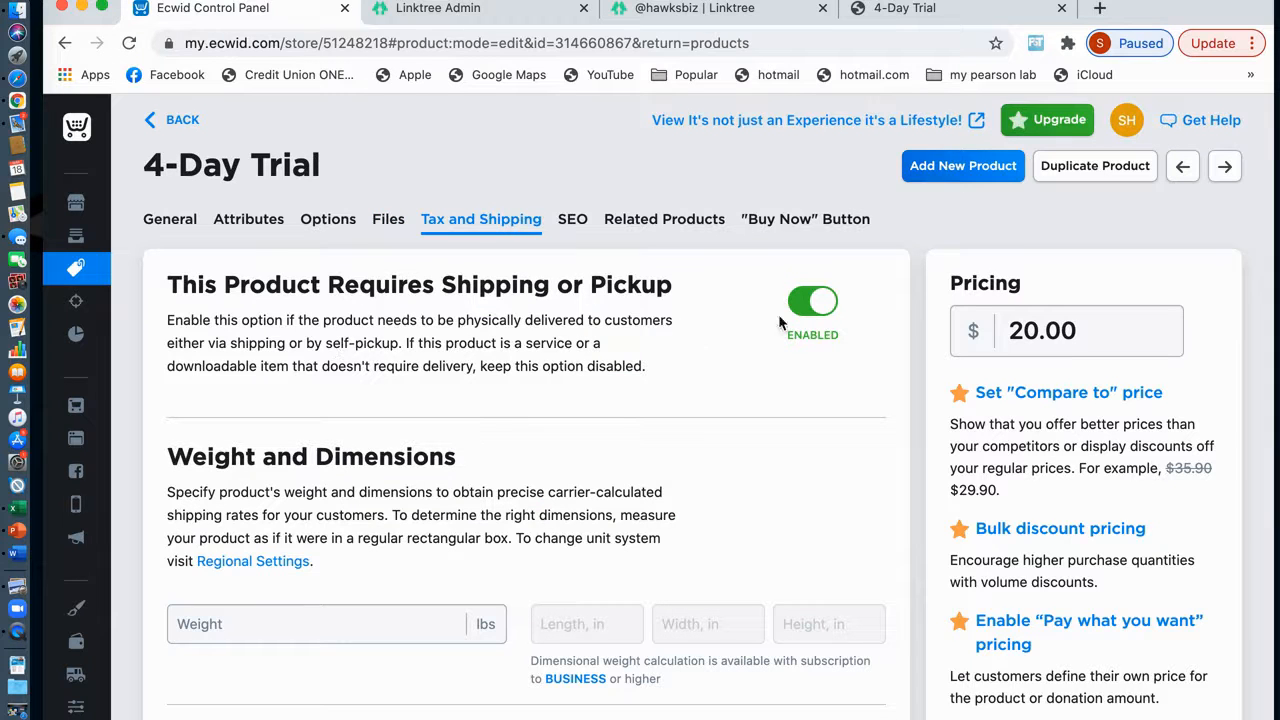
{"action": "scroll", "coordinate": [723, 315], "scroll_direction": "down", "scroll_amount": 5}
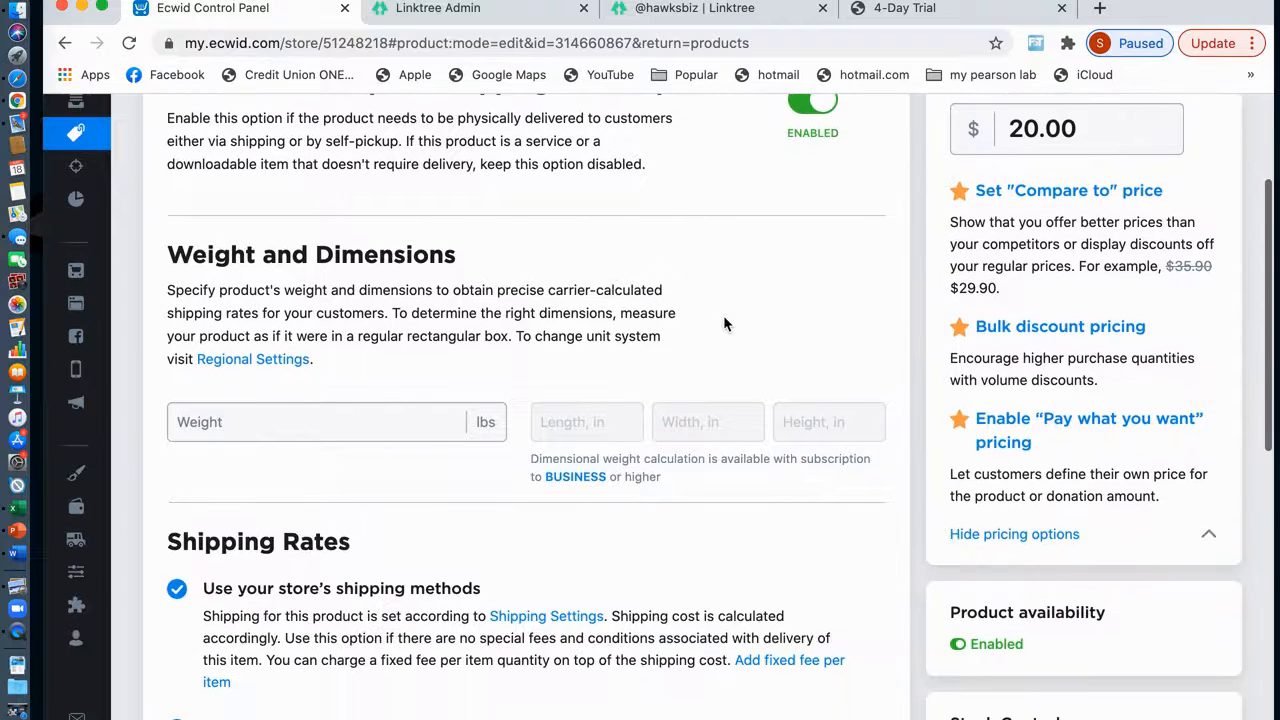
{"action": "scroll", "coordinate": [723, 315], "scroll_direction": "down", "scroll_amount": 5}
{"action": "scroll", "coordinate": [723, 315], "scroll_direction": "up", "scroll_amount": 7}
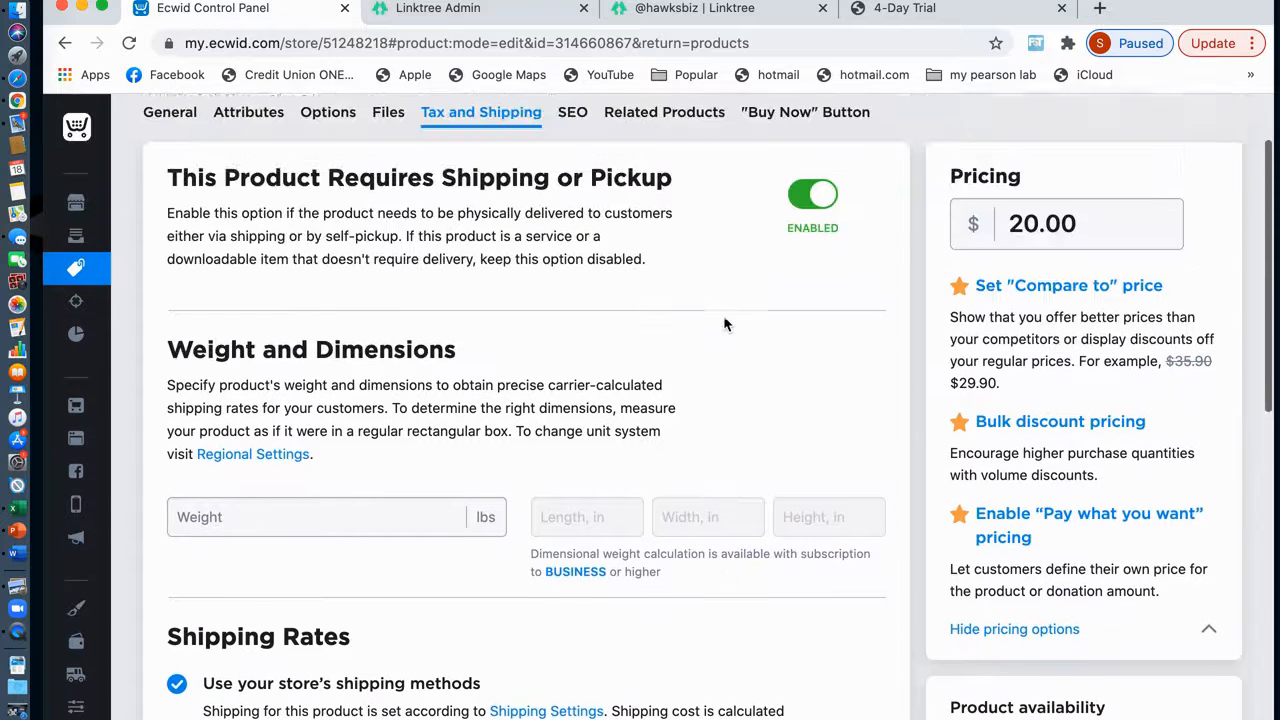
{"action": "scroll", "coordinate": [725, 323], "scroll_direction": "up", "scroll_amount": 1}
{"action": "scroll", "coordinate": [725, 323], "scroll_direction": "down", "scroll_amount": 4}
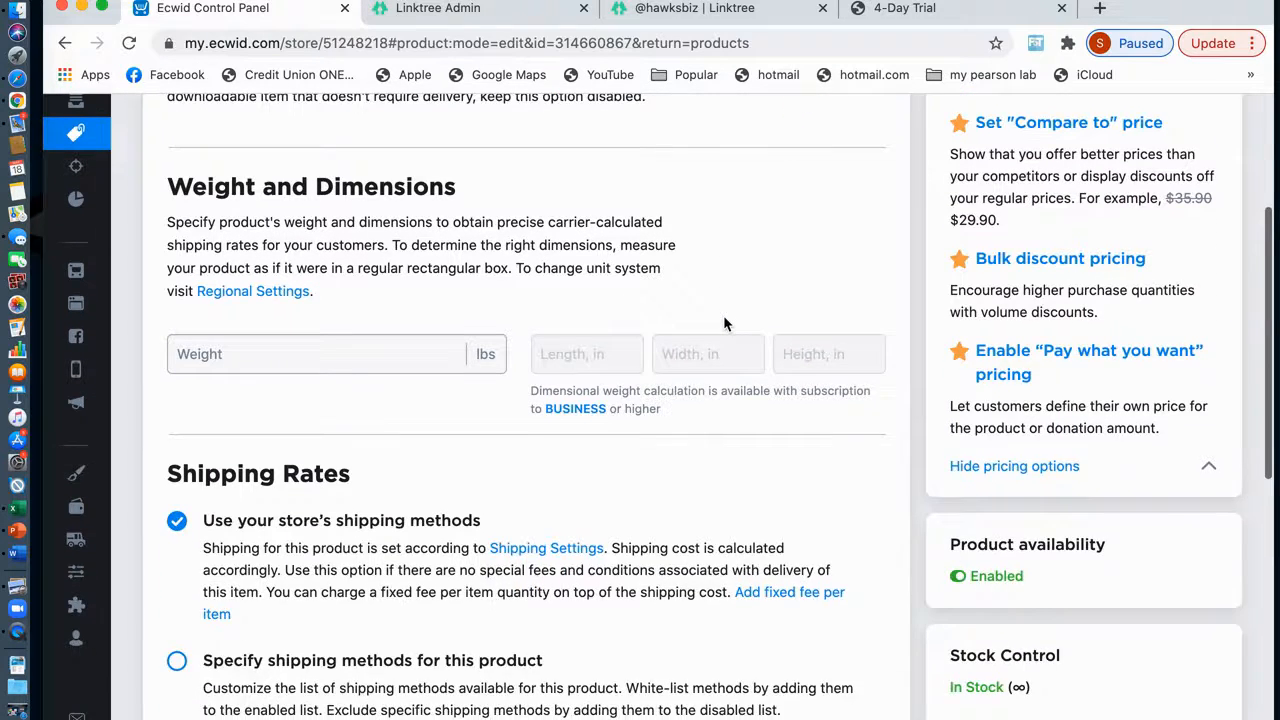
{"action": "scroll", "coordinate": [725, 323], "scroll_direction": "up", "scroll_amount": 5}
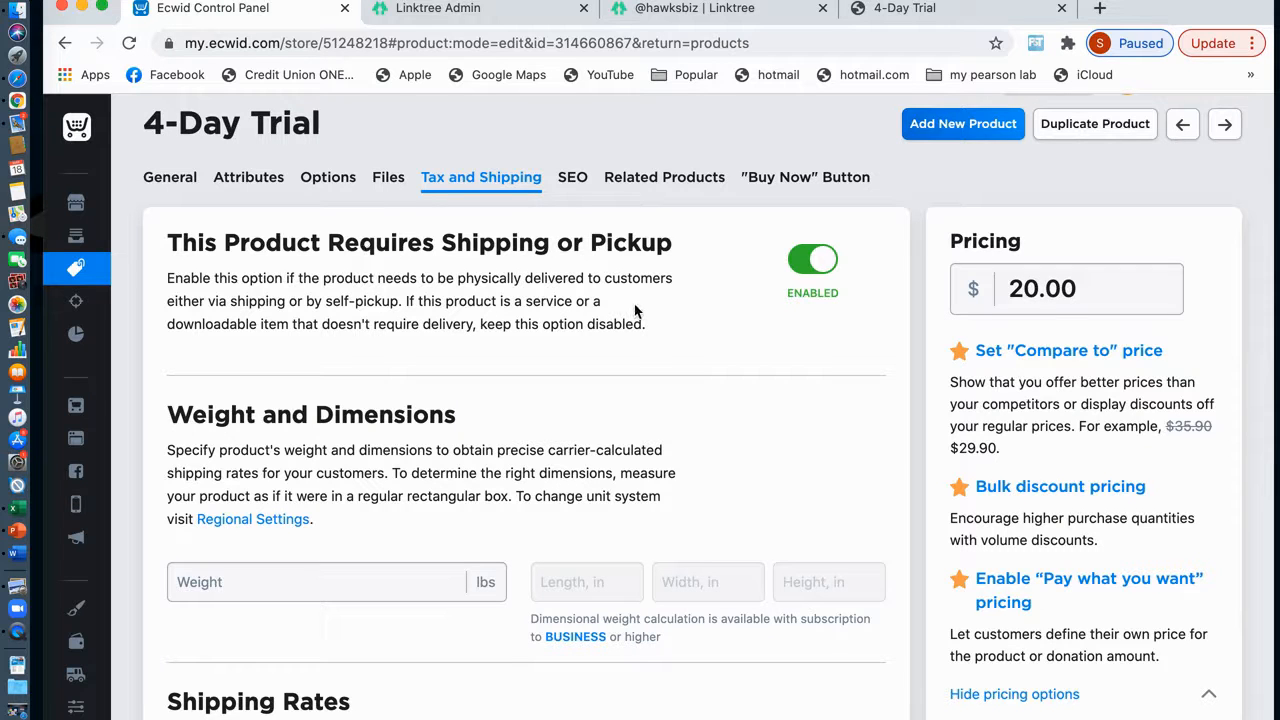
{"action": "scroll", "coordinate": [635, 311], "scroll_direction": "down", "scroll_amount": 3}
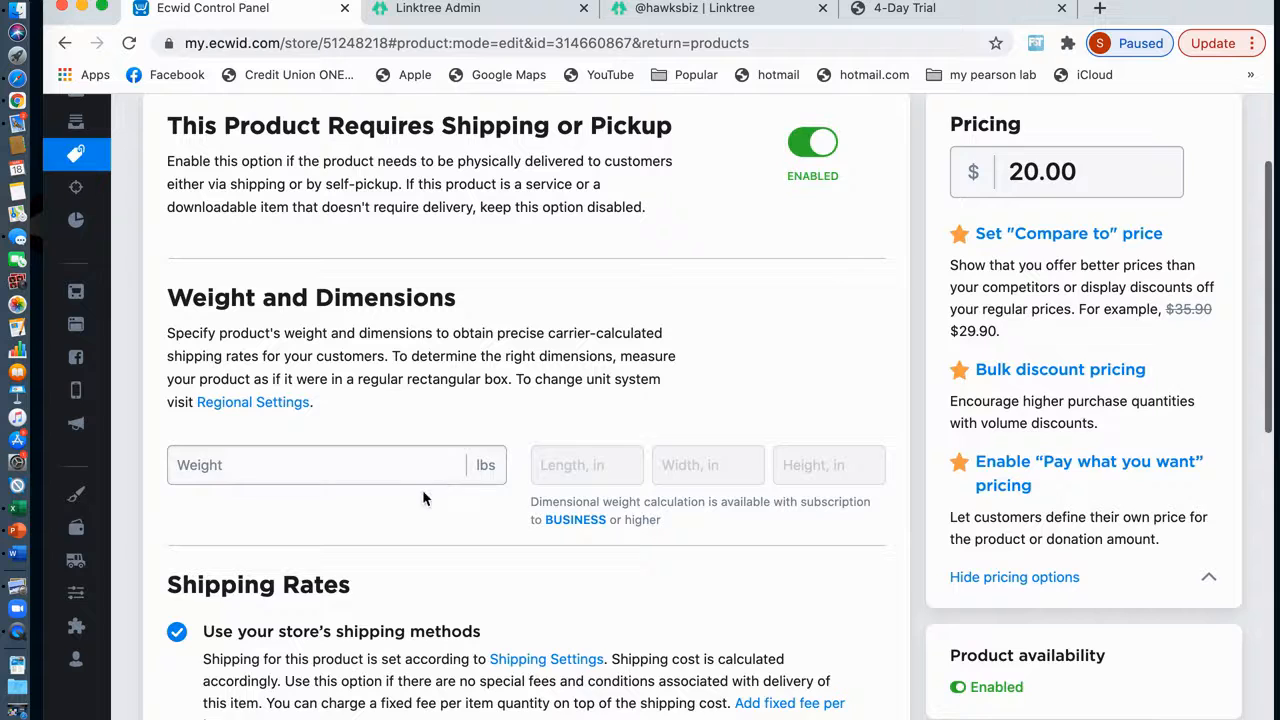
{"action": "scroll", "coordinate": [548, 390], "scroll_direction": "up", "scroll_amount": 4}
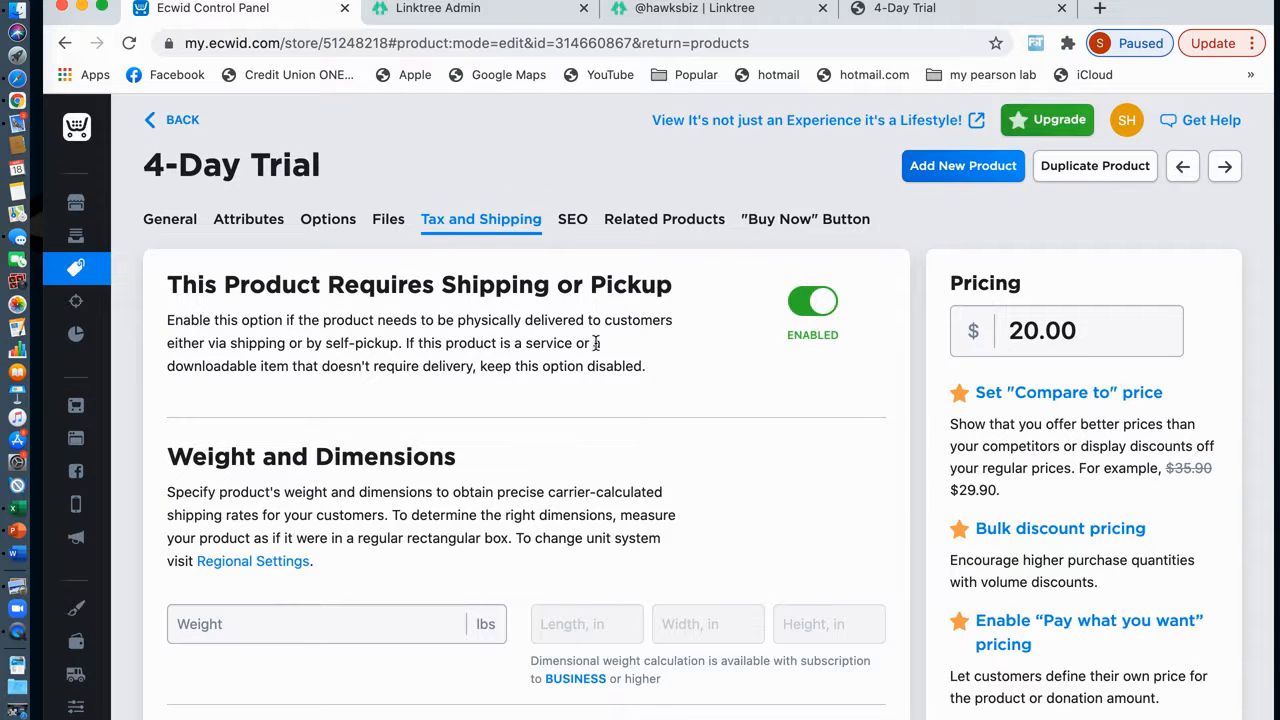
Check the SEO, Related Products and 'Buy Now' Button tabs, then go back to the products list
{"action": "left_click", "coordinate": [575, 225]}
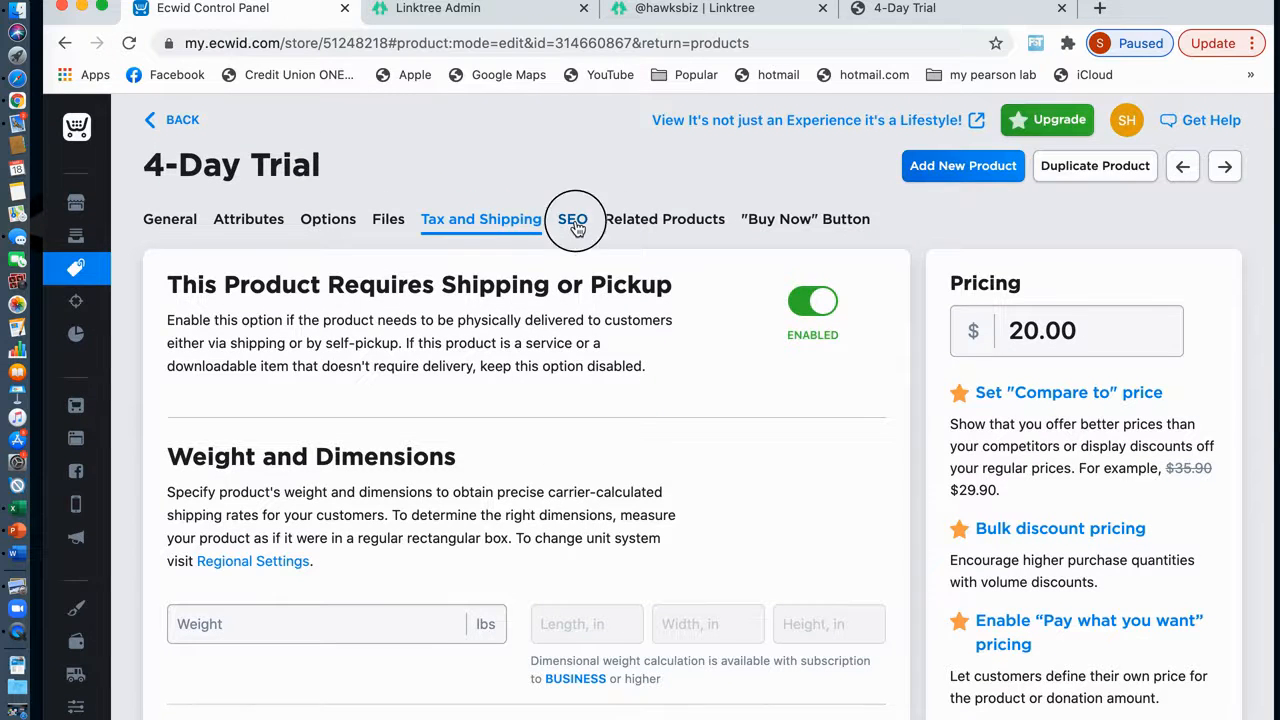
{"action": "left_click", "coordinate": [669, 226]}
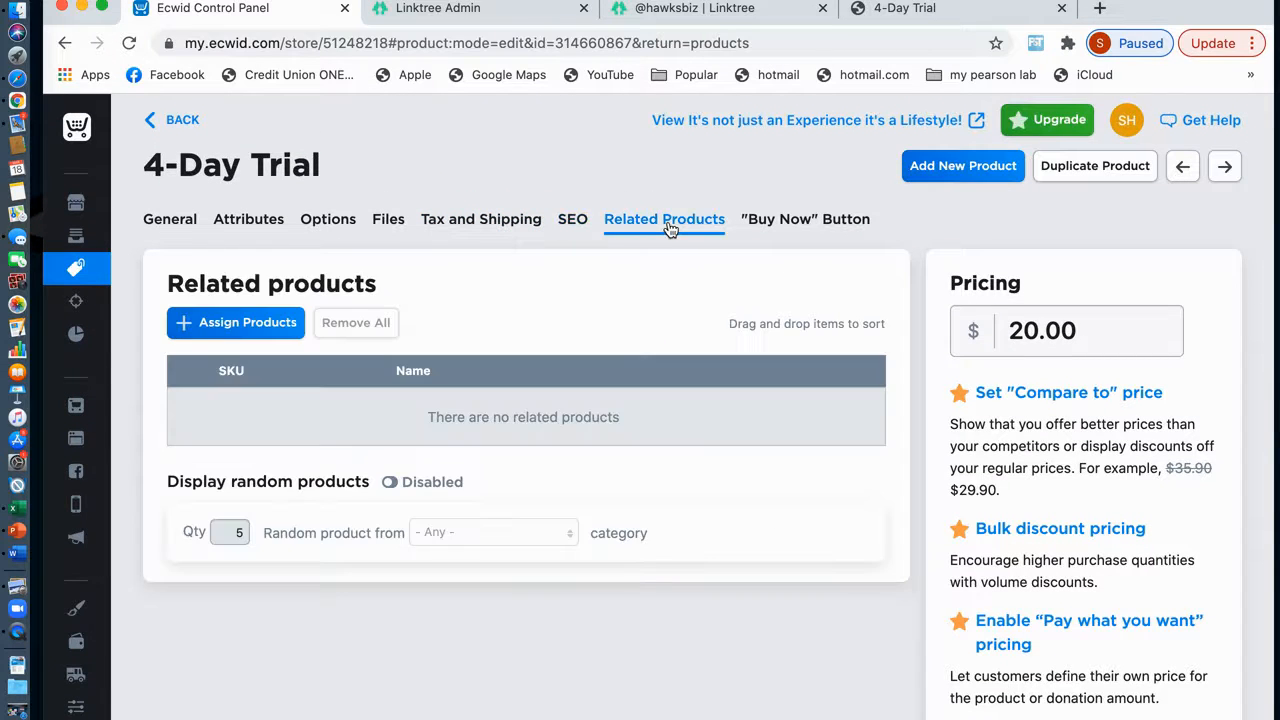
{"action": "left_click", "coordinate": [845, 226]}
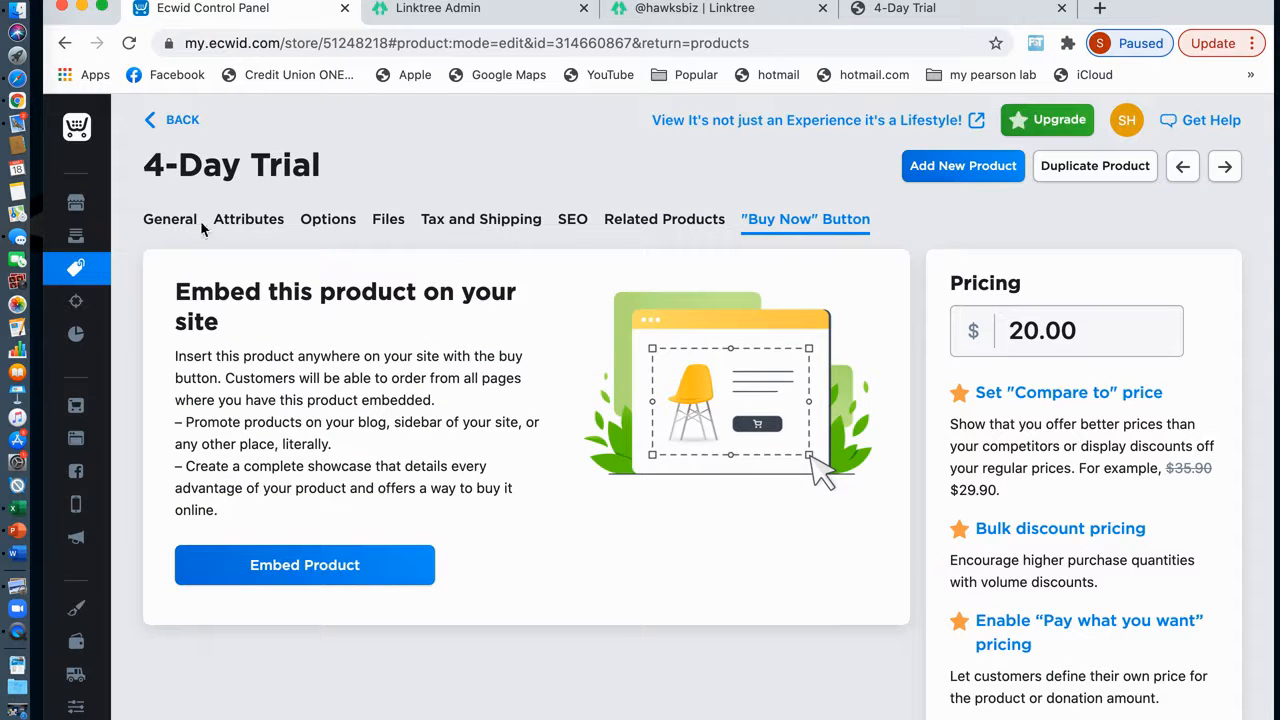
{"action": "left_click", "coordinate": [178, 120]}
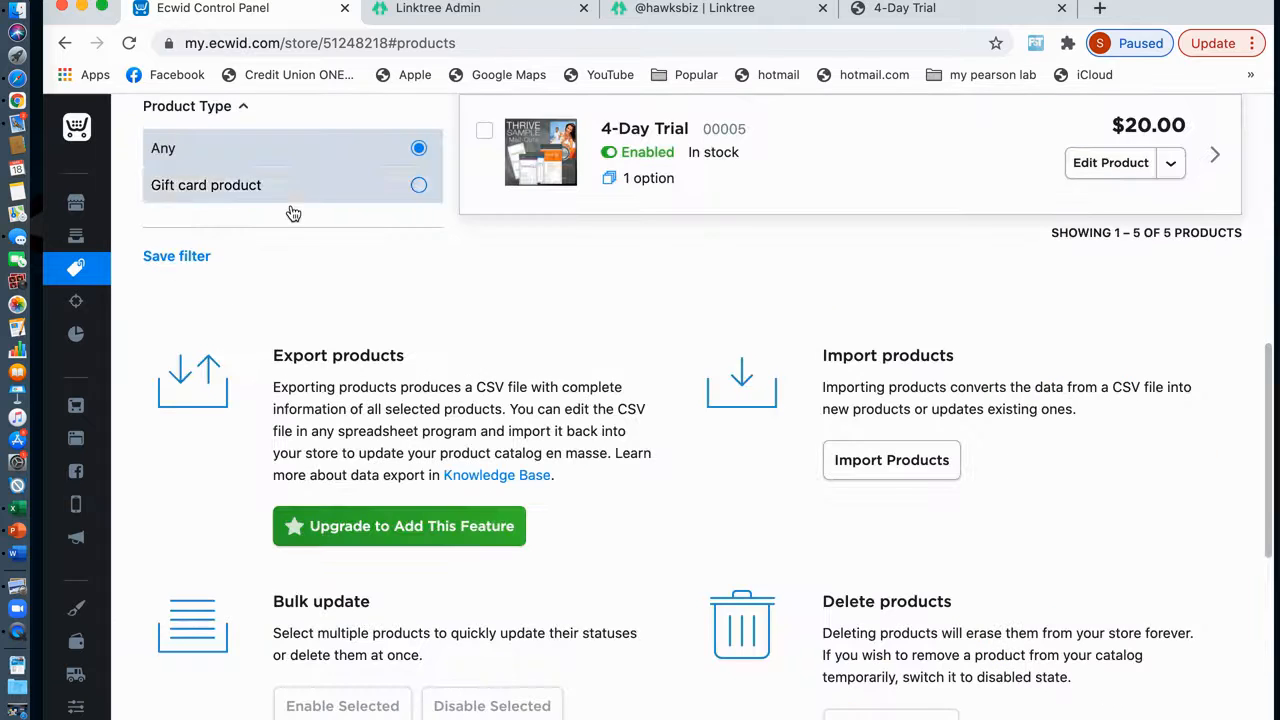
{"action": "scroll", "coordinate": [251, 249], "scroll_direction": "up", "scroll_amount": 10}
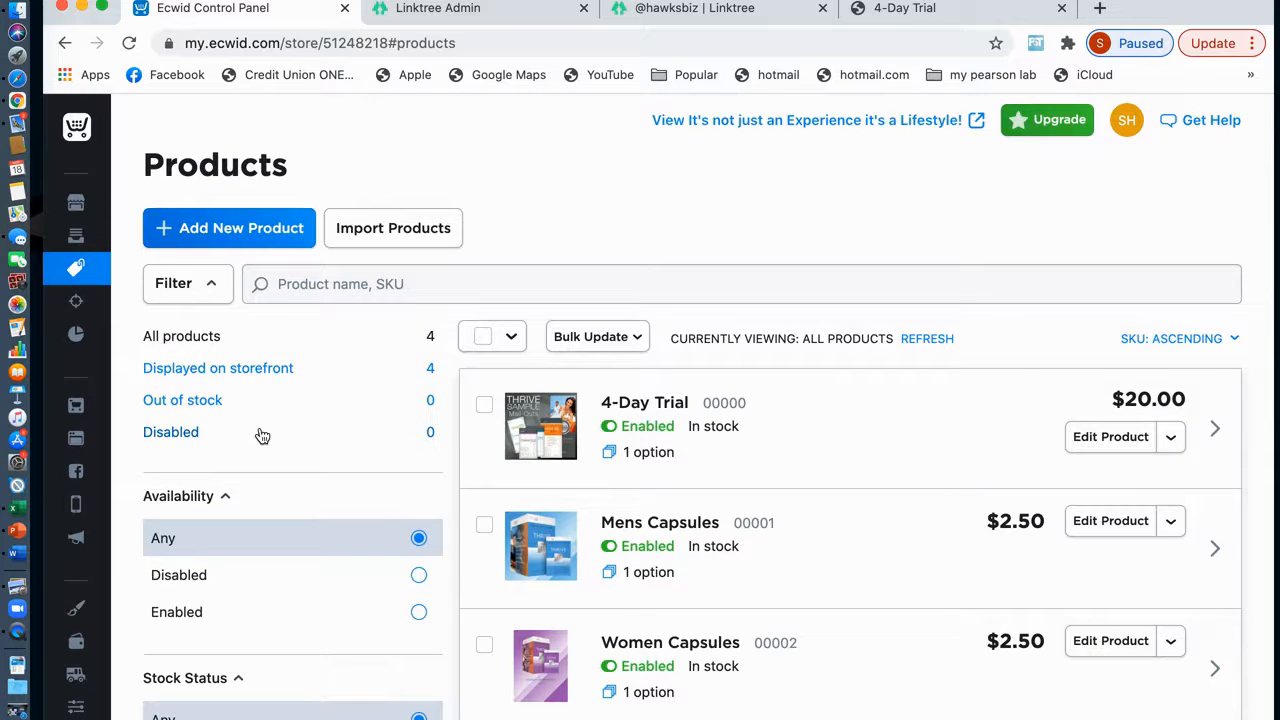
{"action": "scroll", "coordinate": [655, 444], "scroll_direction": "down", "scroll_amount": 1}
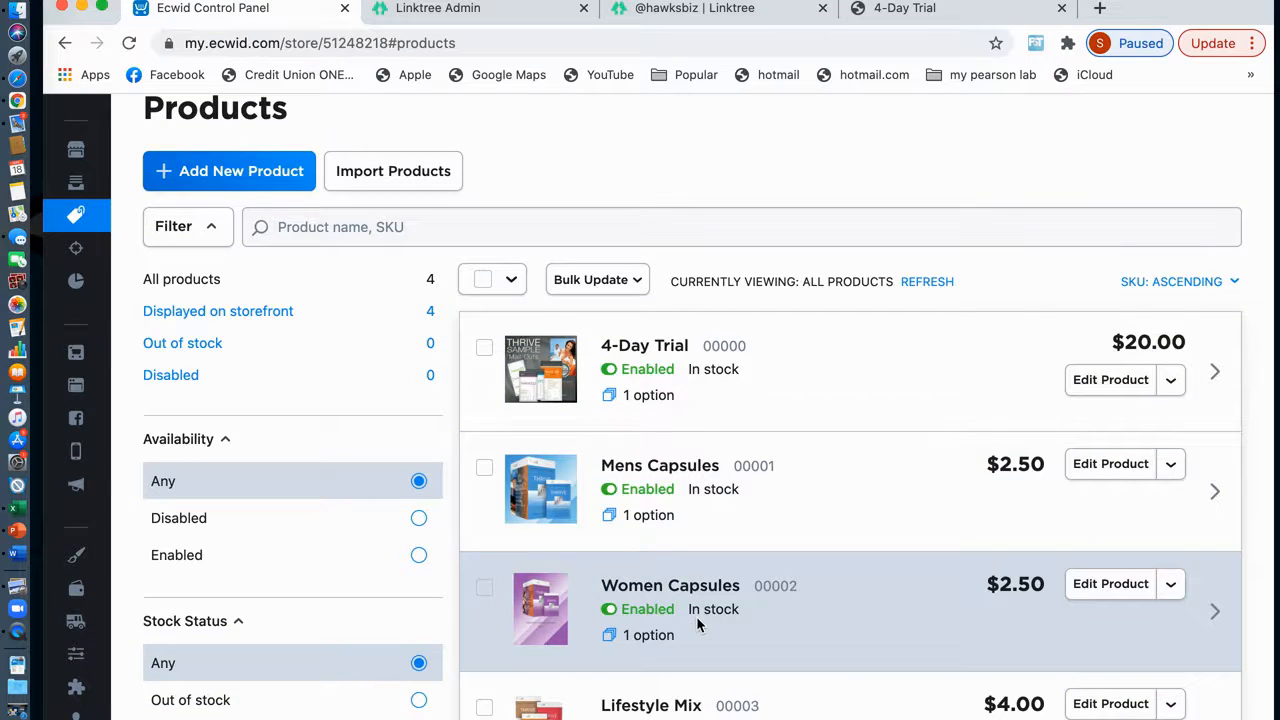
{"action": "scroll", "coordinate": [698, 624], "scroll_direction": "down", "scroll_amount": 3}
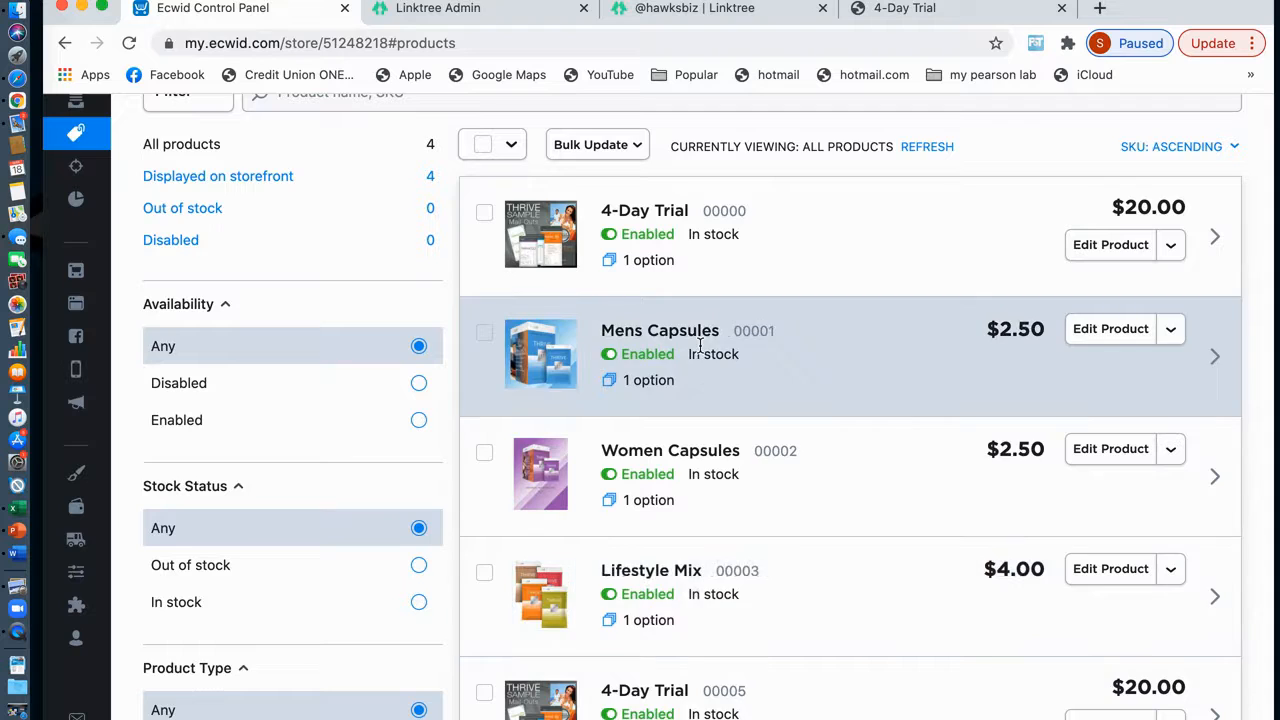
{"action": "scroll", "coordinate": [699, 343], "scroll_direction": "up", "scroll_amount": 3}
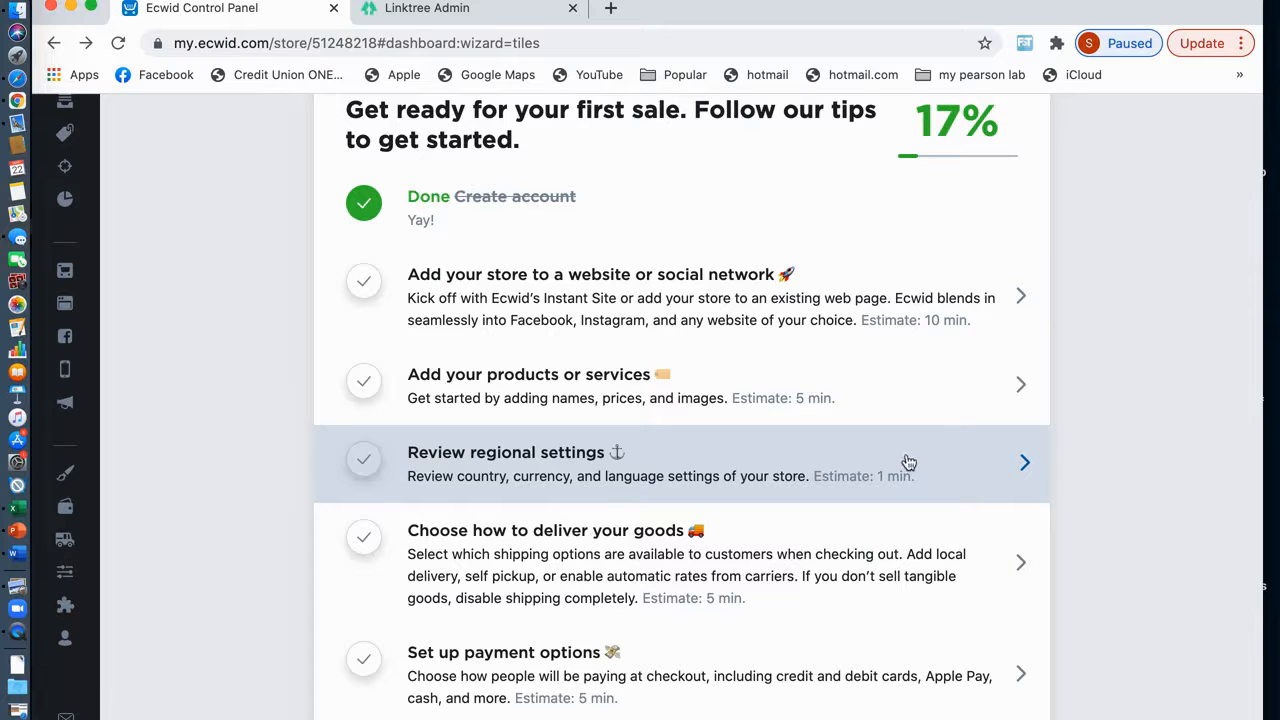
{"action": "left_click", "coordinate": [999, 468]}
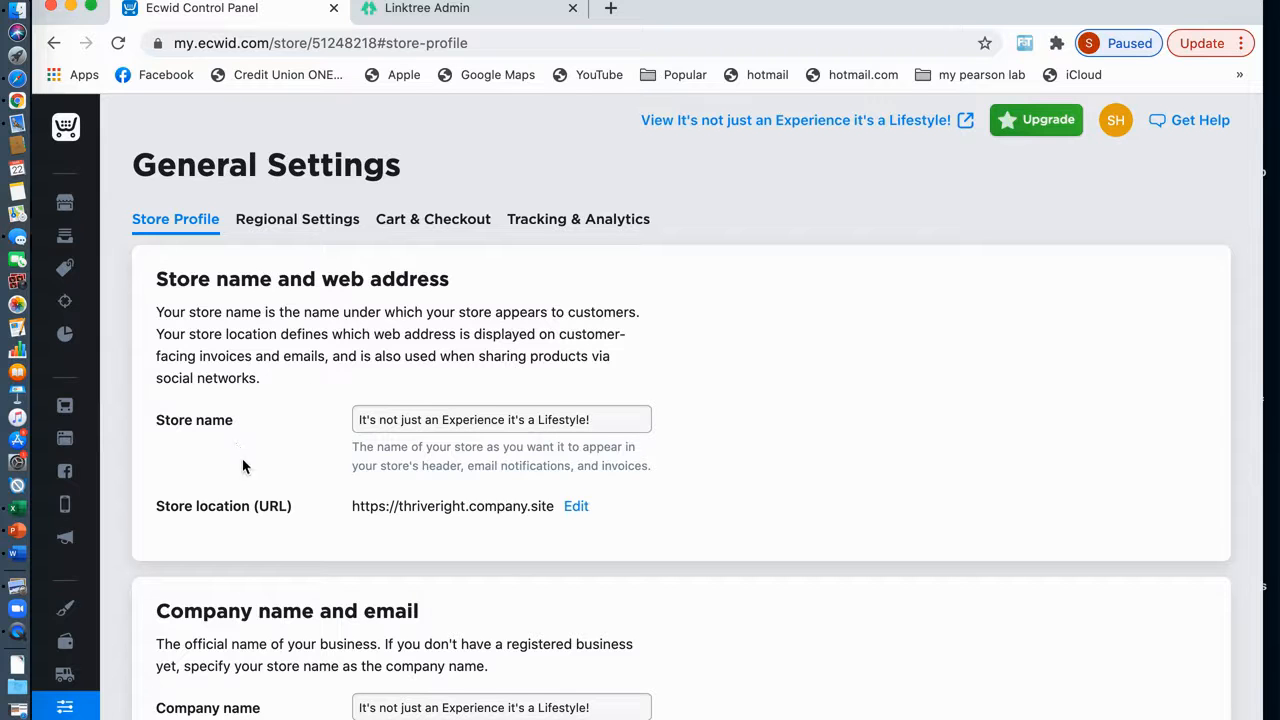
{"action": "scroll", "coordinate": [440, 530], "scroll_direction": "down", "scroll_amount": 5}
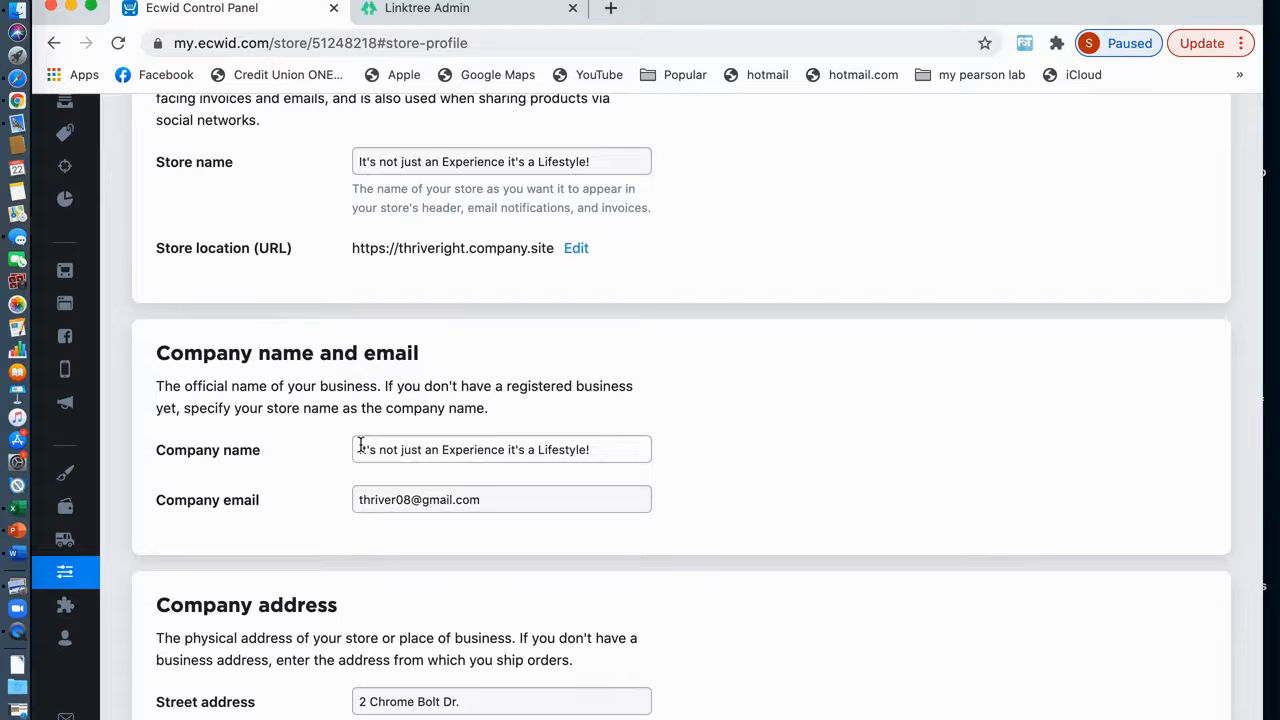
{"action": "scroll", "coordinate": [361, 445], "scroll_direction": "down", "scroll_amount": 6}
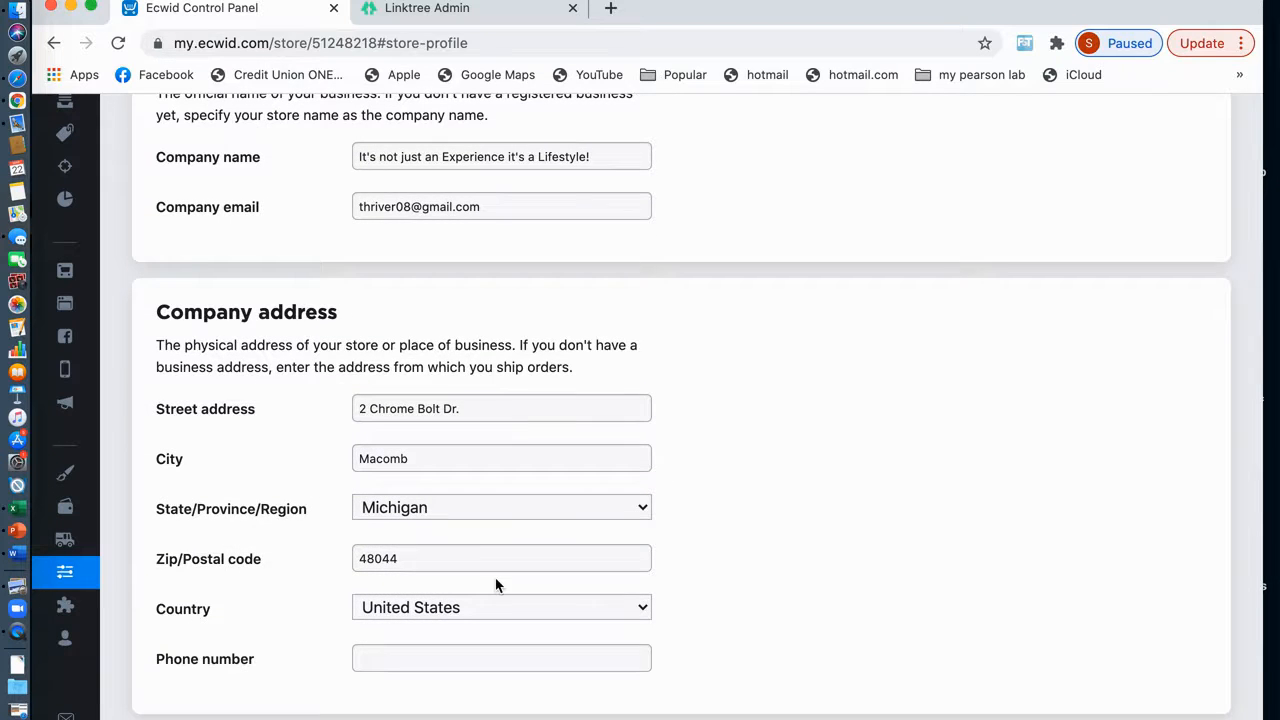
{"action": "scroll", "coordinate": [496, 585], "scroll_direction": "down", "scroll_amount": 2}
{"action": "scroll", "coordinate": [495, 585], "scroll_direction": "down", "scroll_amount": 7}
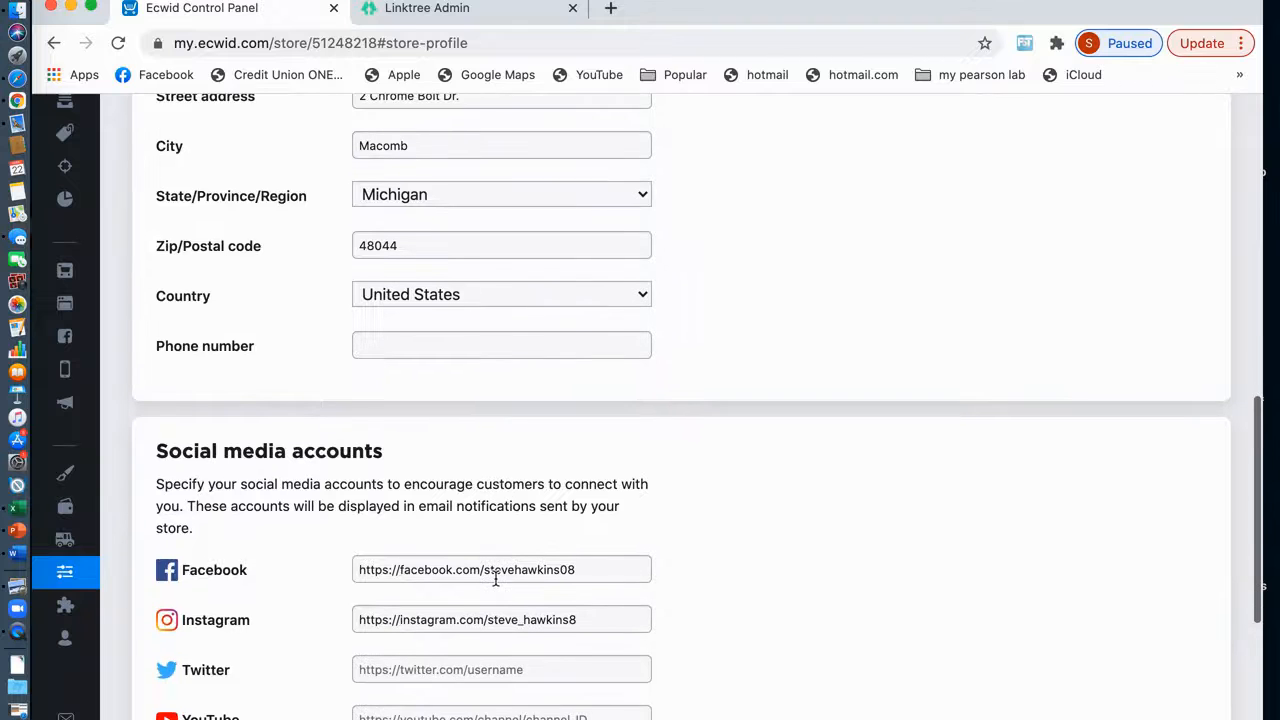
{"action": "scroll", "coordinate": [495, 578], "scroll_direction": "down", "scroll_amount": 1}
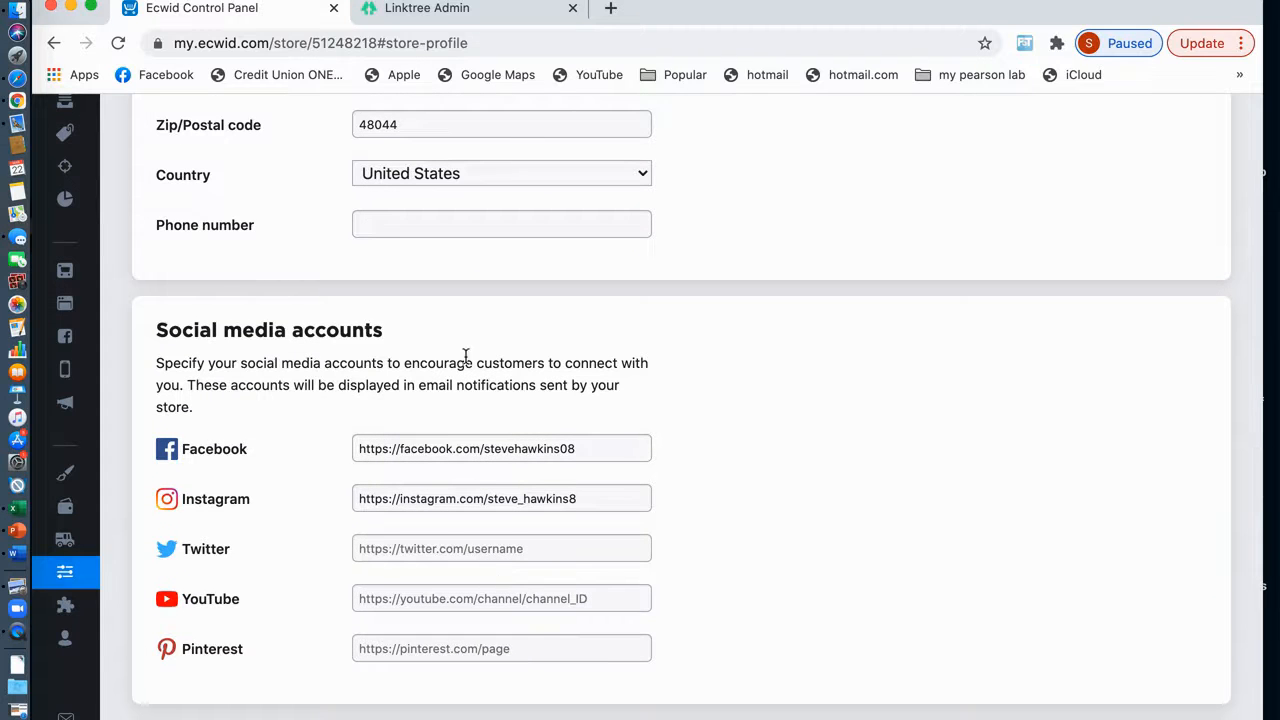
{"action": "scroll", "coordinate": [646, 408], "scroll_direction": "down", "scroll_amount": 5}
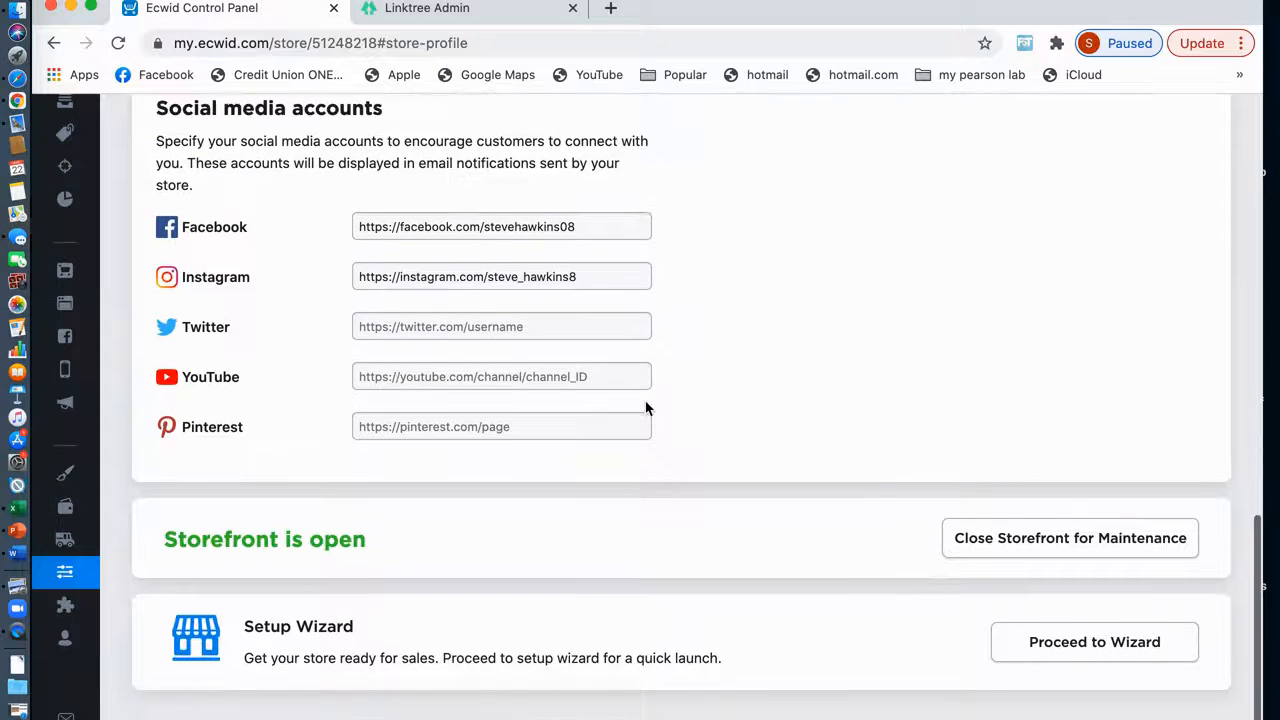
{"action": "scroll", "coordinate": [646, 408], "scroll_direction": "up", "scroll_amount": 20}
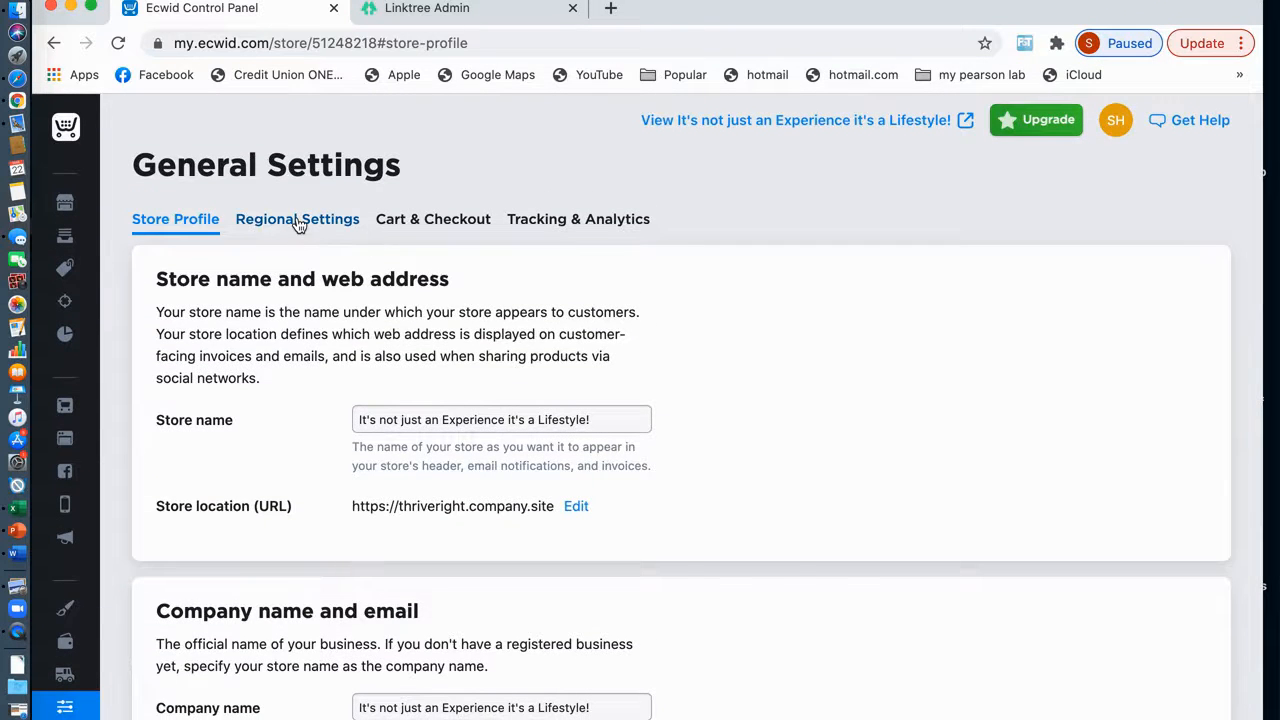
Review the Regional Settings' Currency, Weight & Size and Date & Time sections
{"action": "left_click", "coordinate": [297, 220]}
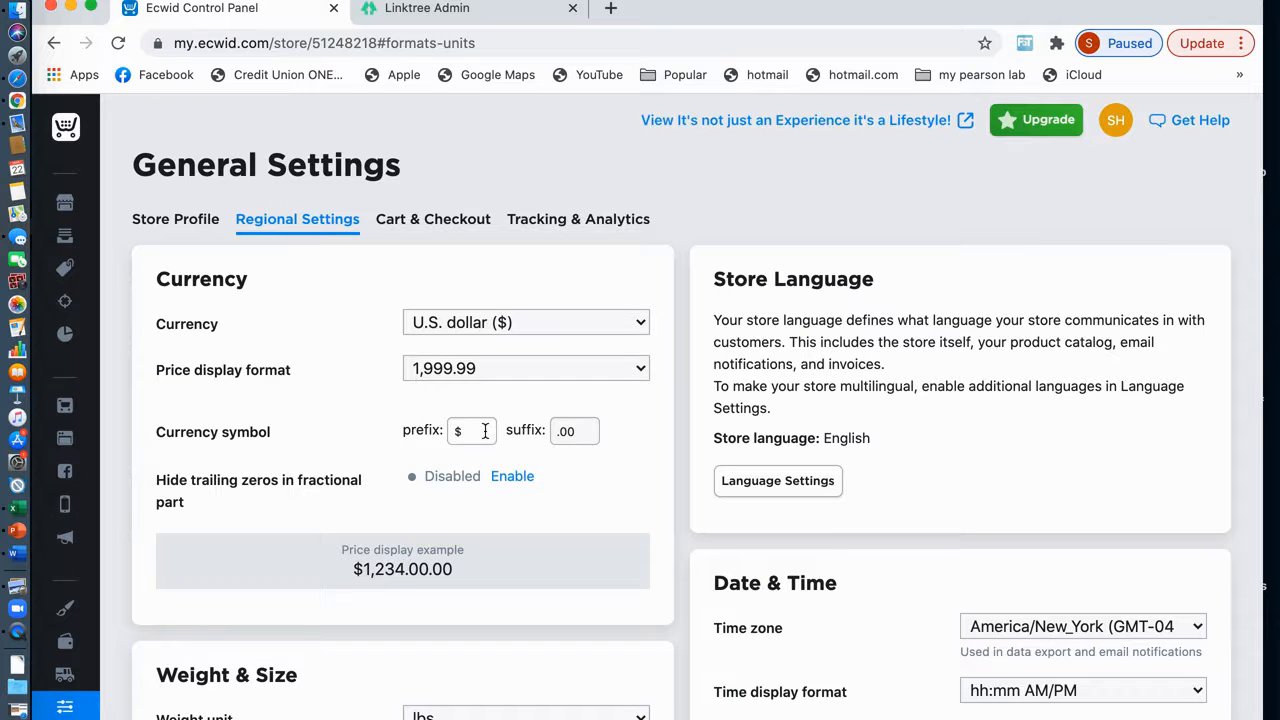
{"action": "scroll", "coordinate": [537, 406], "scroll_direction": "down", "scroll_amount": 5}
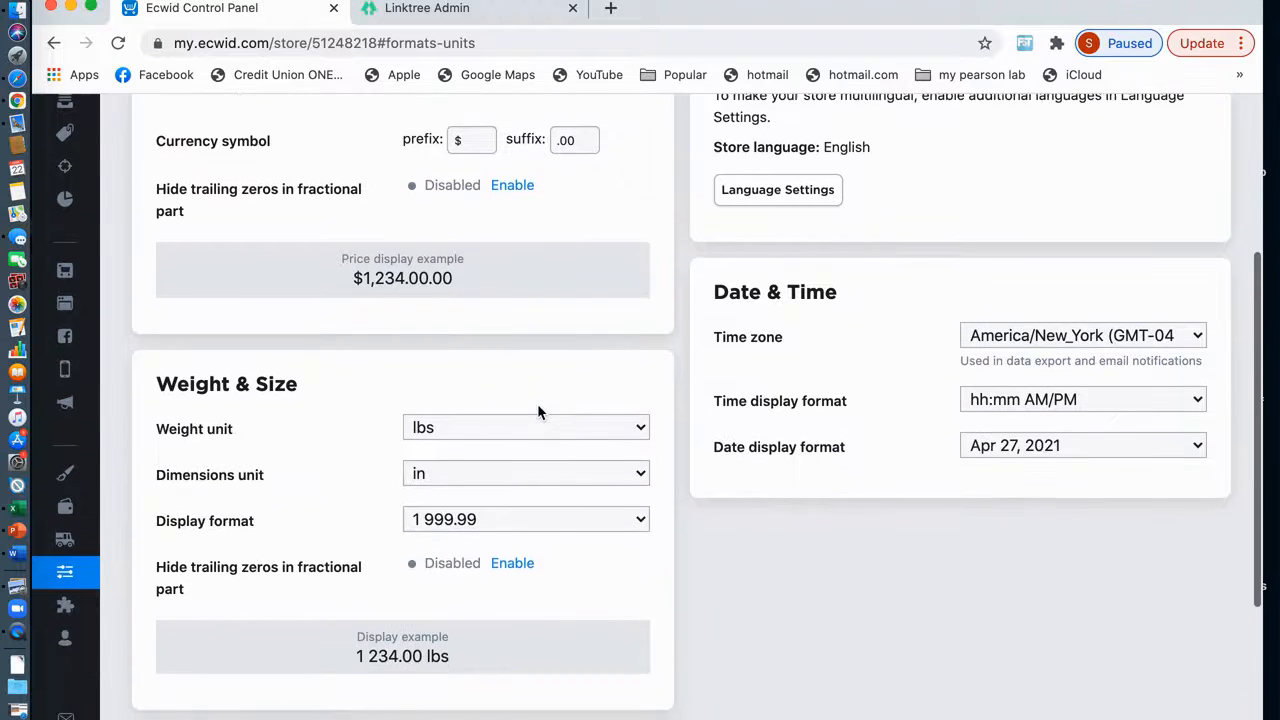
{"action": "scroll", "coordinate": [422, 384], "scroll_direction": "down", "scroll_amount": 4}
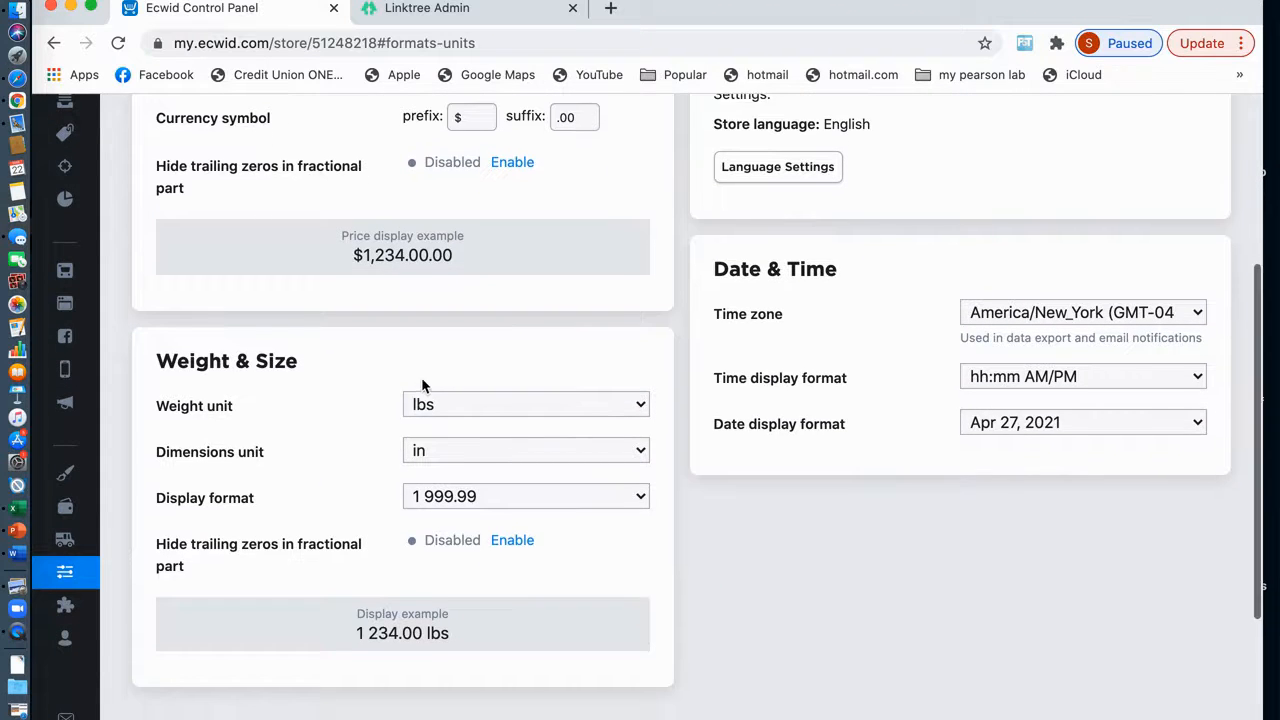
{"action": "scroll", "coordinate": [422, 384], "scroll_direction": "up", "scroll_amount": 6}
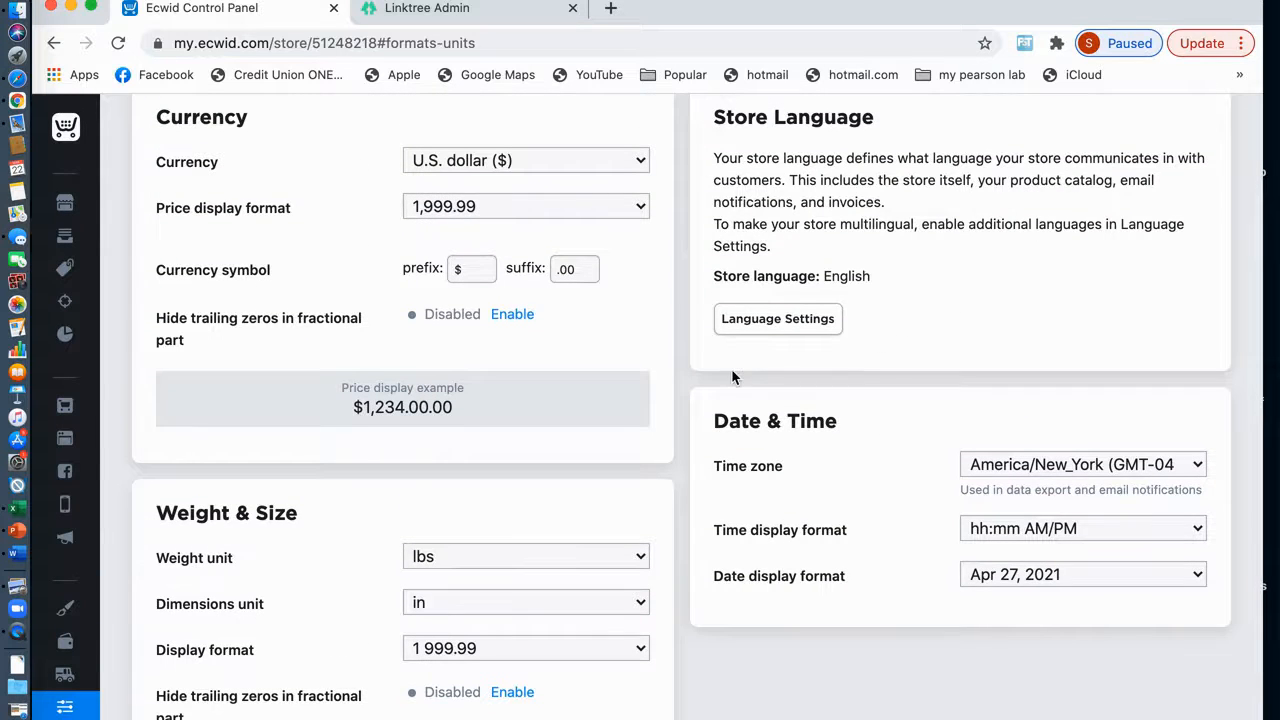
{"action": "scroll", "coordinate": [732, 377], "scroll_direction": "down", "scroll_amount": 5}
{"action": "scroll", "coordinate": [732, 377], "scroll_direction": "up", "scroll_amount": 10}
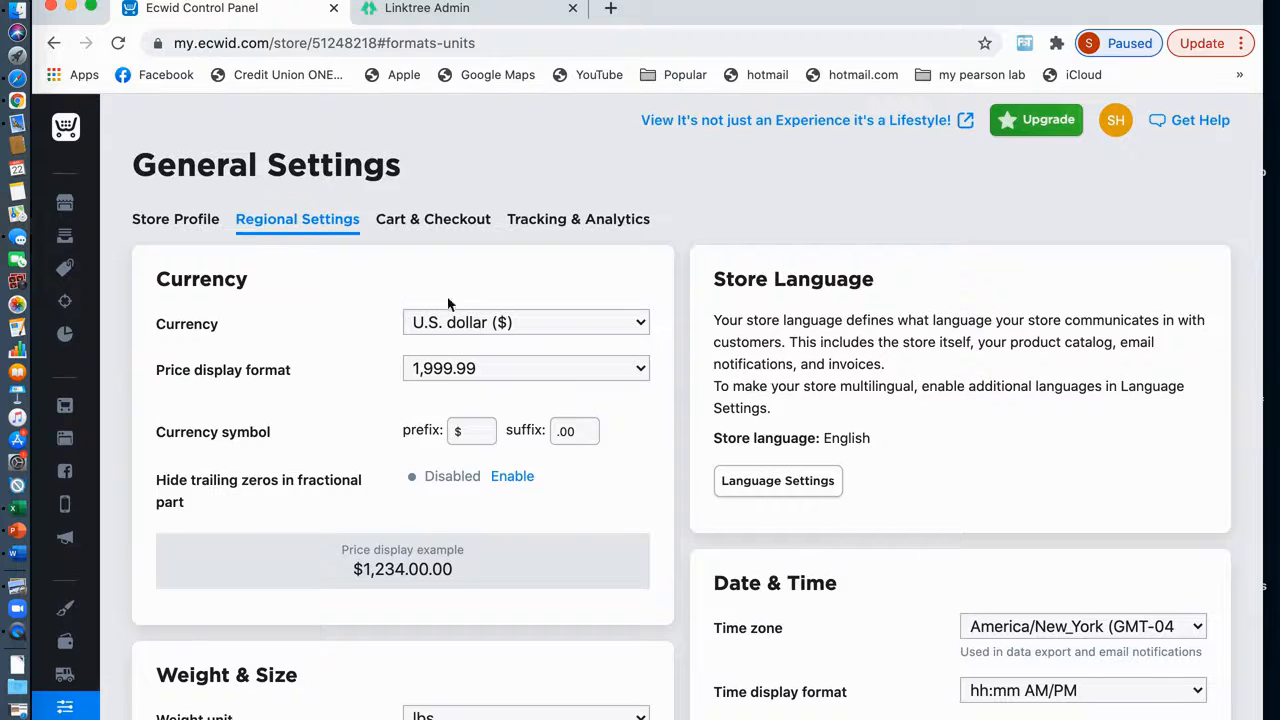
{"action": "left_click", "coordinate": [436, 229]}
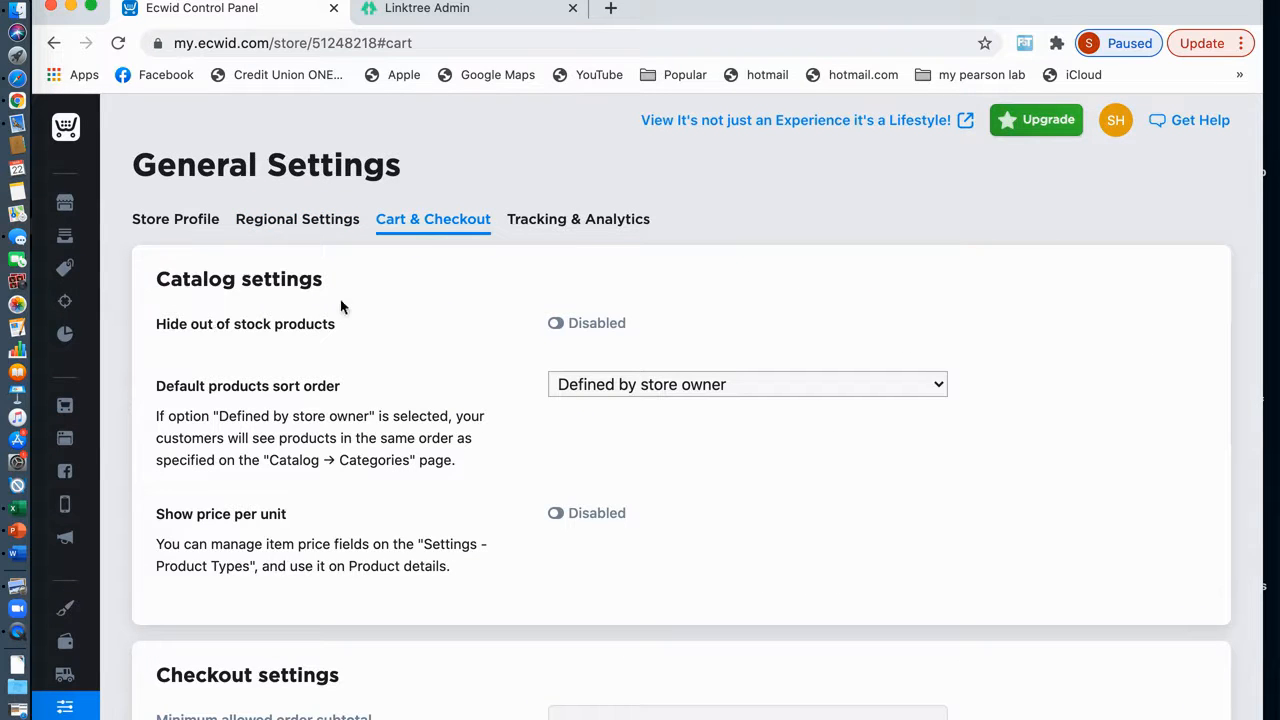
Scroll through Cart & Checkout's Catalog, Checkout, Compare to price, Order comments and E-goods sections
{"action": "scroll", "coordinate": [414, 325], "scroll_direction": "down", "scroll_amount": 2}
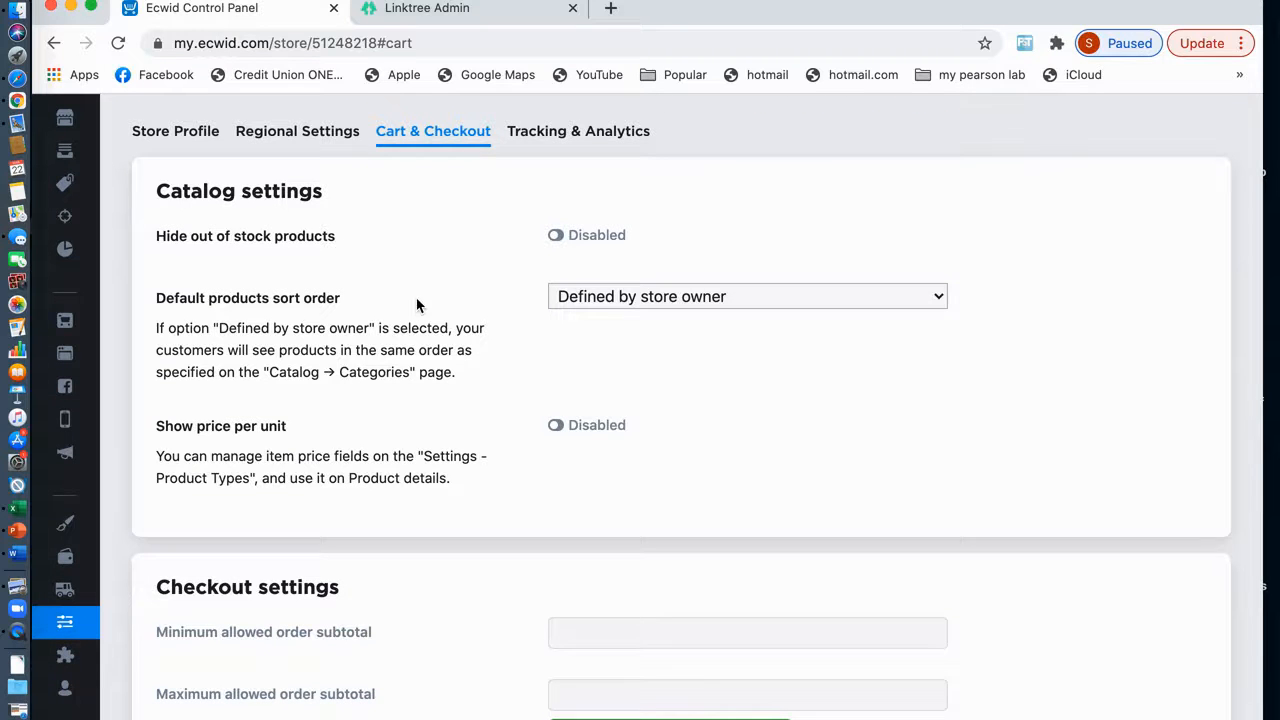
{"action": "scroll", "coordinate": [673, 320], "scroll_direction": "down", "scroll_amount": 1}
{"action": "scroll", "coordinate": [674, 324], "scroll_direction": "down", "scroll_amount": 5}
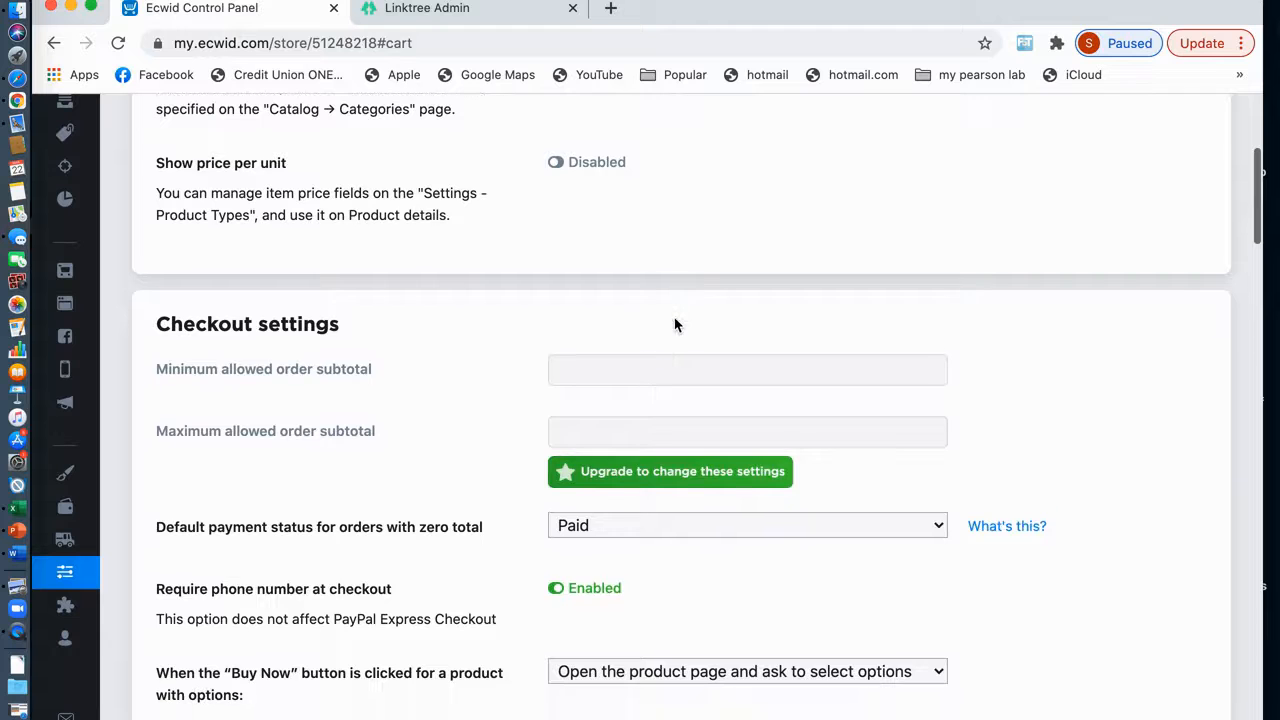
{"action": "scroll", "coordinate": [493, 410], "scroll_direction": "down", "scroll_amount": 8}
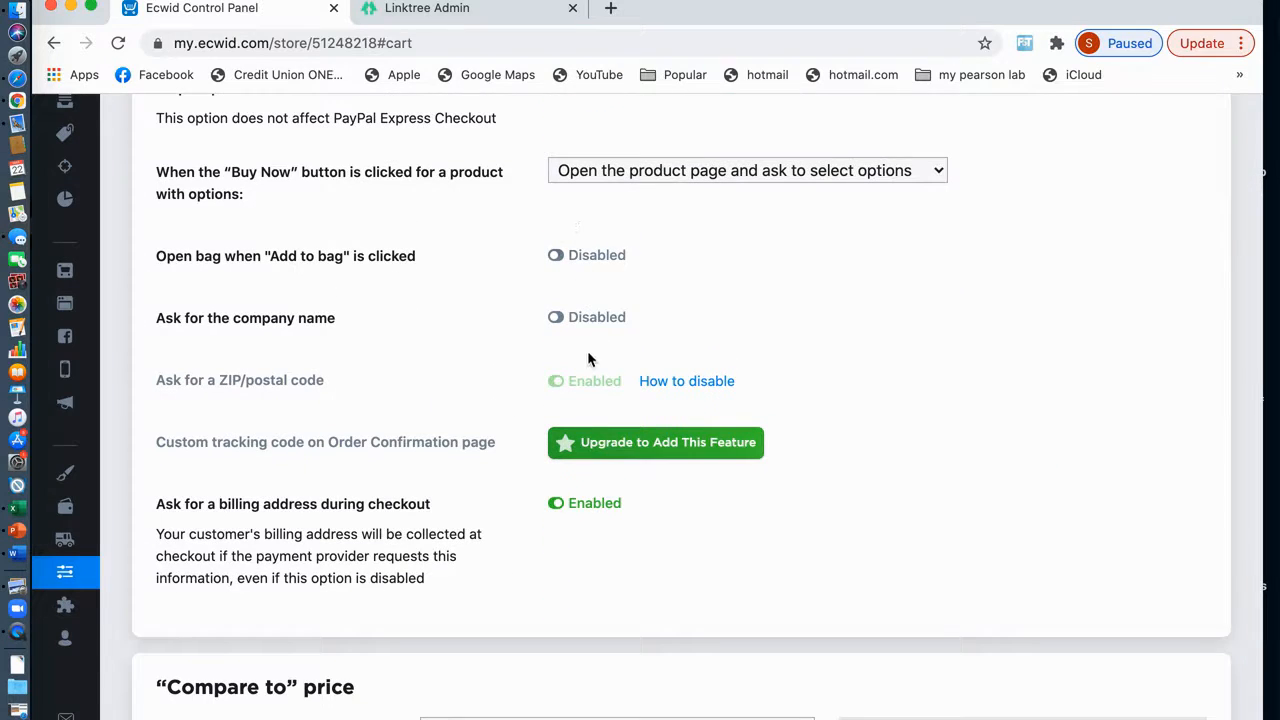
{"action": "scroll", "coordinate": [588, 360], "scroll_direction": "down", "scroll_amount": 6}
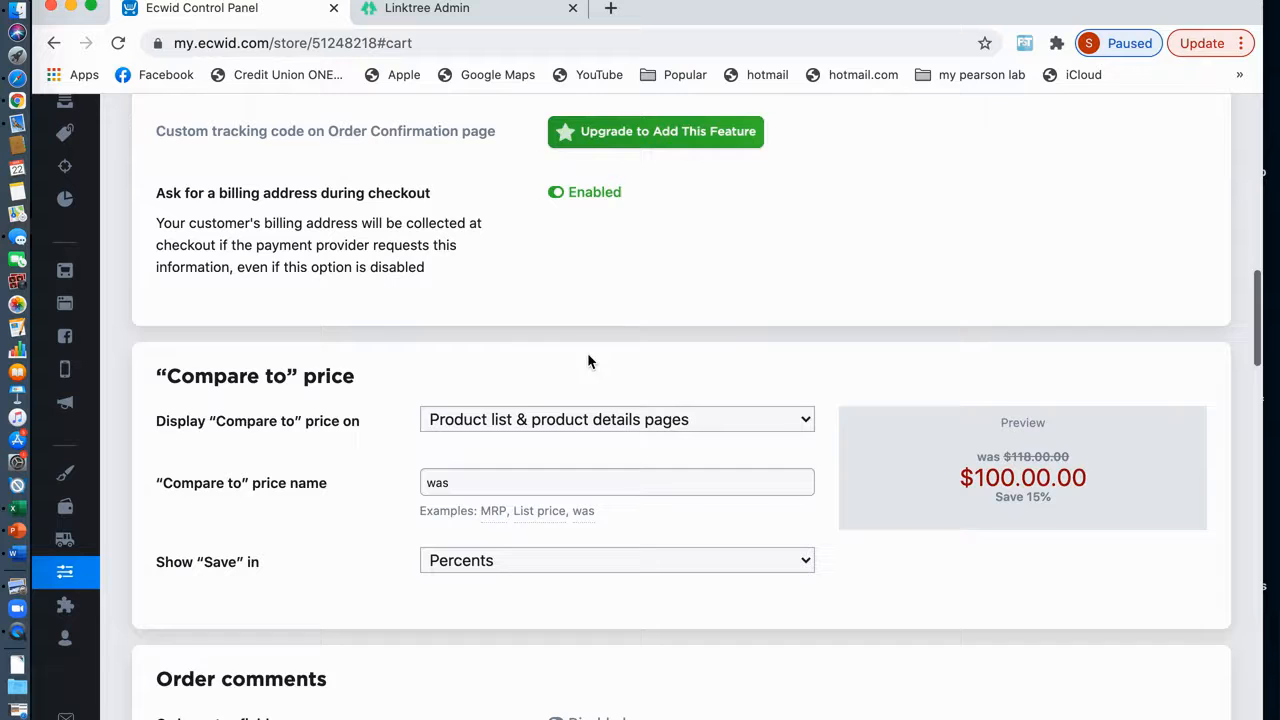
{"action": "scroll", "coordinate": [588, 361], "scroll_direction": "down", "scroll_amount": 4}
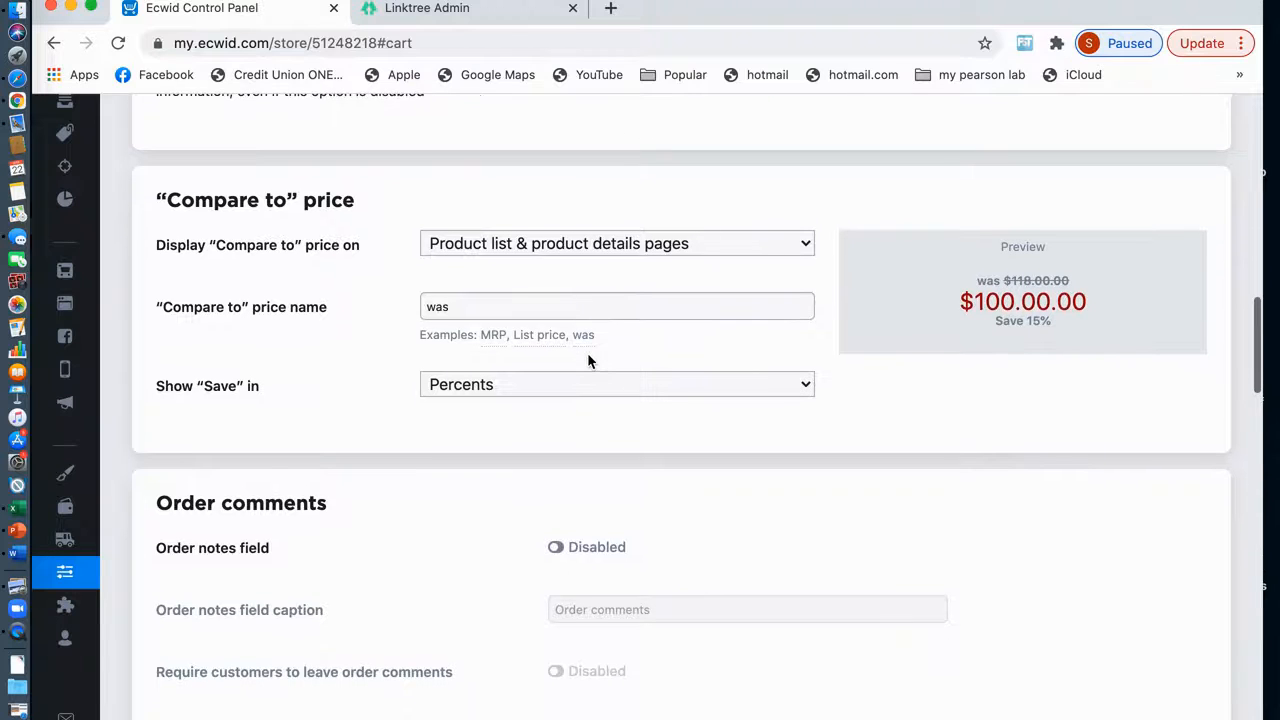
{"action": "scroll", "coordinate": [588, 361], "scroll_direction": "down", "scroll_amount": 5}
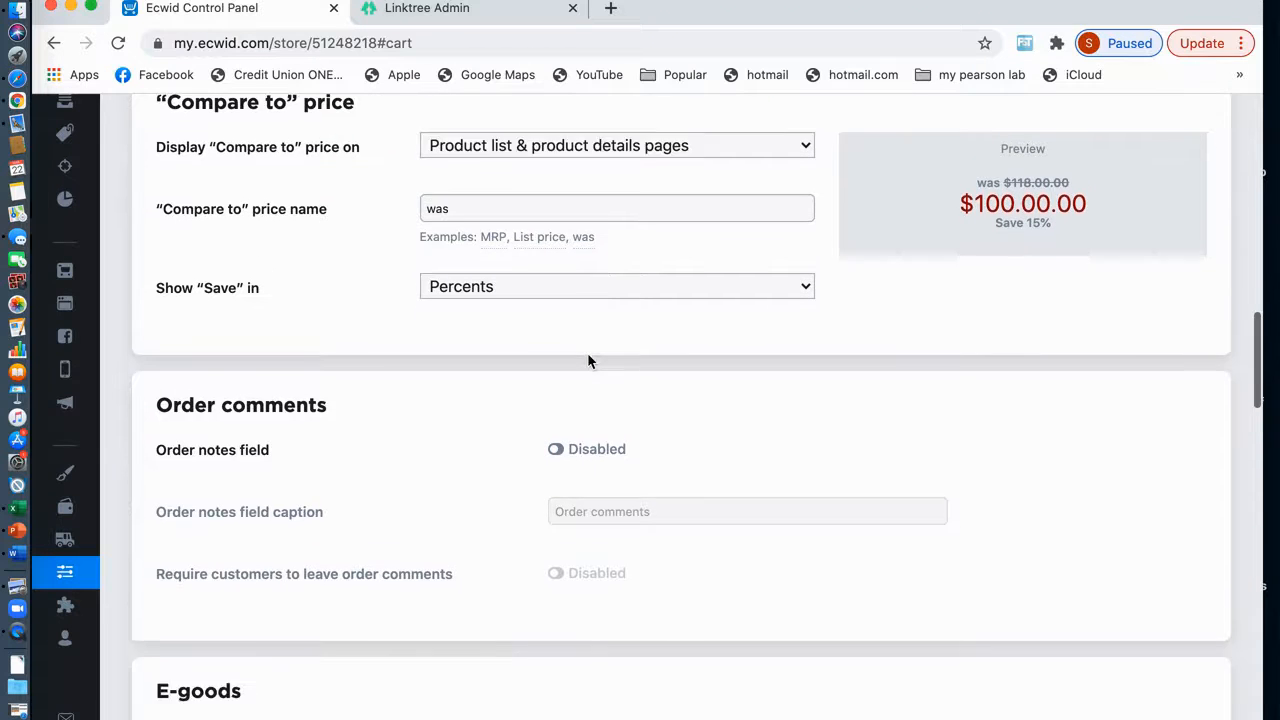
{"action": "scroll", "coordinate": [588, 360], "scroll_direction": "down", "scroll_amount": 4}
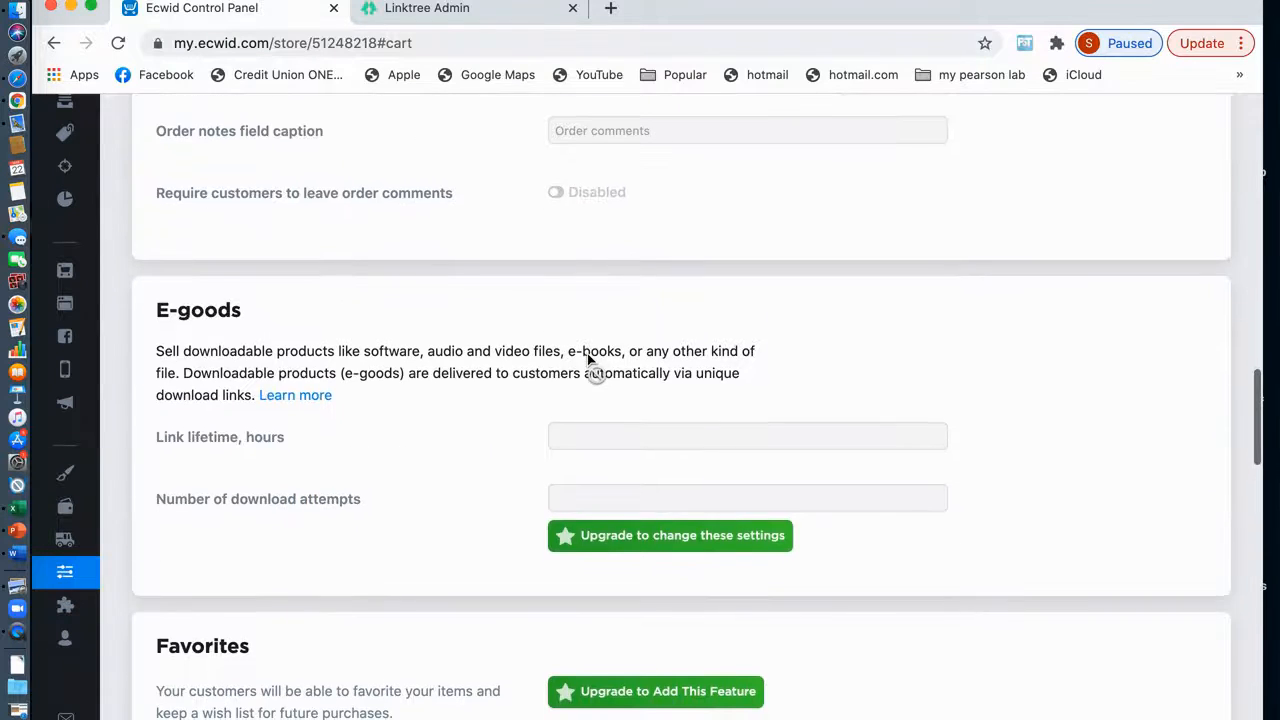
{"action": "scroll", "coordinate": [588, 354], "scroll_direction": "up", "scroll_amount": 20}
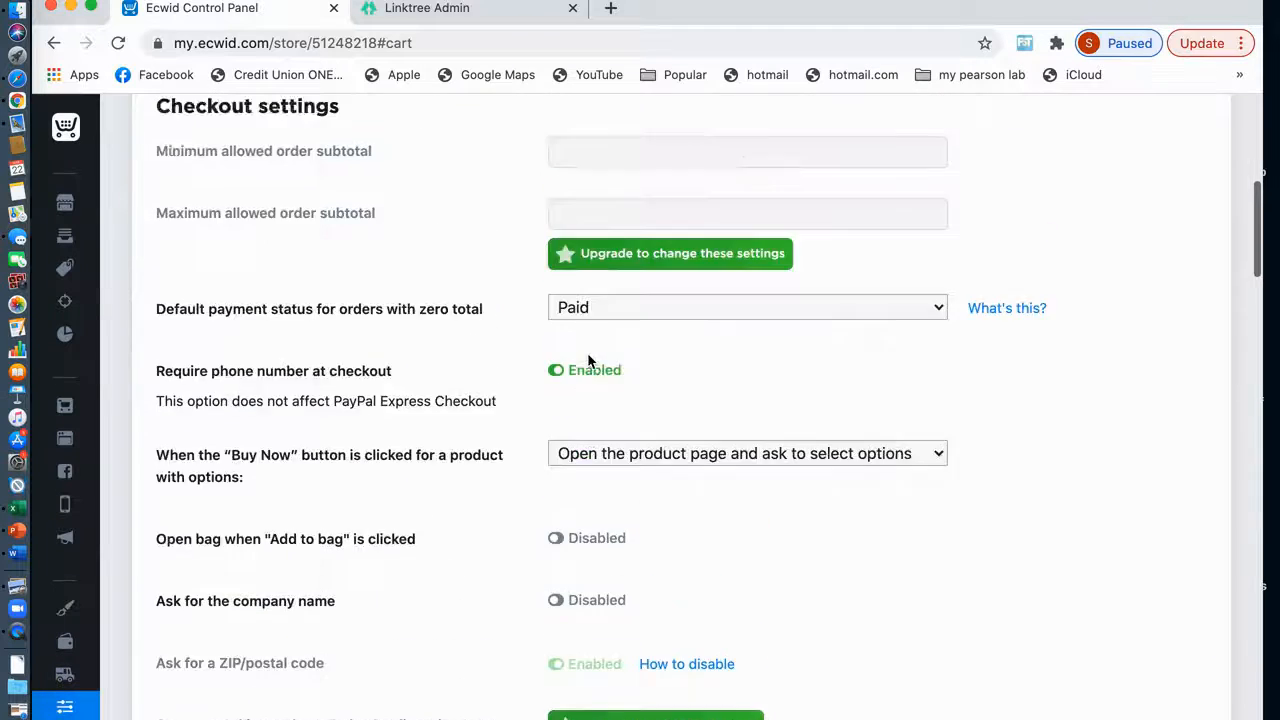
{"action": "scroll", "coordinate": [587, 360], "scroll_direction": "up", "scroll_amount": 8}
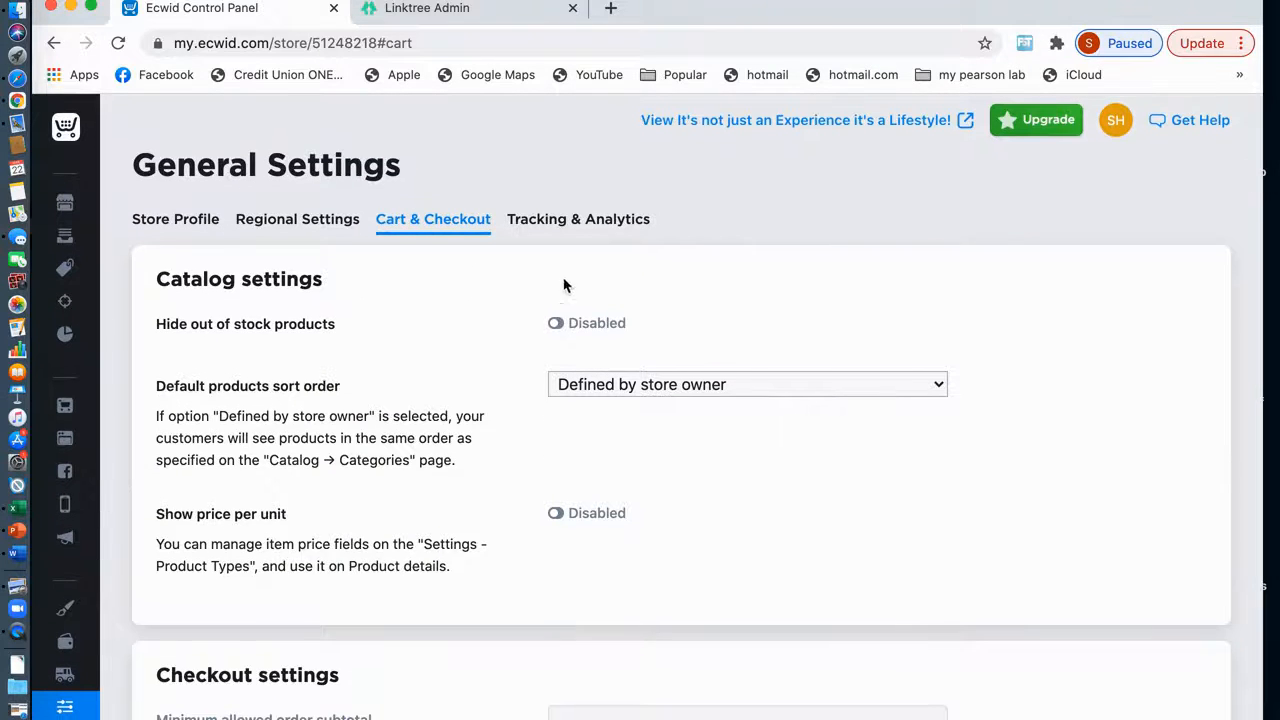
{"action": "left_click", "coordinate": [572, 222]}
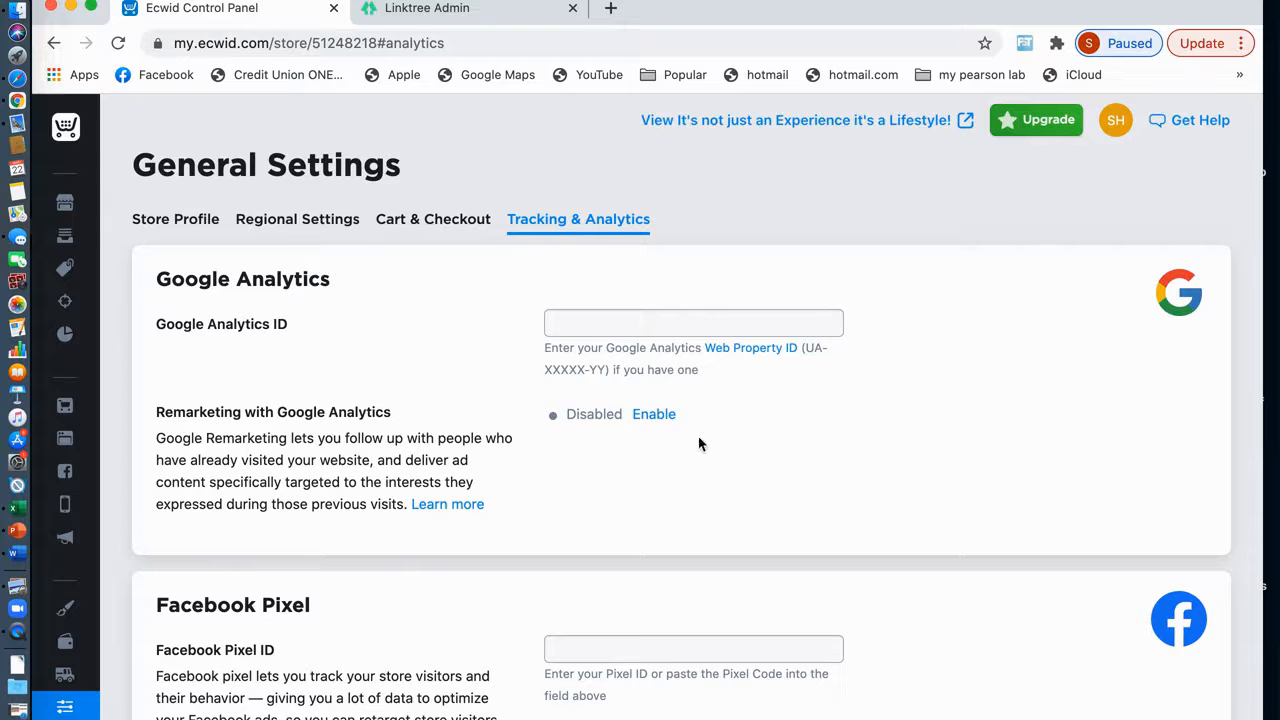
Review the empty Google Analytics, Facebook Pixel, Pinterest, Snapchat and Google Ads tracking fields
{"action": "scroll", "coordinate": [698, 443], "scroll_direction": "down", "scroll_amount": 3}
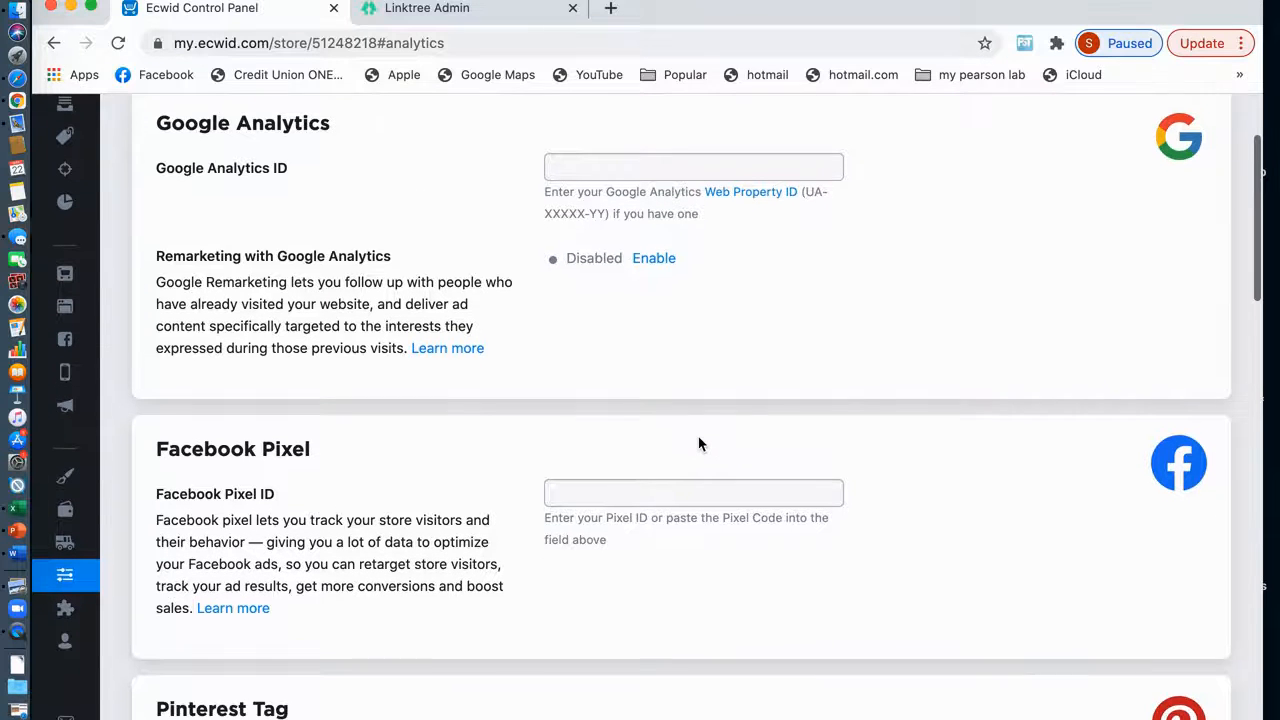
{"action": "scroll", "coordinate": [698, 443], "scroll_direction": "down", "scroll_amount": 8}
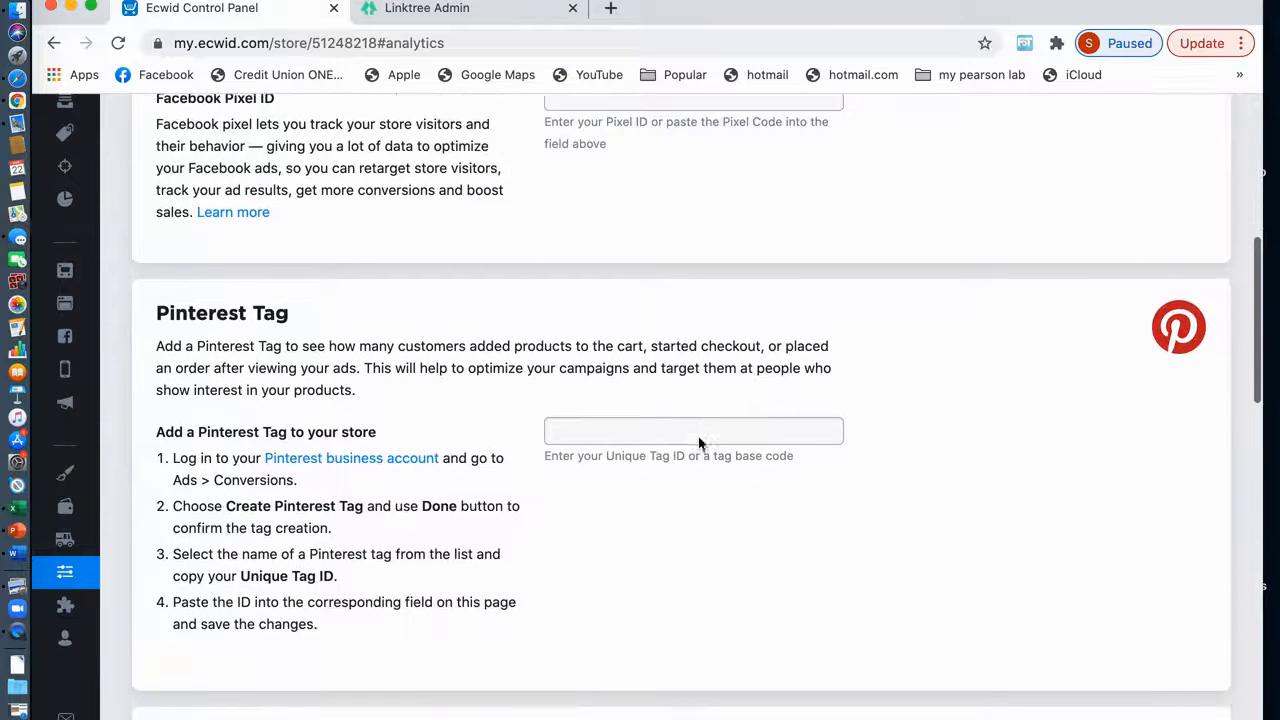
{"action": "scroll", "coordinate": [698, 443], "scroll_direction": "down", "scroll_amount": 14}
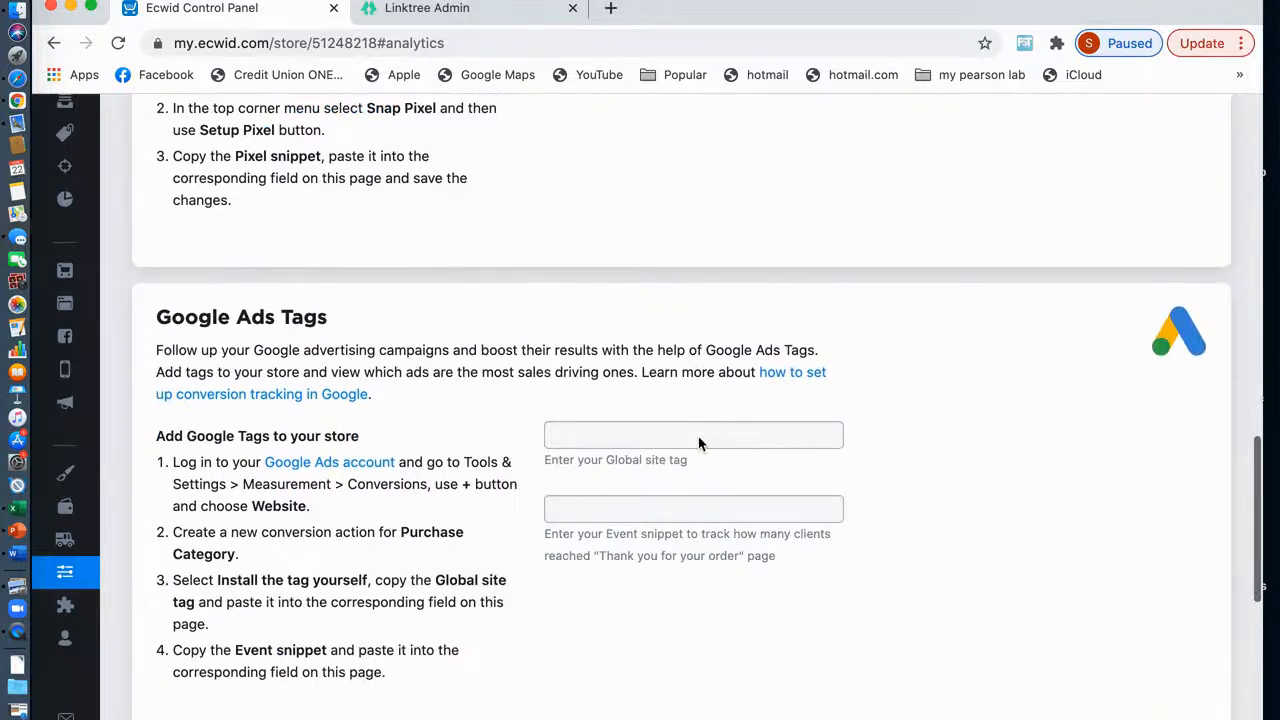
{"action": "scroll", "coordinate": [698, 443], "scroll_direction": "down", "scroll_amount": 5}
{"action": "scroll", "coordinate": [698, 440], "scroll_direction": "up", "scroll_amount": 16}
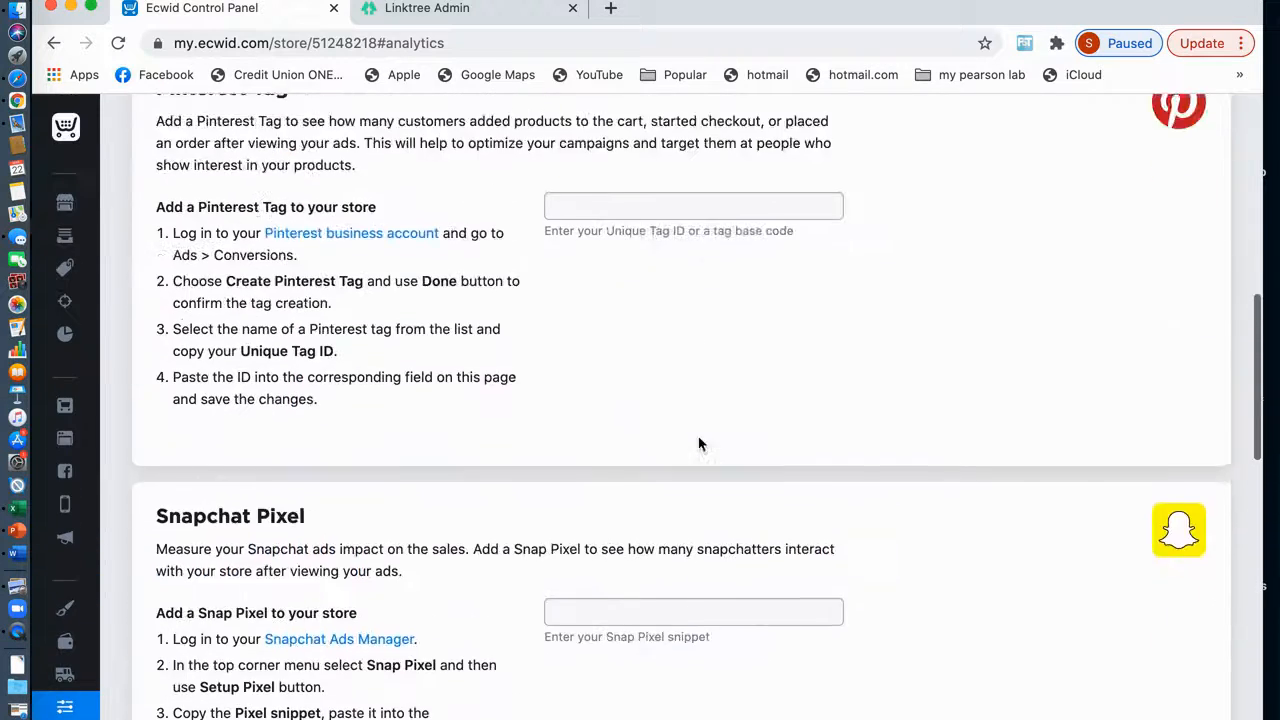
{"action": "scroll", "coordinate": [700, 444], "scroll_direction": "up", "scroll_amount": 16}
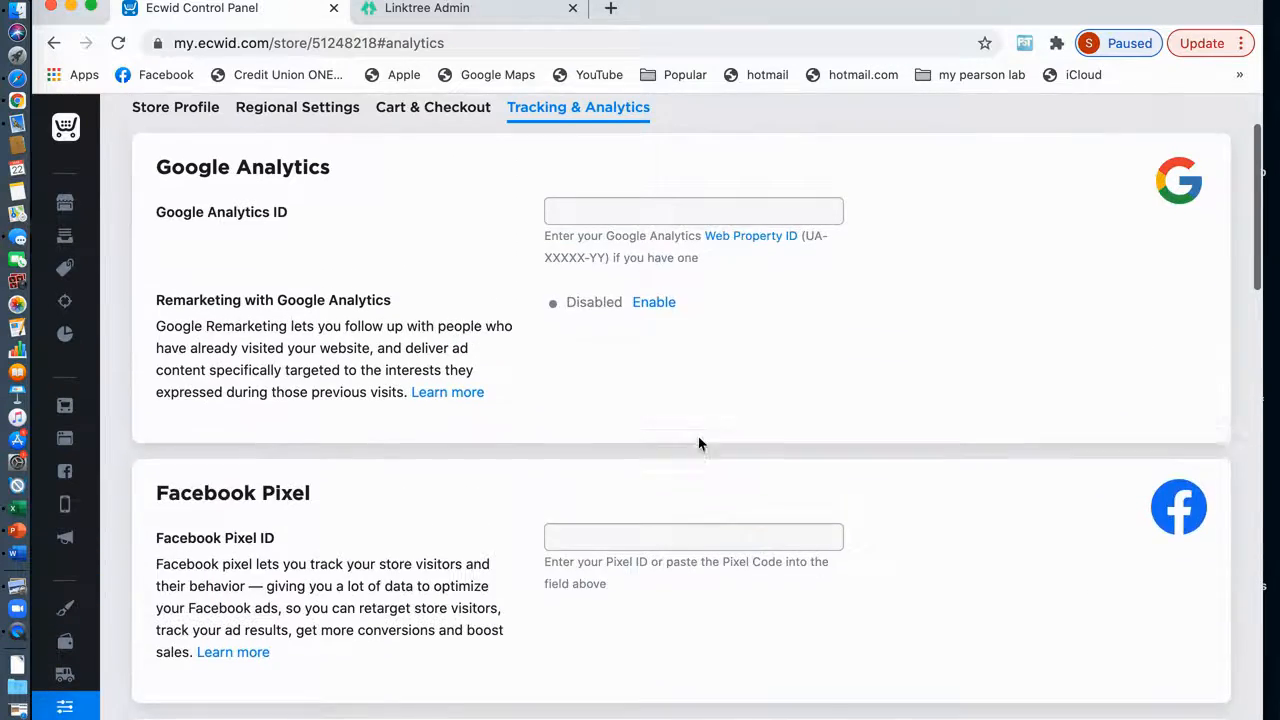
{"action": "scroll", "coordinate": [699, 443], "scroll_direction": "up", "scroll_amount": 3}
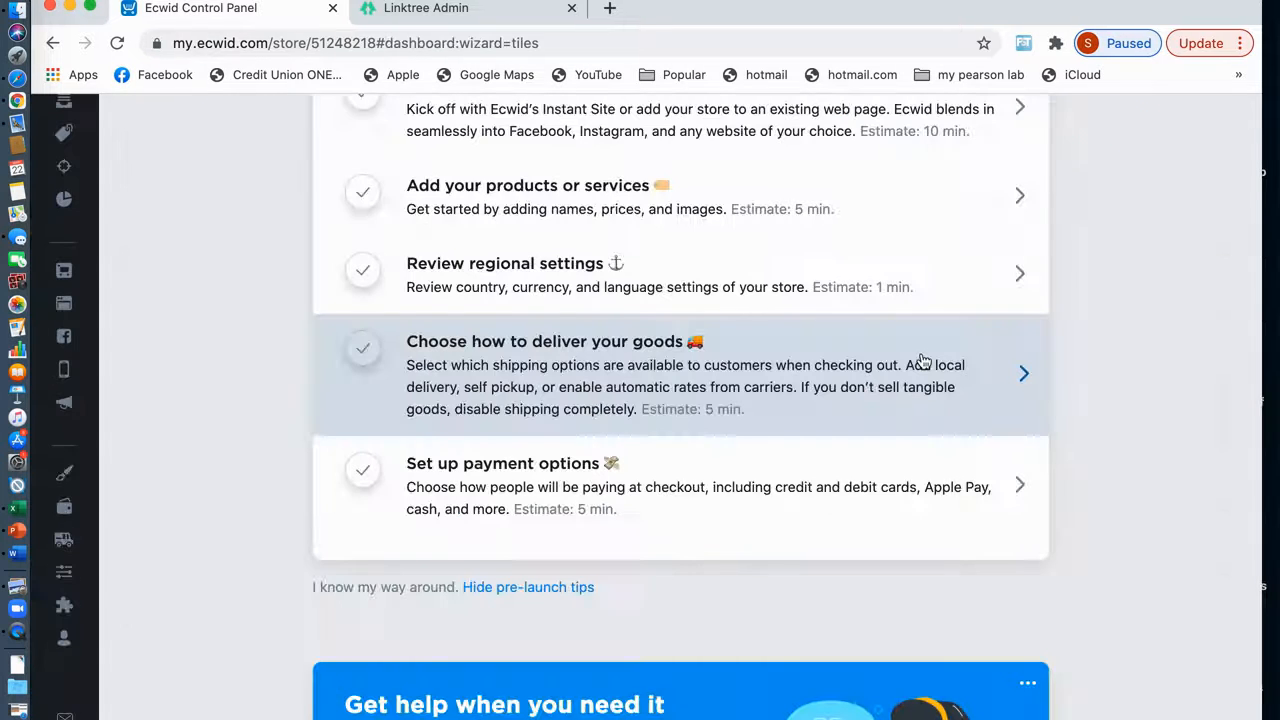
Open Shipping, Delivery, and Pickup from the 'Choose how to deliver your goods' tile and review its methods
{"action": "left_click", "coordinate": [1020, 372]}
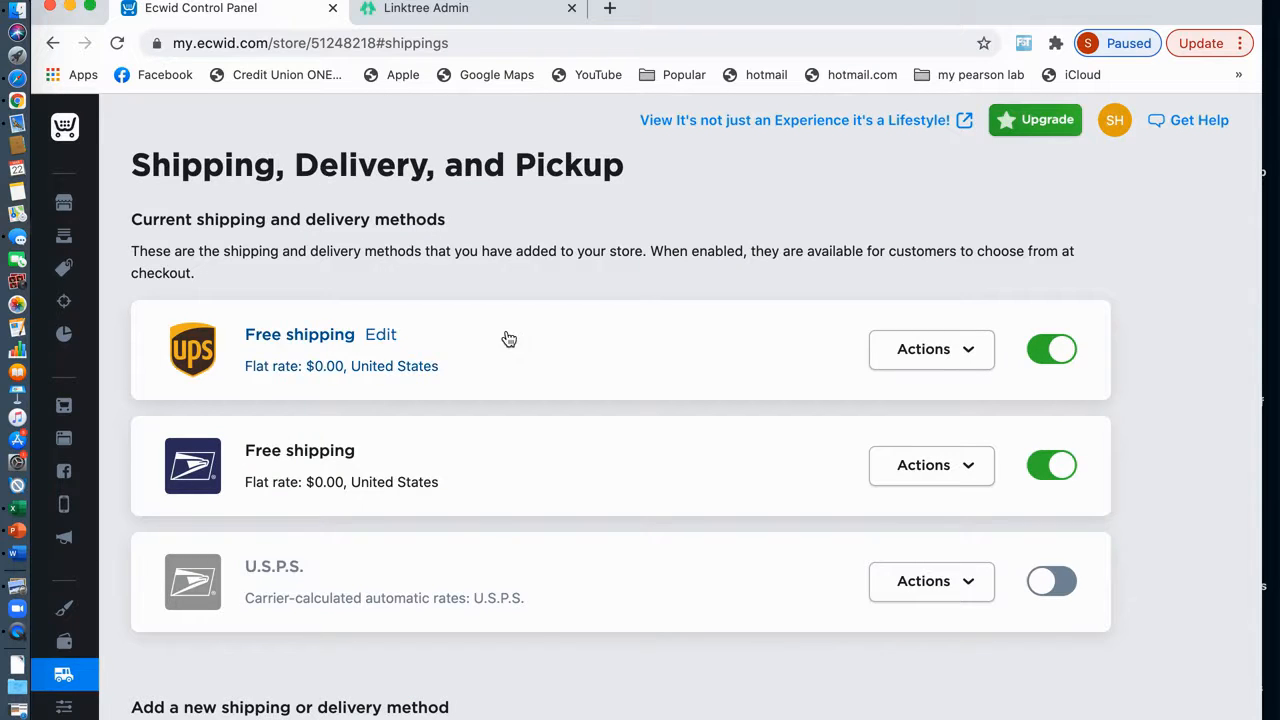
{"action": "scroll", "coordinate": [477, 388], "scroll_direction": "down", "scroll_amount": 2}
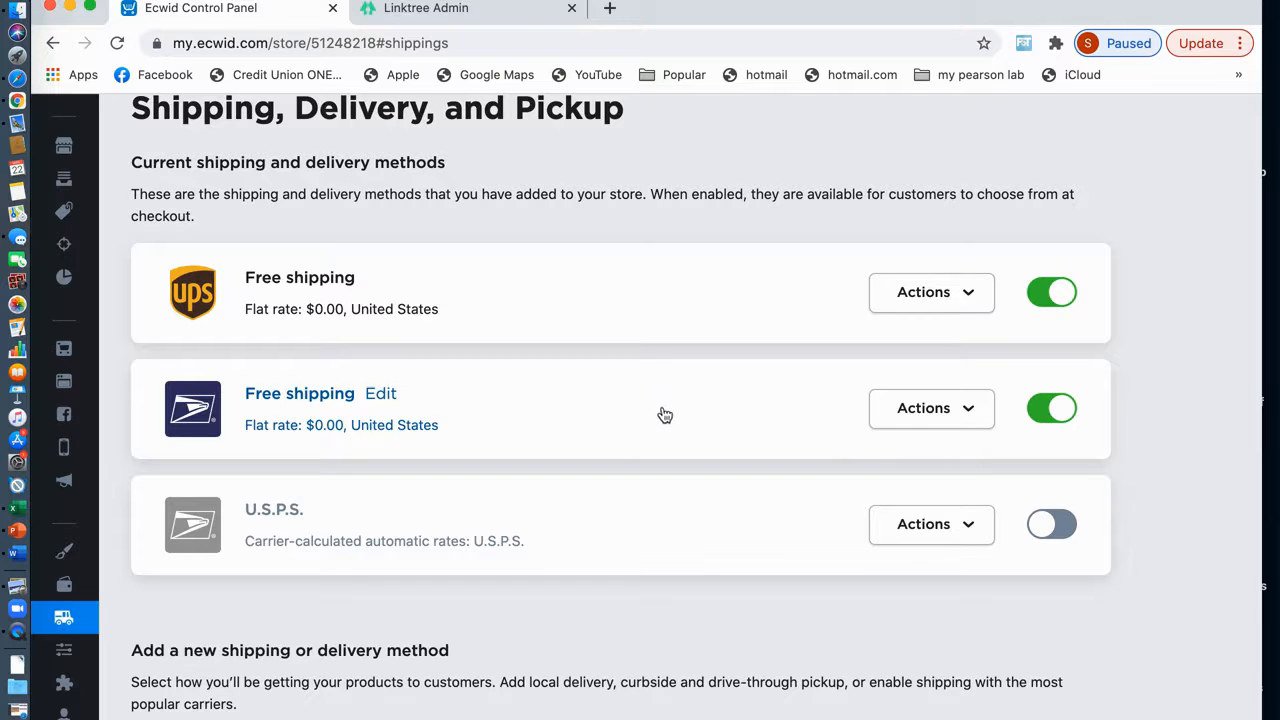
{"action": "left_click", "coordinate": [579, 426]}
{"action": "scroll", "coordinate": [468, 305], "scroll_direction": "down", "scroll_amount": 1}
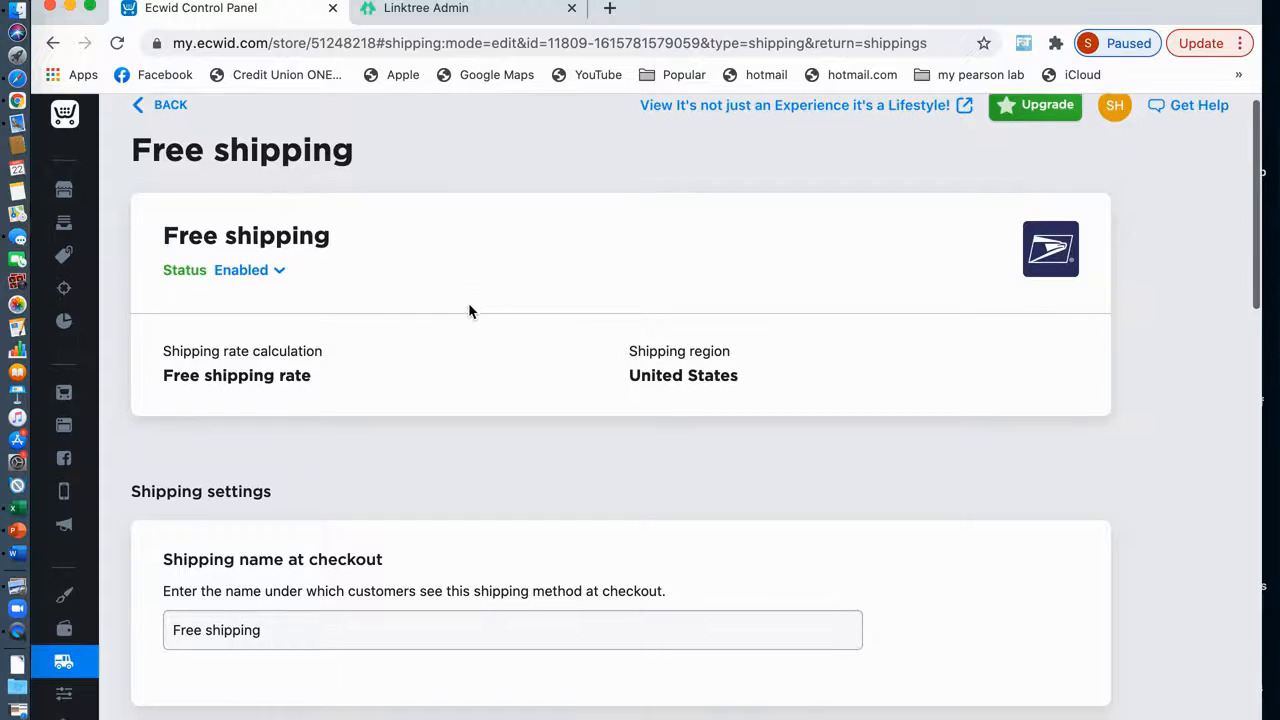
{"action": "scroll", "coordinate": [470, 310], "scroll_direction": "down", "scroll_amount": 5}
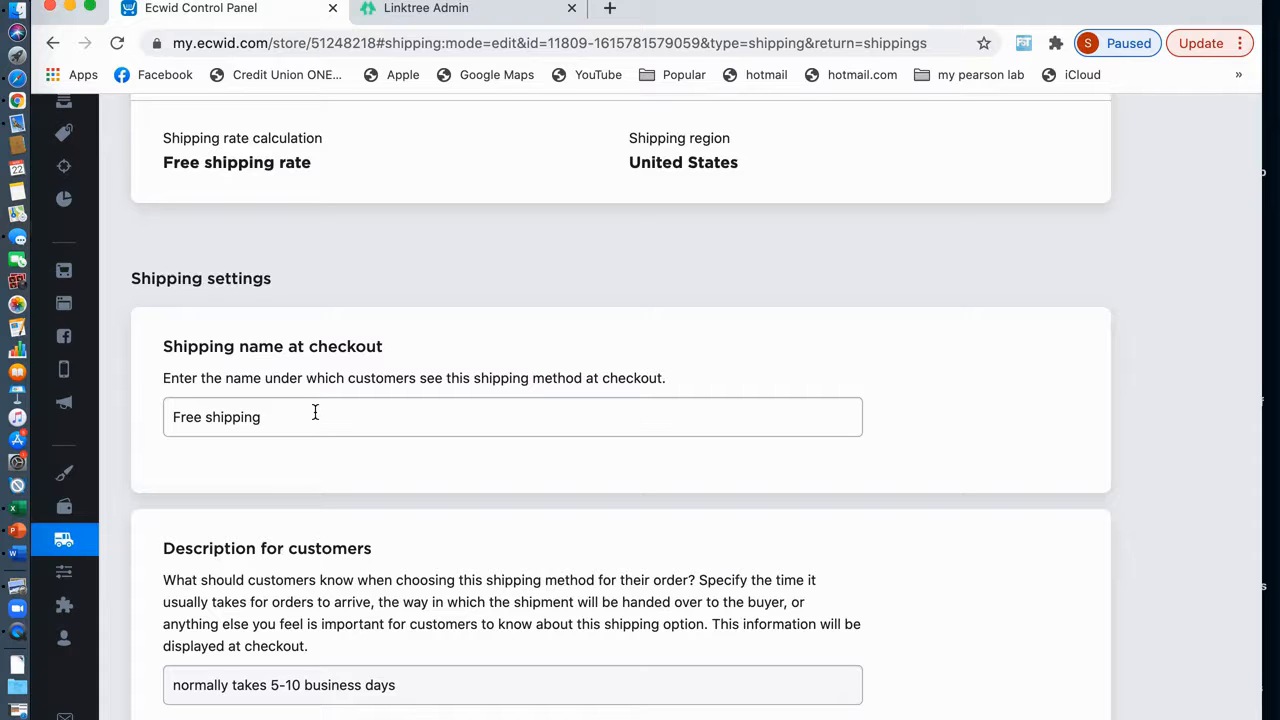
{"action": "scroll", "coordinate": [315, 412], "scroll_direction": "down", "scroll_amount": 6}
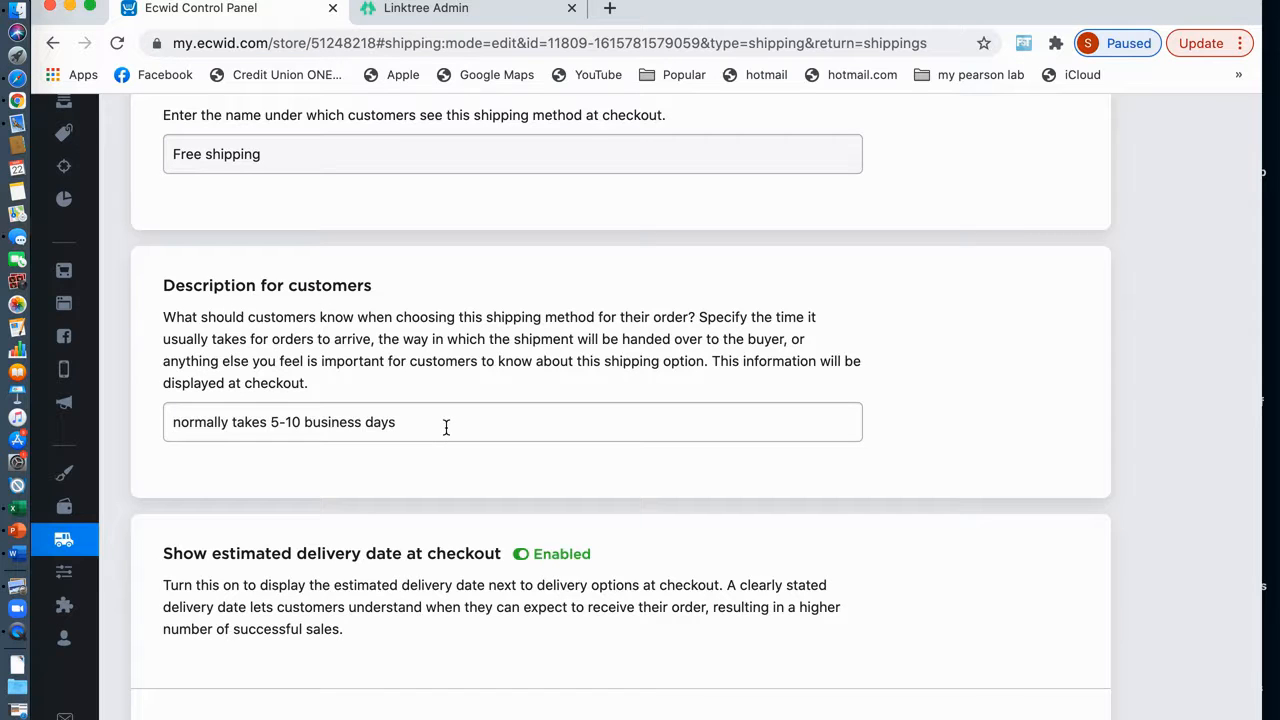
{"action": "scroll", "coordinate": [446, 427], "scroll_direction": "down", "scroll_amount": 6}
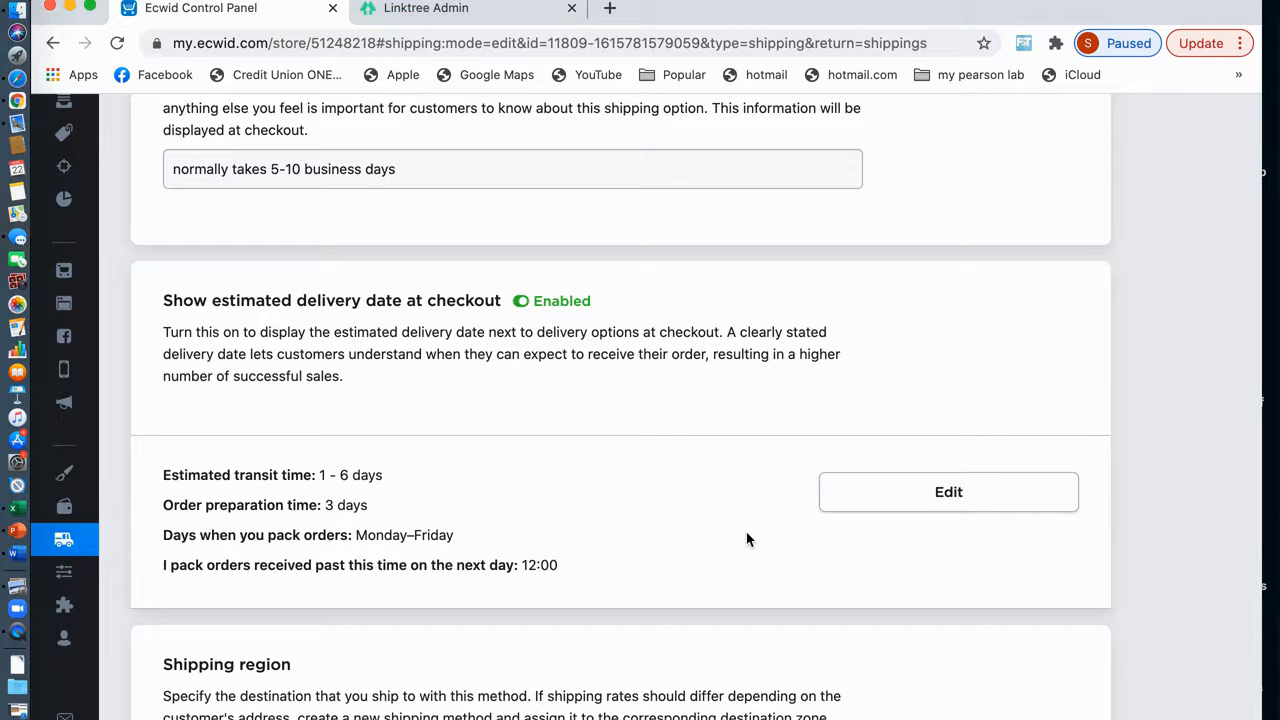
{"action": "scroll", "coordinate": [572, 508], "scroll_direction": "down", "scroll_amount": 3}
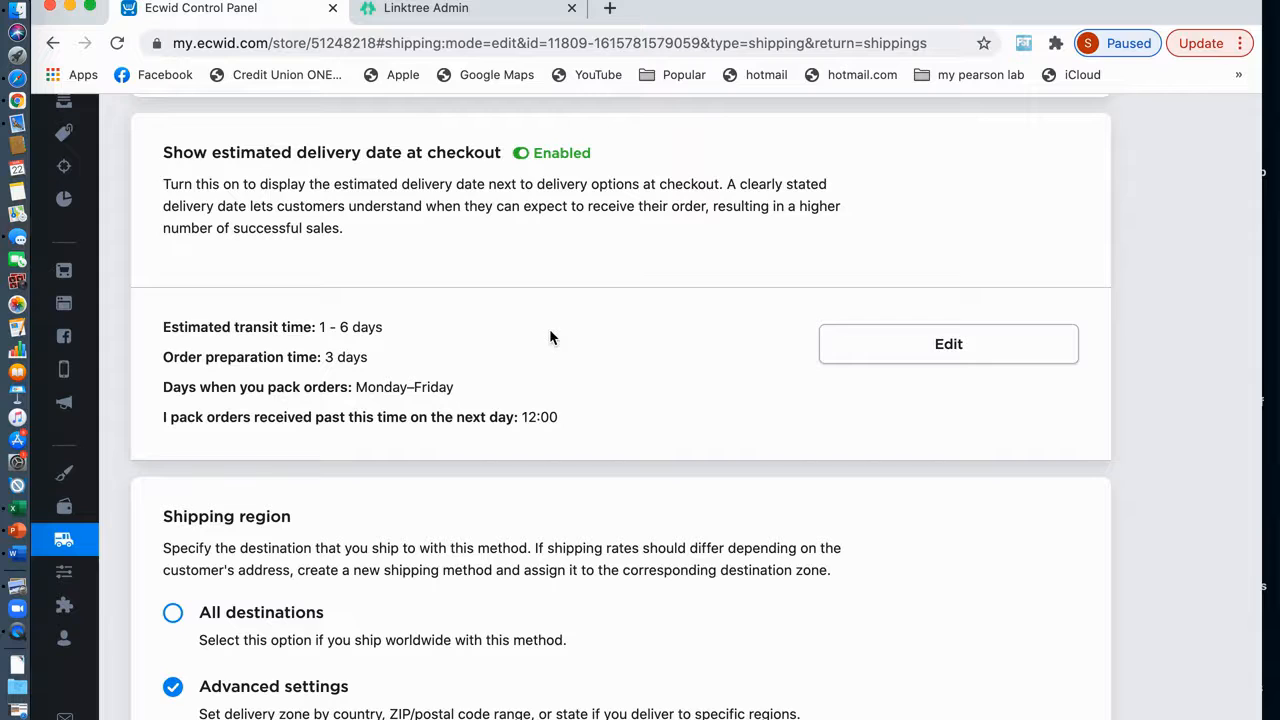
{"action": "scroll", "coordinate": [575, 372], "scroll_direction": "down", "scroll_amount": 5}
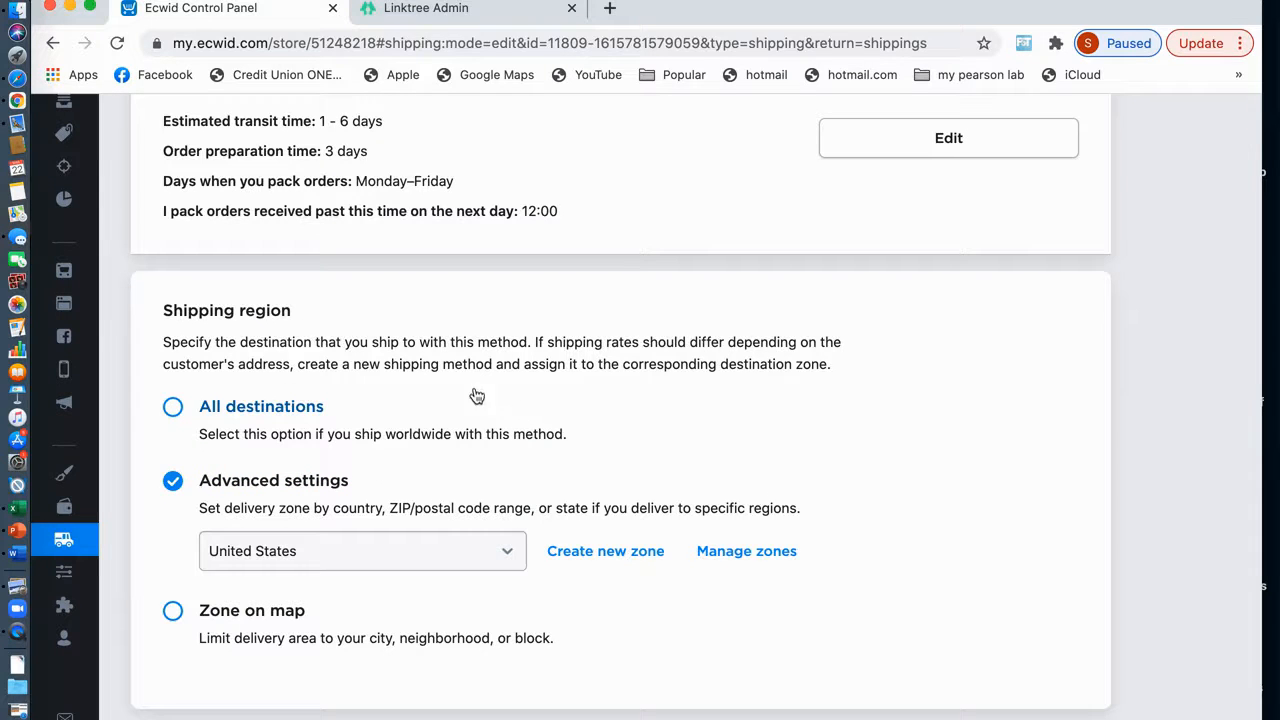
{"action": "scroll", "coordinate": [441, 393], "scroll_direction": "down", "scroll_amount": 2}
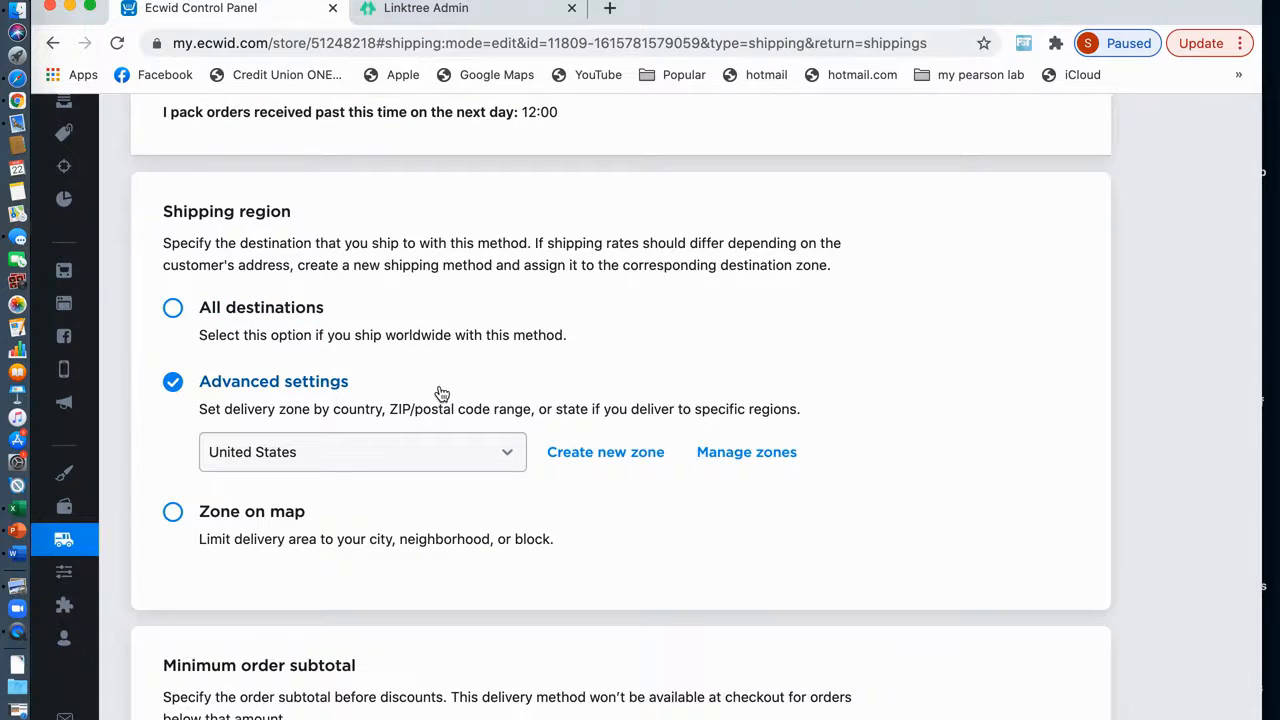
{"action": "scroll", "coordinate": [441, 393], "scroll_direction": "down", "scroll_amount": 4}
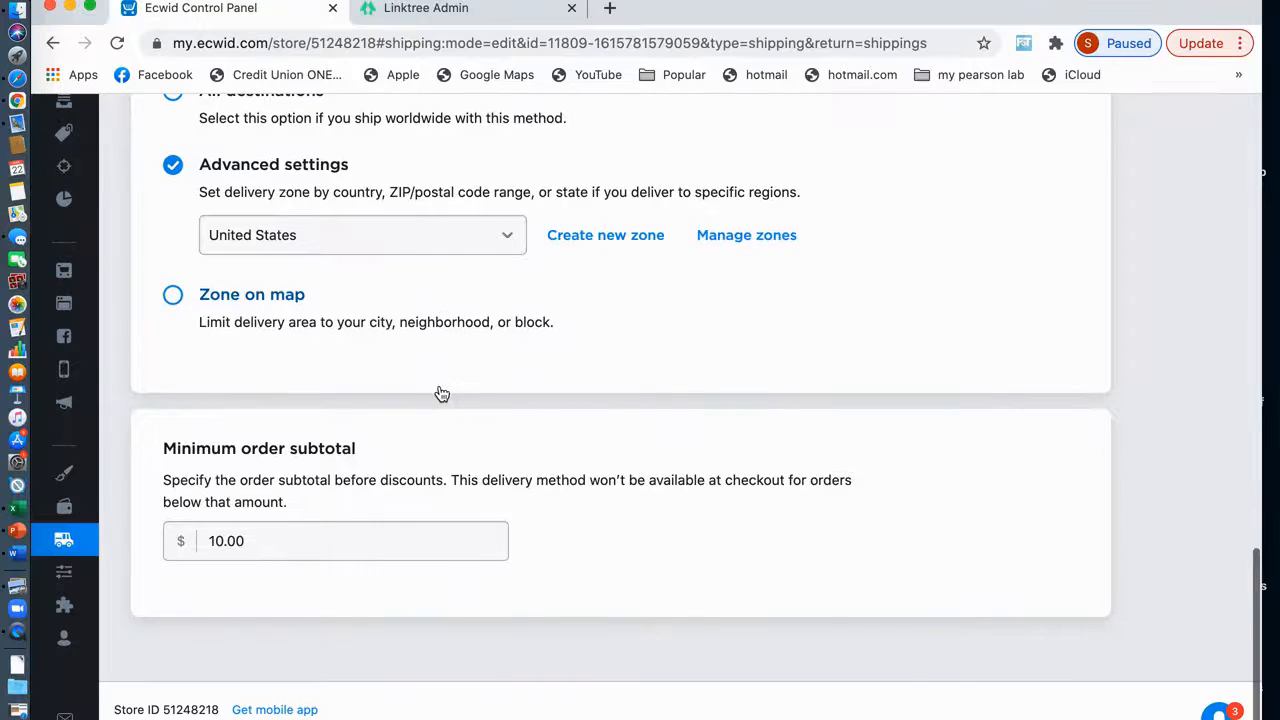
{"action": "scroll", "coordinate": [441, 392], "scroll_direction": "down", "scroll_amount": 1}
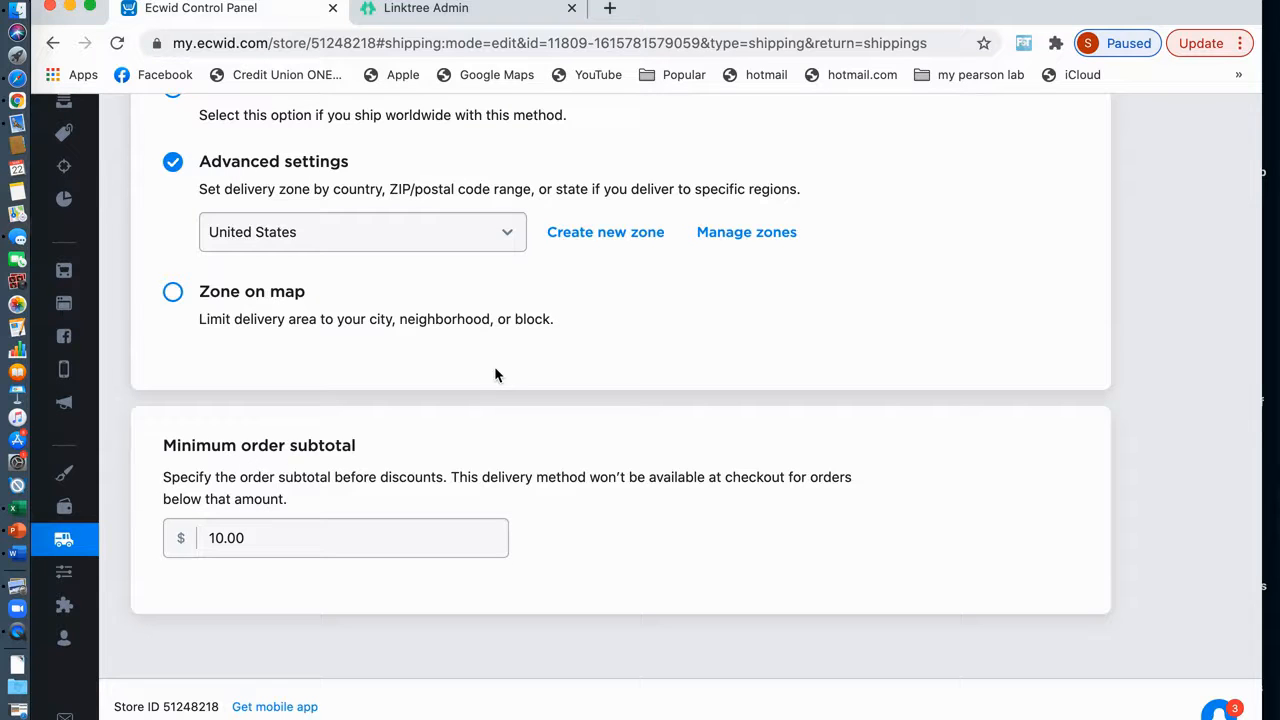
{"action": "scroll", "coordinate": [480, 345], "scroll_direction": "up", "scroll_amount": 2}
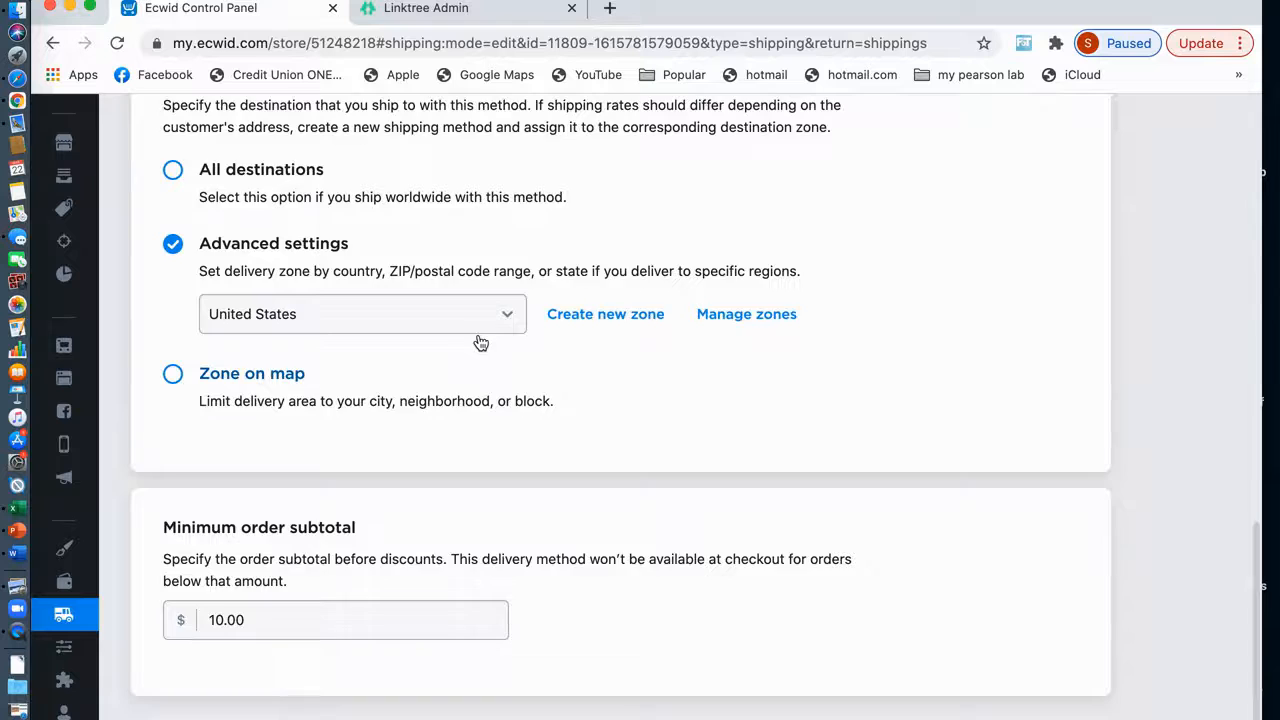
{"action": "scroll", "coordinate": [480, 343], "scroll_direction": "up", "scroll_amount": 6}
{"action": "scroll", "coordinate": [478, 341], "scroll_direction": "up", "scroll_amount": 10}
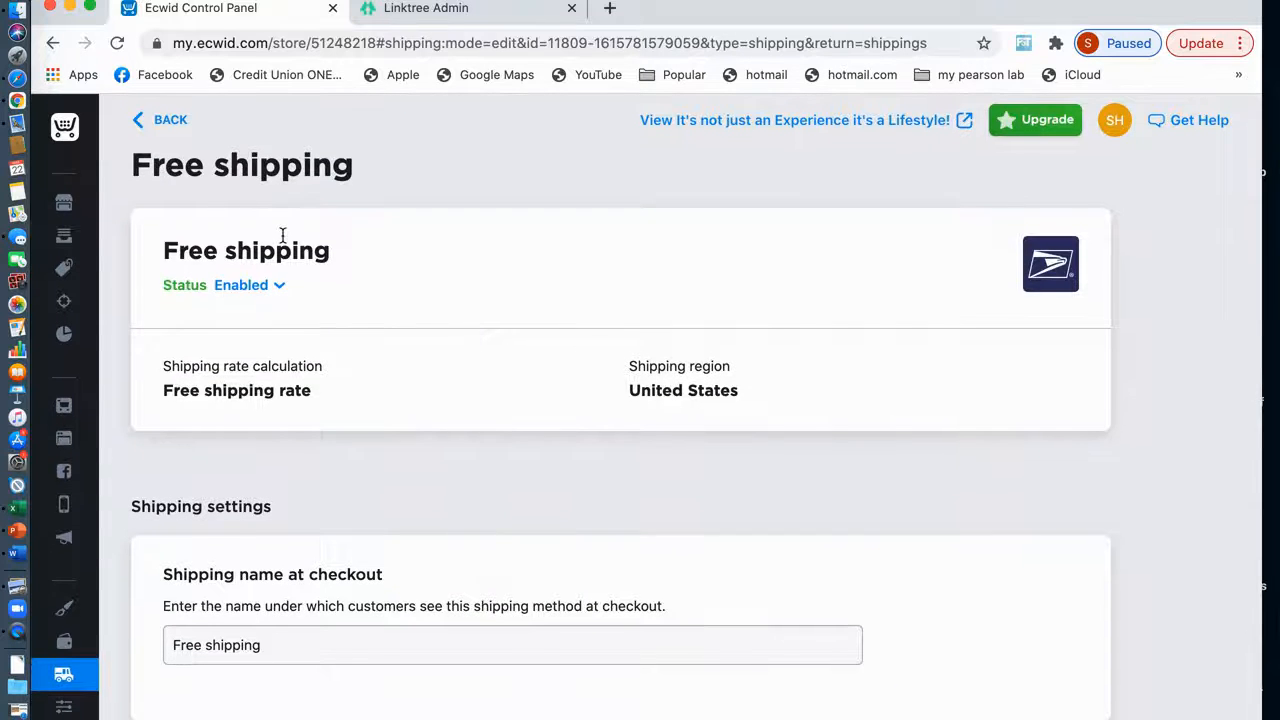
Go back to the shipping list and start a new shipping method offering U.S.P.S., UPS or FedEx
{"action": "left_click", "coordinate": [170, 120]}
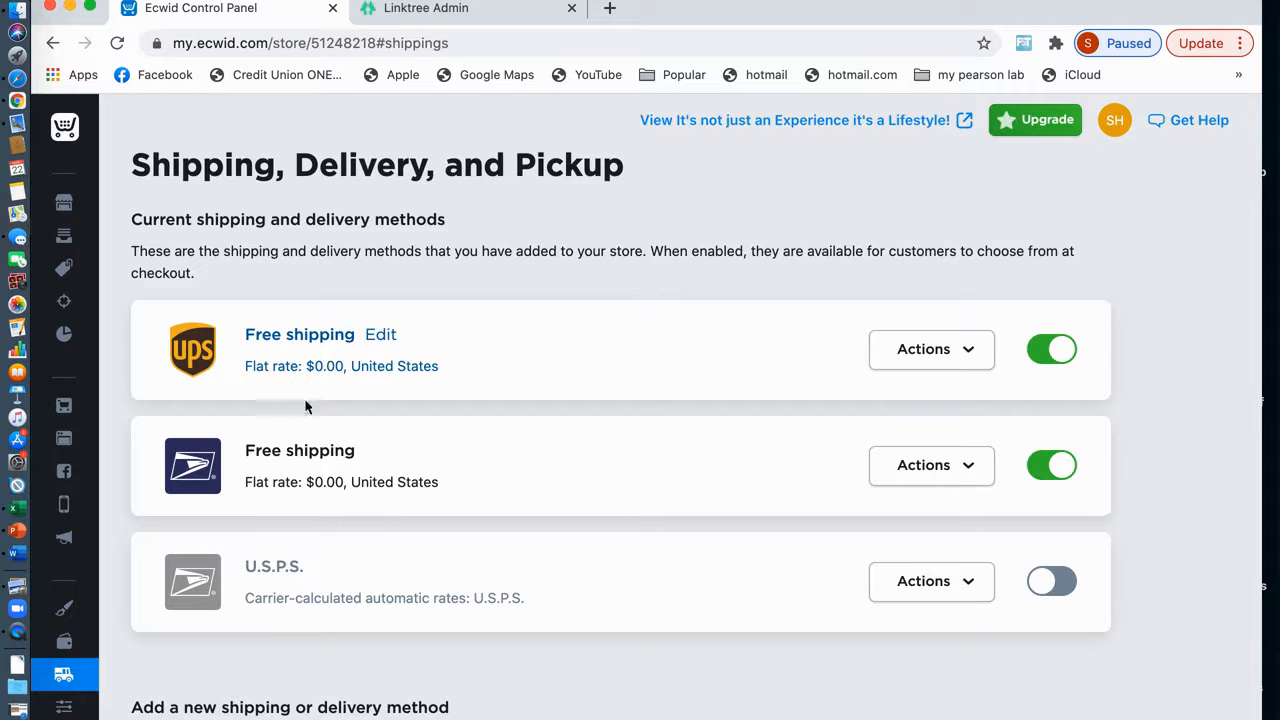
{"action": "scroll", "coordinate": [308, 470], "scroll_direction": "down", "scroll_amount": 5}
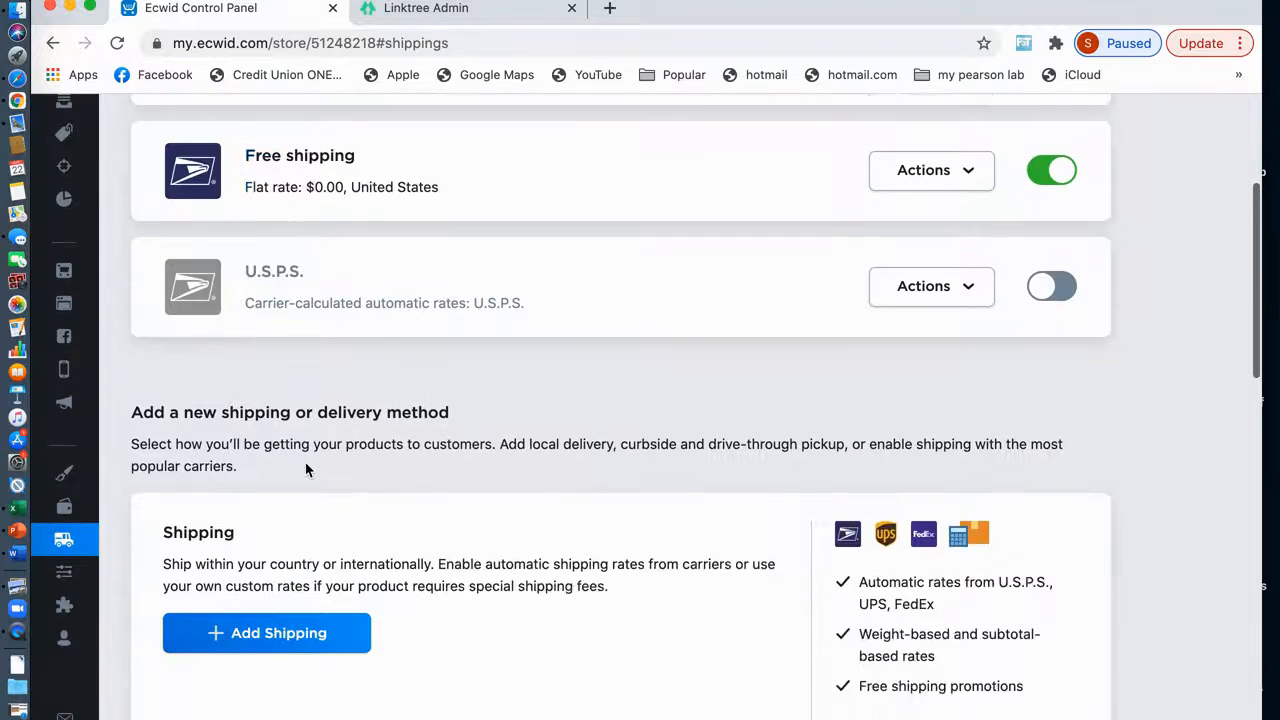
{"action": "scroll", "coordinate": [308, 465], "scroll_direction": "up", "scroll_amount": 5}
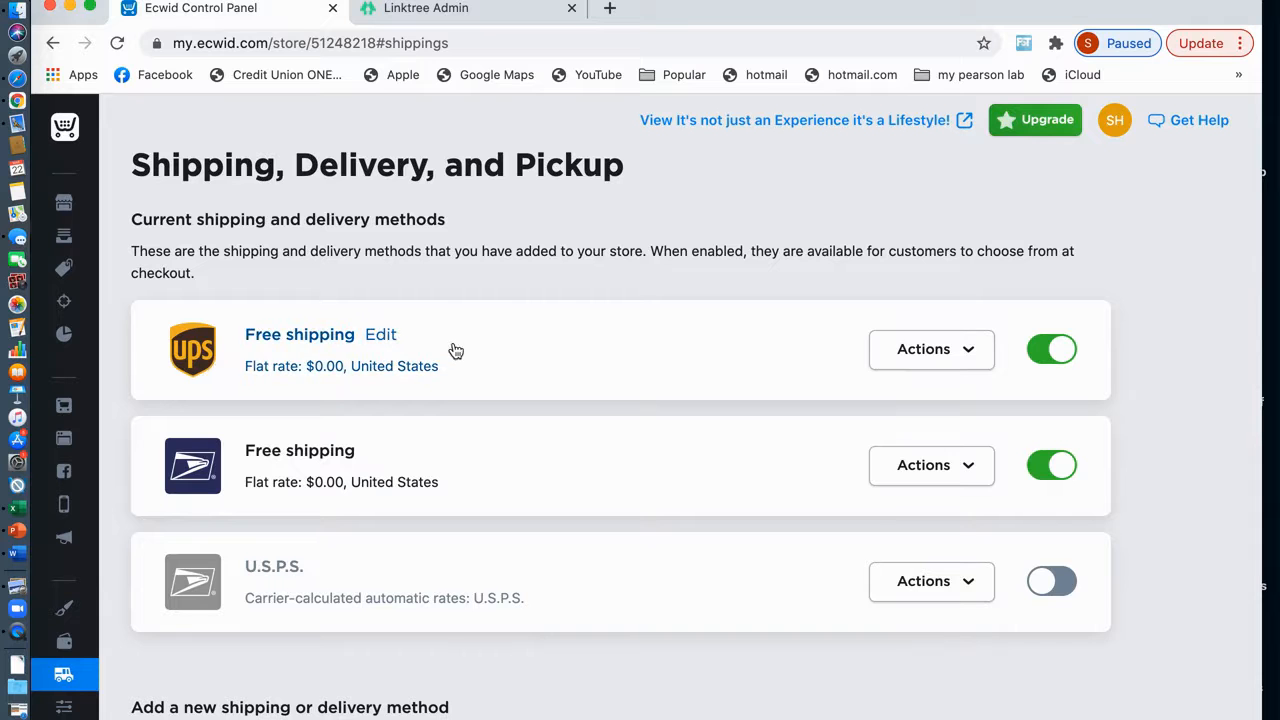
{"action": "scroll", "coordinate": [420, 487], "scroll_direction": "down", "scroll_amount": 5}
{"action": "scroll", "coordinate": [417, 485], "scroll_direction": "down", "scroll_amount": 2}
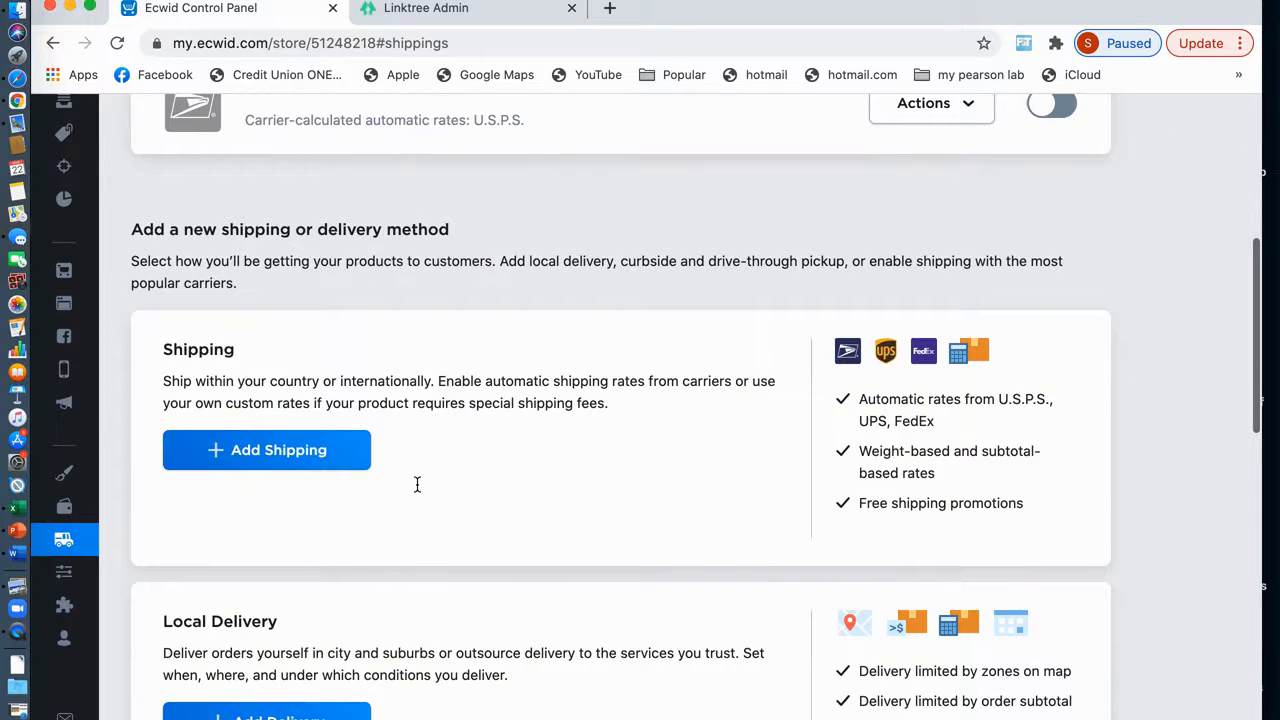
{"action": "left_click", "coordinate": [281, 455]}
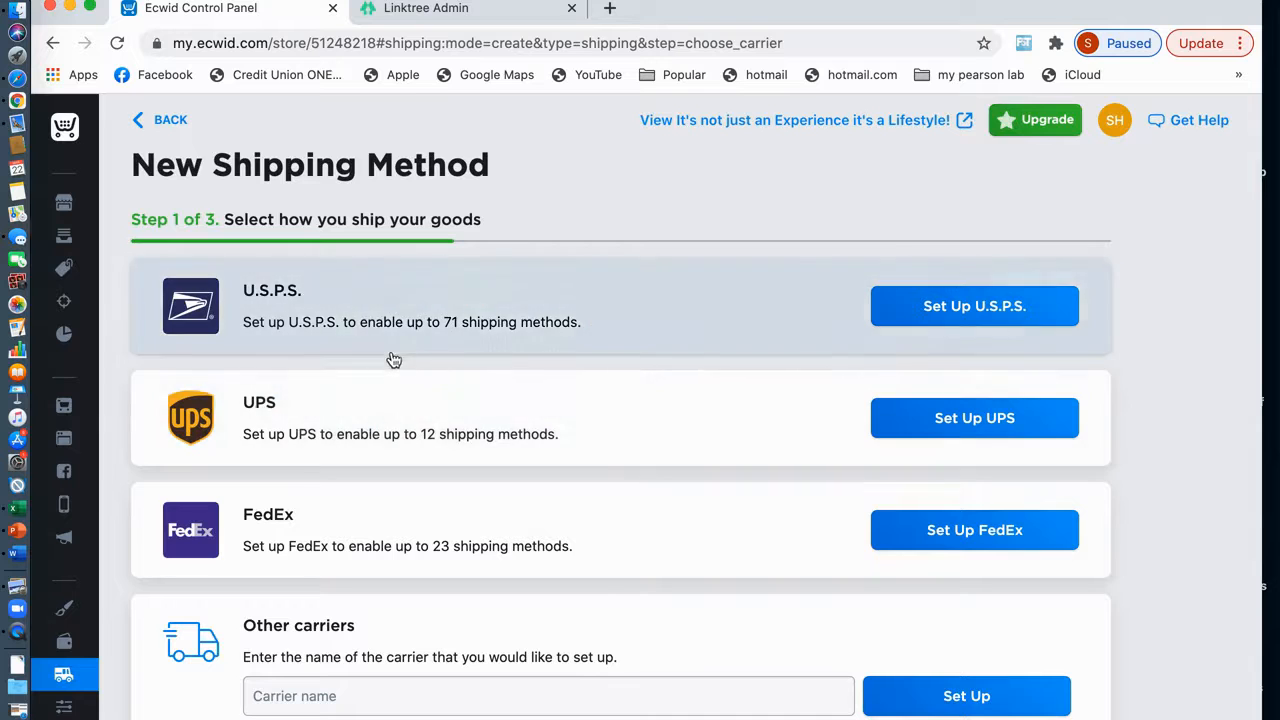
{"action": "scroll", "coordinate": [369, 452], "scroll_direction": "down", "scroll_amount": 4}
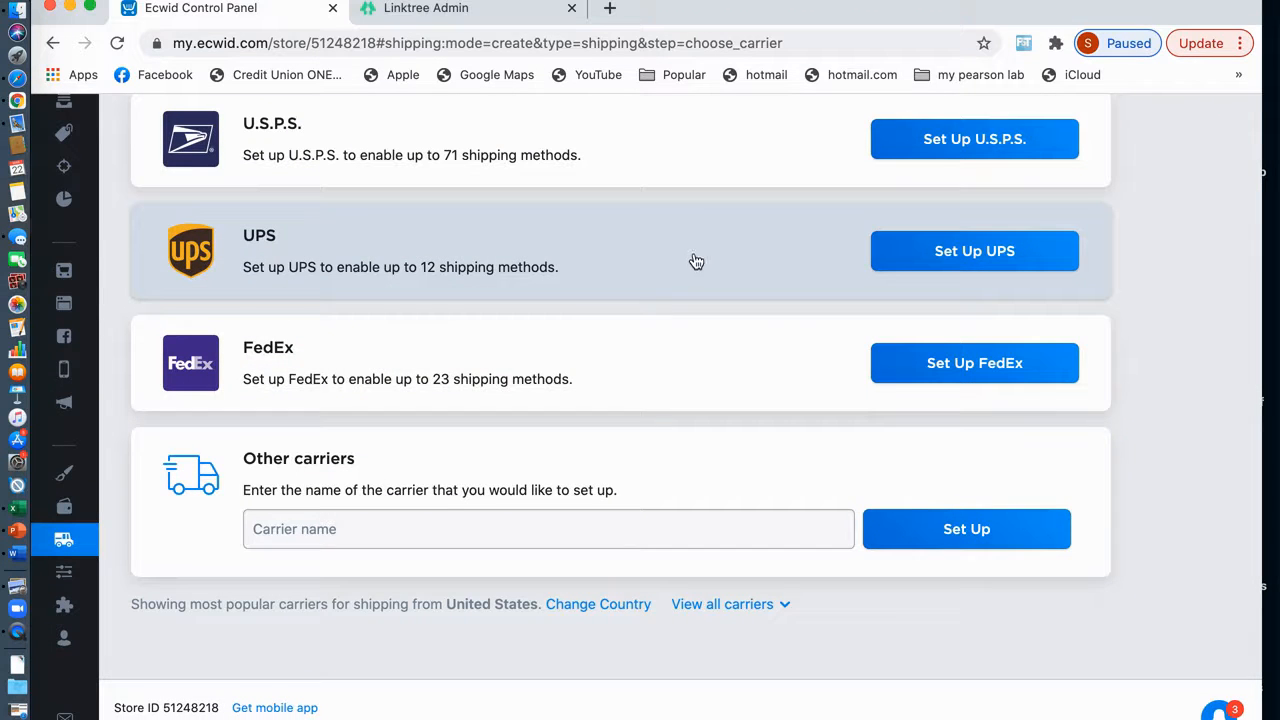
{"action": "left_click", "coordinate": [744, 262]}
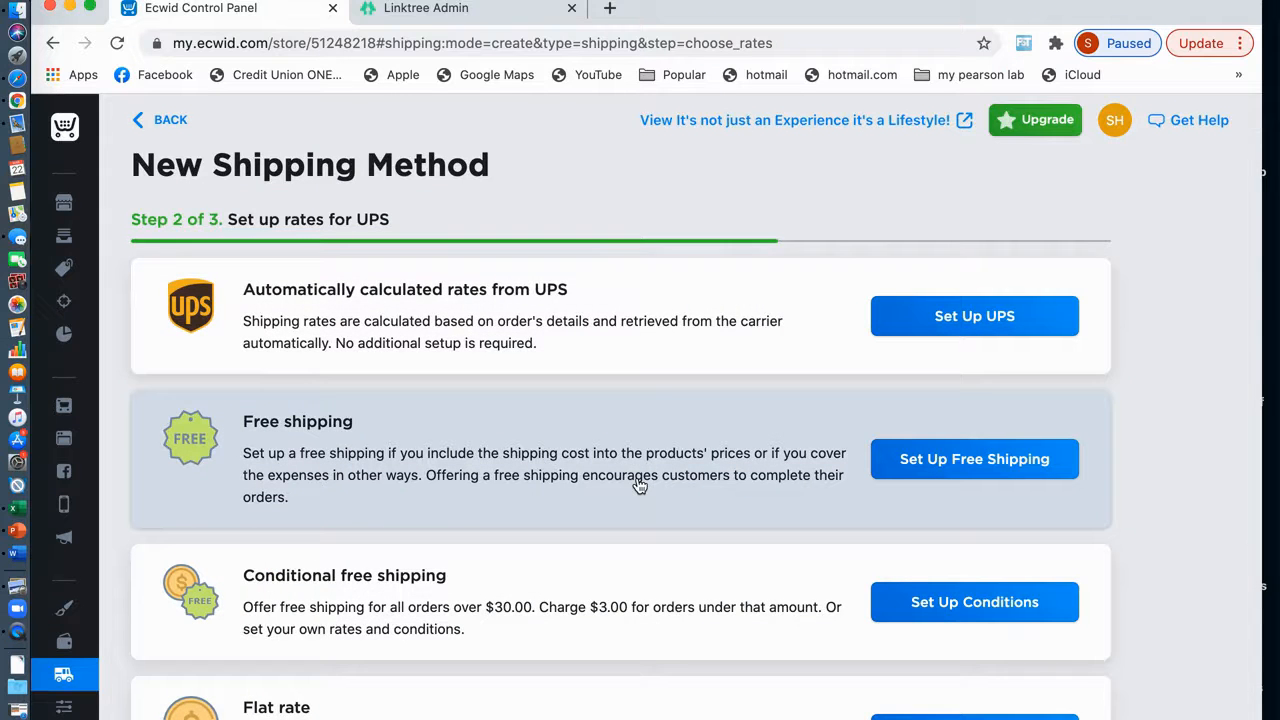
{"action": "scroll", "coordinate": [640, 486], "scroll_direction": "down", "scroll_amount": 3}
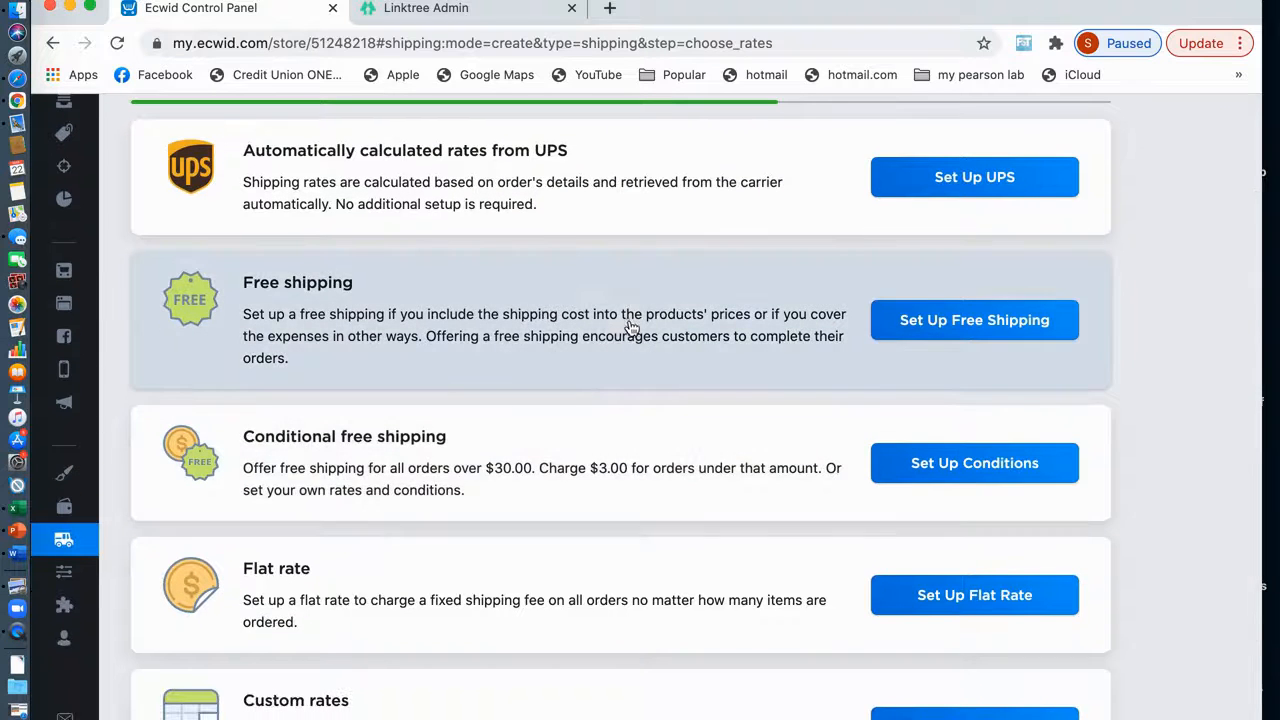
{"action": "left_click", "coordinate": [630, 326]}
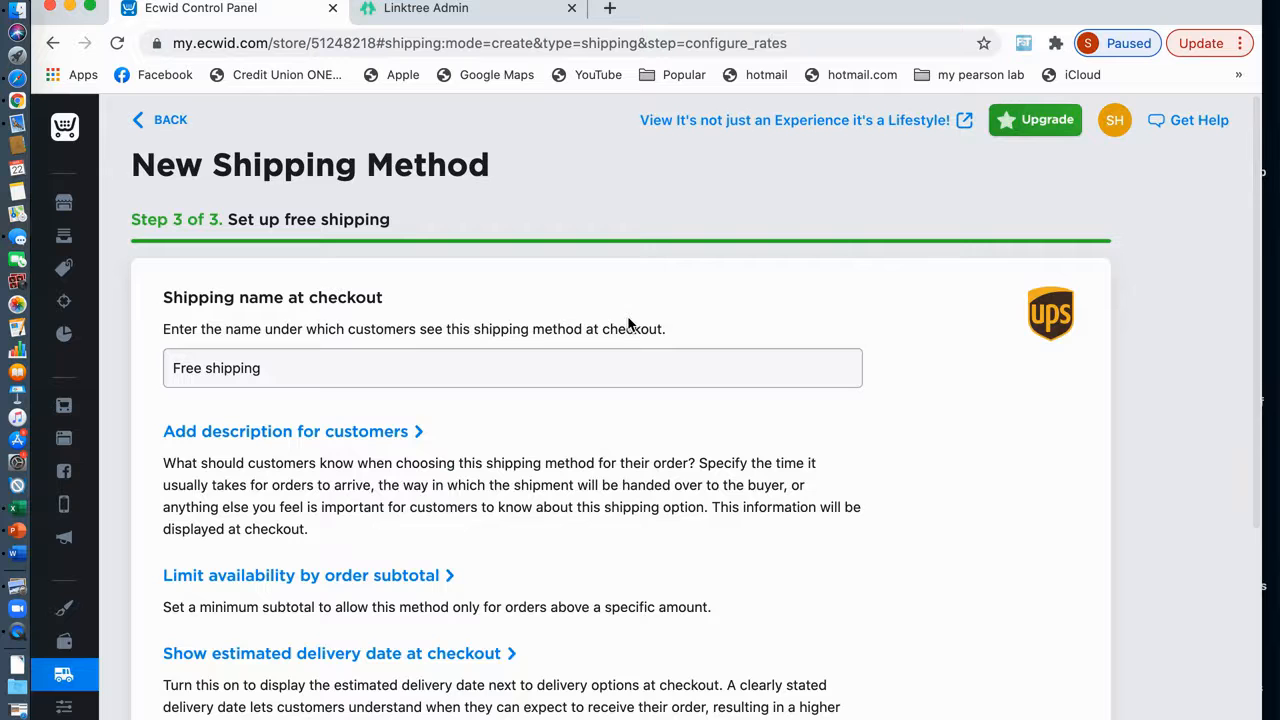
{"action": "scroll", "coordinate": [535, 426], "scroll_direction": "down", "scroll_amount": 3}
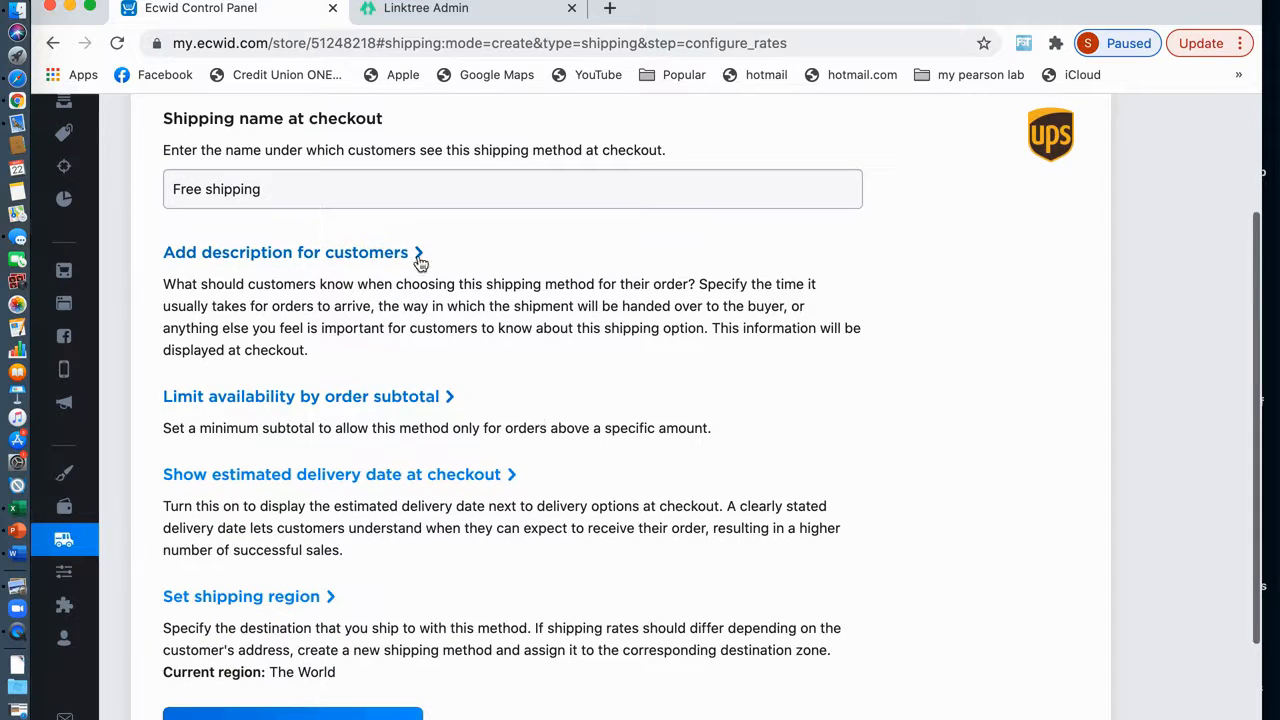
{"action": "left_click", "coordinate": [420, 262]}
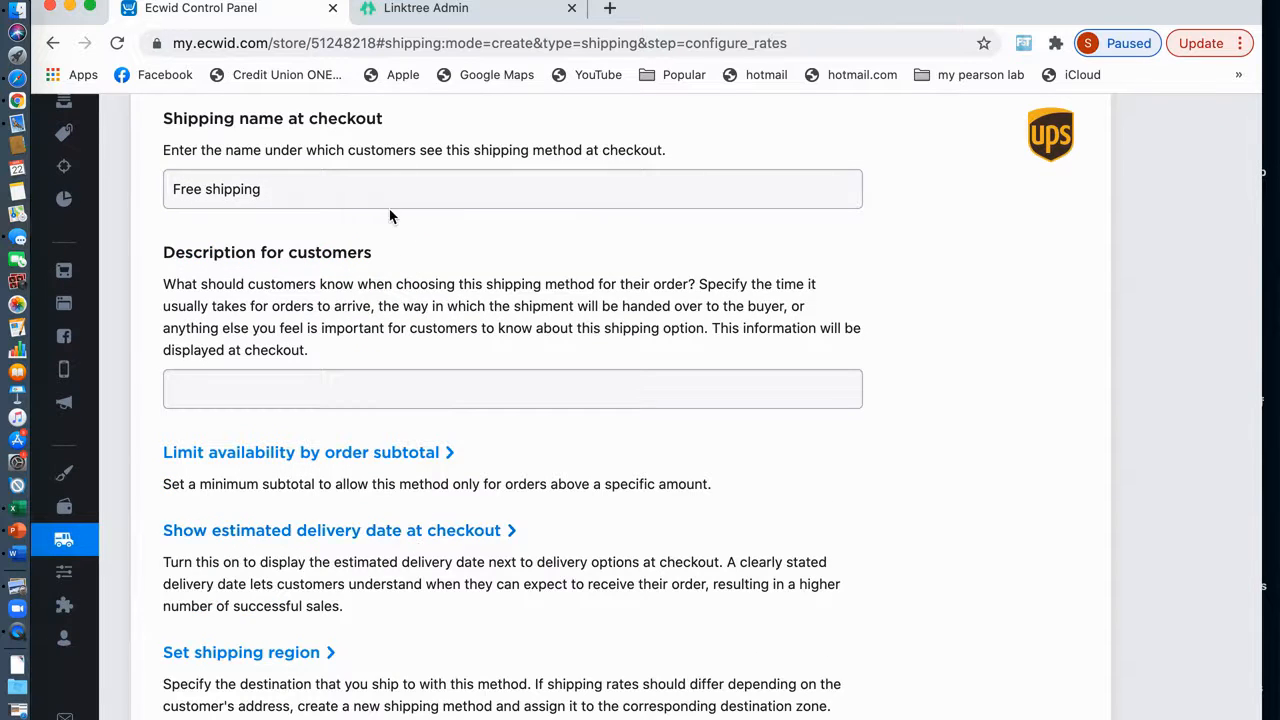
{"action": "scroll", "coordinate": [393, 218], "scroll_direction": "up", "scroll_amount": 3}
{"action": "scroll", "coordinate": [386, 508], "scroll_direction": "down", "scroll_amount": 5}
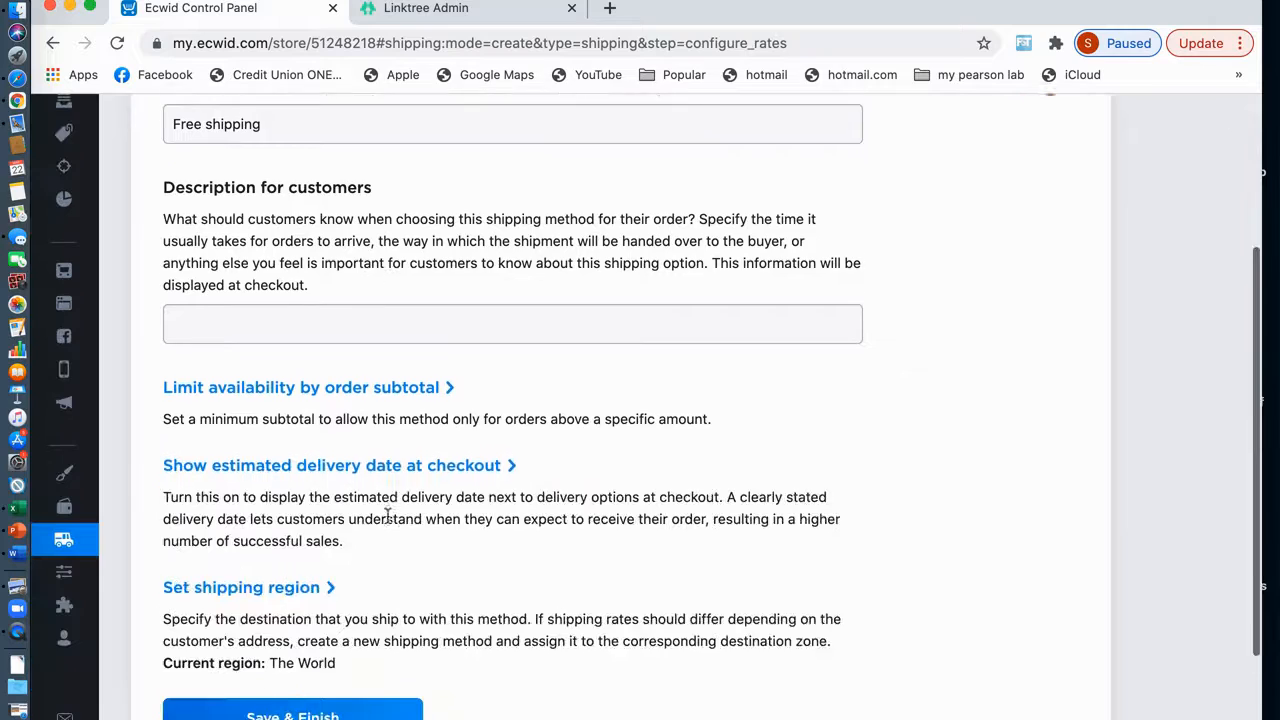
{"action": "scroll", "coordinate": [336, 506], "scroll_direction": "up", "scroll_amount": 5}
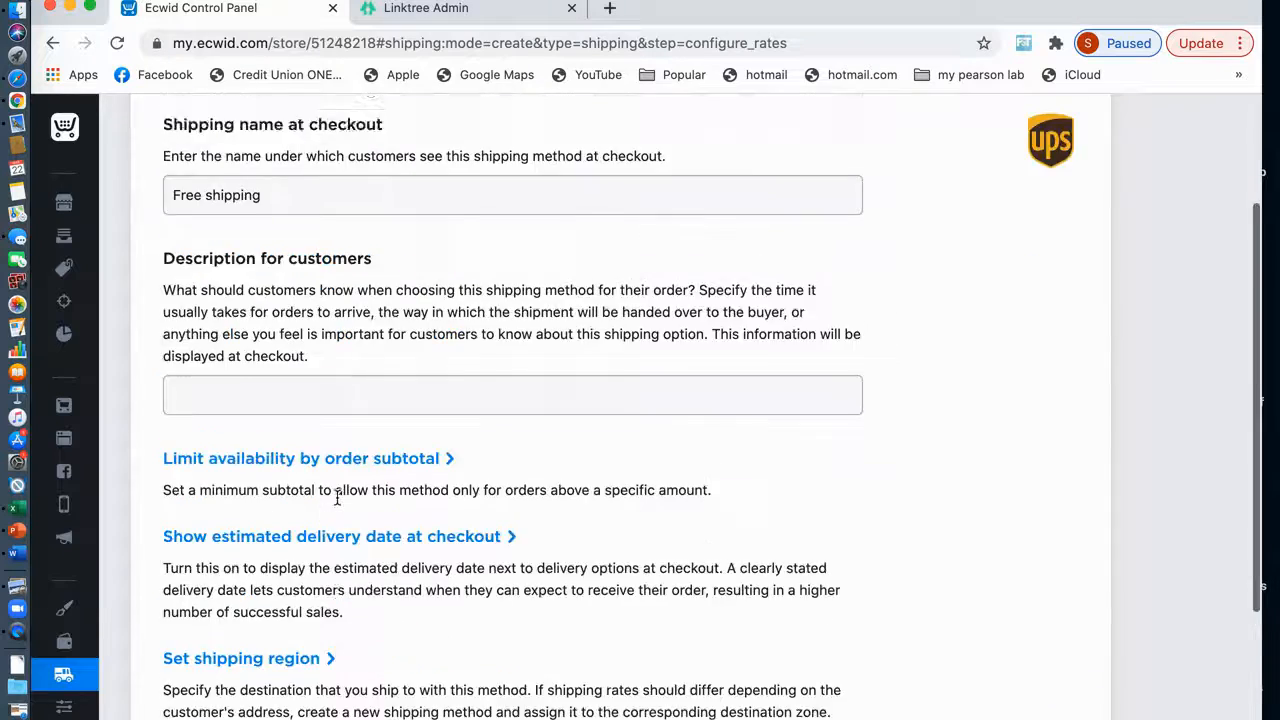
{"action": "left_click", "coordinate": [163, 120]}
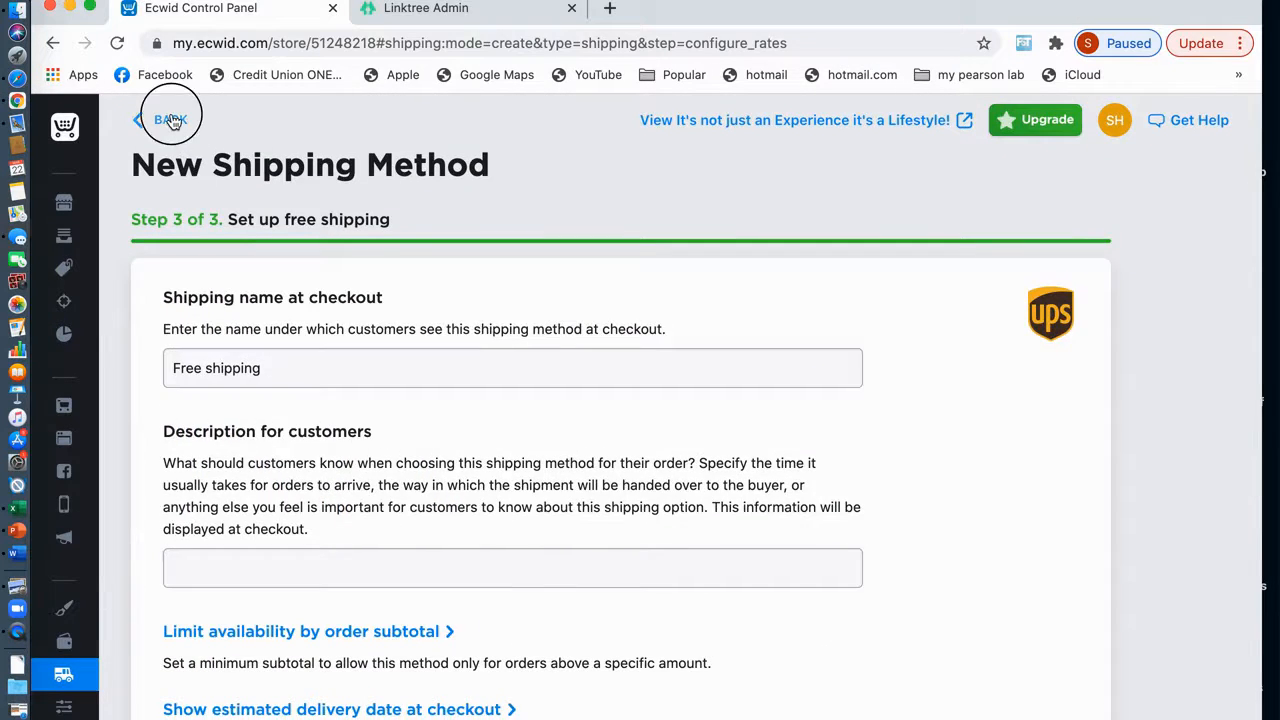
{"action": "left_click", "coordinate": [170, 120]}
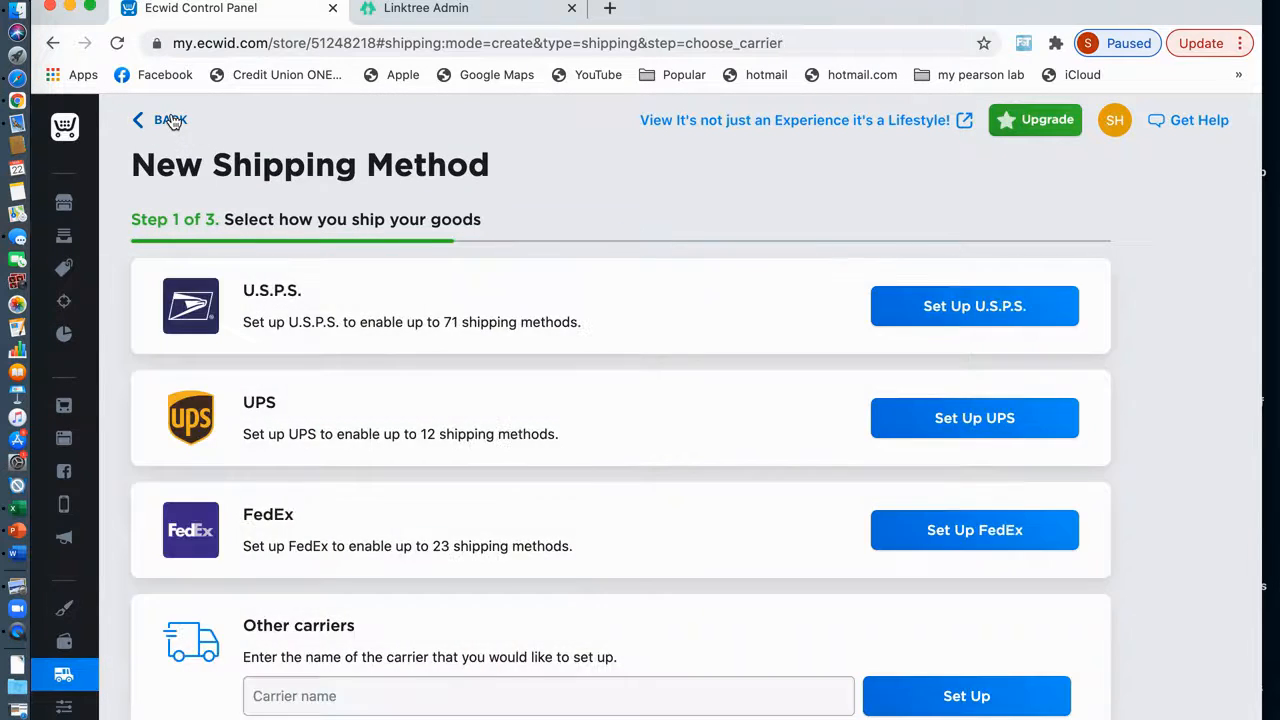
Leave the unfinished shipping method and return to the shipping methods list
{"action": "left_click", "coordinate": [170, 120]}
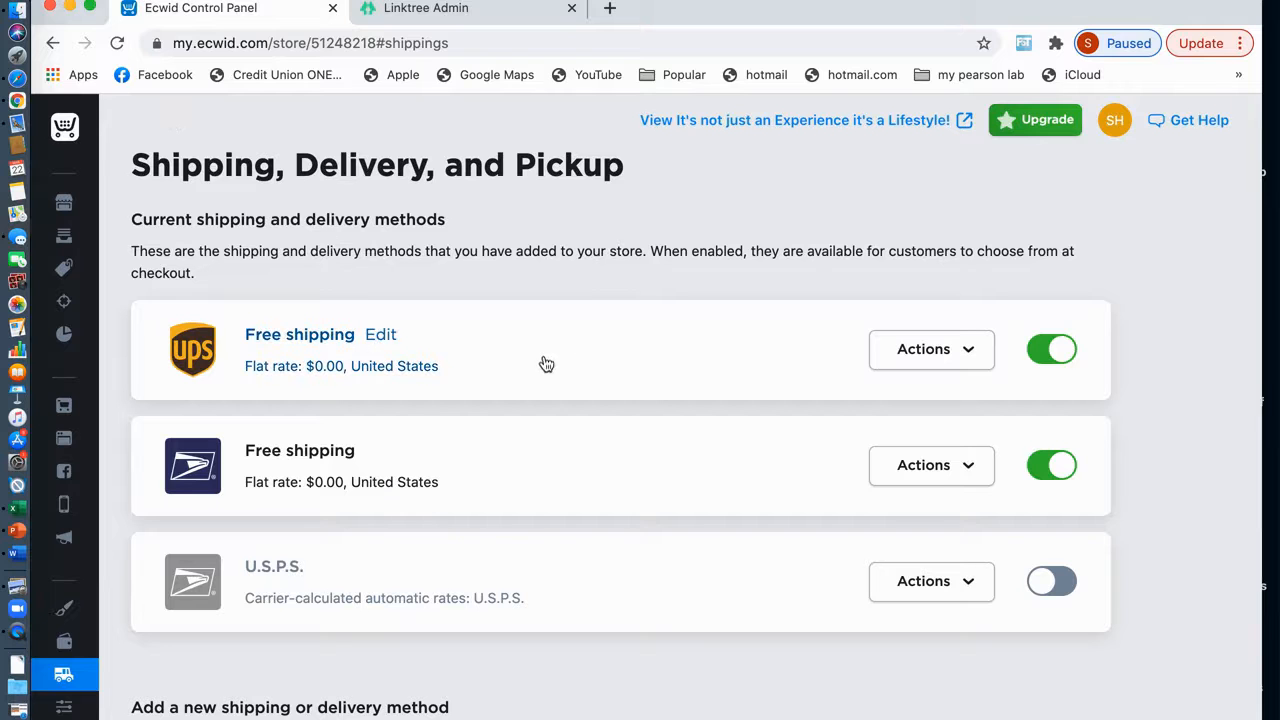
{"action": "scroll", "coordinate": [529, 375], "scroll_direction": "down", "scroll_amount": 1}
{"action": "scroll", "coordinate": [529, 378], "scroll_direction": "down", "scroll_amount": 5}
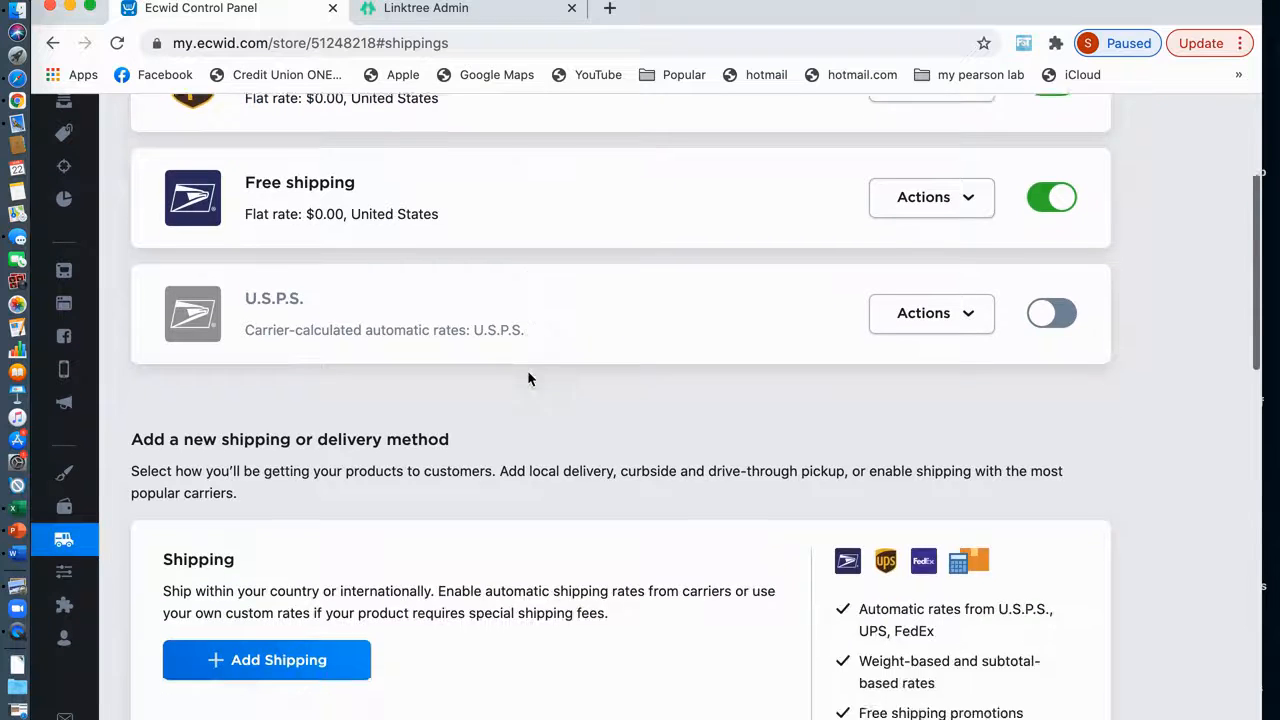
{"action": "scroll", "coordinate": [529, 378], "scroll_direction": "down", "scroll_amount": 4}
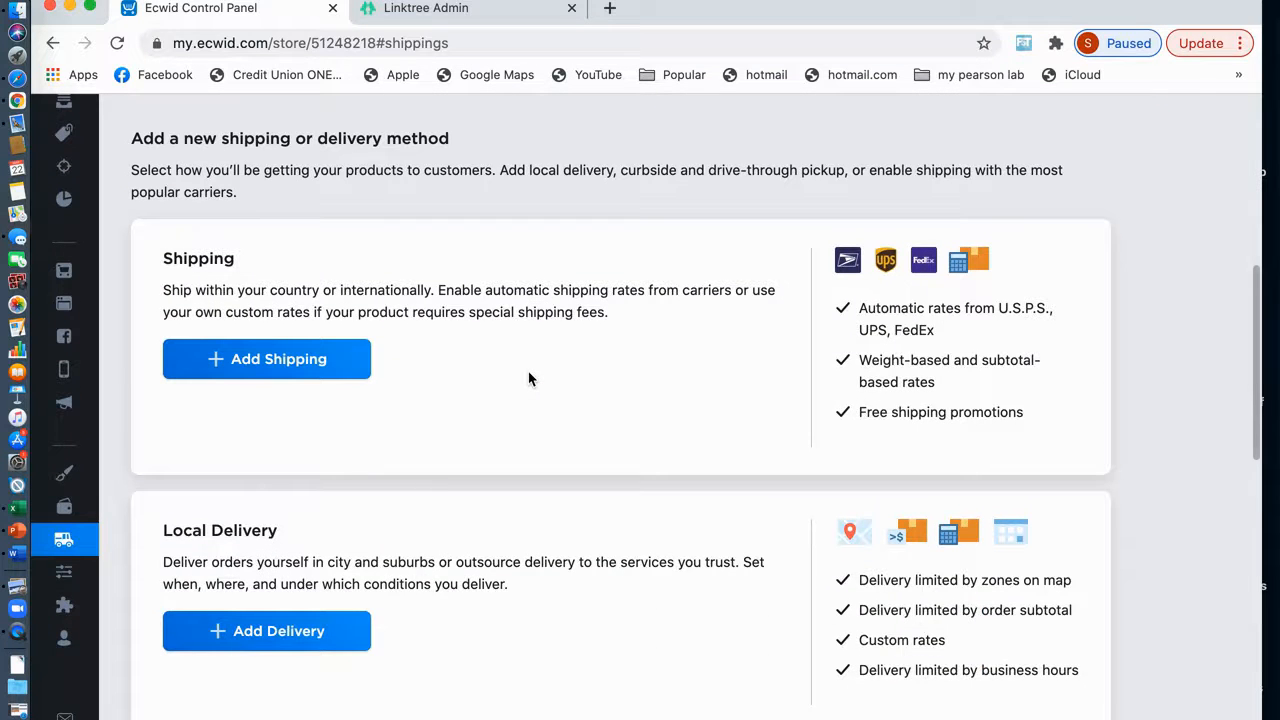
{"action": "scroll", "coordinate": [529, 378], "scroll_direction": "down", "scroll_amount": 4}
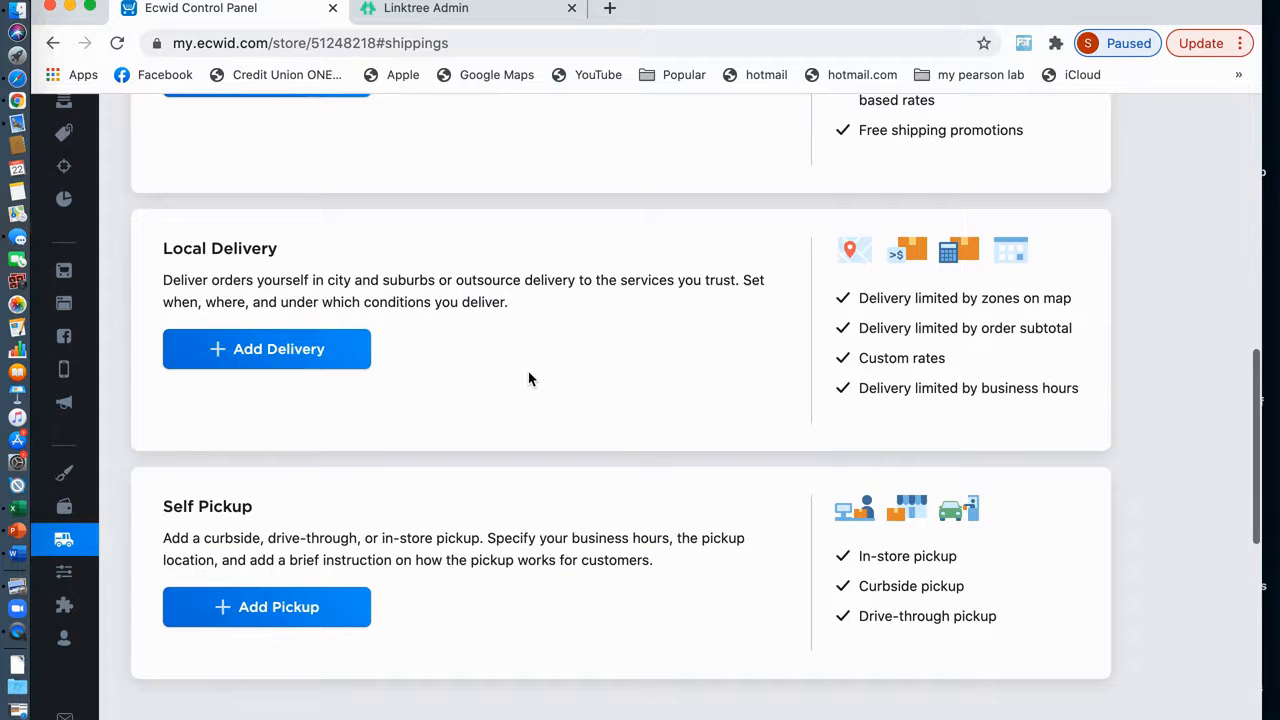
Preview the Local Delivery rate options, then go back to the shipping list
{"action": "left_click", "coordinate": [286, 358]}
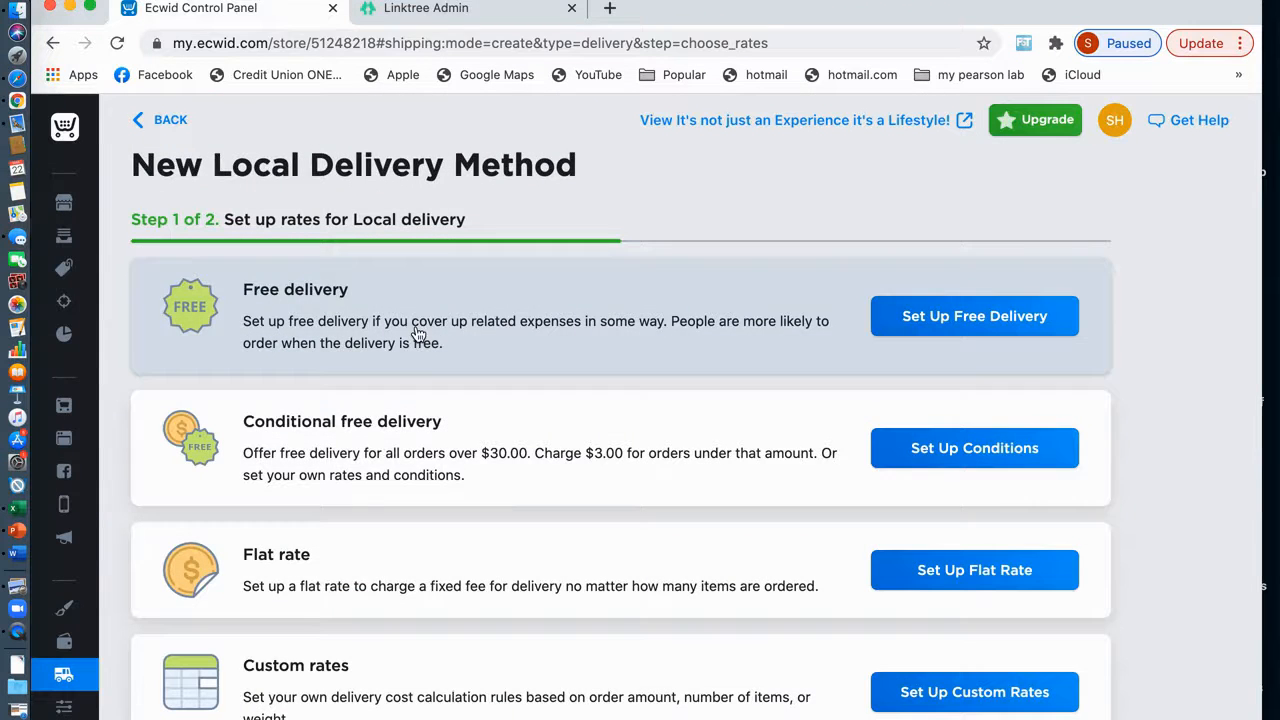
{"action": "scroll", "coordinate": [437, 466], "scroll_direction": "down", "scroll_amount": 2}
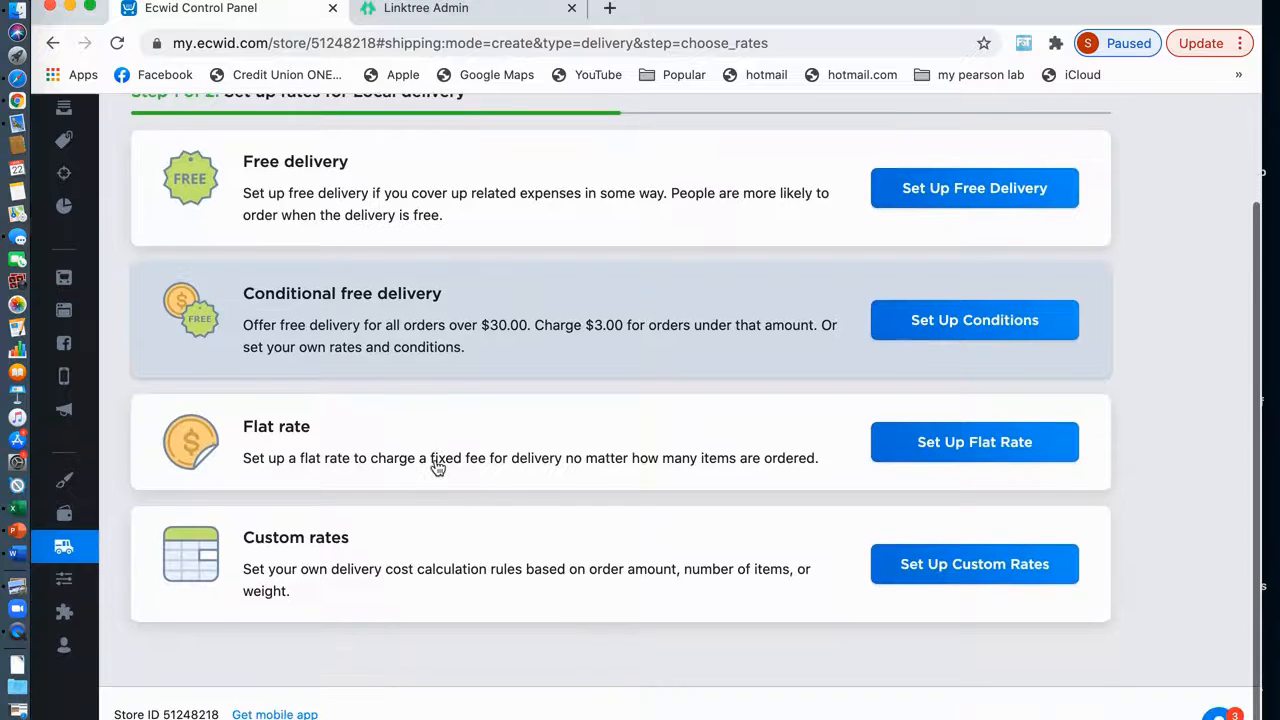
{"action": "scroll", "coordinate": [437, 463], "scroll_direction": "up", "scroll_amount": 2}
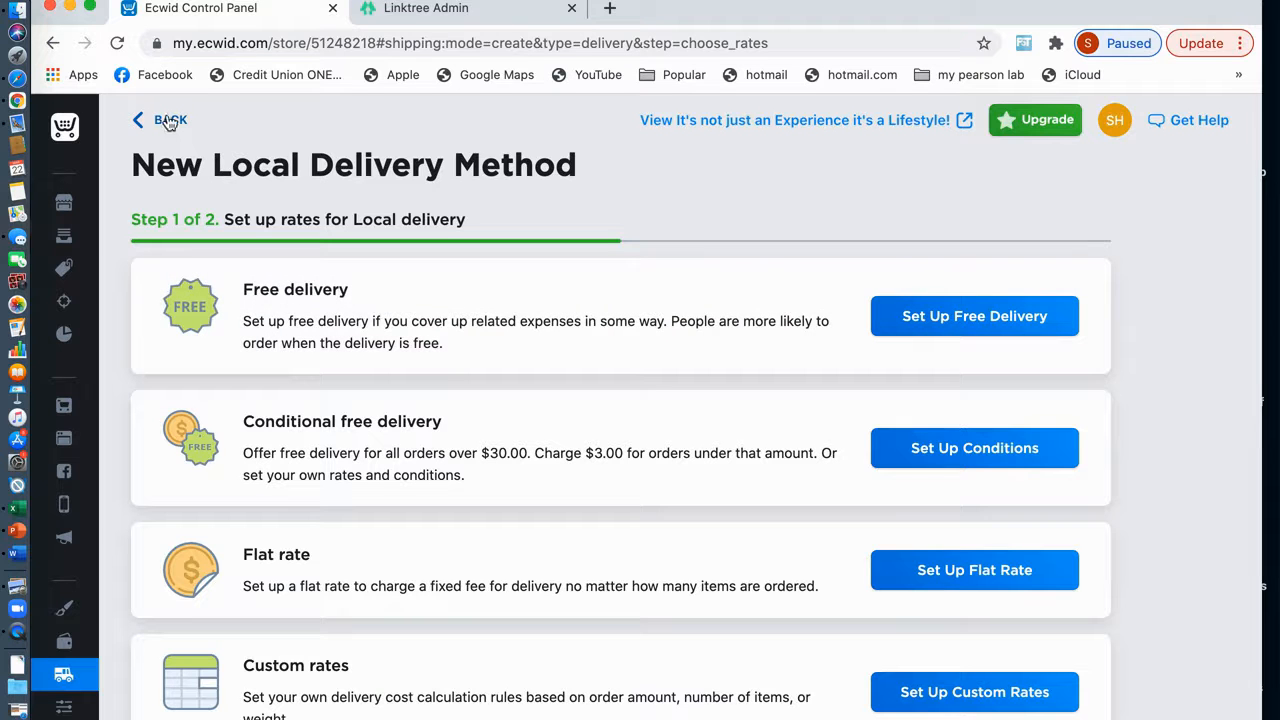
{"action": "left_click", "coordinate": [169, 122]}
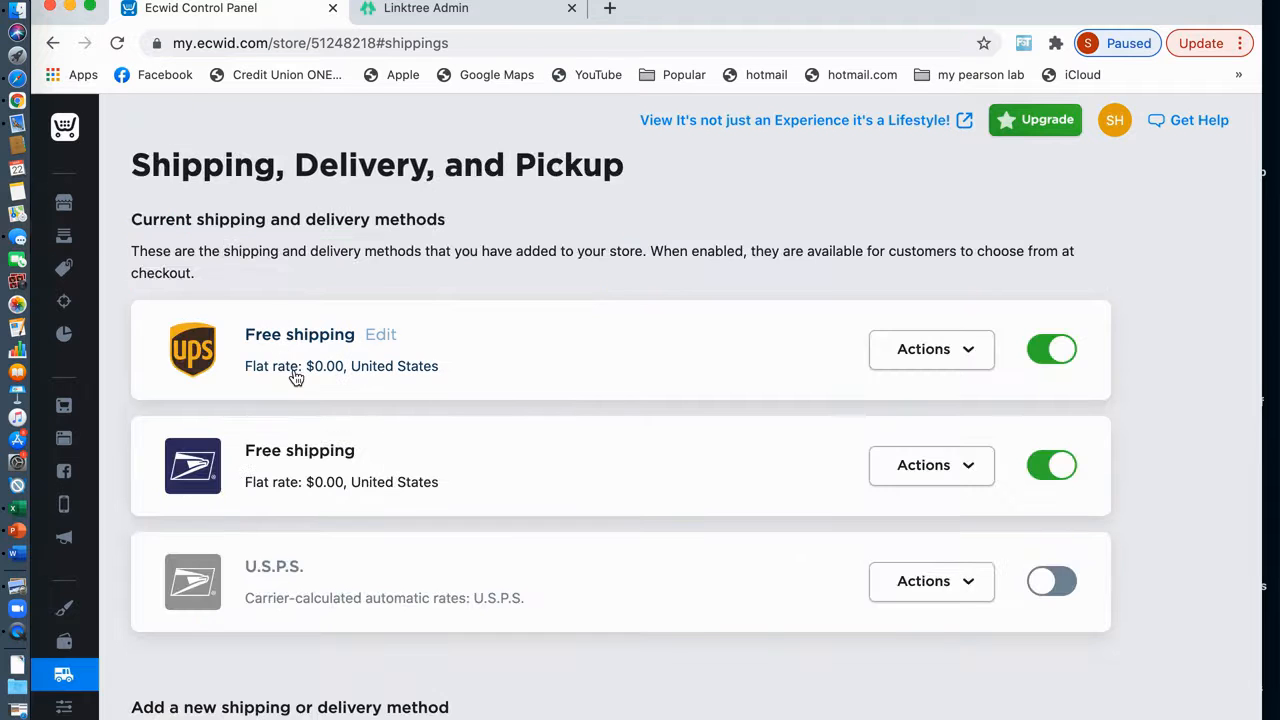
Scroll through the Shipping, Delivery, and Pickup page on the way back to the dashboard
{"action": "scroll", "coordinate": [295, 376], "scroll_direction": "down", "scroll_amount": 3}
{"action": "scroll", "coordinate": [295, 376], "scroll_direction": "down", "scroll_amount": 6}
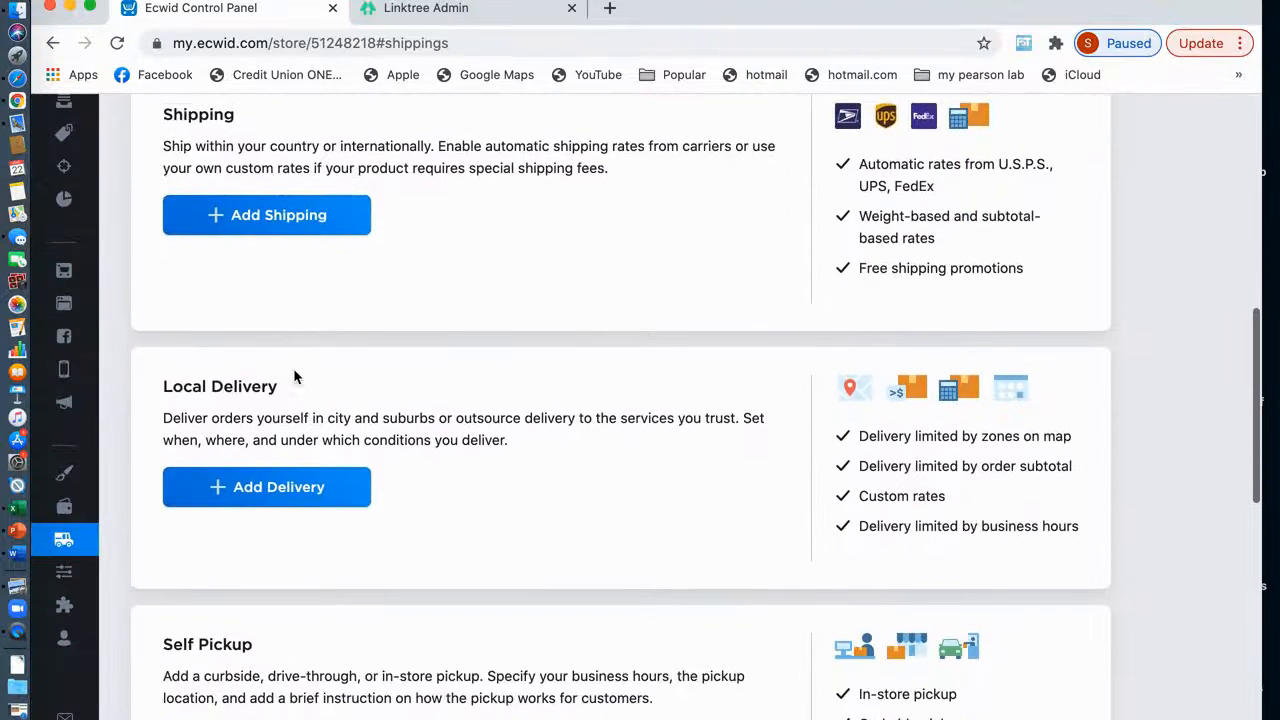
{"action": "scroll", "coordinate": [293, 376], "scroll_direction": "down", "scroll_amount": 2}
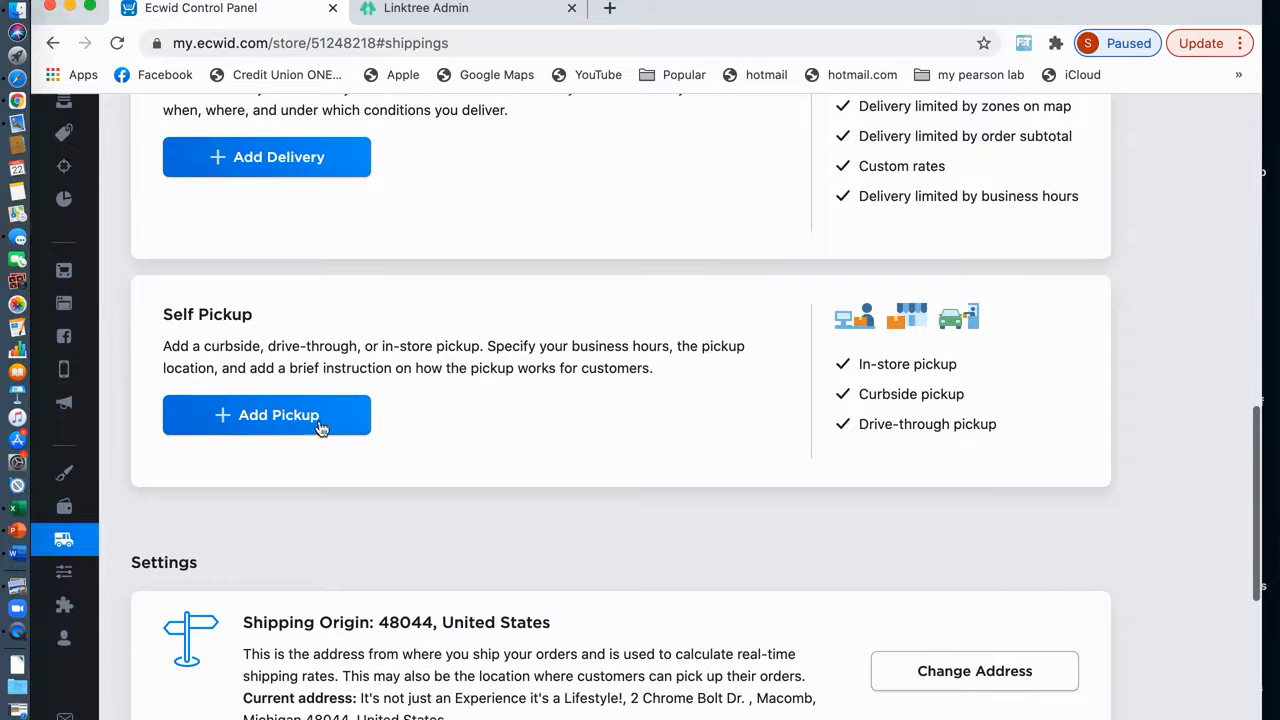
{"action": "scroll", "coordinate": [384, 374], "scroll_direction": "down", "scroll_amount": 1}
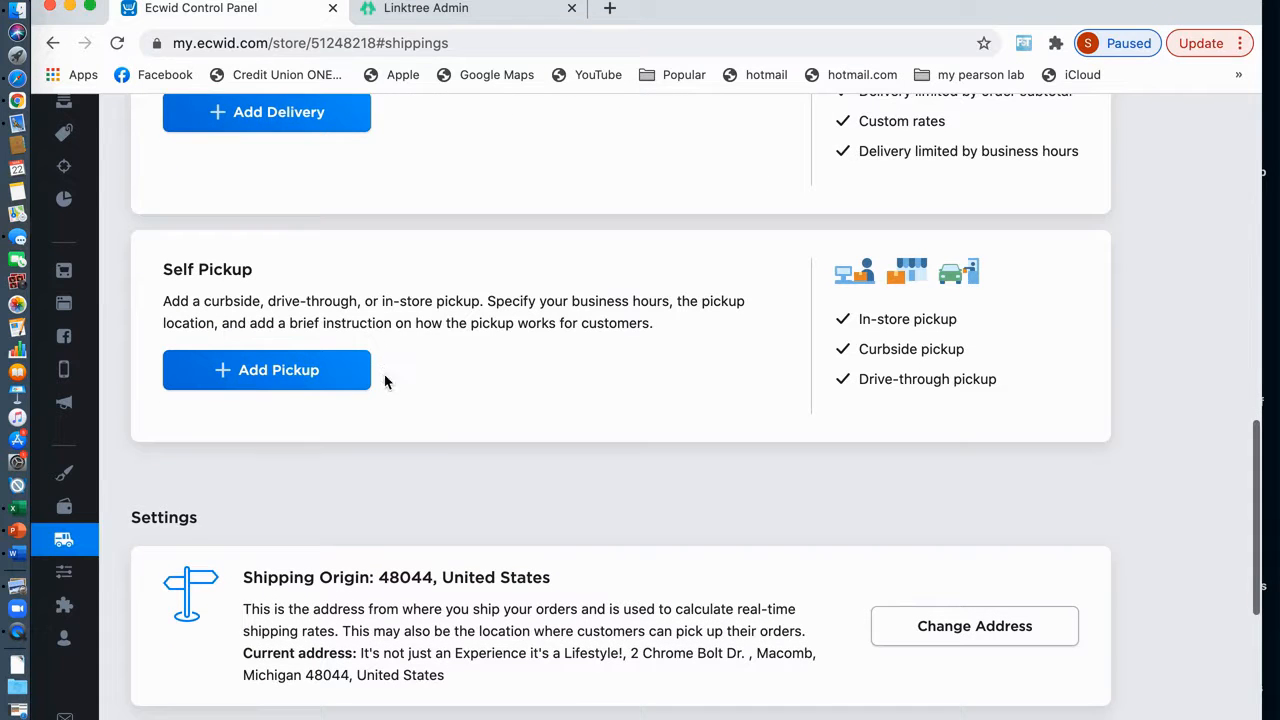
{"action": "scroll", "coordinate": [384, 380], "scroll_direction": "down", "scroll_amount": 1}
{"action": "scroll", "coordinate": [384, 380], "scroll_direction": "down", "scroll_amount": 4}
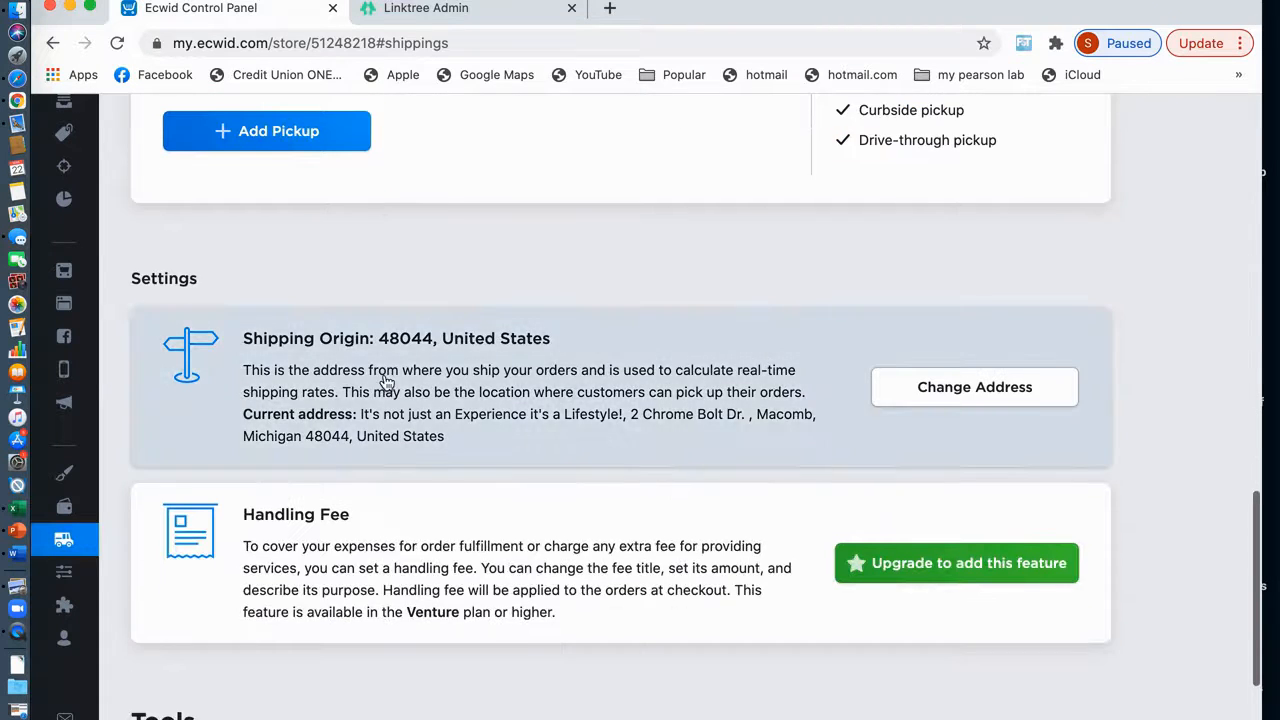
{"action": "scroll", "coordinate": [386, 382], "scroll_direction": "down", "scroll_amount": 4}
{"action": "scroll", "coordinate": [386, 380], "scroll_direction": "up", "scroll_amount": 10}
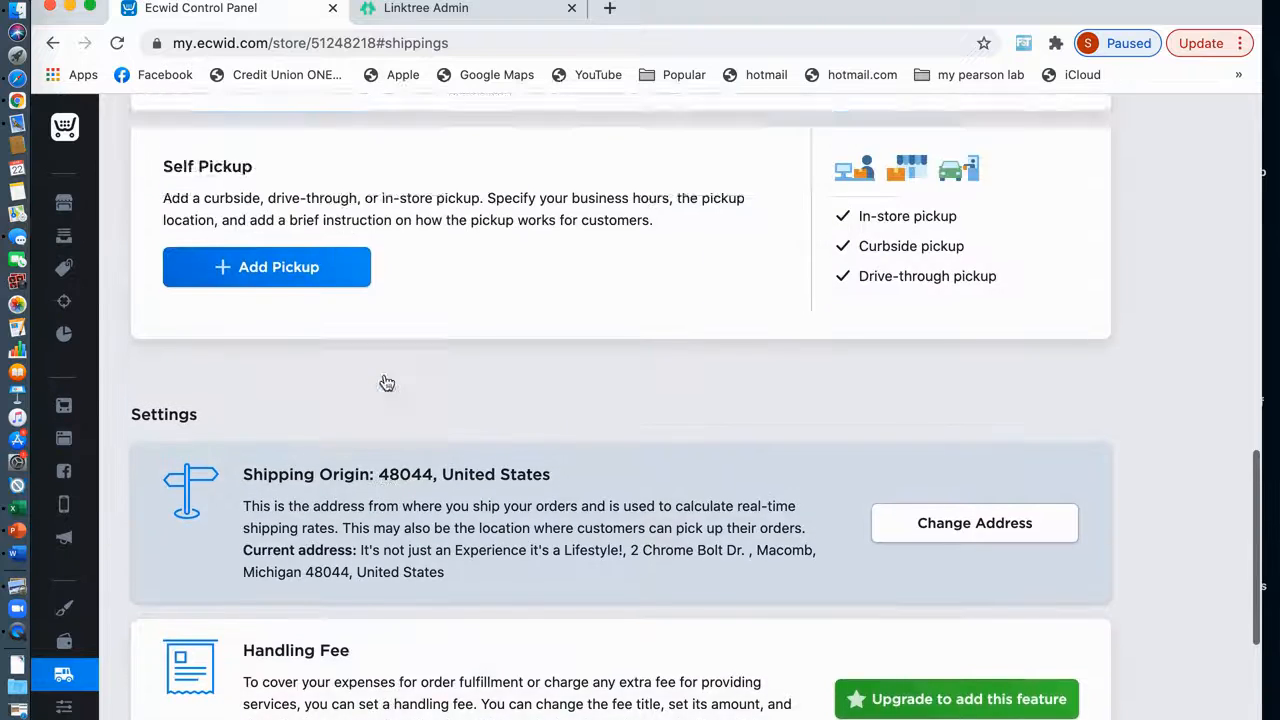
{"action": "scroll", "coordinate": [385, 378], "scroll_direction": "up", "scroll_amount": 7}
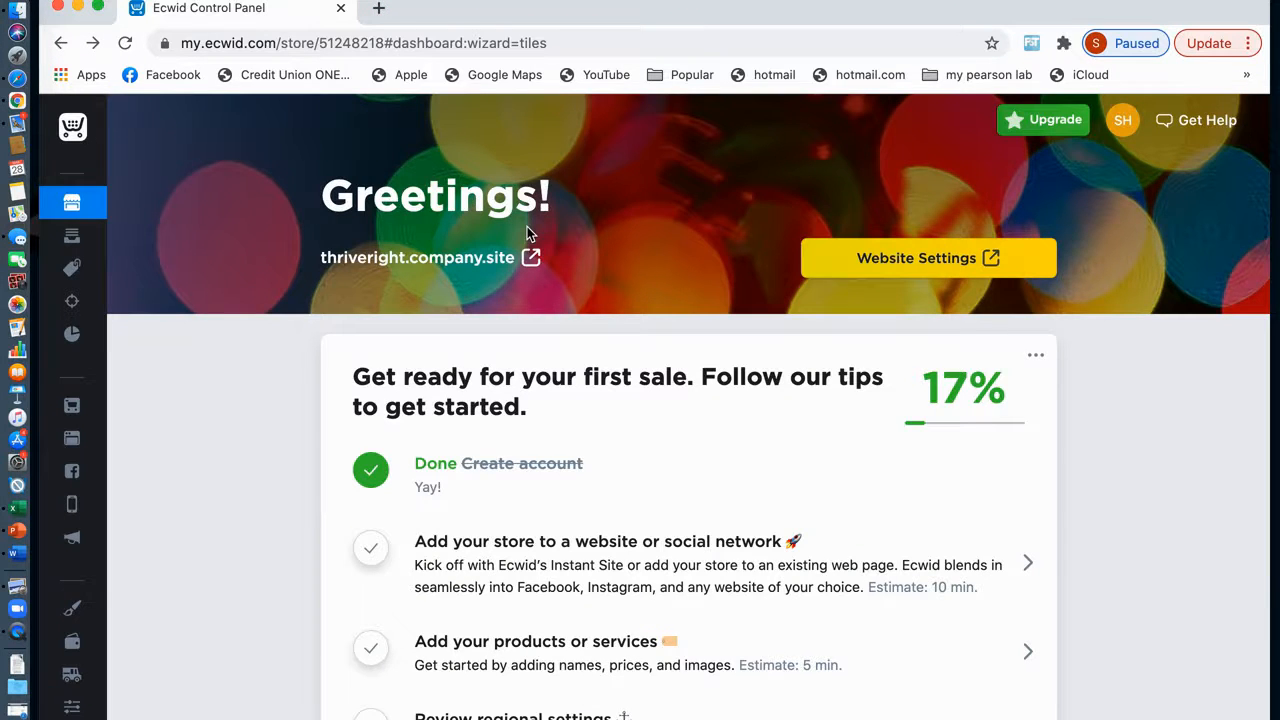
Open the Payment settings page from the dashboard's 'Set up payment options' row
{"action": "scroll", "coordinate": [527, 226], "scroll_direction": "down", "scroll_amount": 5}
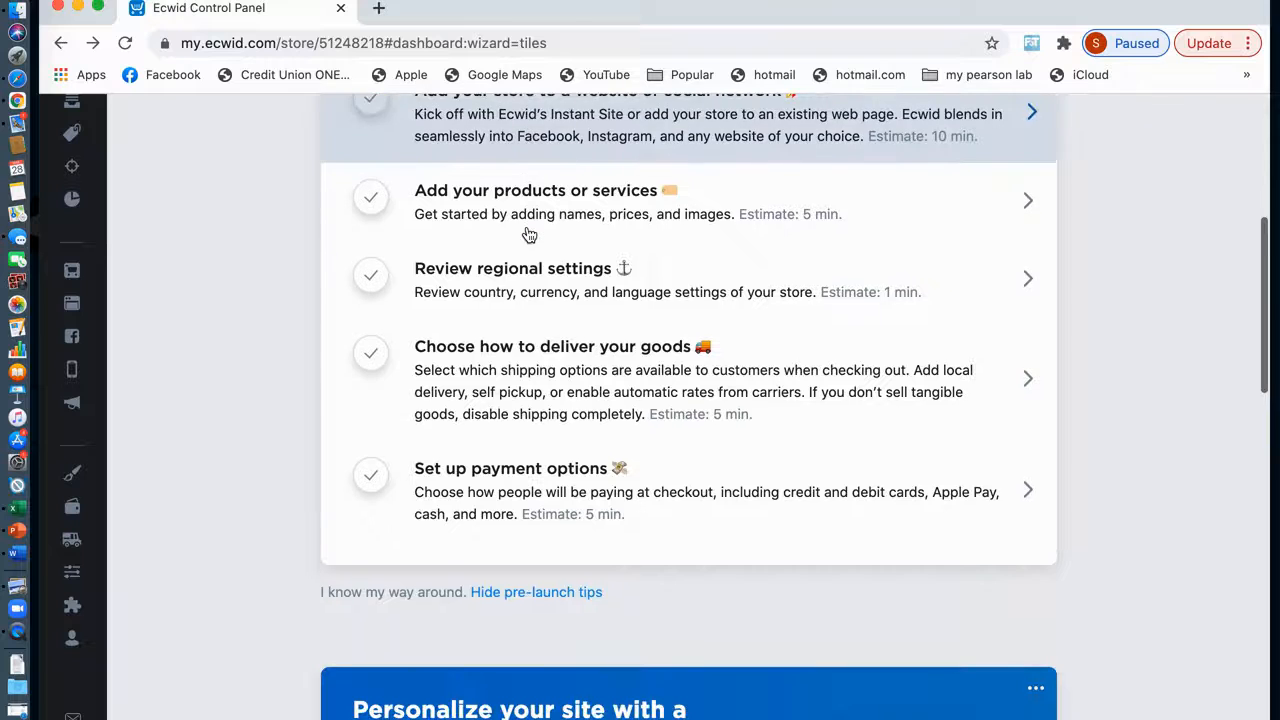
{"action": "left_click", "coordinate": [509, 481]}
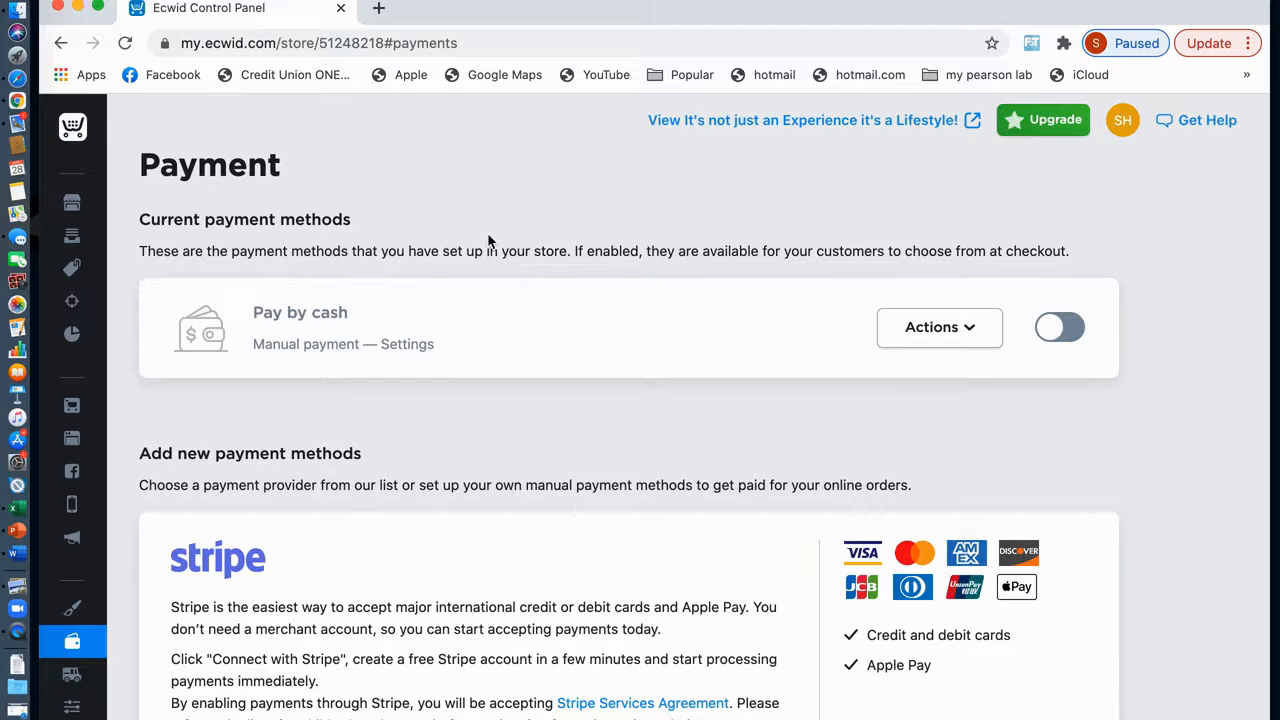
Turn on Pay by cash, then begin adding a new manual payment method
{"action": "left_click", "coordinate": [1065, 332]}
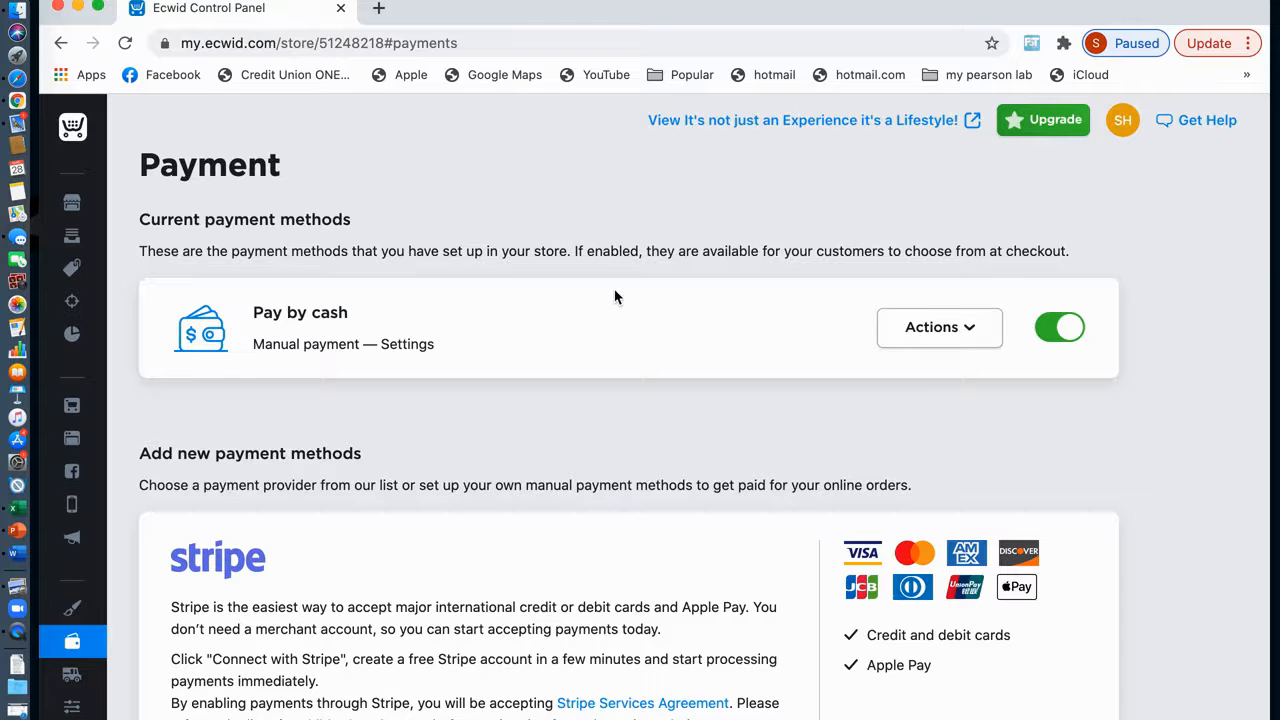
{"action": "scroll", "coordinate": [615, 296], "scroll_direction": "down", "scroll_amount": 5}
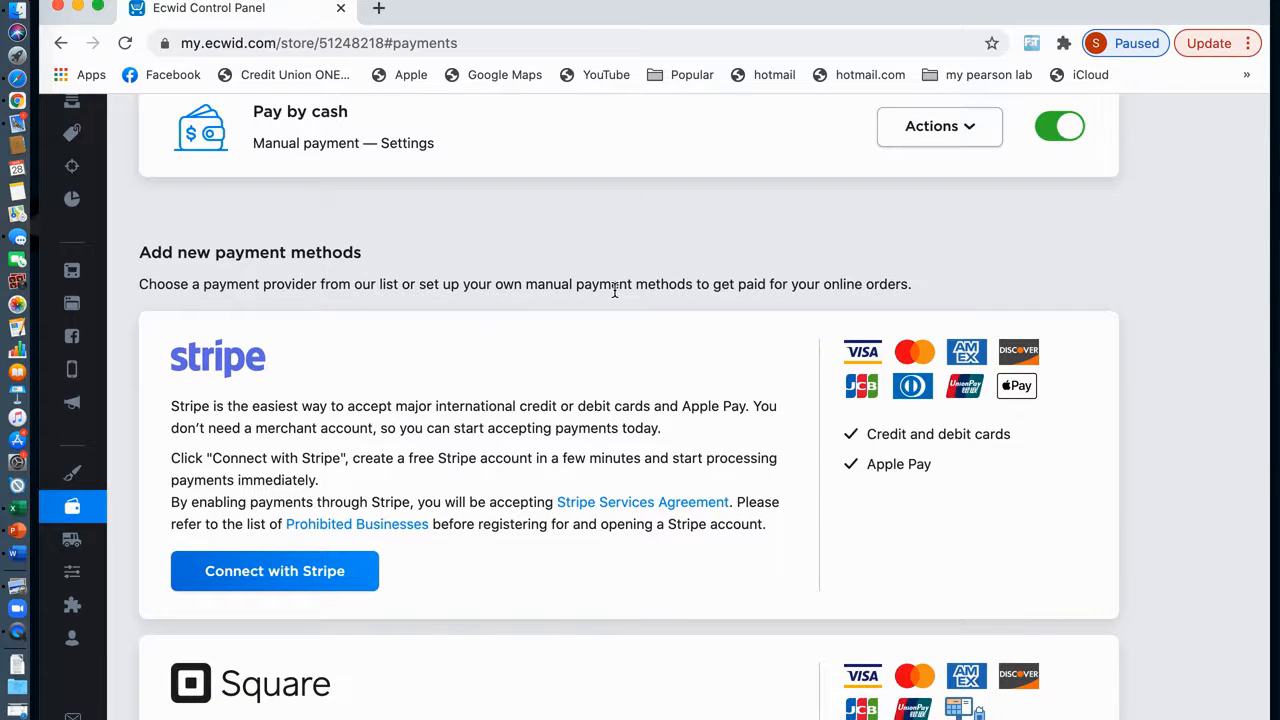
{"action": "scroll", "coordinate": [615, 290], "scroll_direction": "down", "scroll_amount": 6}
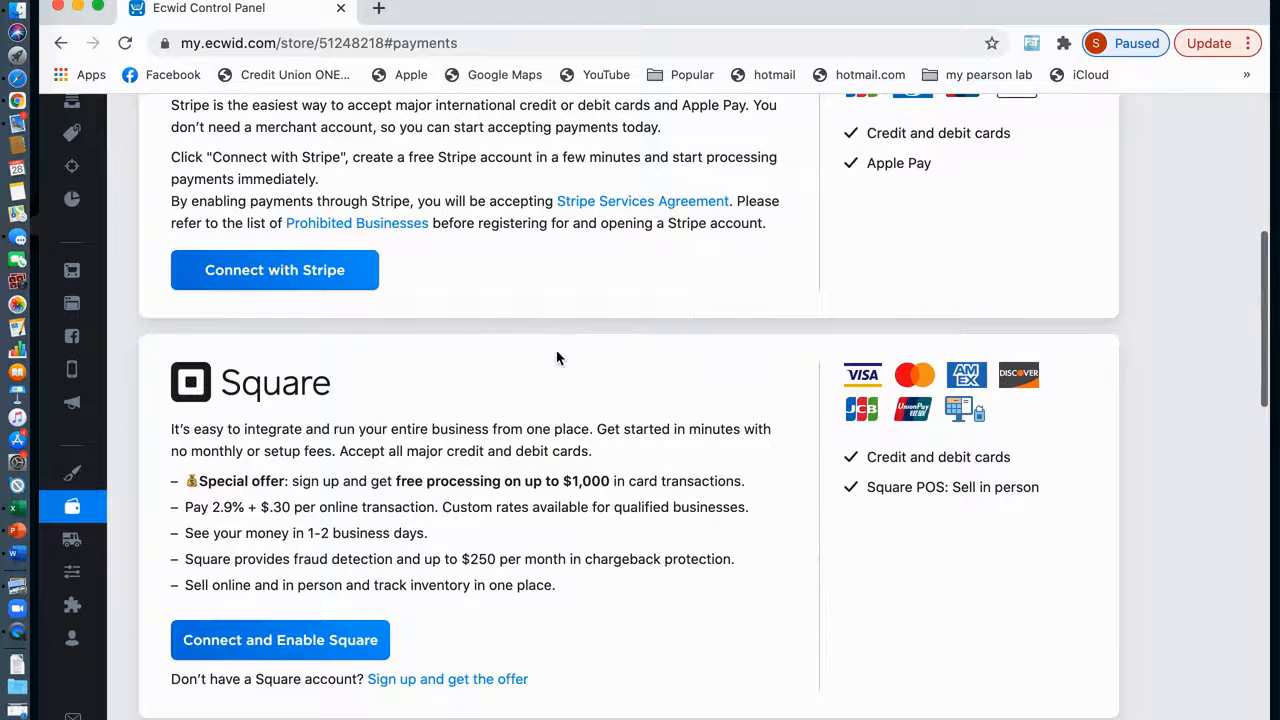
{"action": "scroll", "coordinate": [557, 357], "scroll_direction": "down", "scroll_amount": 9}
{"action": "scroll", "coordinate": [557, 356], "scroll_direction": "down", "scroll_amount": 5}
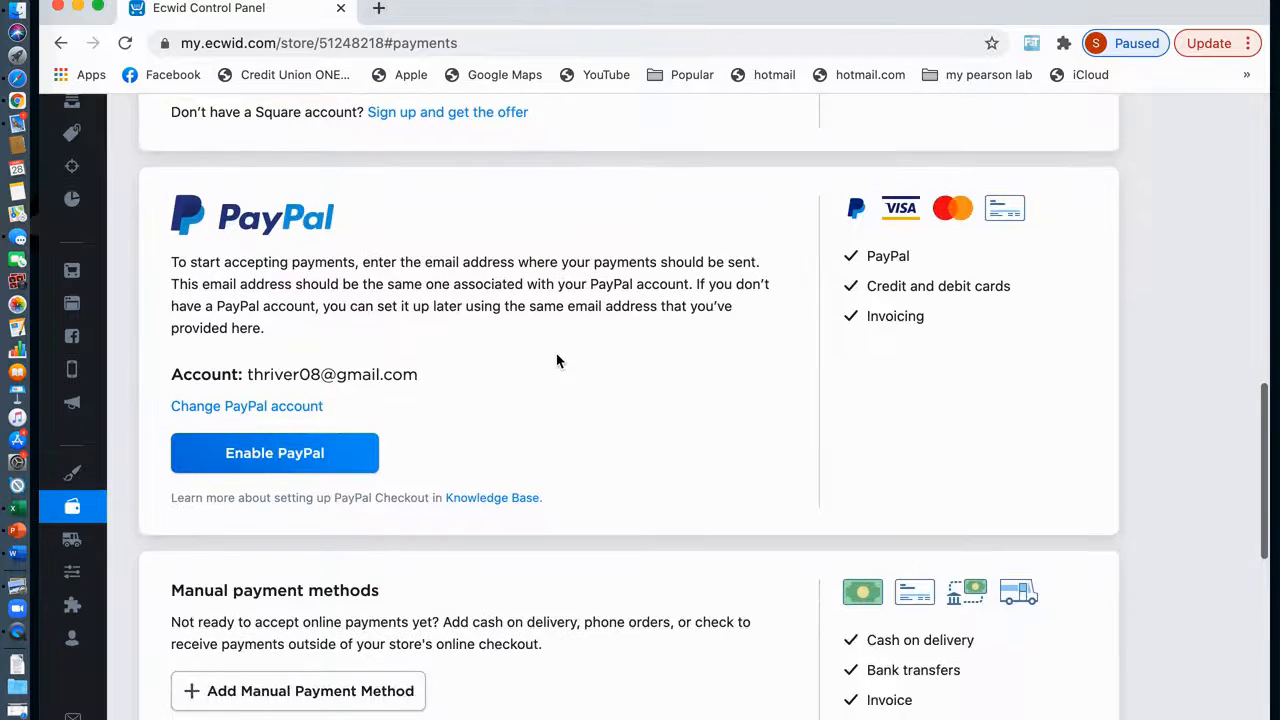
{"action": "scroll", "coordinate": [556, 357], "scroll_direction": "down", "scroll_amount": 2}
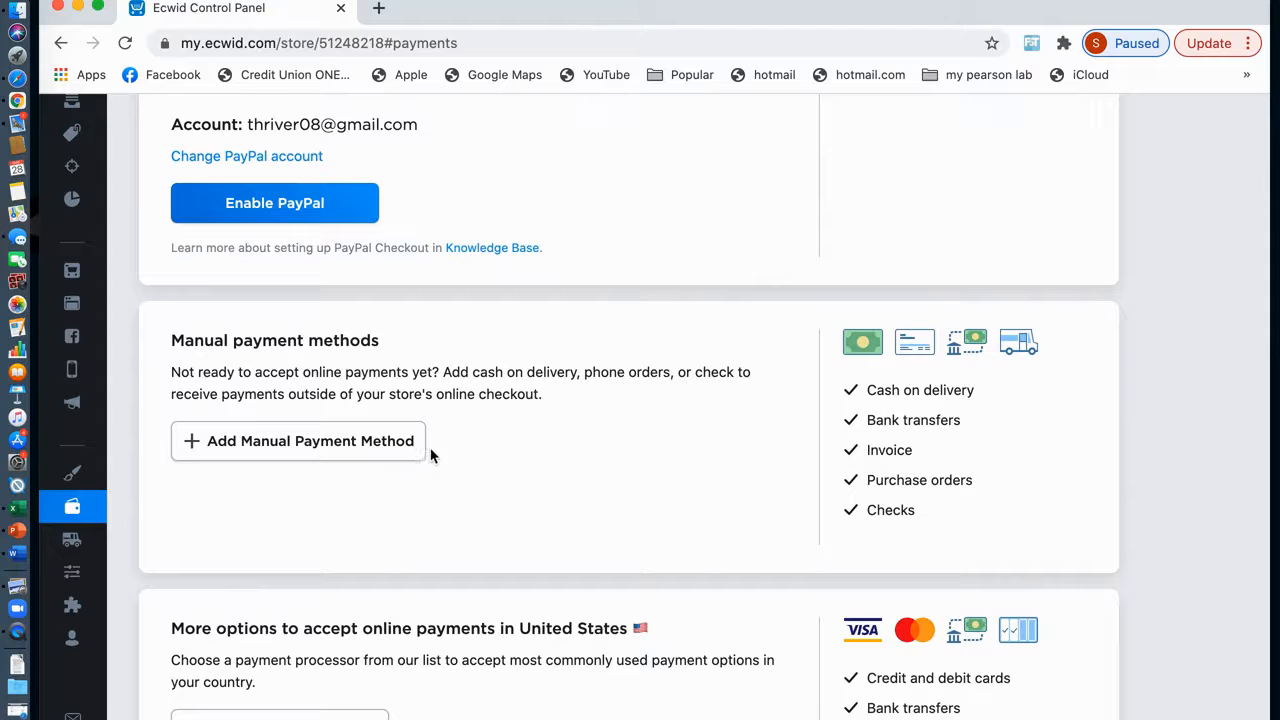
{"action": "left_click", "coordinate": [266, 451]}
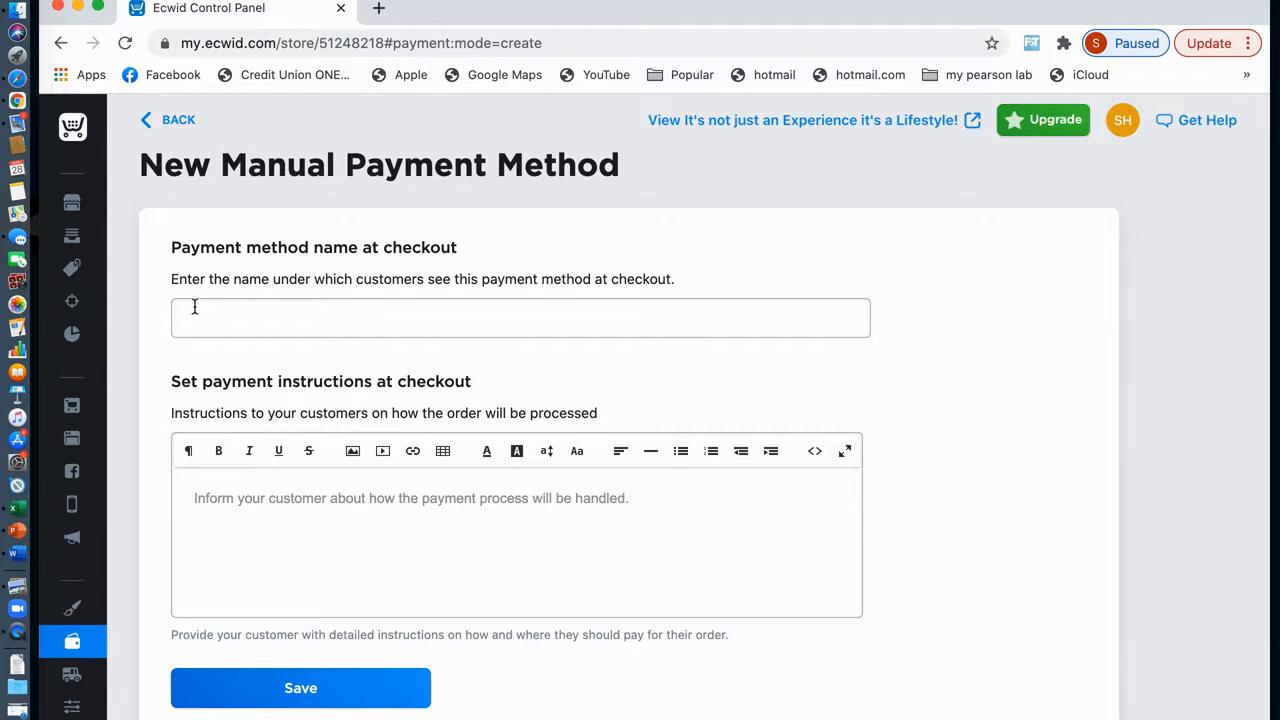
Enter 'Cash App' as the new payment method's checkout name
{"action": "left_click", "coordinate": [233, 326]}
{"action": "type", "text": "C"}
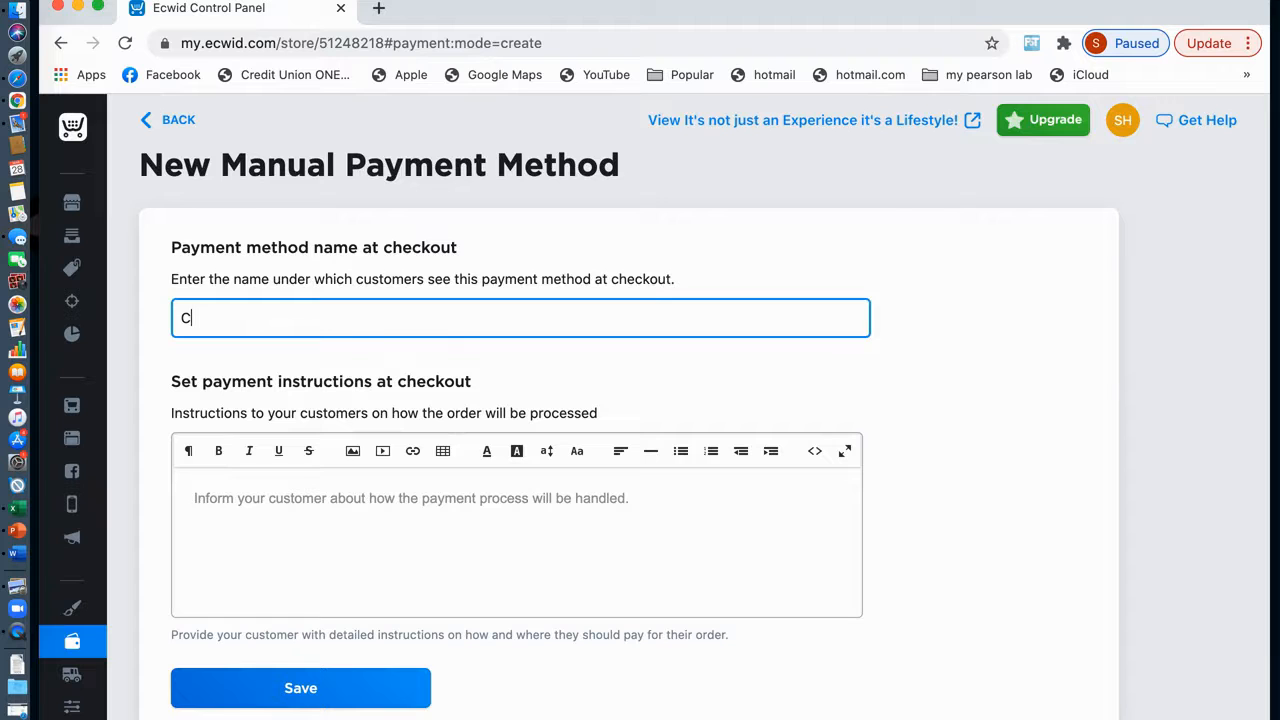
{"action": "type", "text": "ash App"}
{"action": "left_click", "coordinate": [212, 489]}
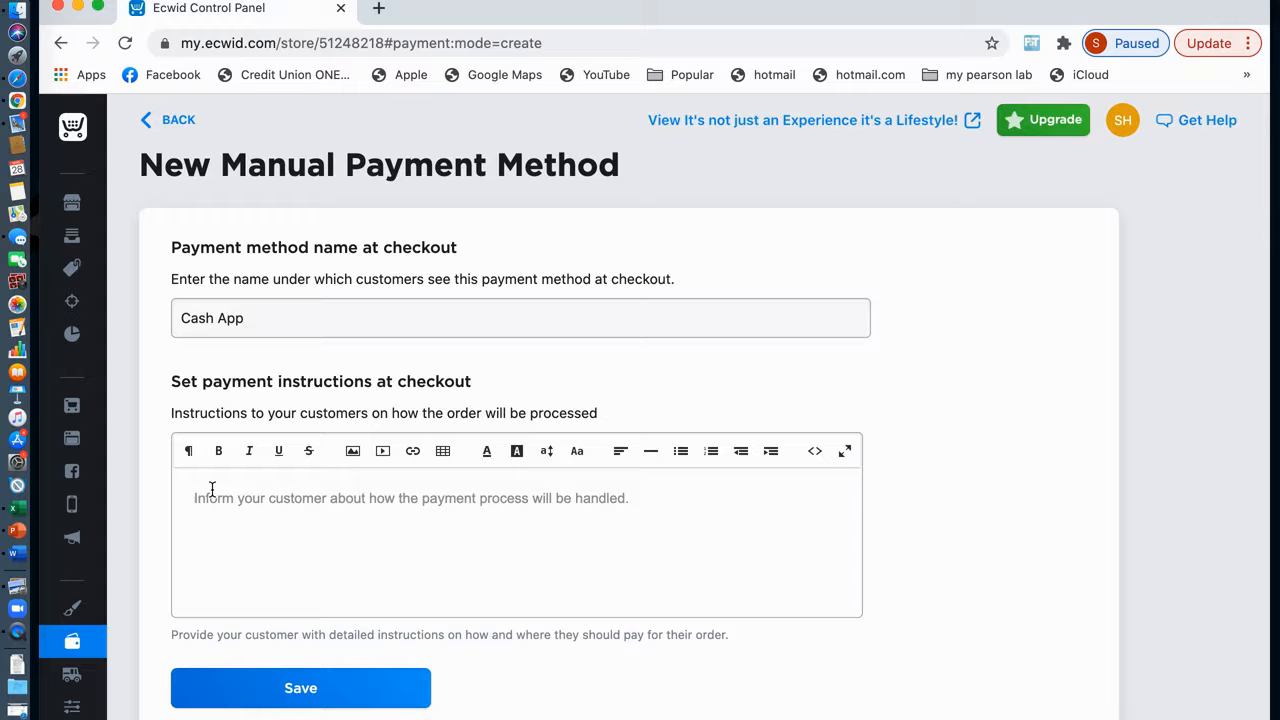
Write instructions: go to your App Store, download Cash App, and use the store's call sign
{"action": "left_click", "coordinate": [212, 489]}
{"action": "type", "text": "Go to "}
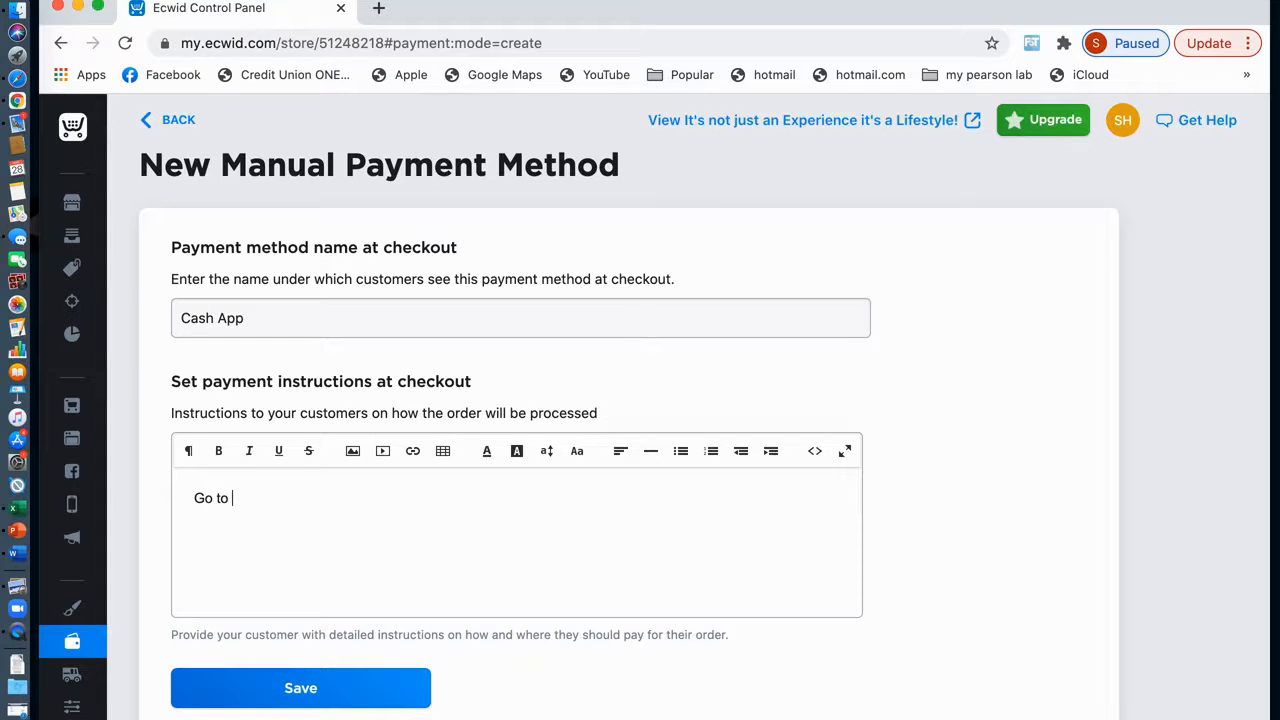
{"action": "type", "text": "your a"}
{"action": "key", "text": "BackSpace"}
{"action": "type", "text": "App Store and "}
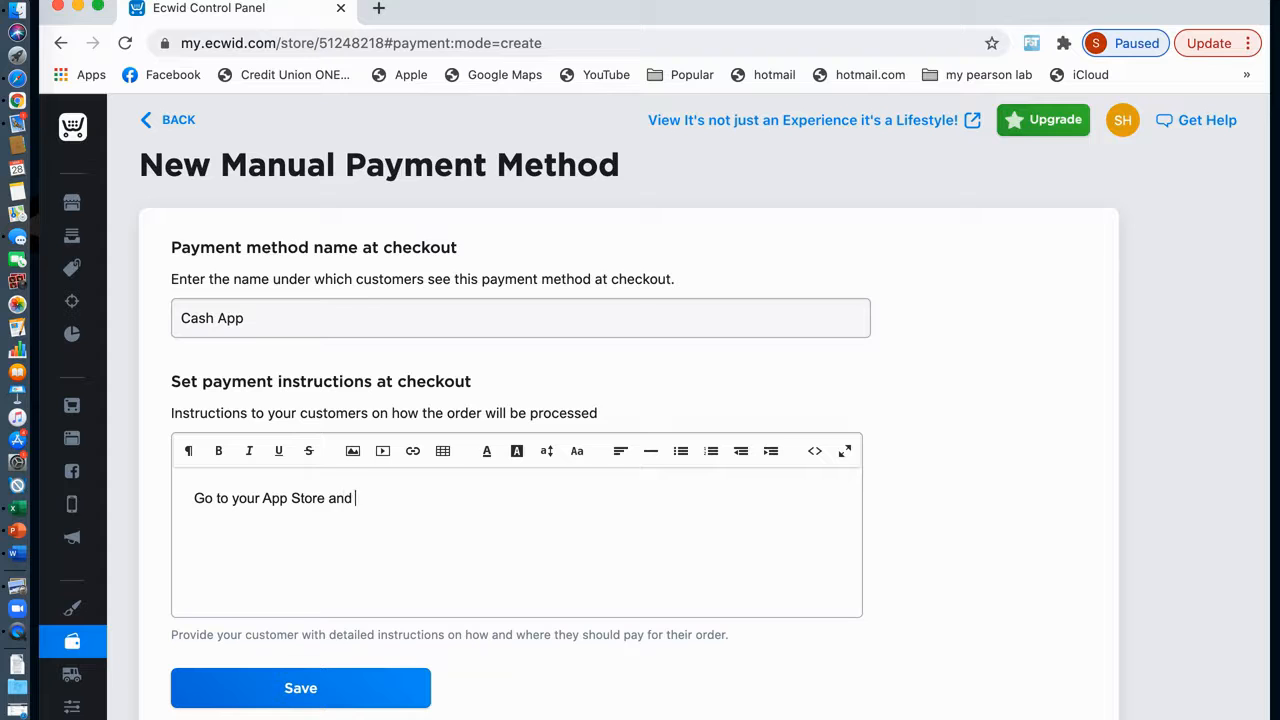
{"action": "type", "text": "download Cash A"}
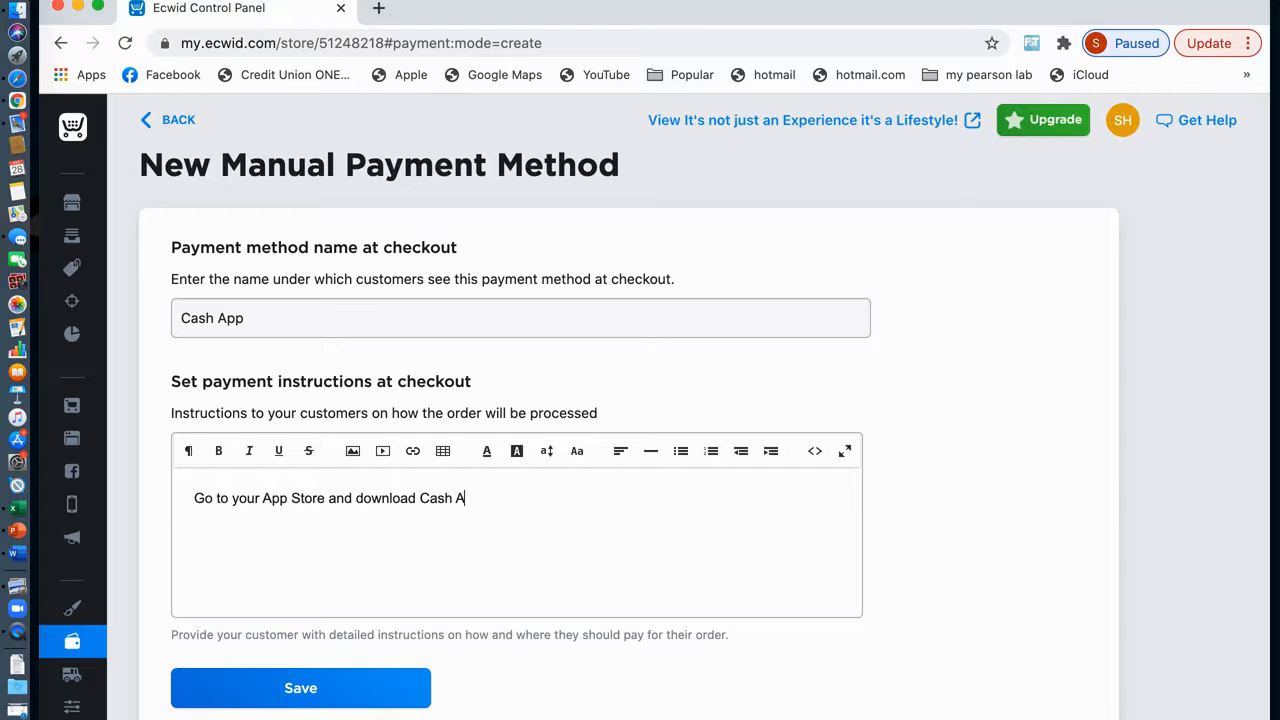
{"action": "type", "text": "pp."}
{"action": "type", "text": "Use"}
{"action": "type", "text": "call sign $"}
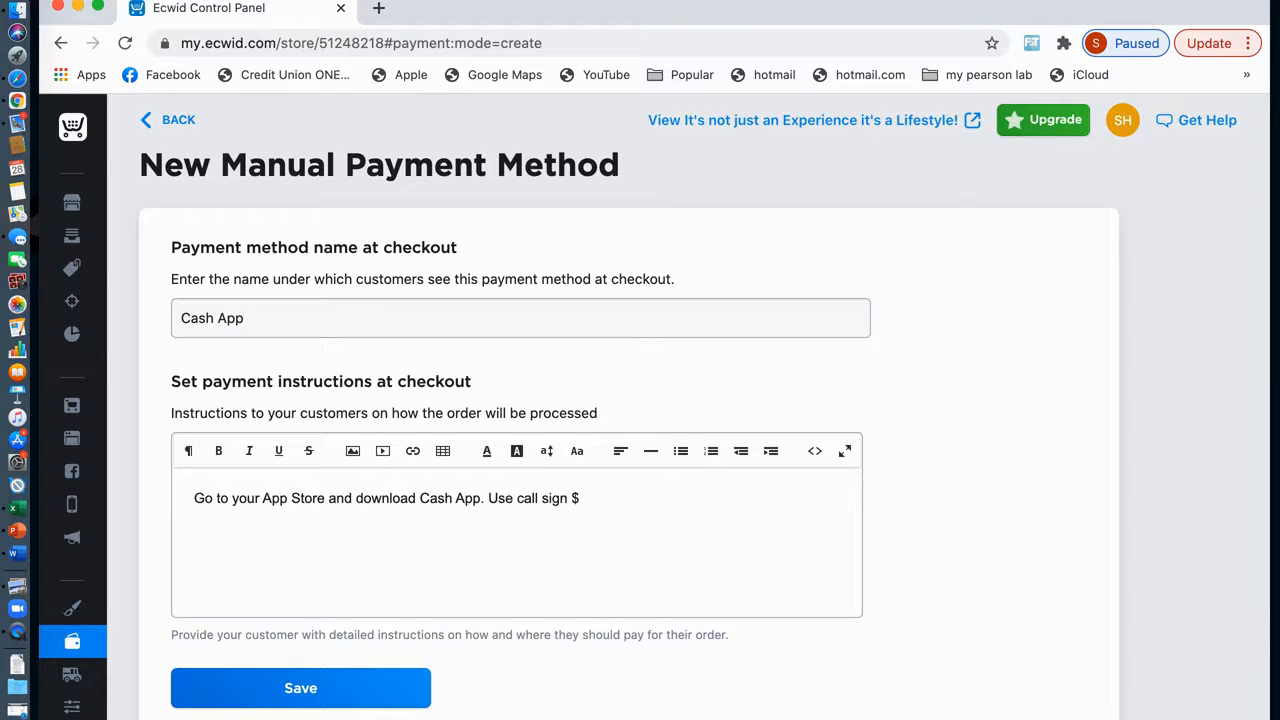
{"action": "type", "text": "Hawk888"}
Insert the Cash App.png logo image below the call-sign line in the instructions
{"action": "left_click", "coordinate": [353, 455]}
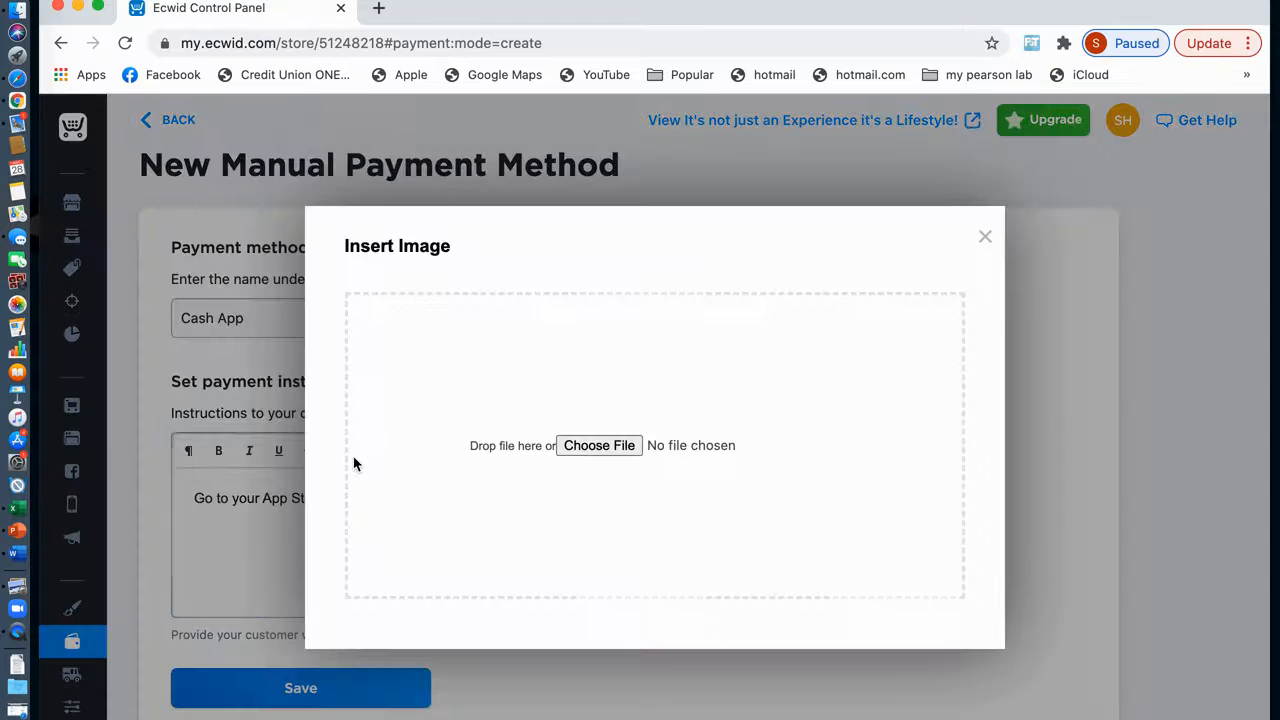
{"action": "left_click", "coordinate": [600, 446]}
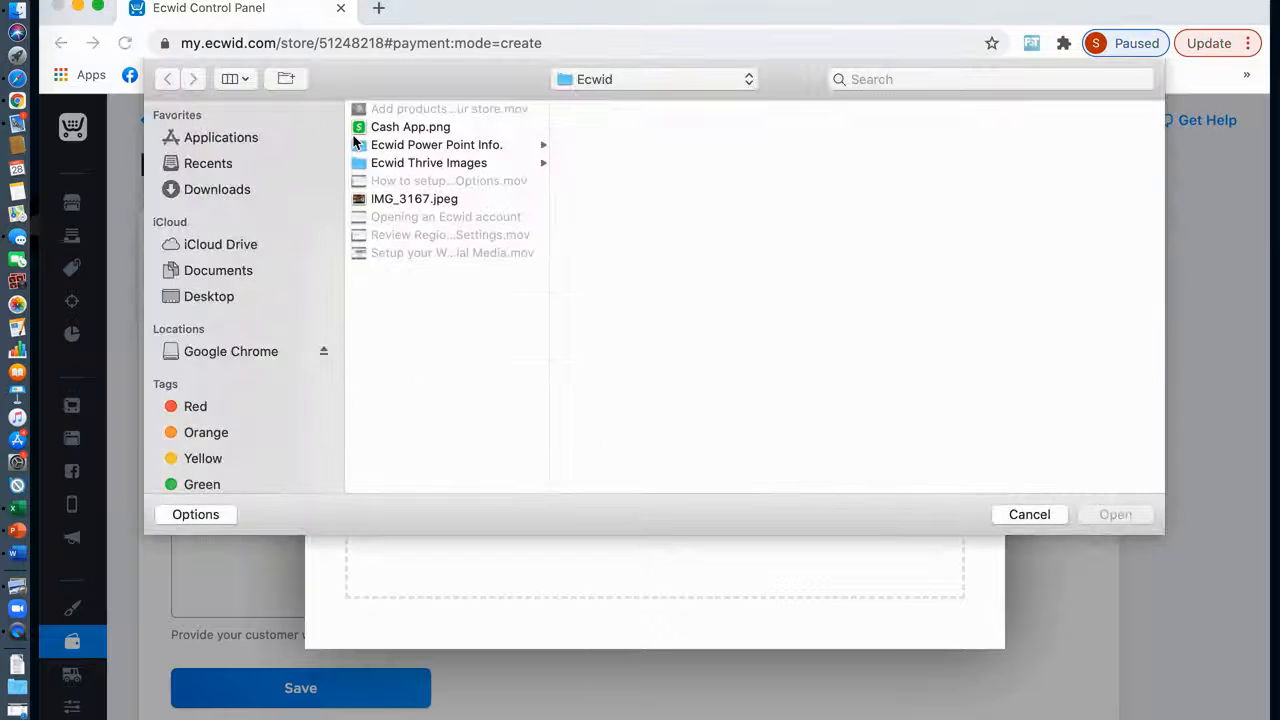
{"action": "double_click", "coordinate": [415, 128]}
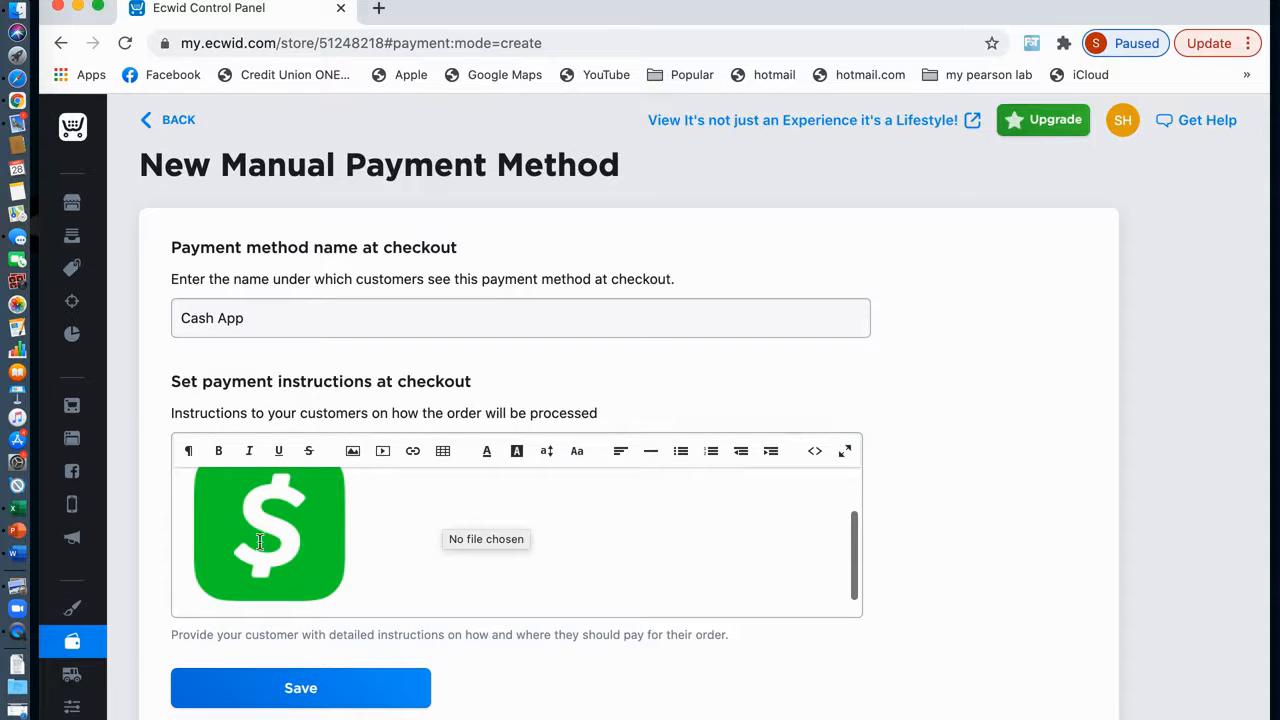
{"action": "scroll", "coordinate": [400, 554], "scroll_direction": "up", "scroll_amount": 2}
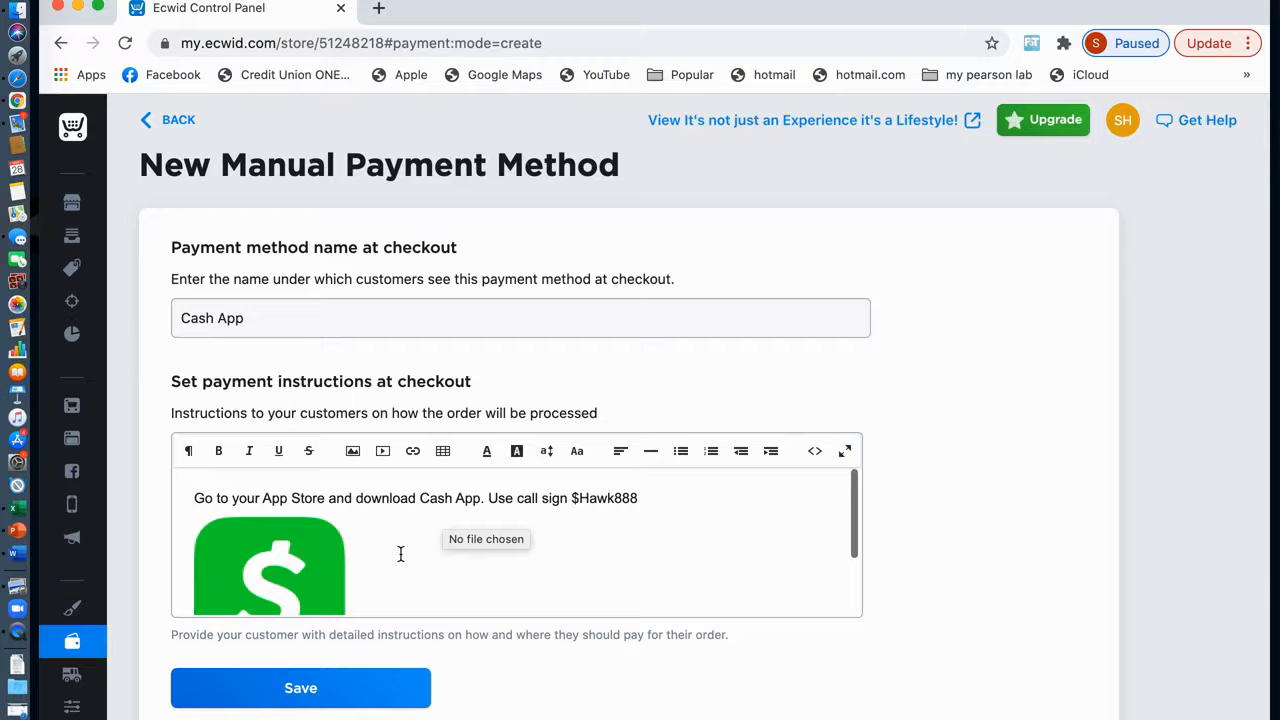
Save the Cash App method and leave it switched off on the Payment page
{"action": "left_click", "coordinate": [317, 700]}
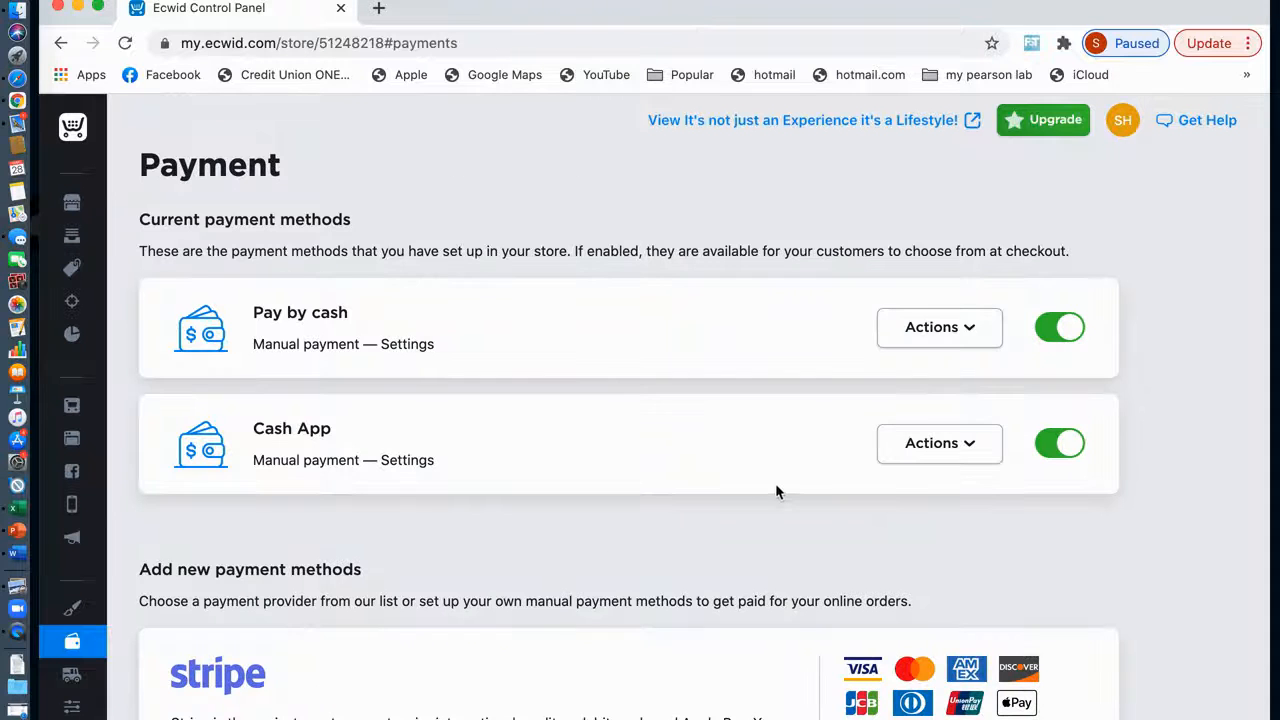
{"action": "left_click", "coordinate": [1072, 448]}
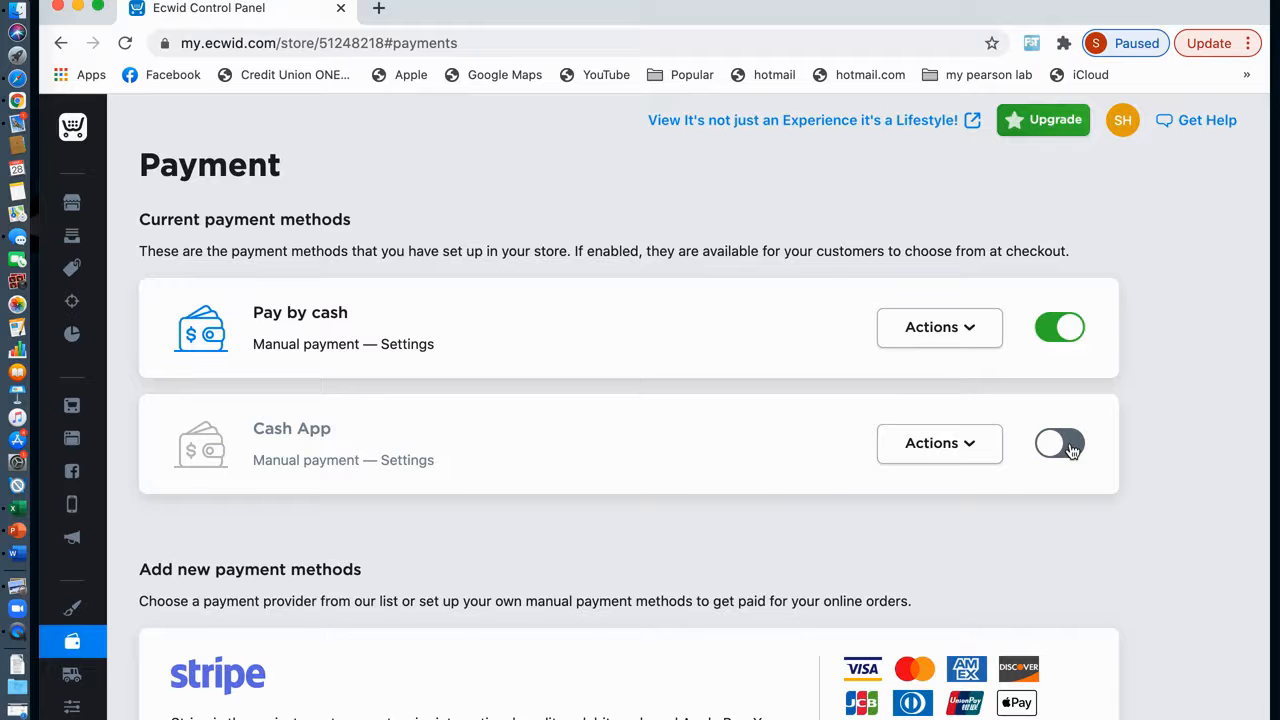